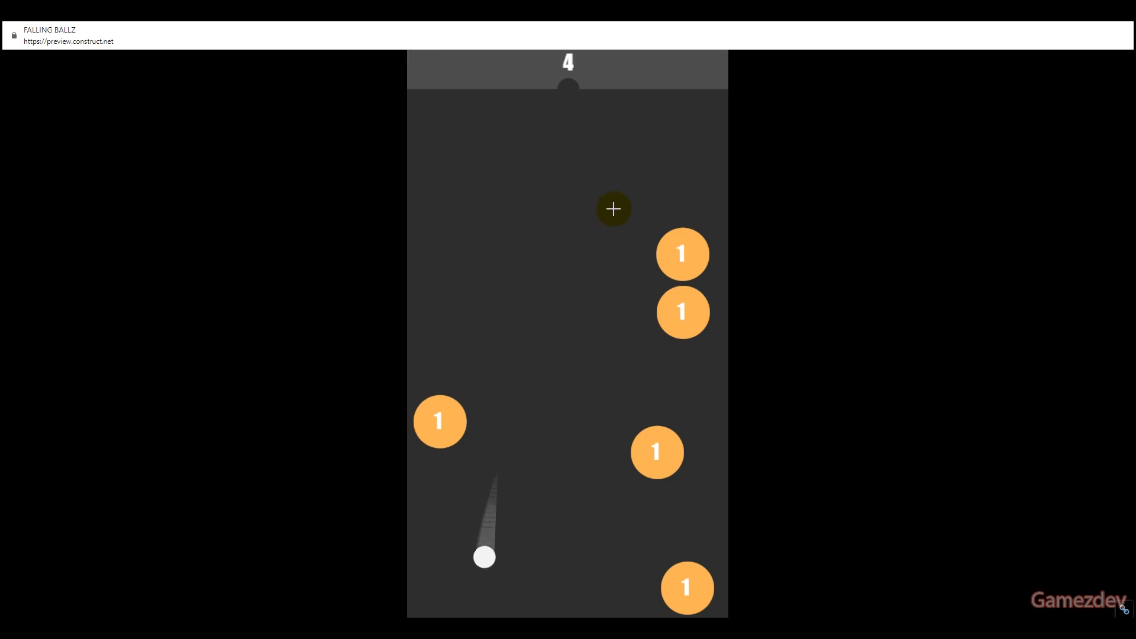
Launch a ball toward the numbered blocks in the running preview.
drag(627, 210, 713, 234)
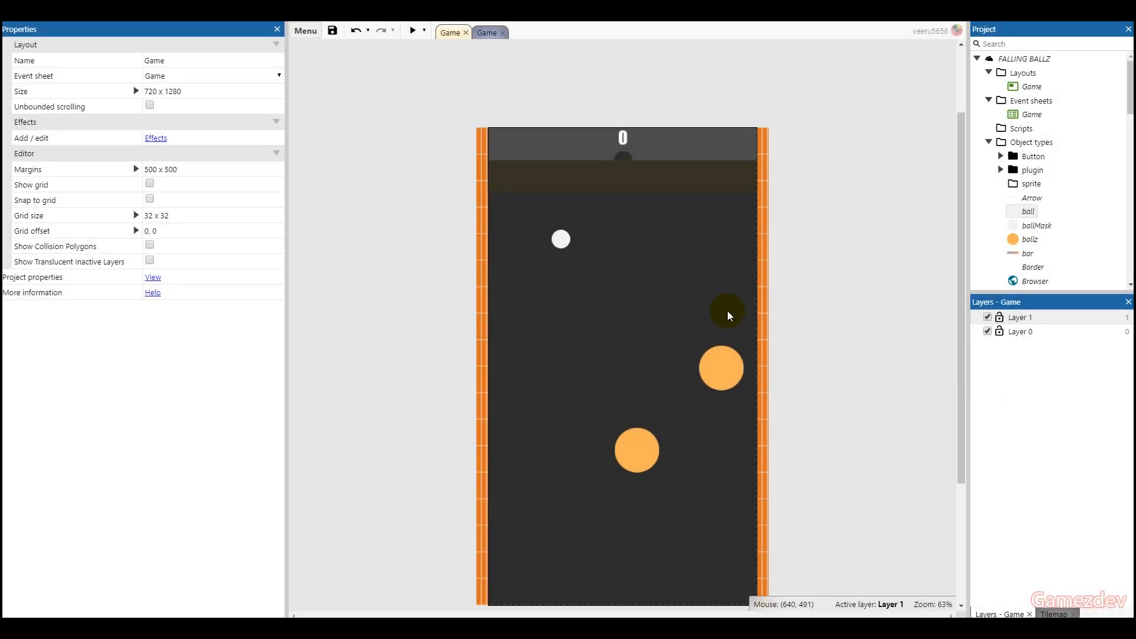
Add the Physics behaviour to the white ball sprite.
click(562, 242)
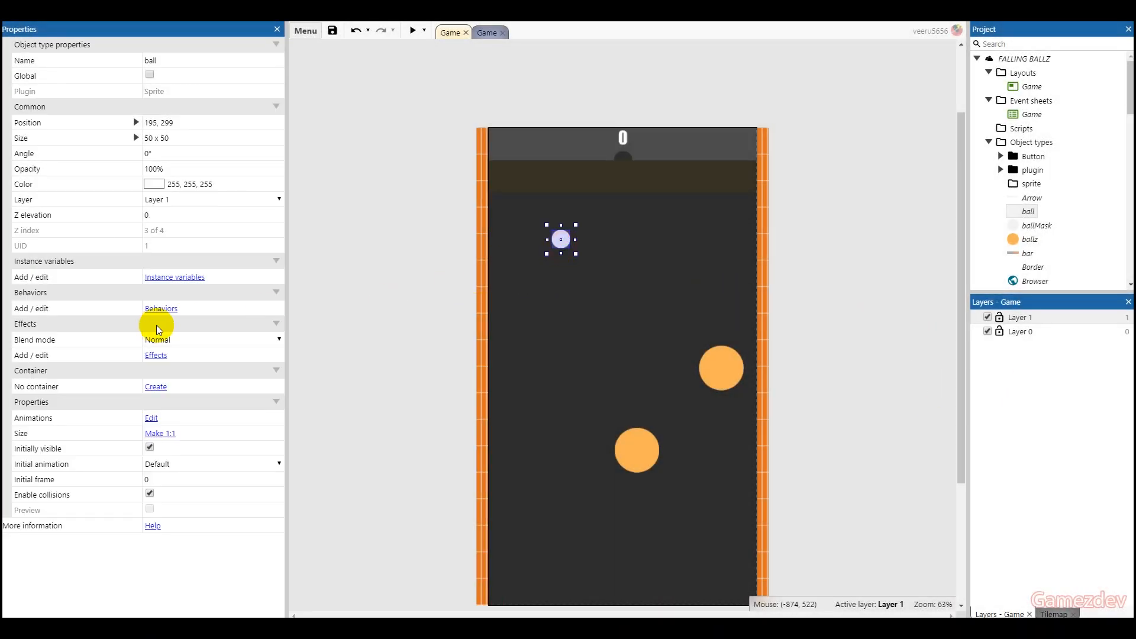
click(161, 309)
click(570, 275)
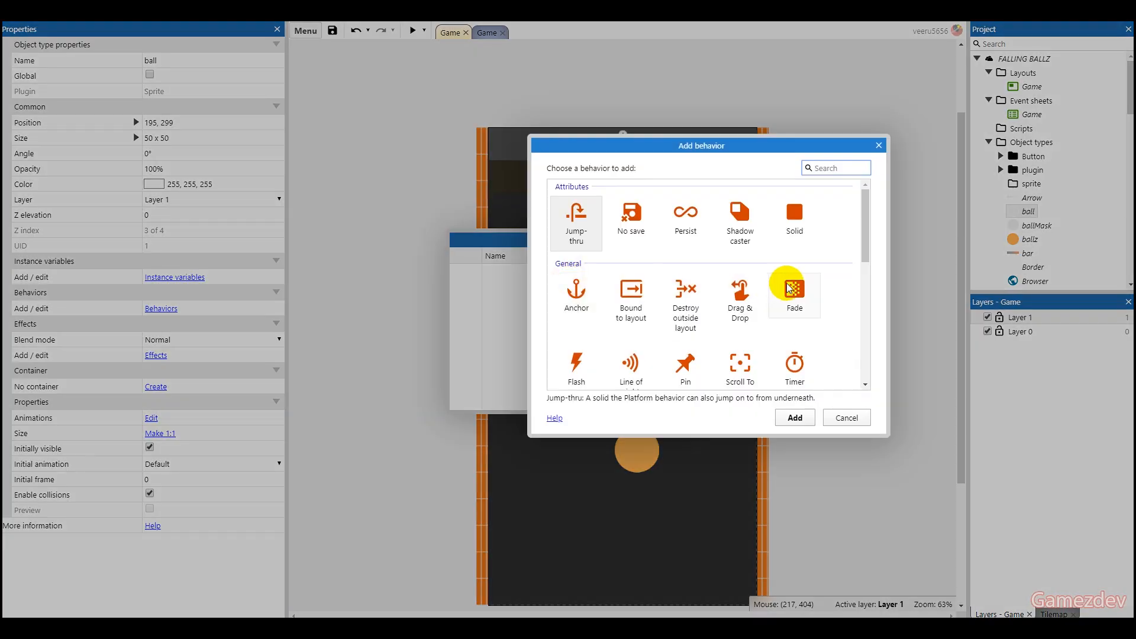
scroll(790, 288, down, 2)
scroll(777, 280, down, 1)
scroll(785, 271, down, 2)
scroll(769, 289, down, 1)
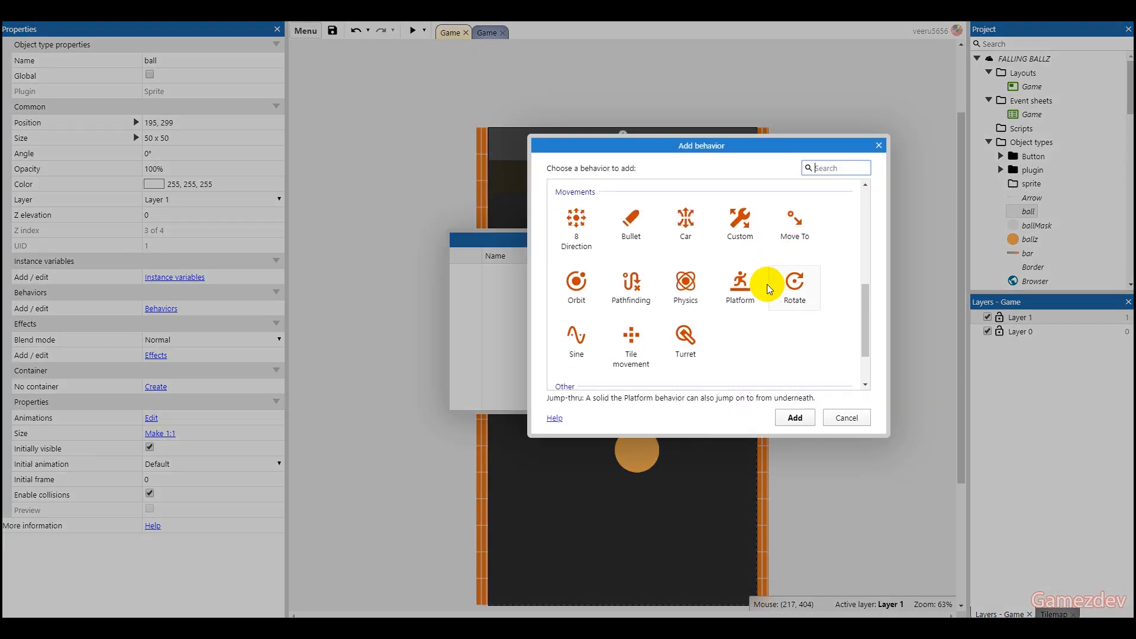
double_click(686, 281)
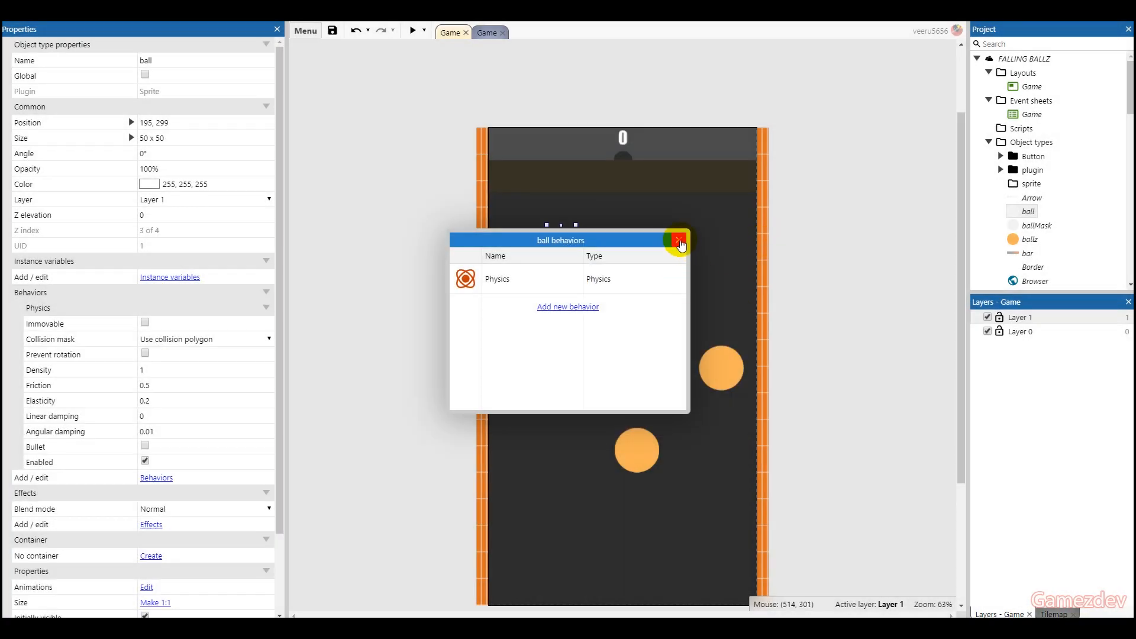
click(680, 241)
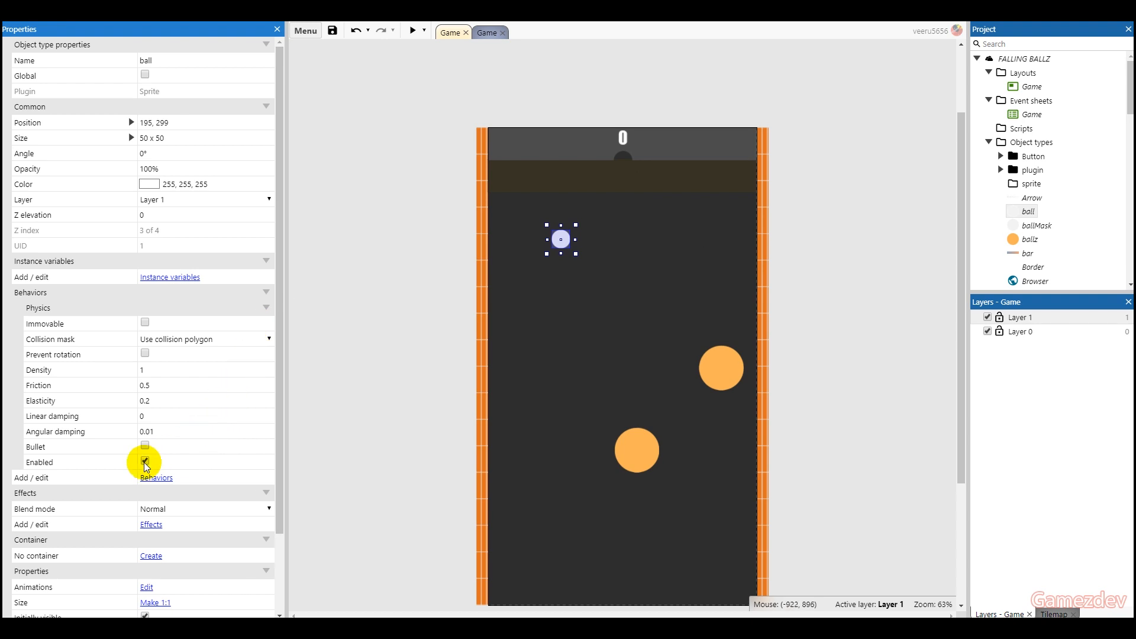
Set the ball's Physics to start disabled with Bullet collision detection on.
click(145, 462)
click(144, 447)
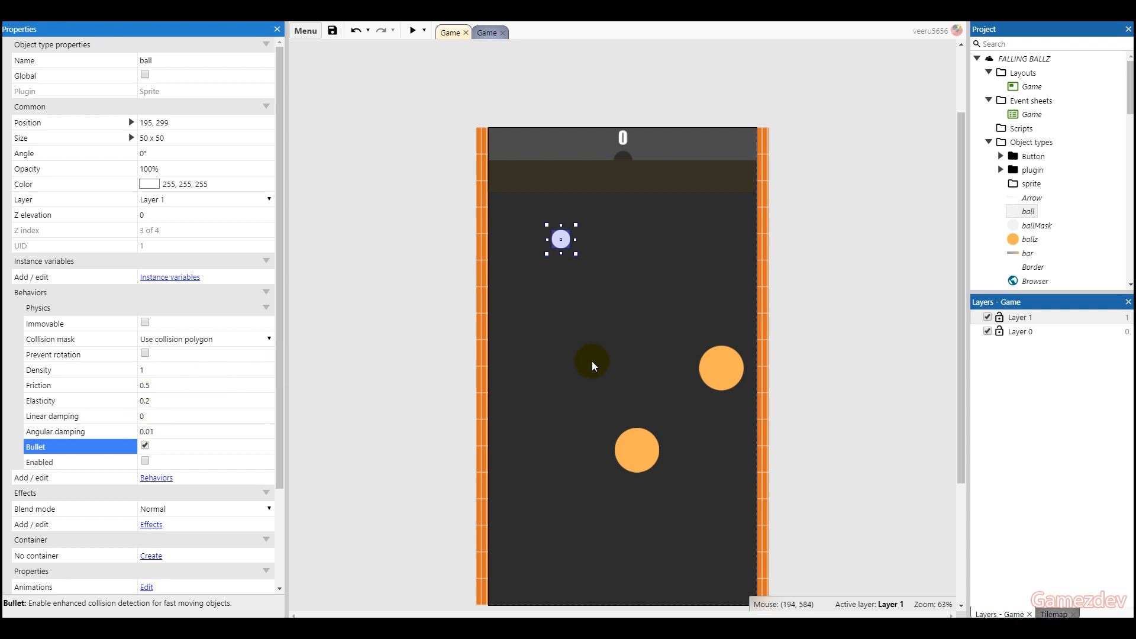
right_click(801, 189)
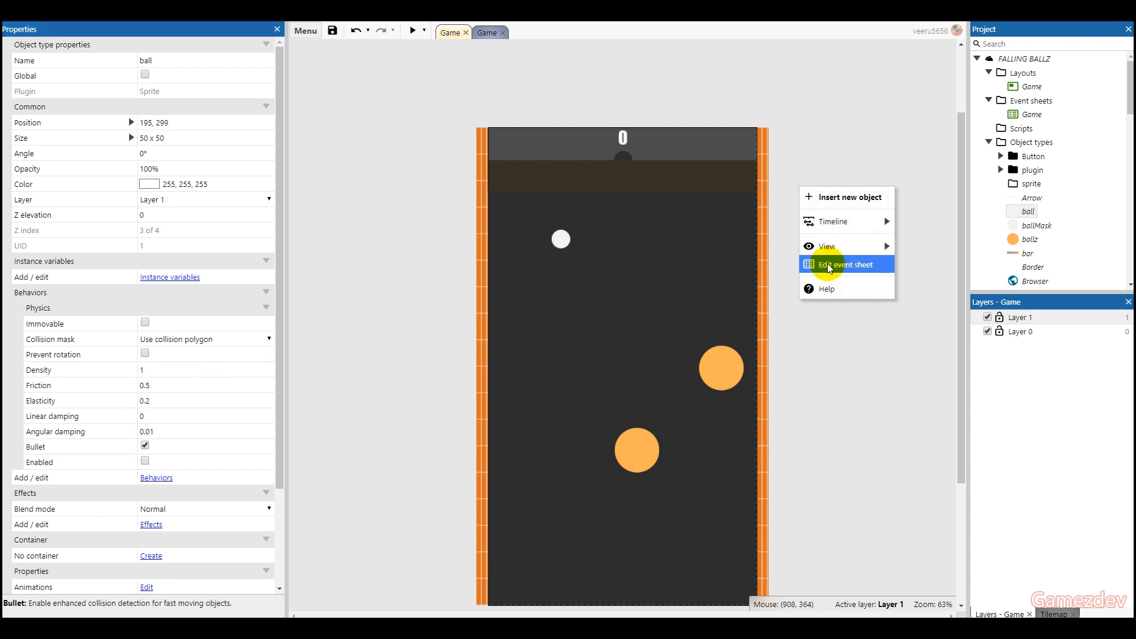
Add a ball Set Physics enabled action (enabled) to the On any touch end event.
click(831, 266)
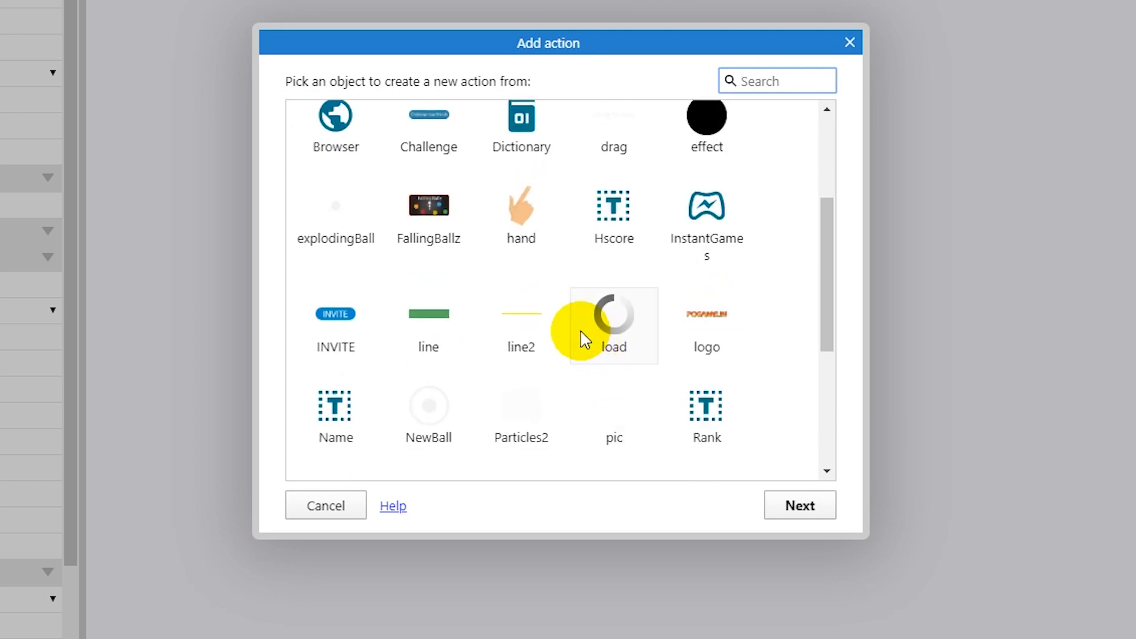
scroll(470, 302, up, 1)
scroll(390, 280, down, 2)
scroll(533, 306, down, 2)
scroll(573, 315, up, 2)
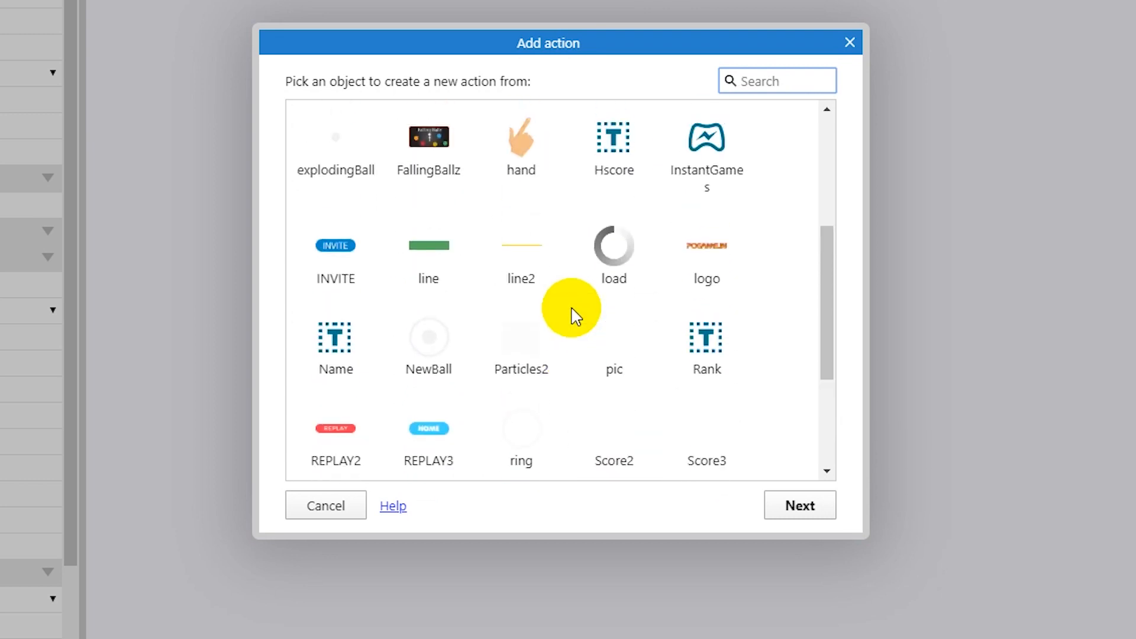
scroll(613, 275, up, 3)
text(ba)
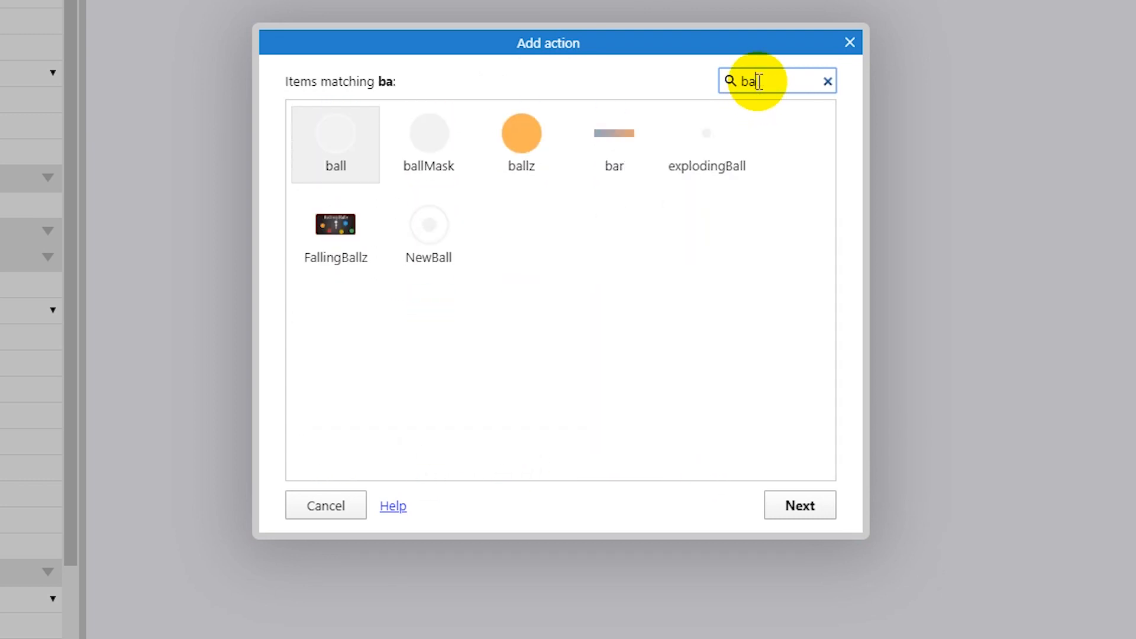
text(l)
click(347, 138)
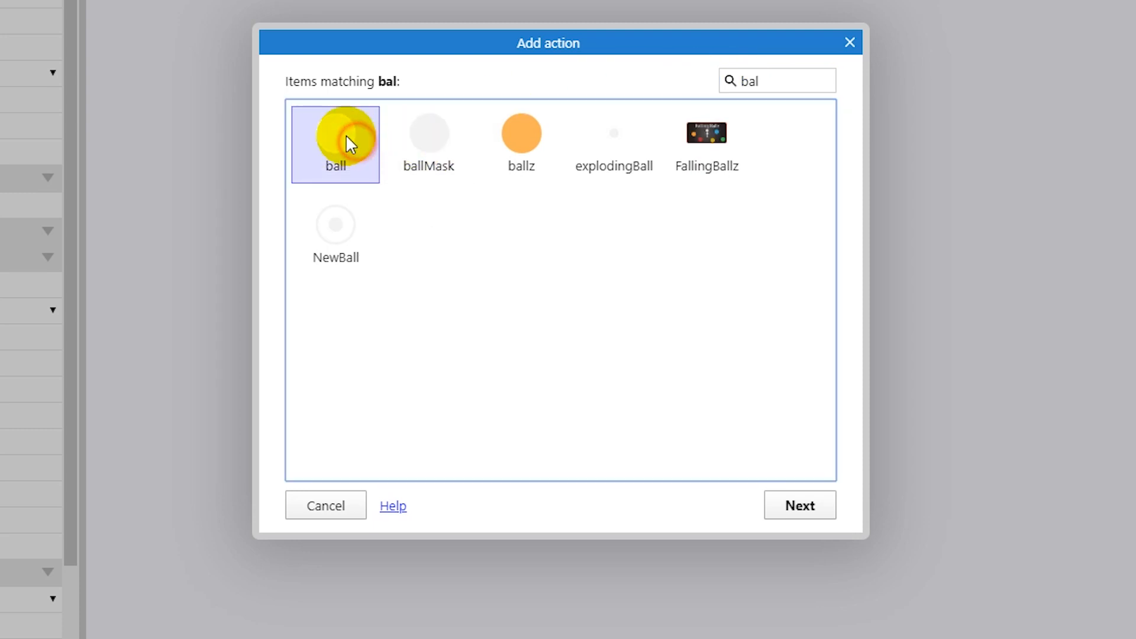
double_click(341, 137)
scroll(445, 204, down, 3)
scroll(503, 258, down, 3)
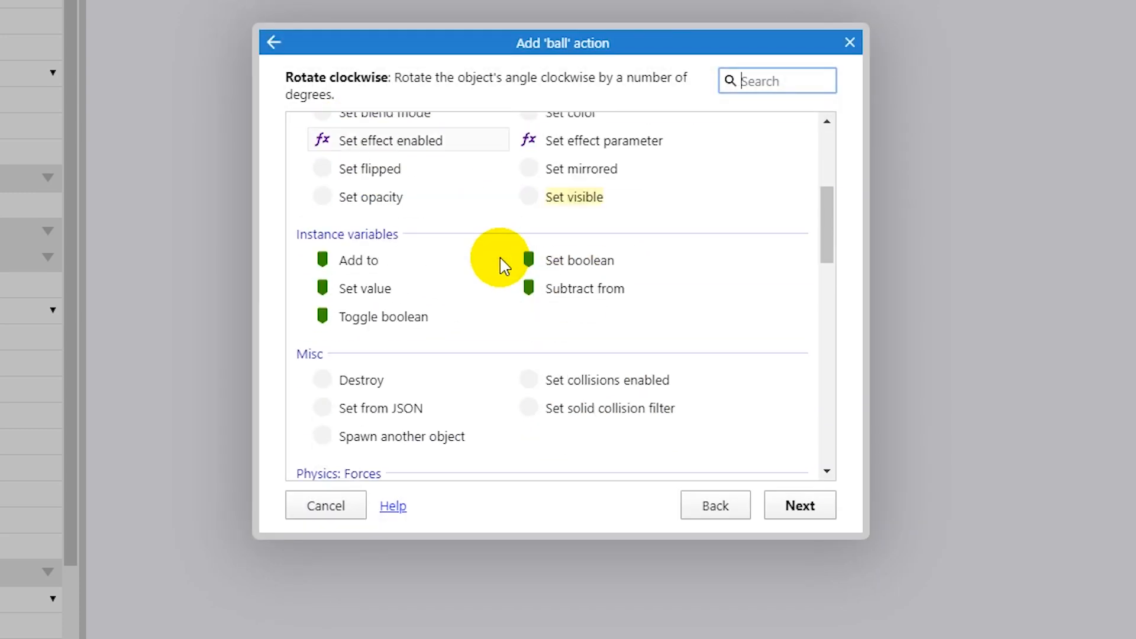
scroll(501, 263, down, 6)
scroll(504, 267, down, 3)
scroll(675, 280, down, 1)
scroll(639, 297, down, 4)
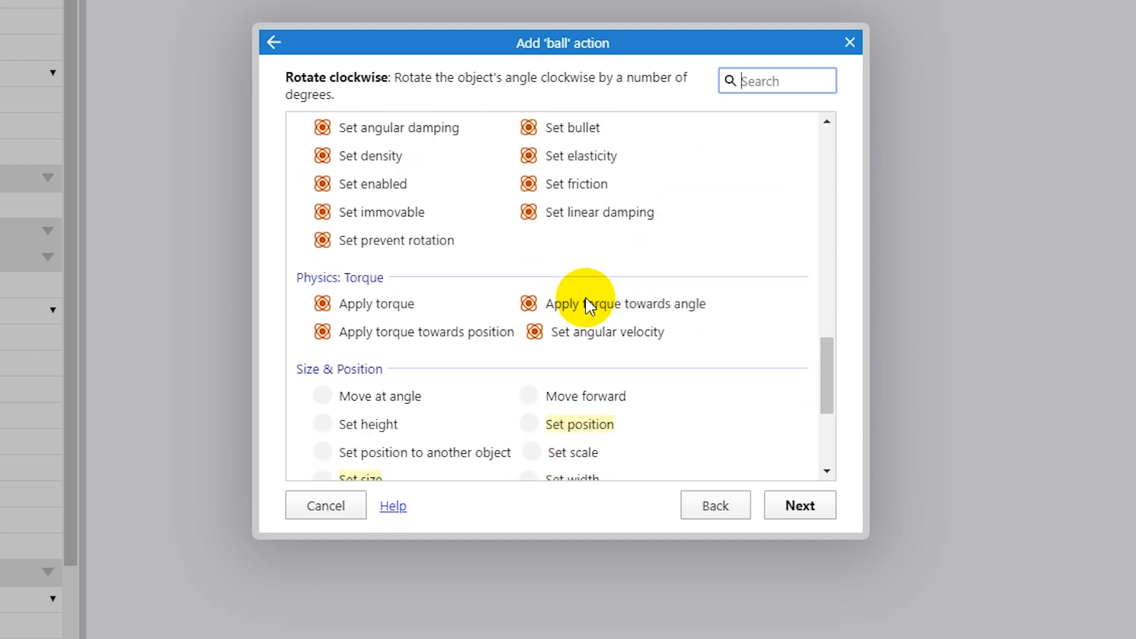
scroll(587, 304, down, 1)
scroll(529, 306, down, 3)
scroll(542, 315, up, 4)
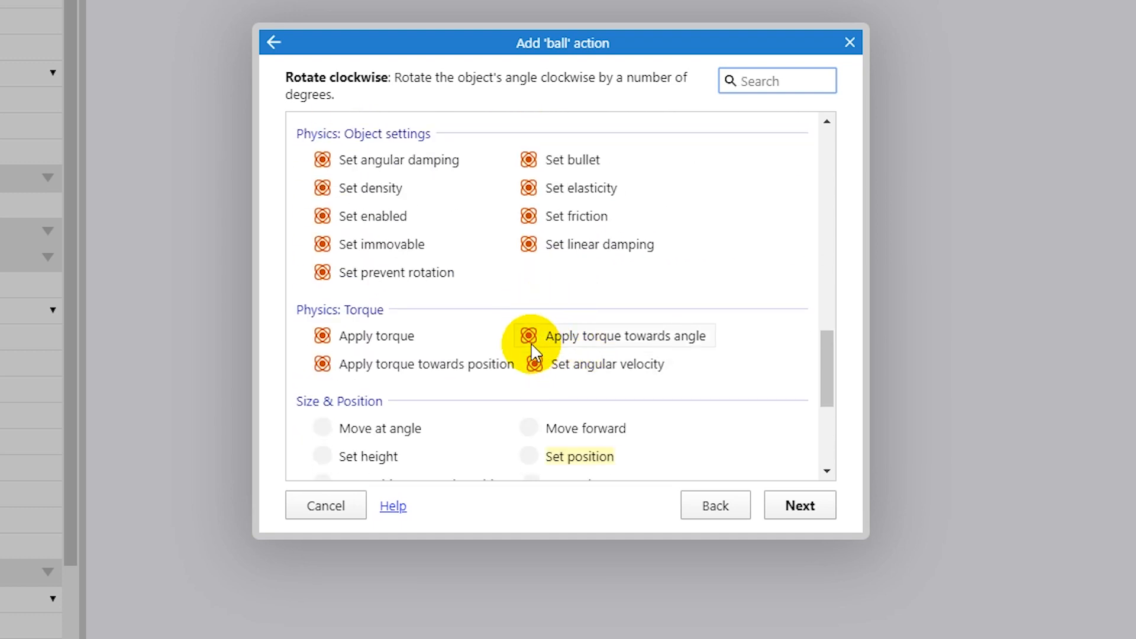
scroll(497, 341, up, 1)
double_click(391, 286)
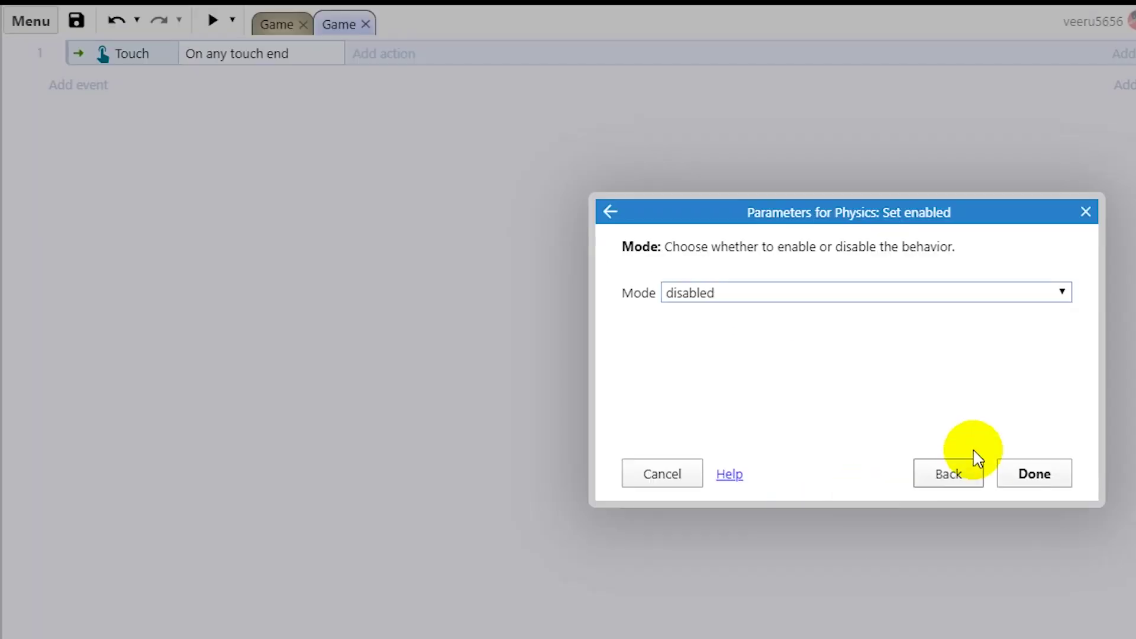
click(830, 293)
click(773, 332)
click(1005, 472)
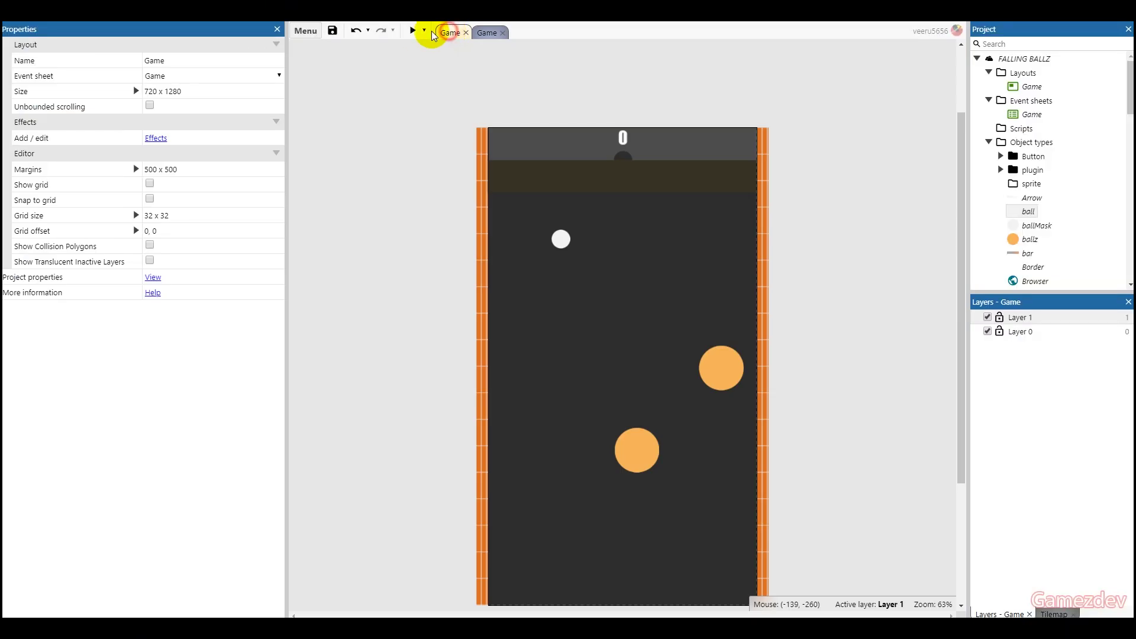
click(432, 30)
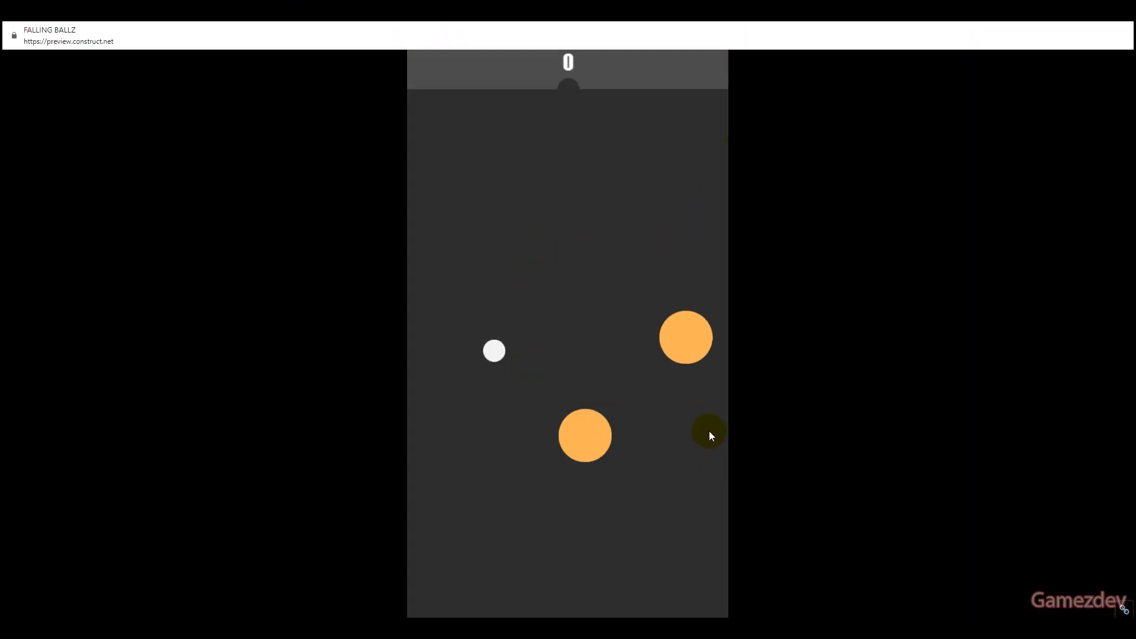
Return from the preview and reposition the ball at the top centre of the layout.
click(293, 581)
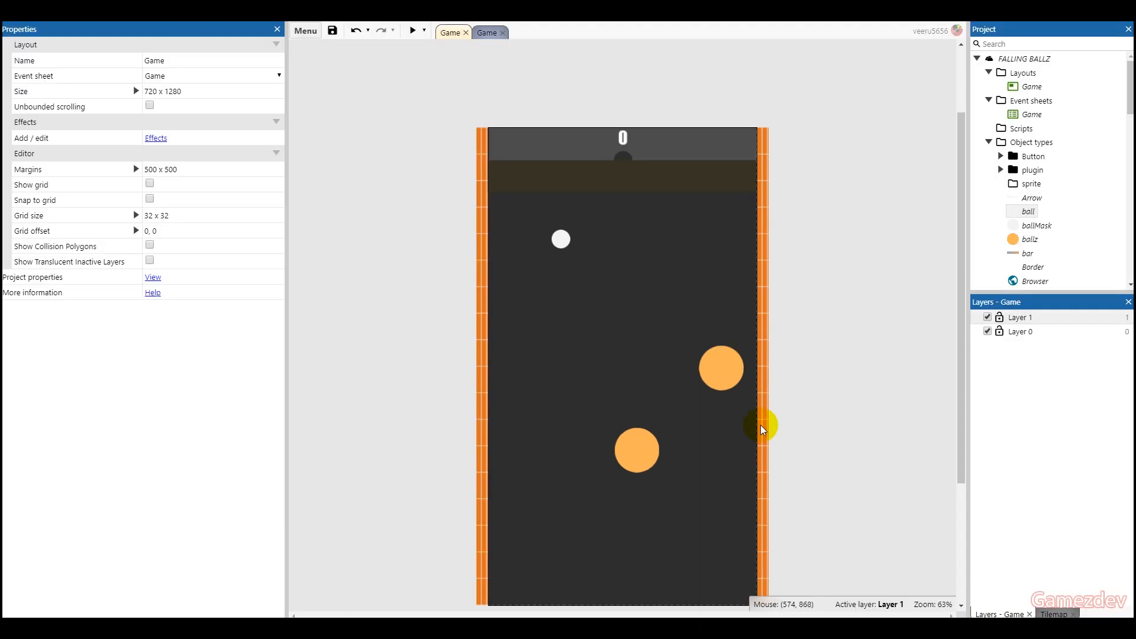
click(562, 240)
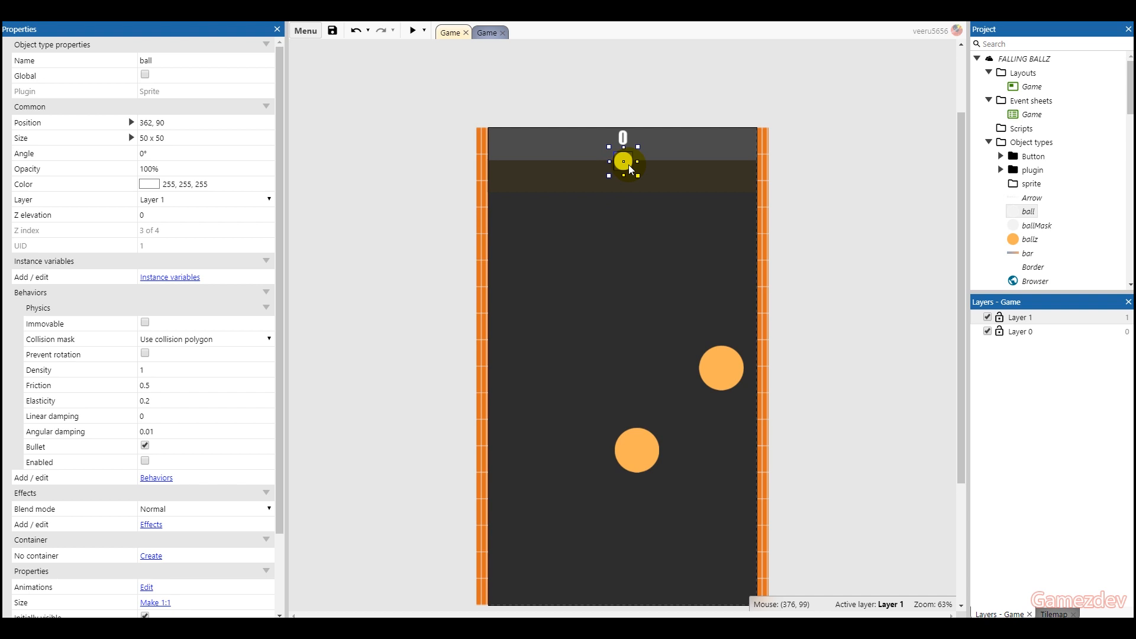
click(394, 203)
right_click(378, 277)
Add a global number variable TouchX starting at 0 on the Game event sheet.
click(418, 354)
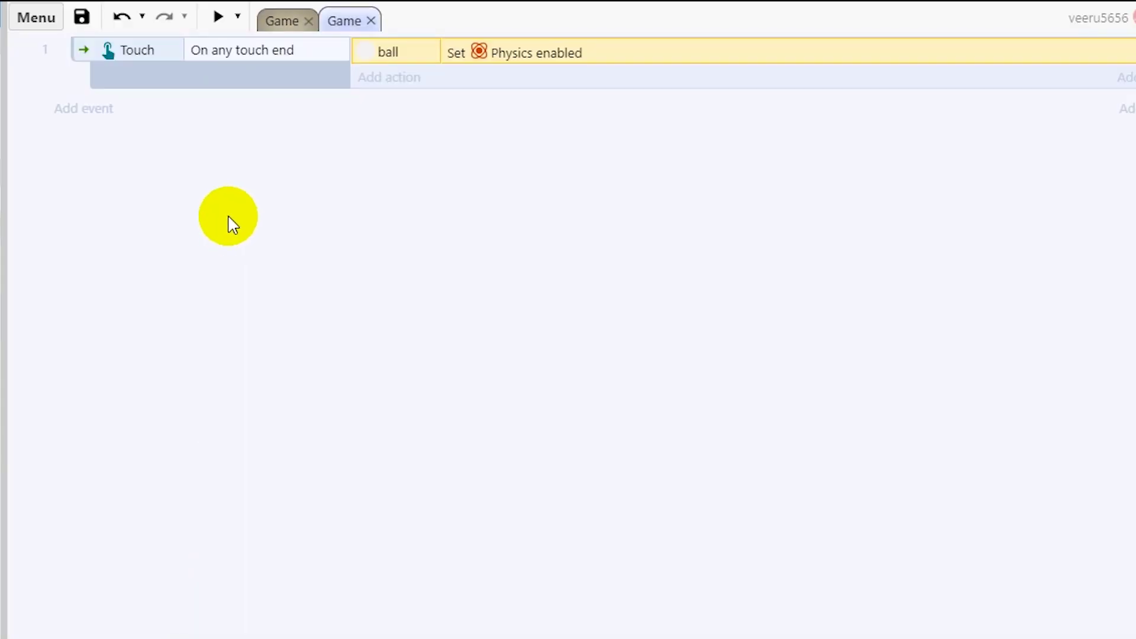
right_click(203, 168)
click(283, 335)
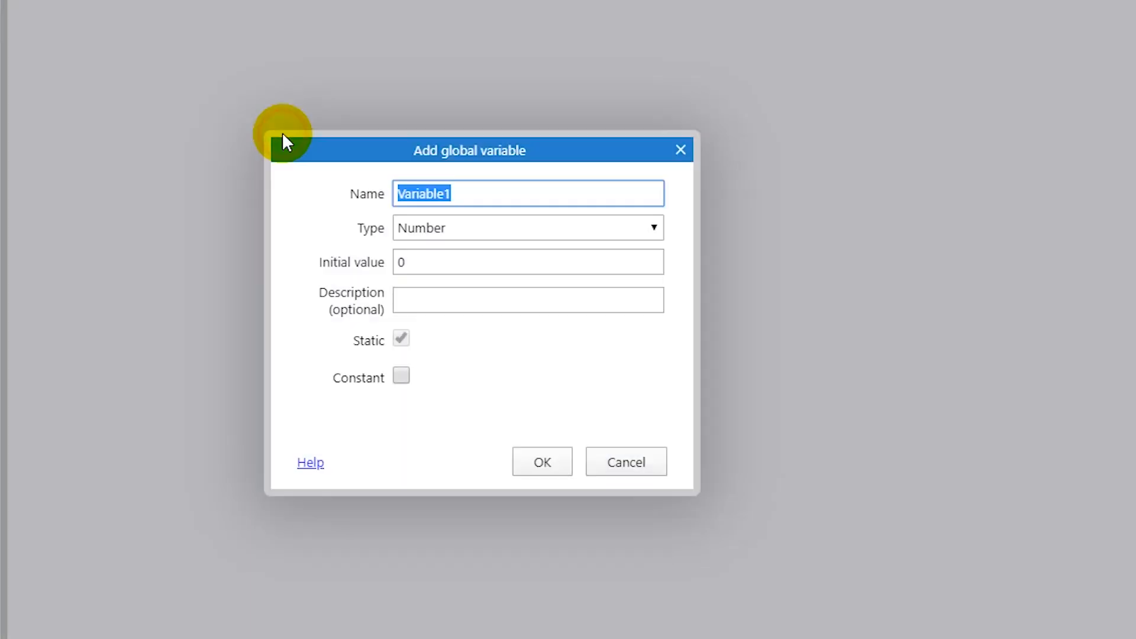
text(Touc)
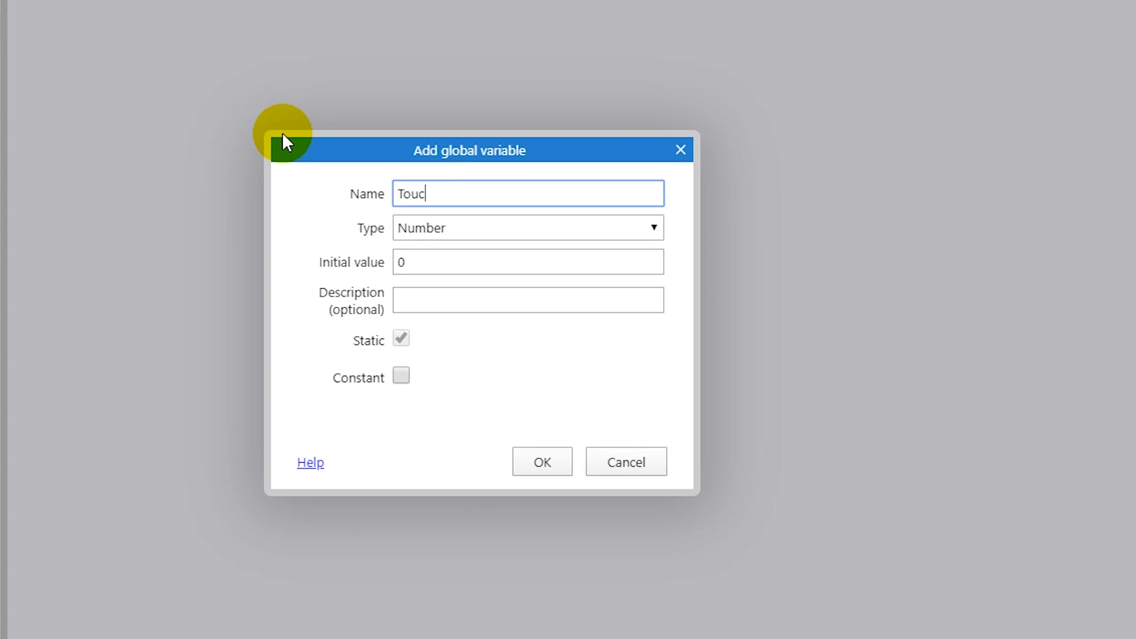
text(hX)
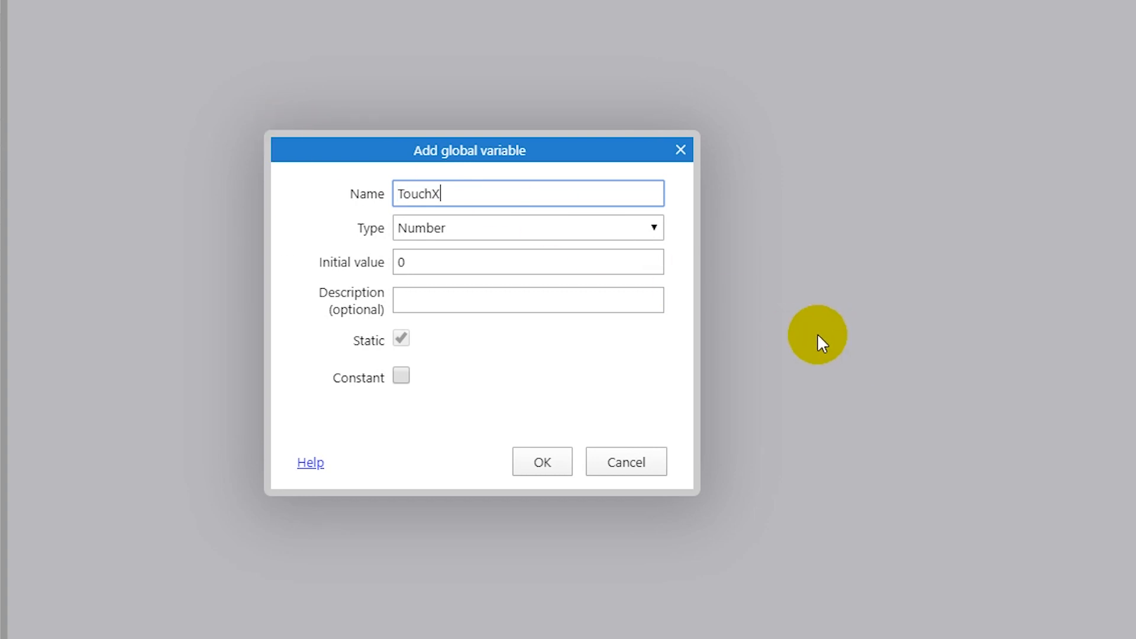
click(537, 465)
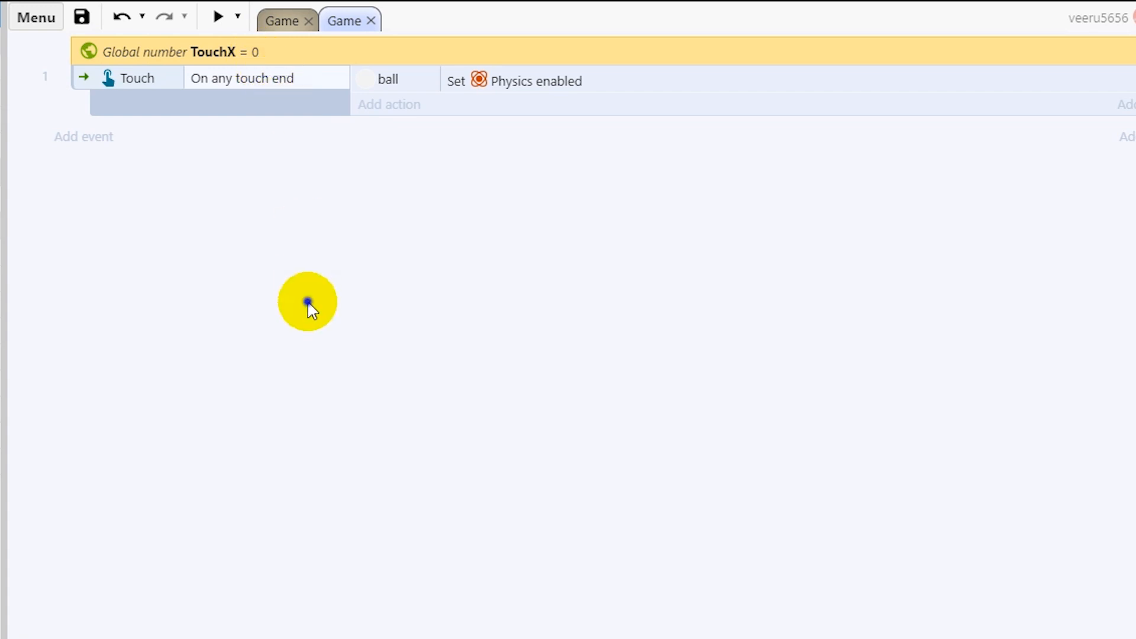
Add a second global number variable TouchY starting at 0.
right_click(308, 301)
click(397, 479)
text(TouchY)
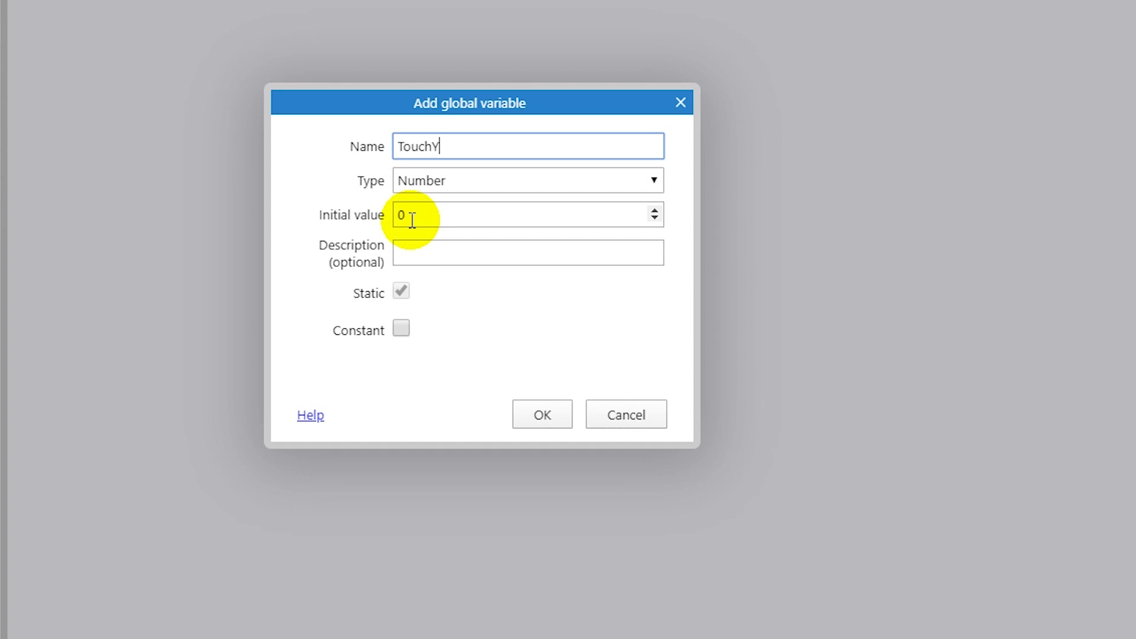
key(Return)
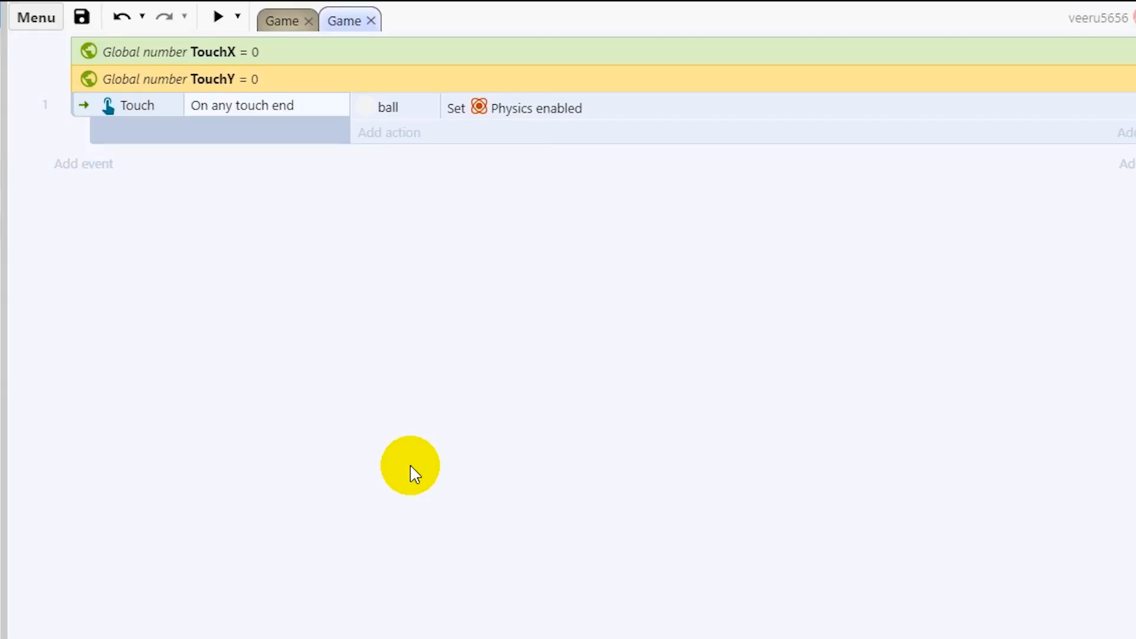
Add a System action setting TouchX to Touch.X in the touch-end event.
click(387, 140)
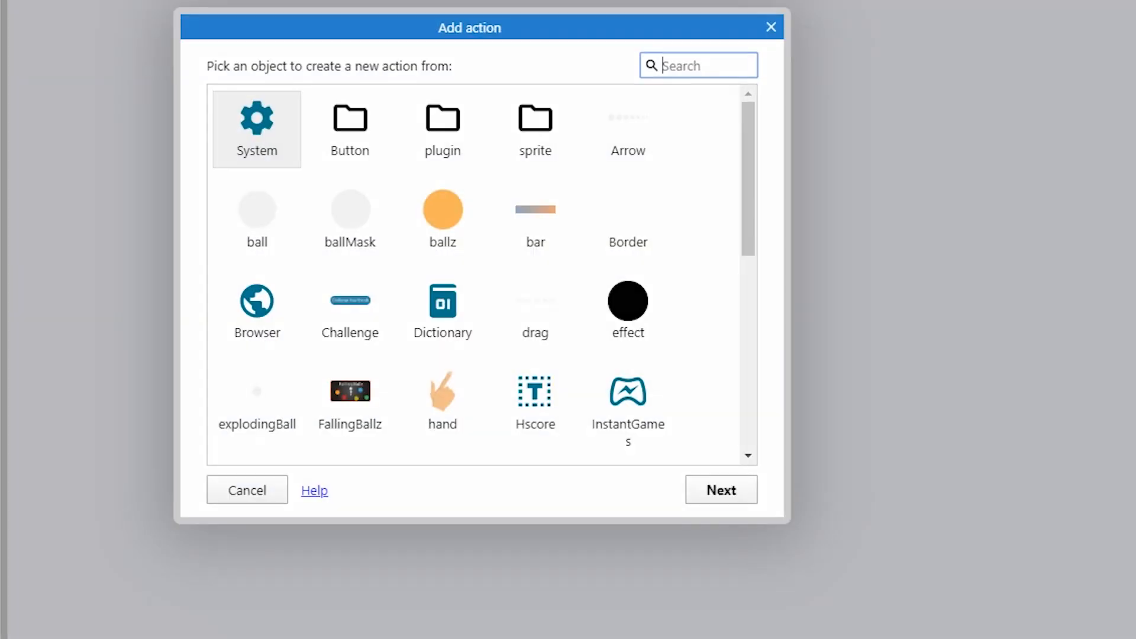
double_click(262, 118)
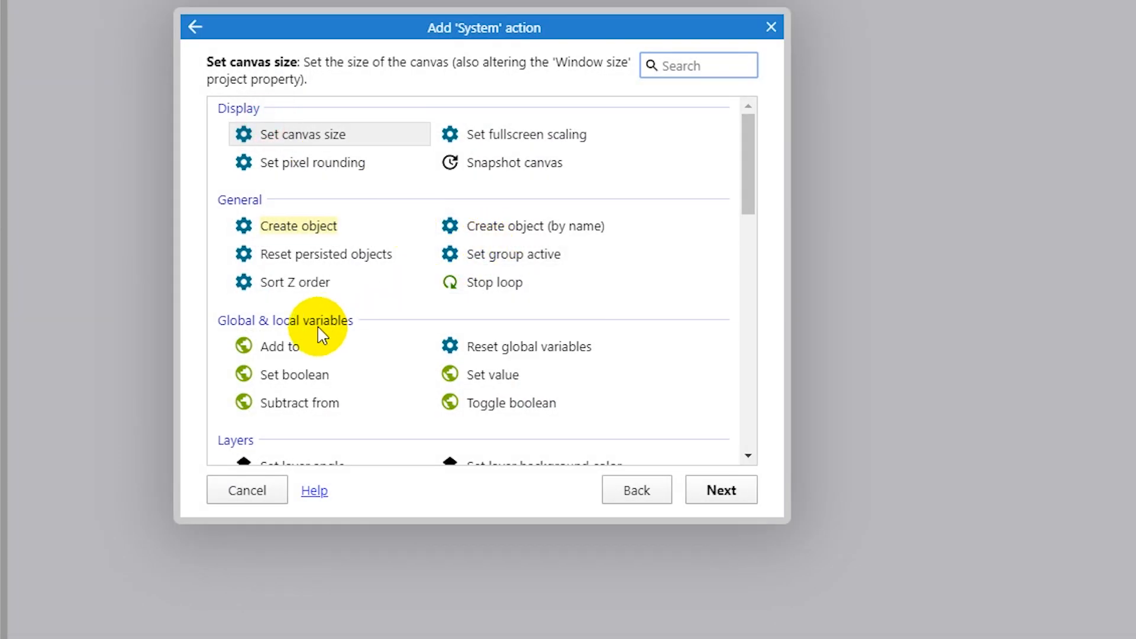
double_click(441, 374)
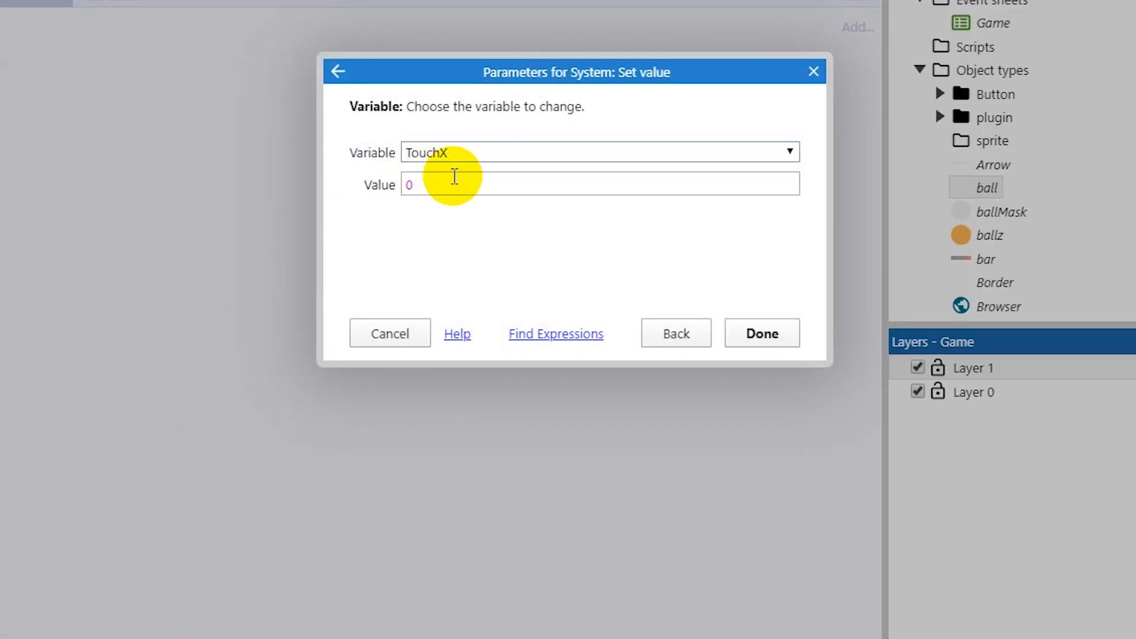
click(454, 182)
text(To)
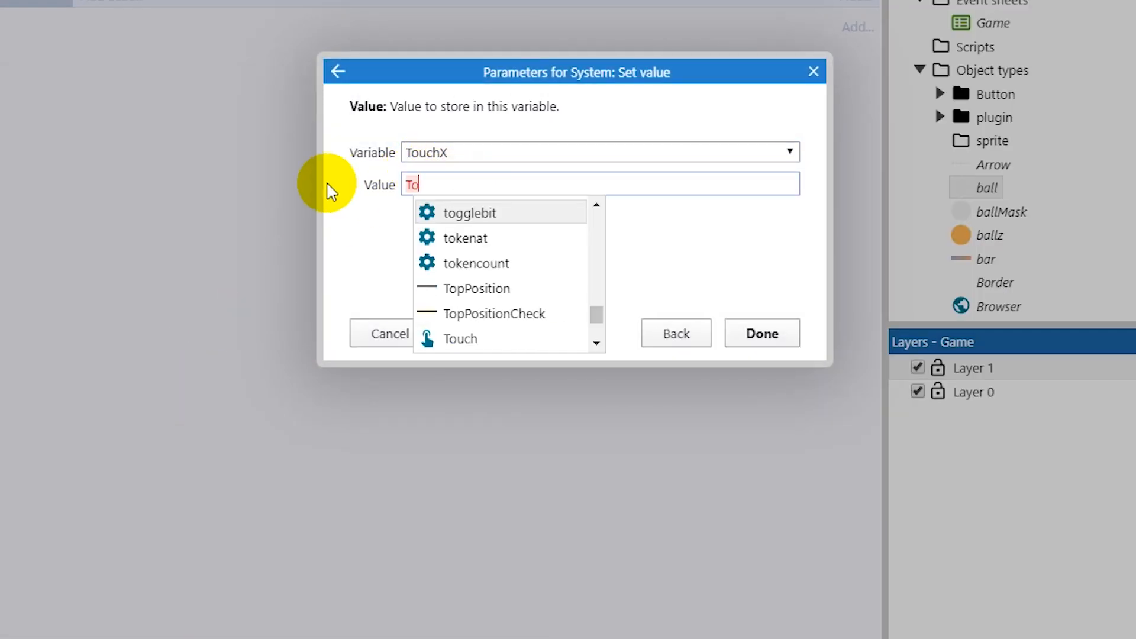
key(Down)
key(Down)
key(Down)
key(Down)
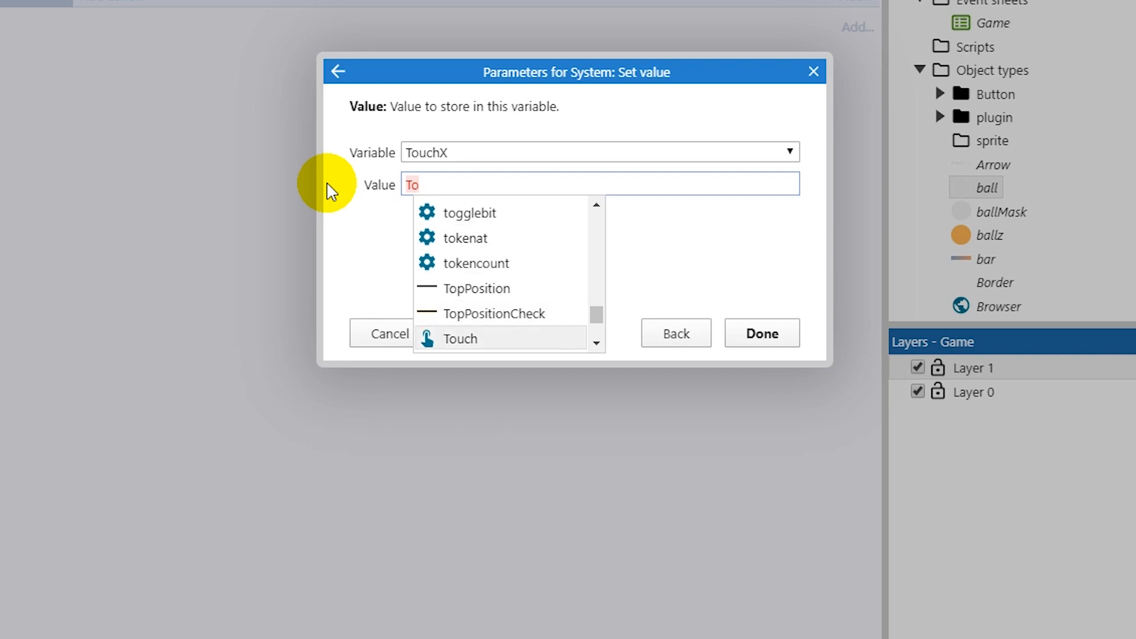
key(Down)
key(Up)
key(Return)
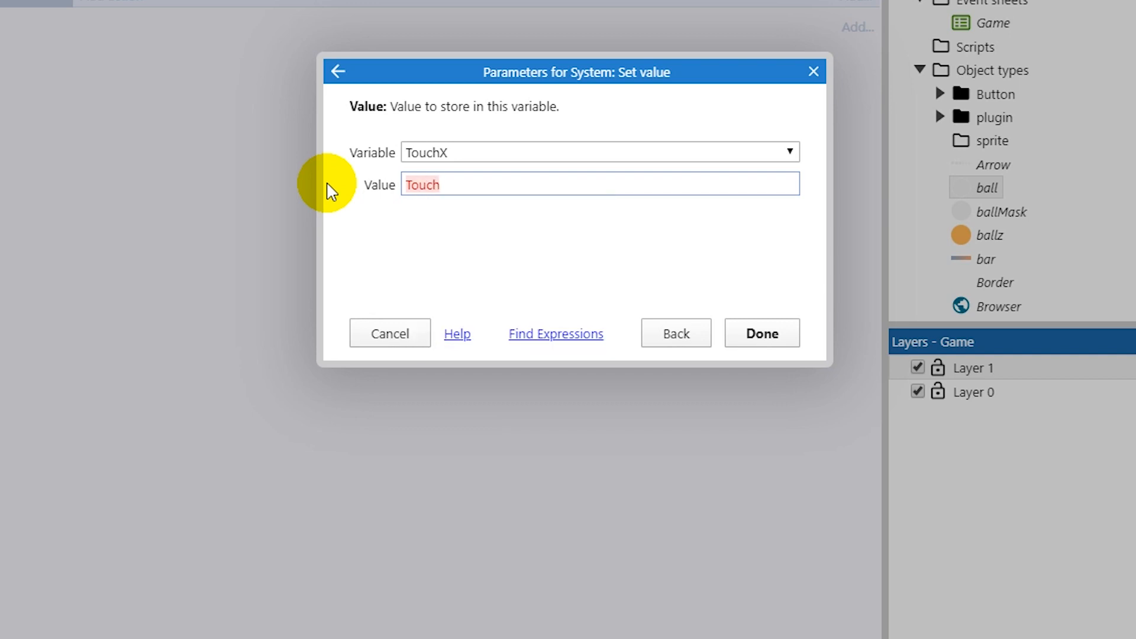
text(.X)
key(Return)
key(Return)
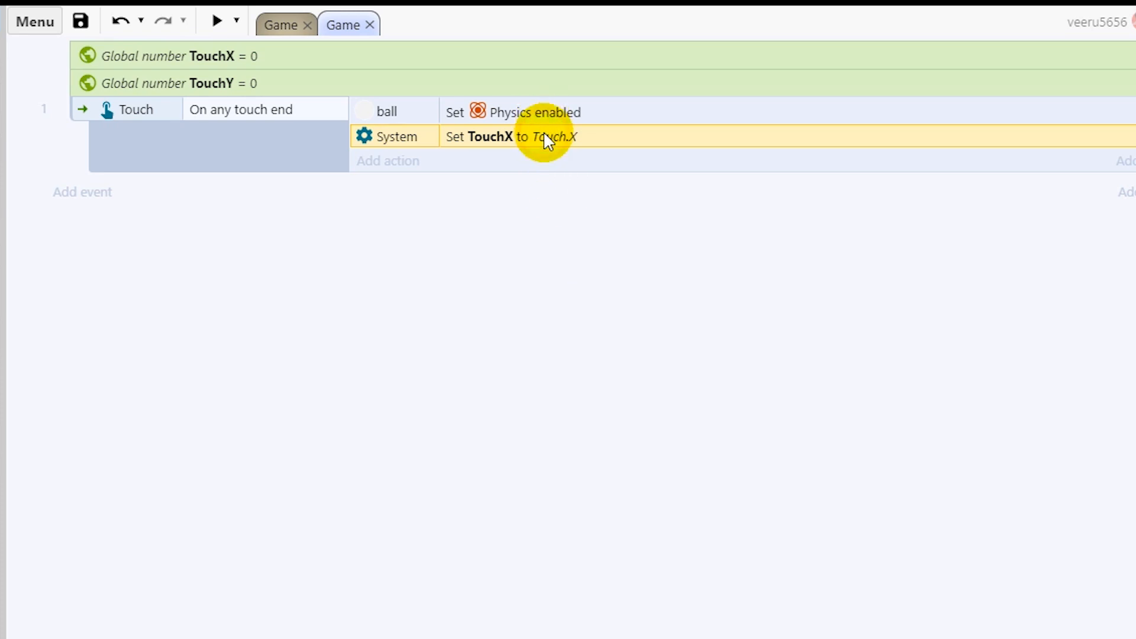
Duplicate it to set TouchY to Touch.Y and move Physics enabled below both actions.
key(ctrl+c)
key(ctrl+v)
drag(554, 110, 559, 173)
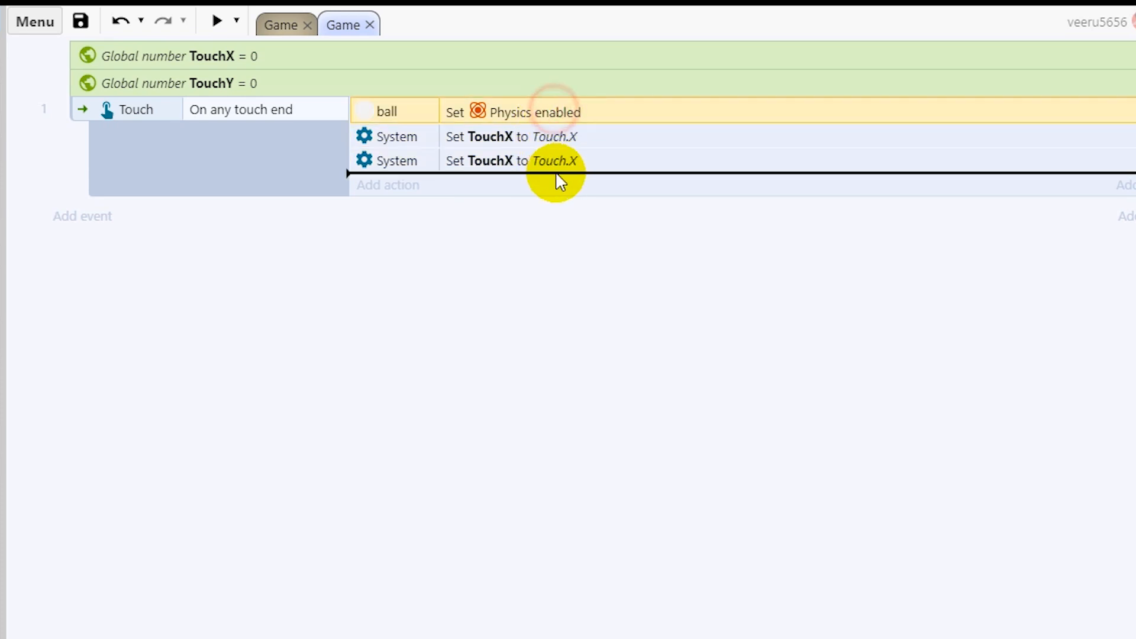
double_click(541, 135)
click(726, 295)
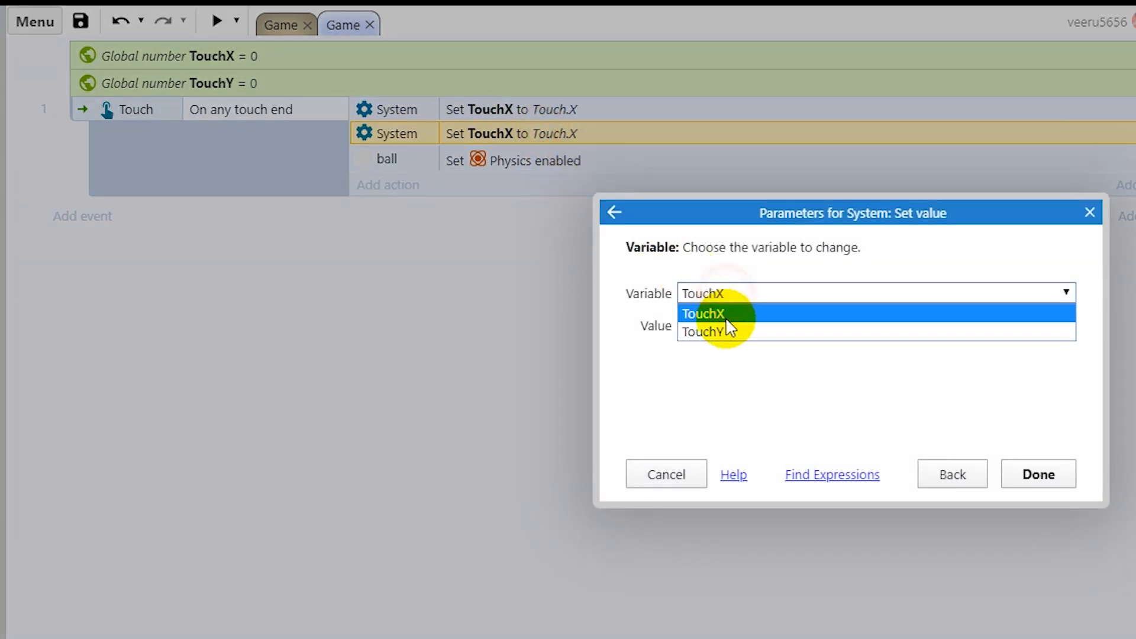
click(724, 329)
text(Touch.)
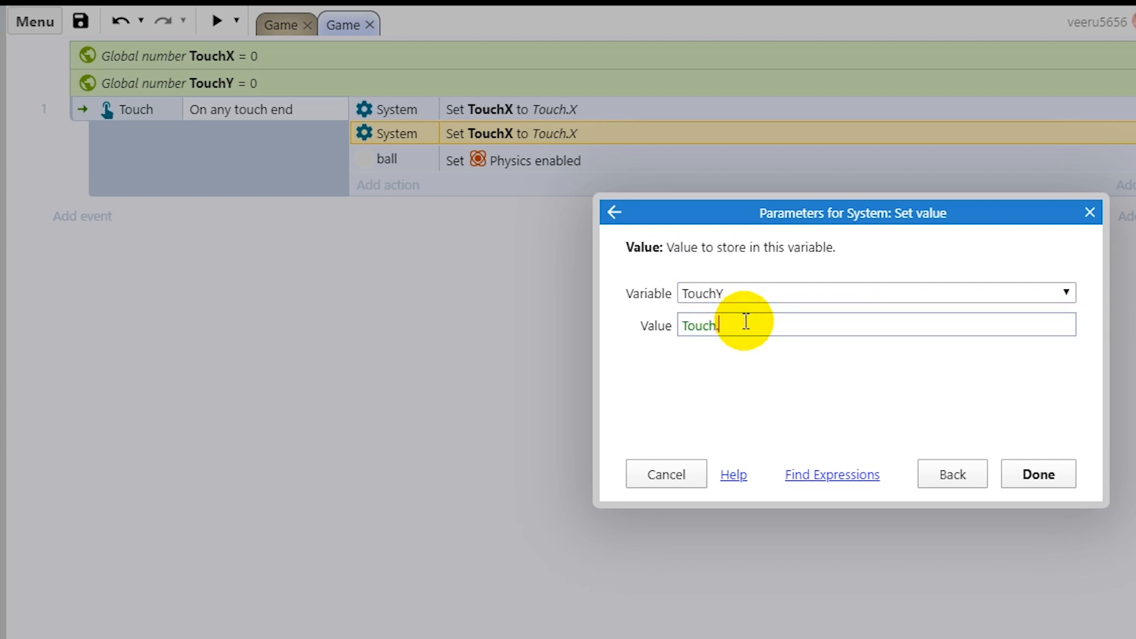
text(Y)
click(1025, 472)
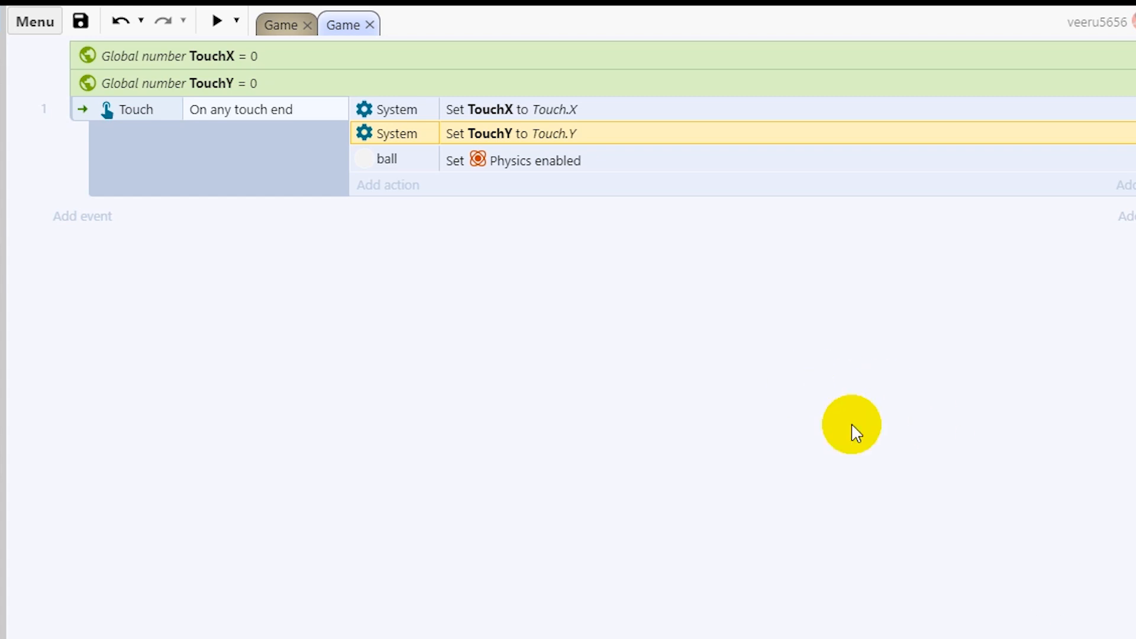
Add a ball Set angle toward position action targeting (TouchX, TouchY).
click(391, 188)
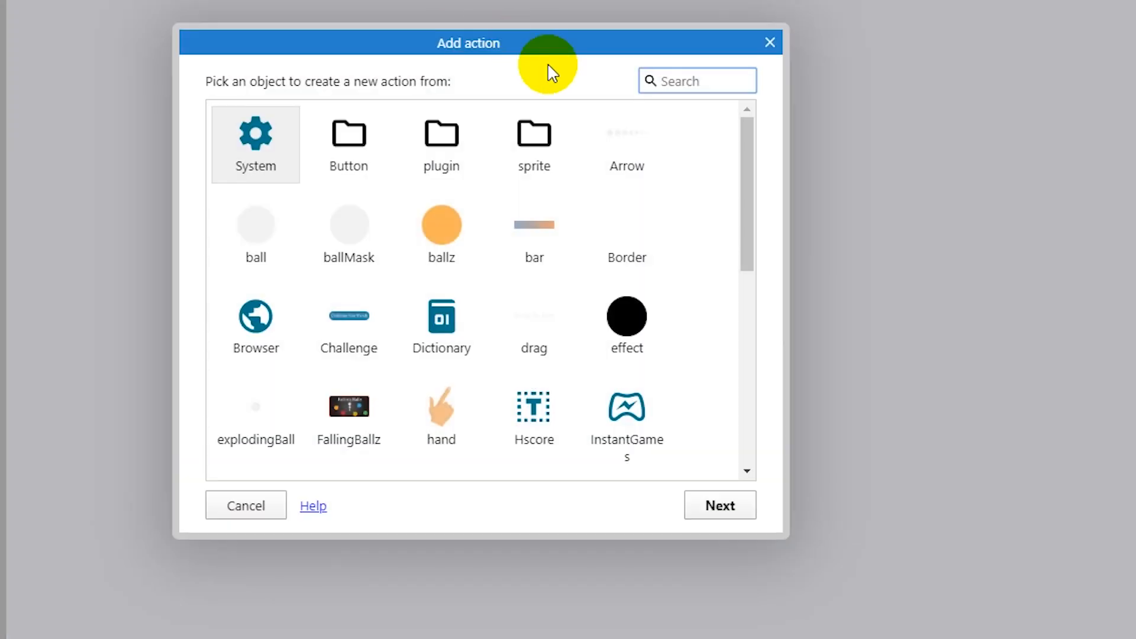
text(bal)
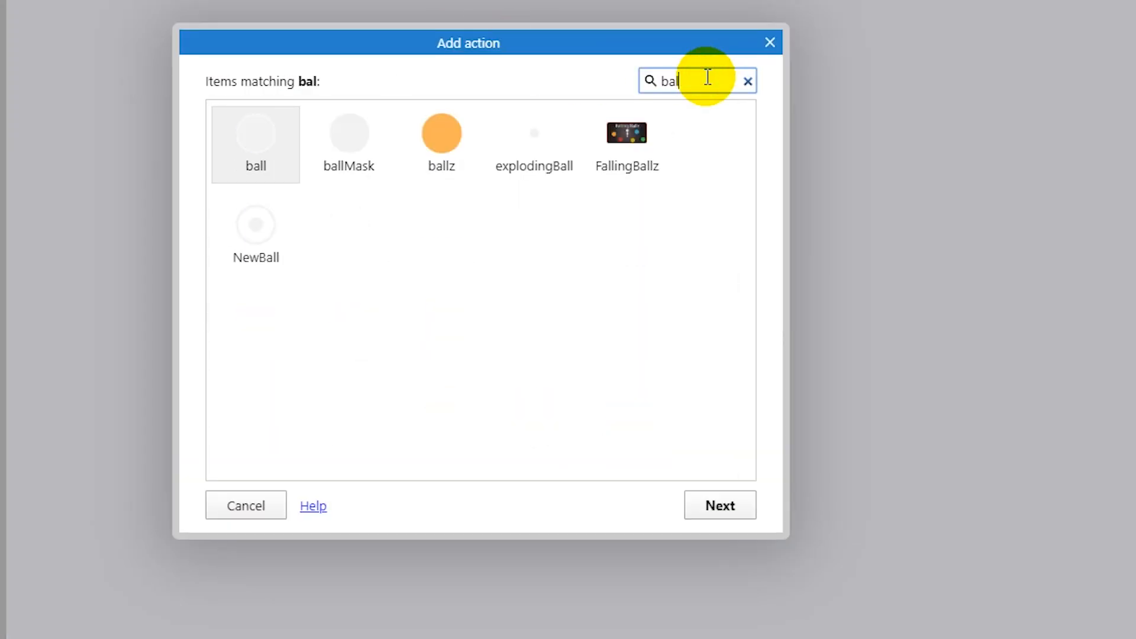
text(l)
click(281, 132)
scroll(520, 284, down, 1)
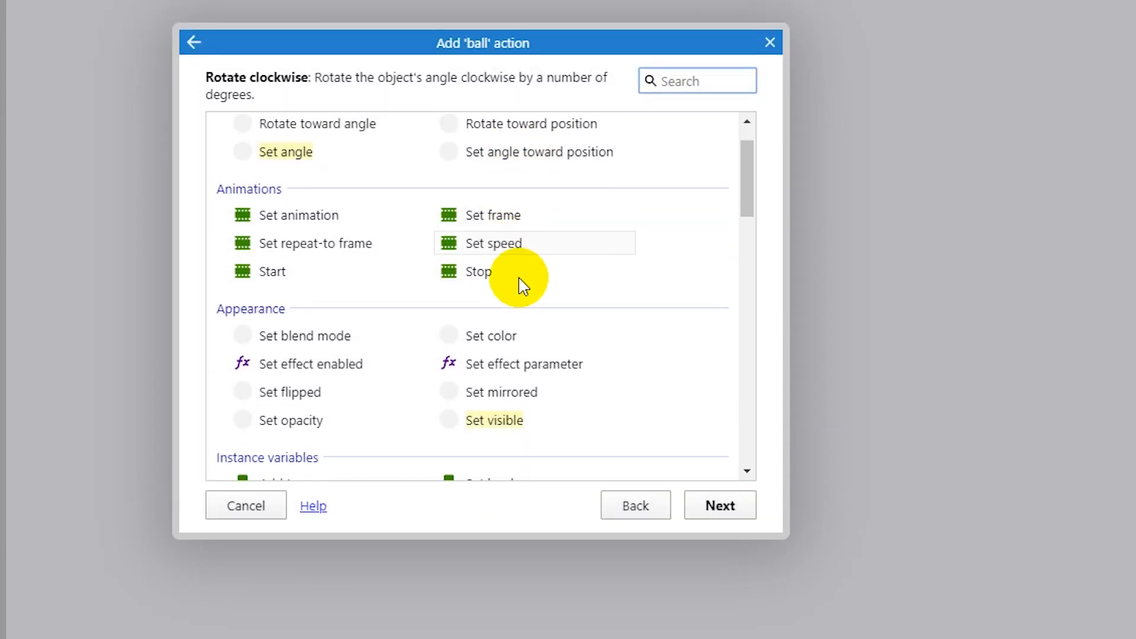
scroll(495, 310, down, 1)
scroll(487, 319, down, 1)
scroll(435, 319, down, 2)
scroll(479, 249, down, 3)
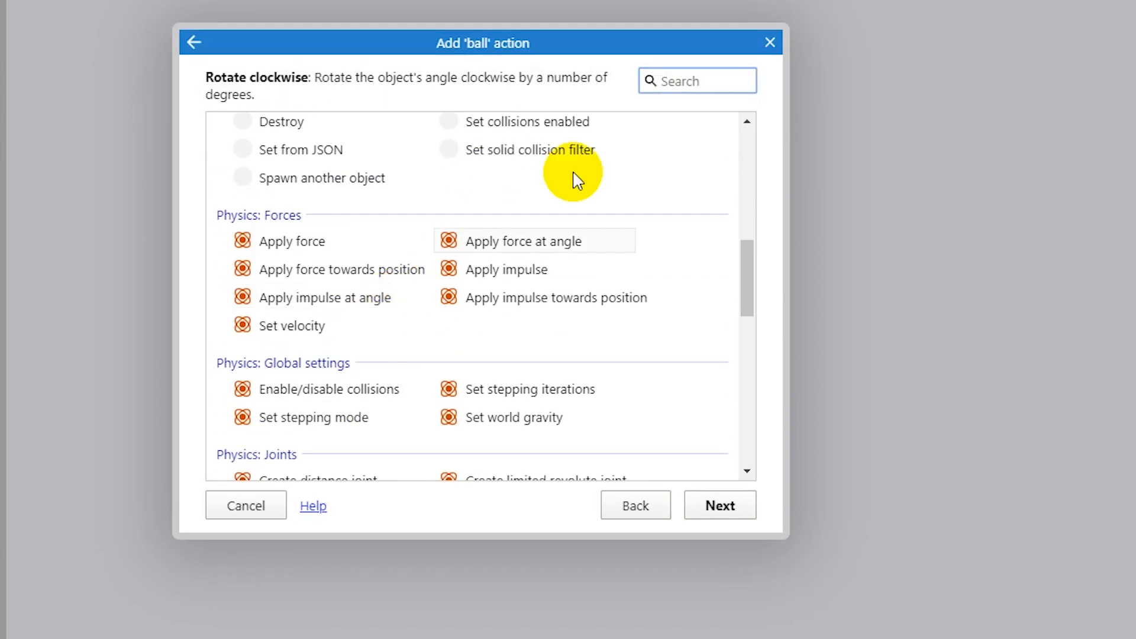
scroll(406, 338, down, 2)
scroll(464, 304, up, 5)
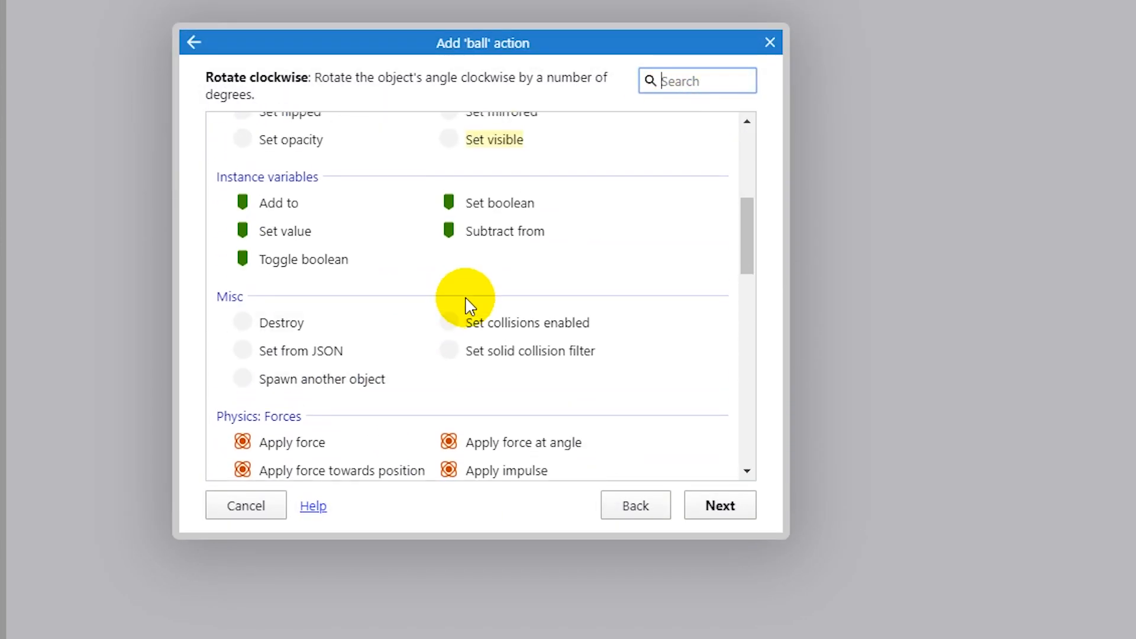
scroll(601, 191, up, 2)
scroll(425, 325, up, 2)
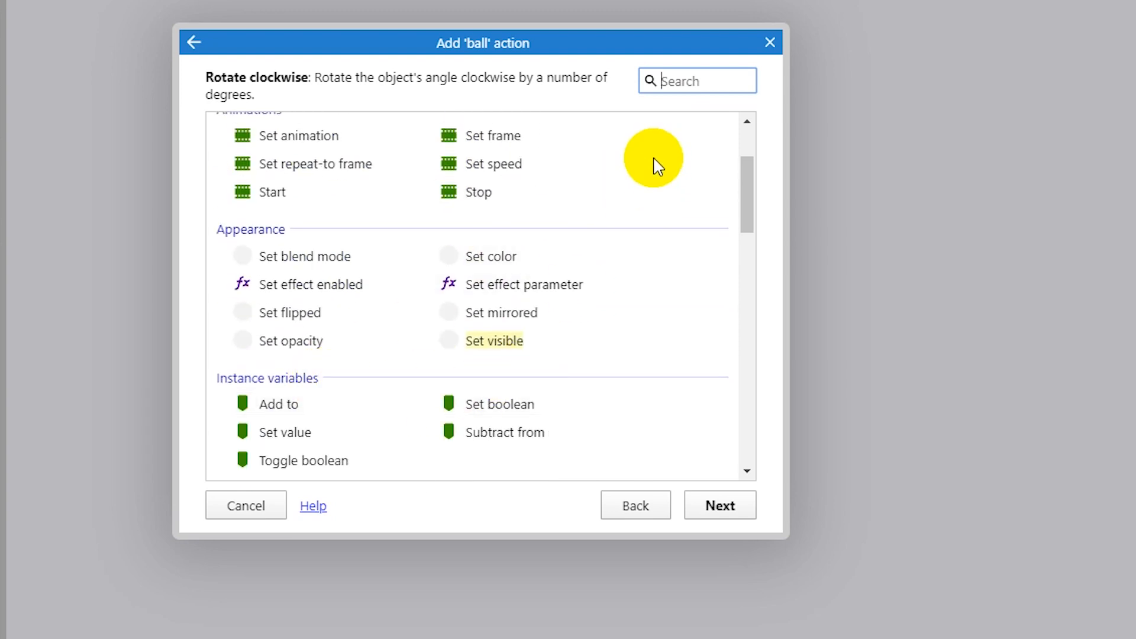
text(a)
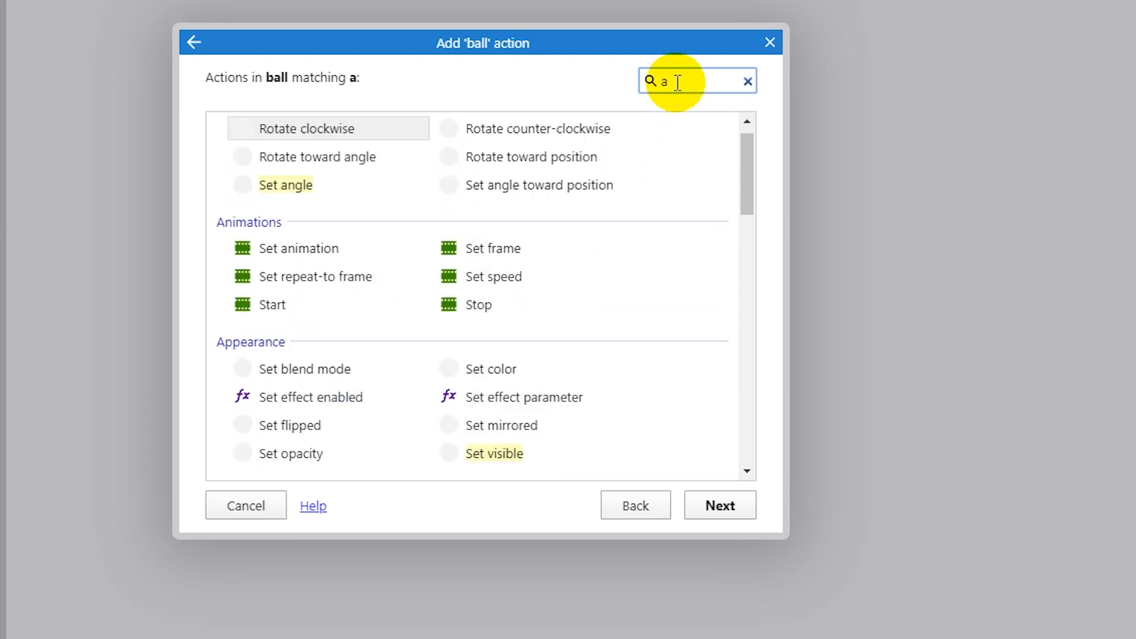
text(ng)
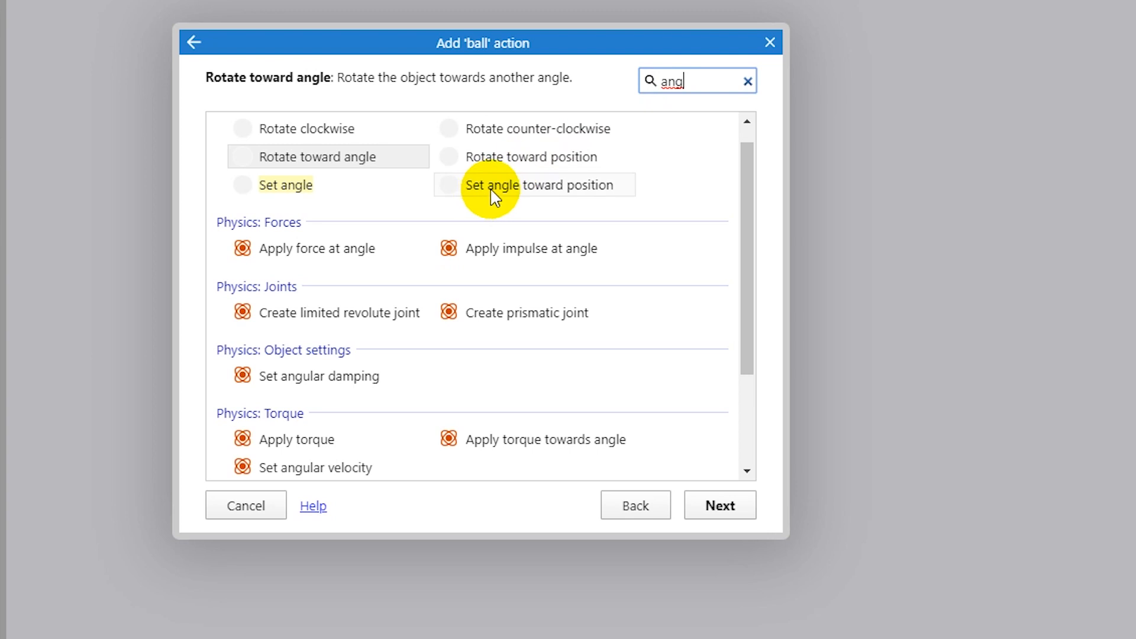
double_click(491, 187)
text(To)
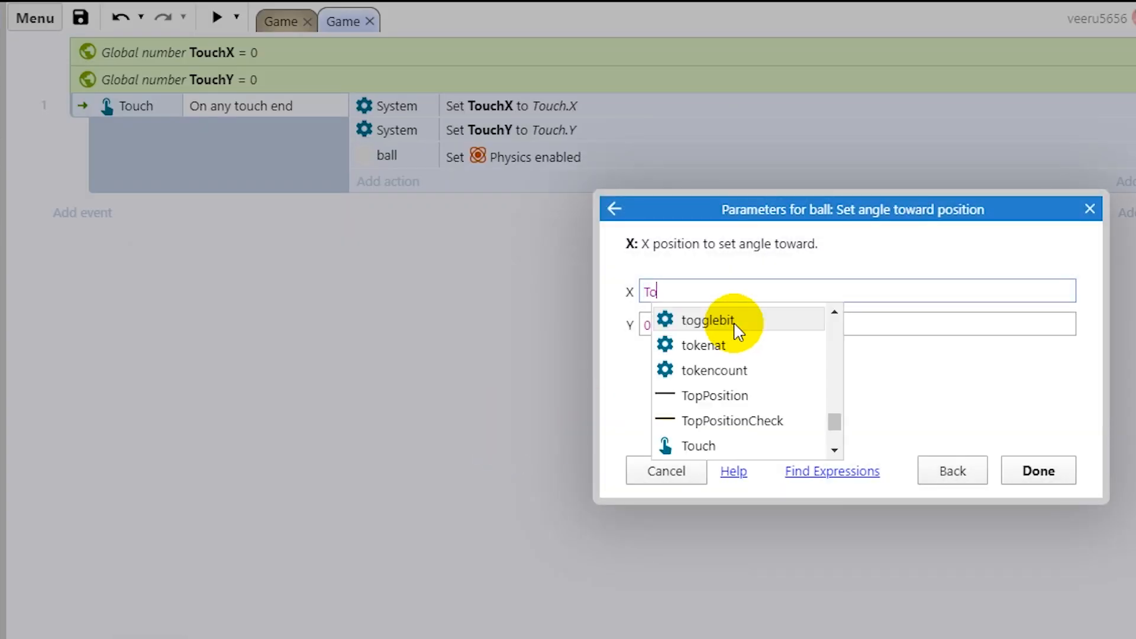
text(u)
key(Down)
key(Down)
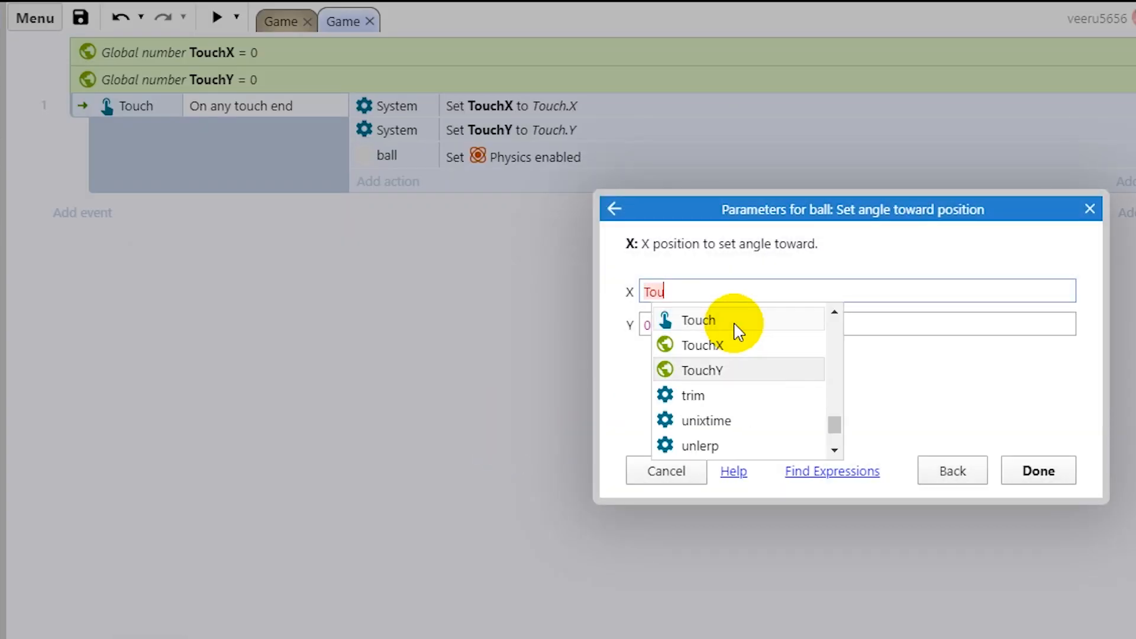
key(Up)
key(Return)
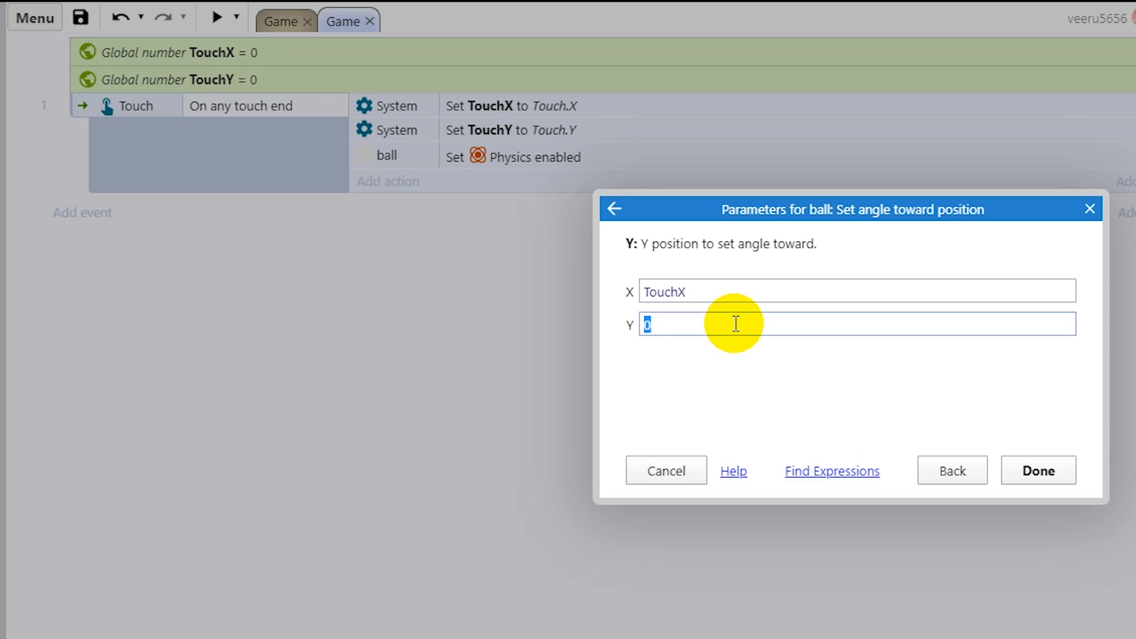
text(Tou)
key(Down)
key(Down)
key(Return)
key(Return)
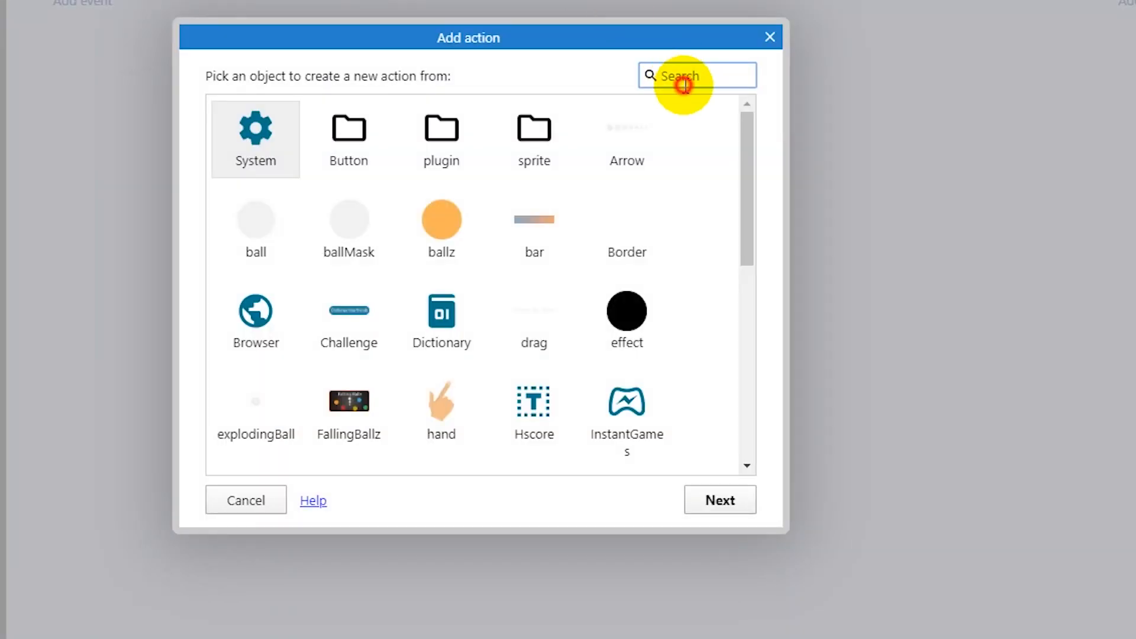
text(ball)
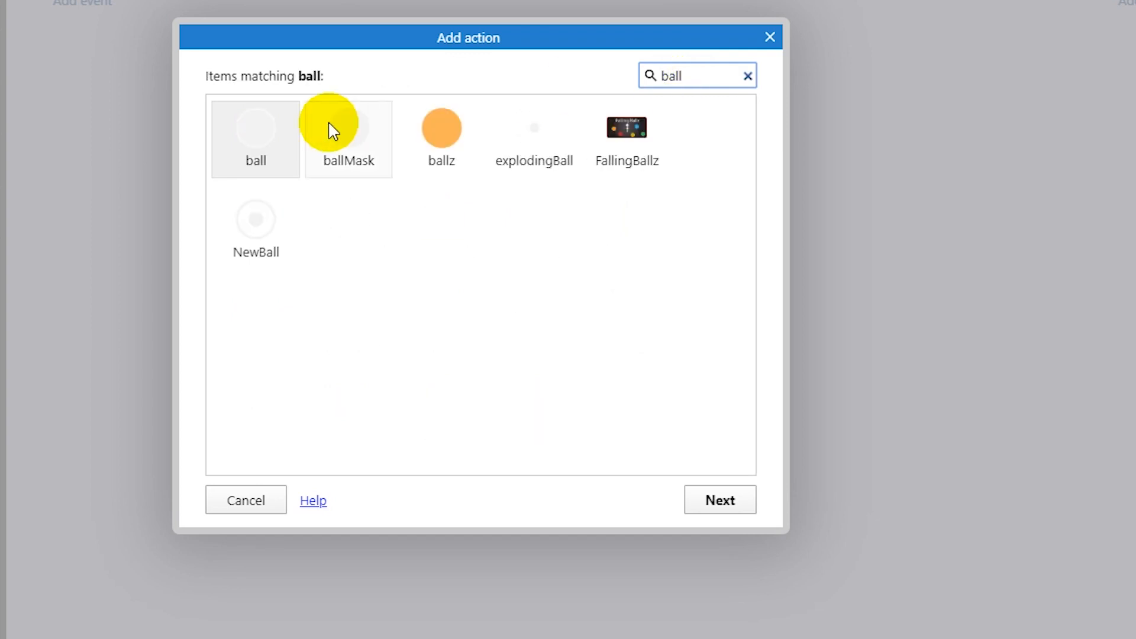
Add a ball Apply Physics force 500 toward position (TouchX, TouchY) action.
double_click(257, 127)
scroll(624, 249, down, 2)
scroll(618, 258, down, 4)
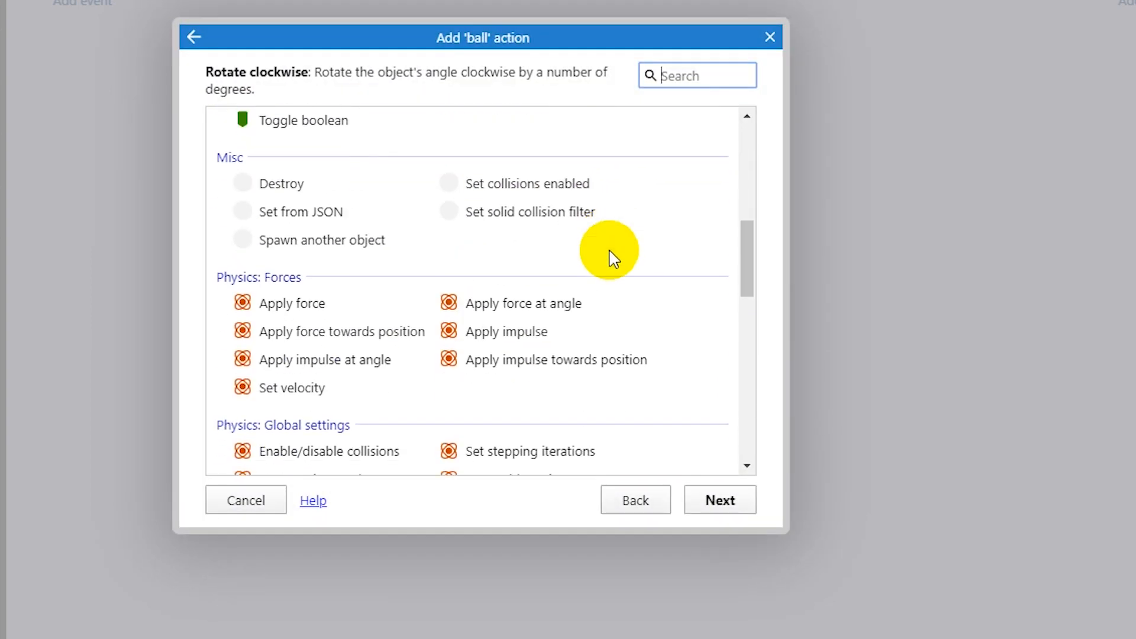
scroll(609, 256, down, 1)
scroll(610, 257, down, 2)
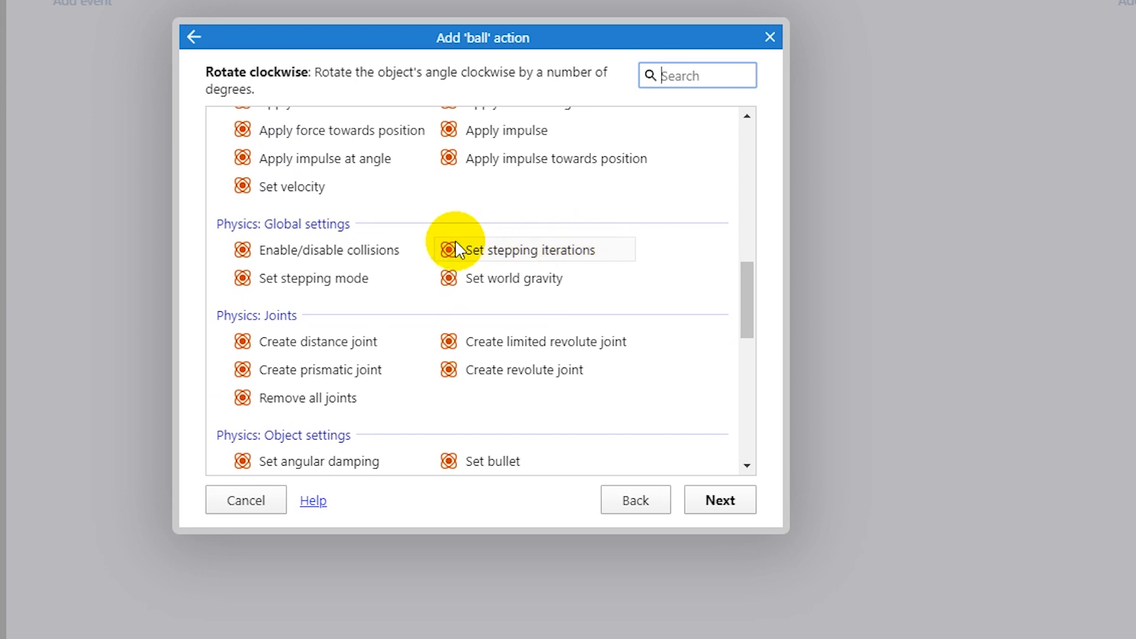
scroll(455, 246, up, 1)
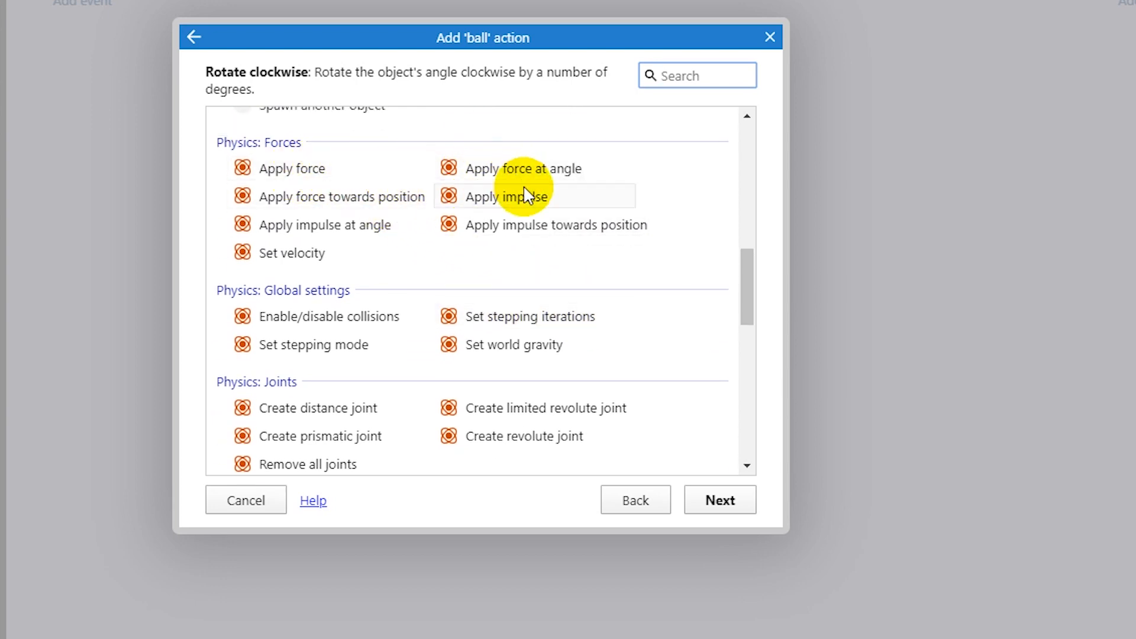
double_click(380, 199)
text(500)
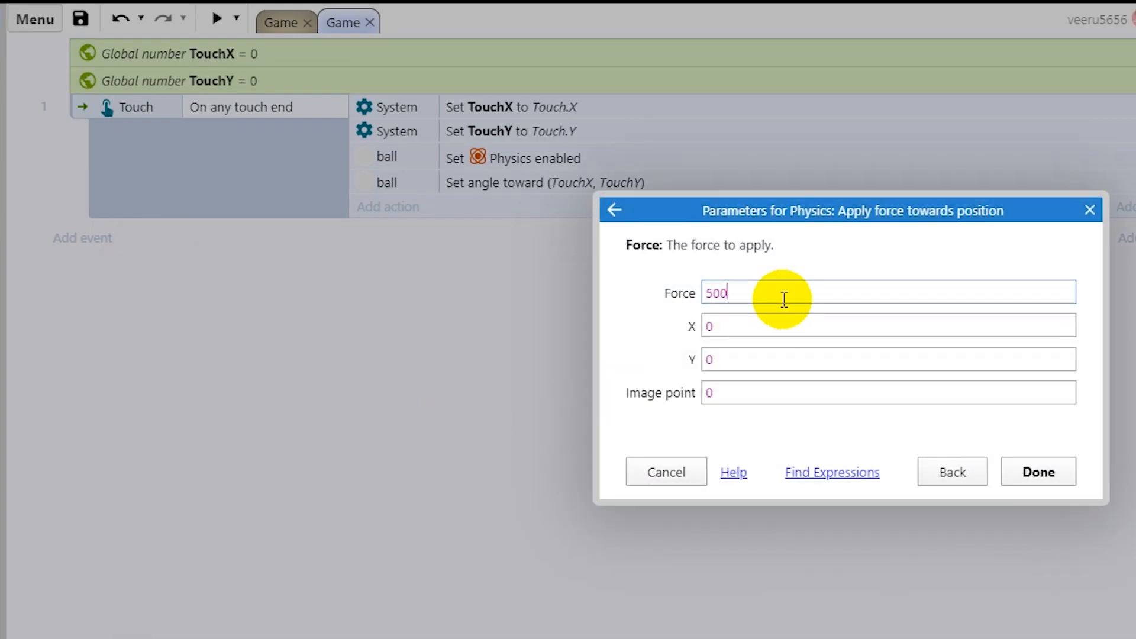
key(Tab)
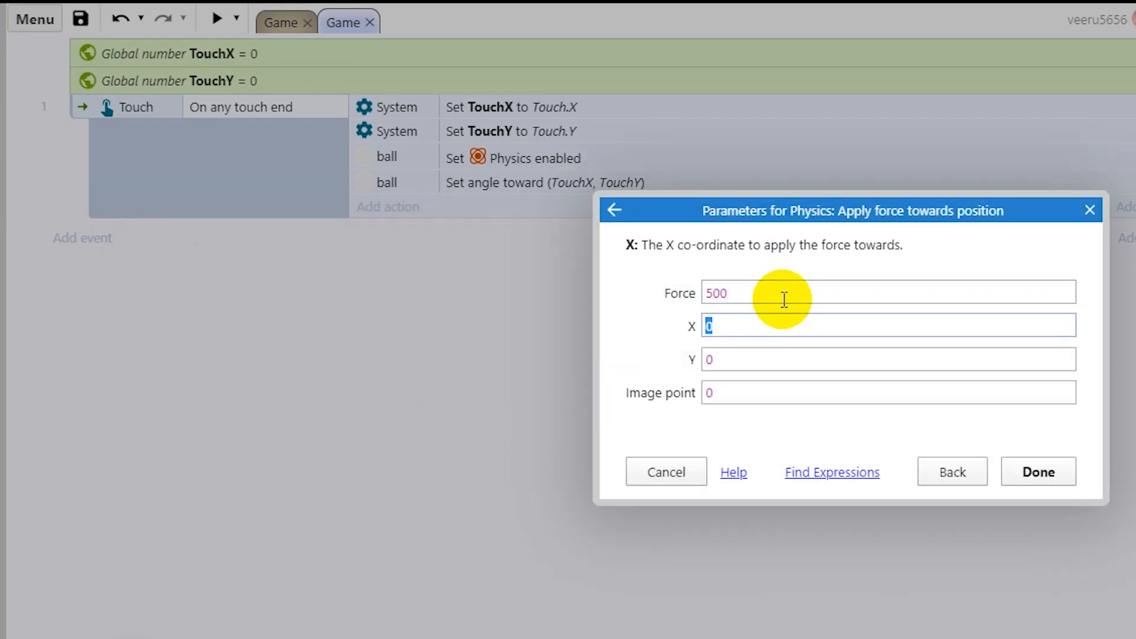
text(To)
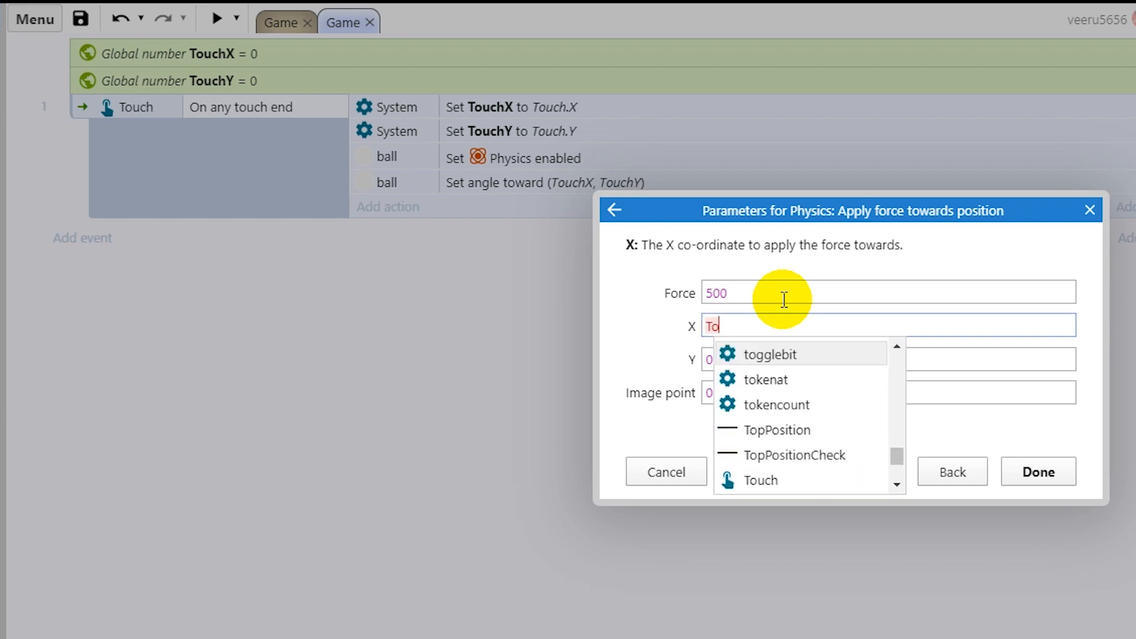
text(u)
key(Down)
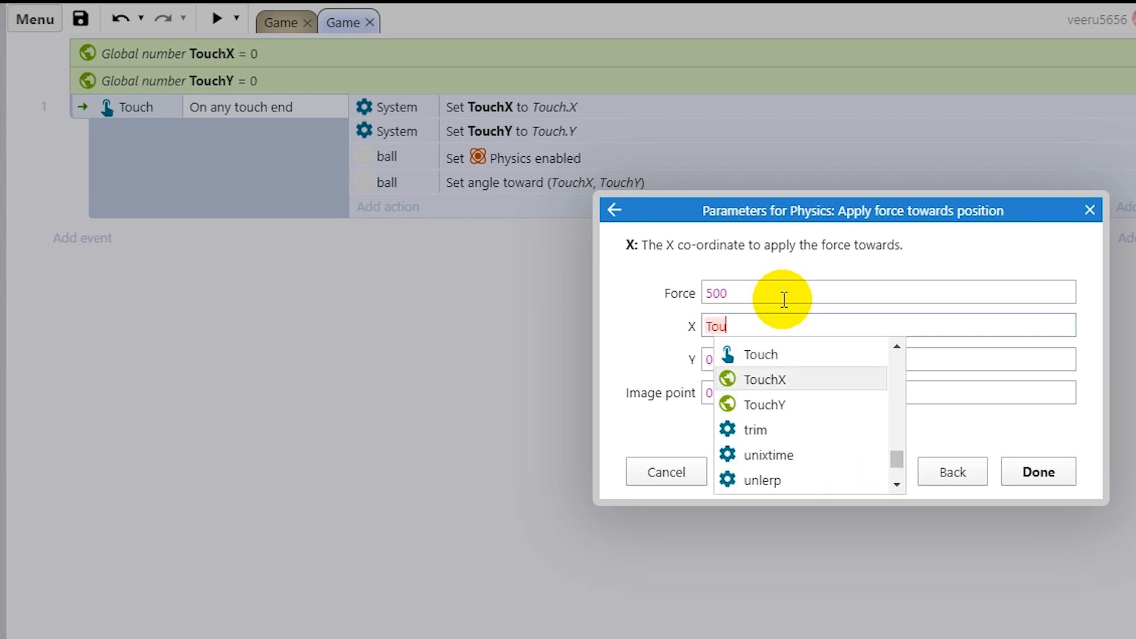
key(Return)
key(Tab)
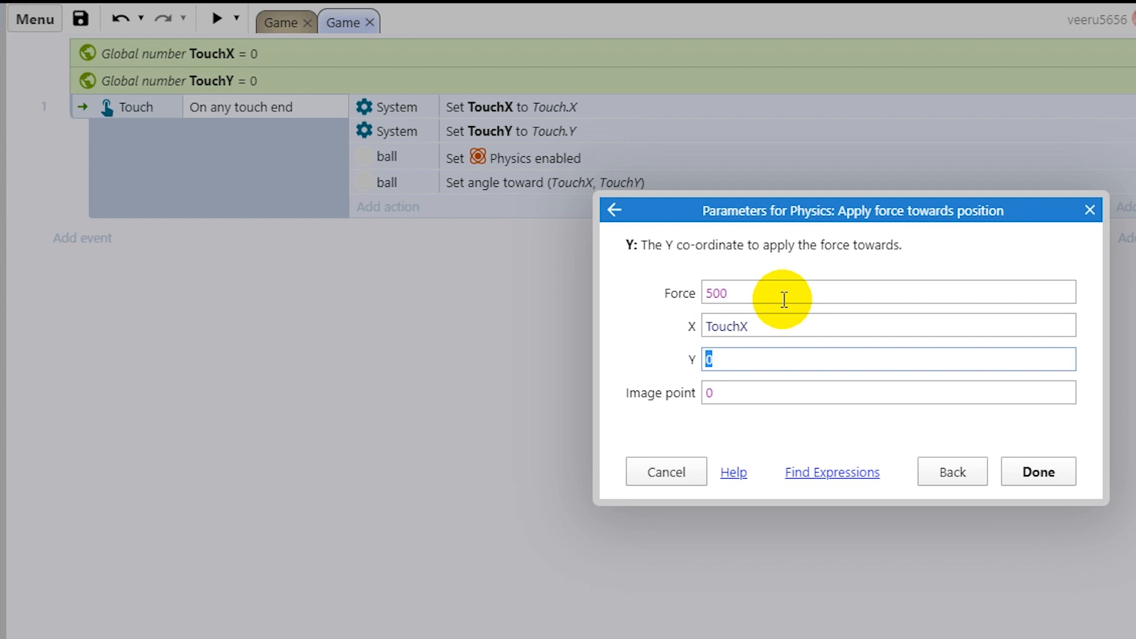
text(Tou)
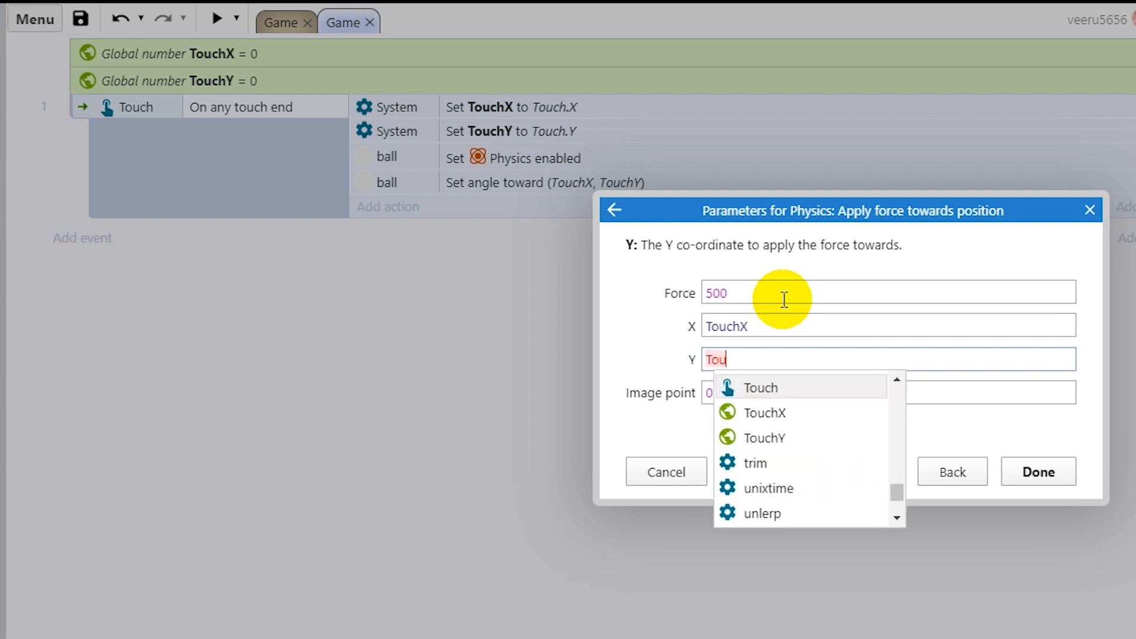
key(Down)
key(Down)
key(Return)
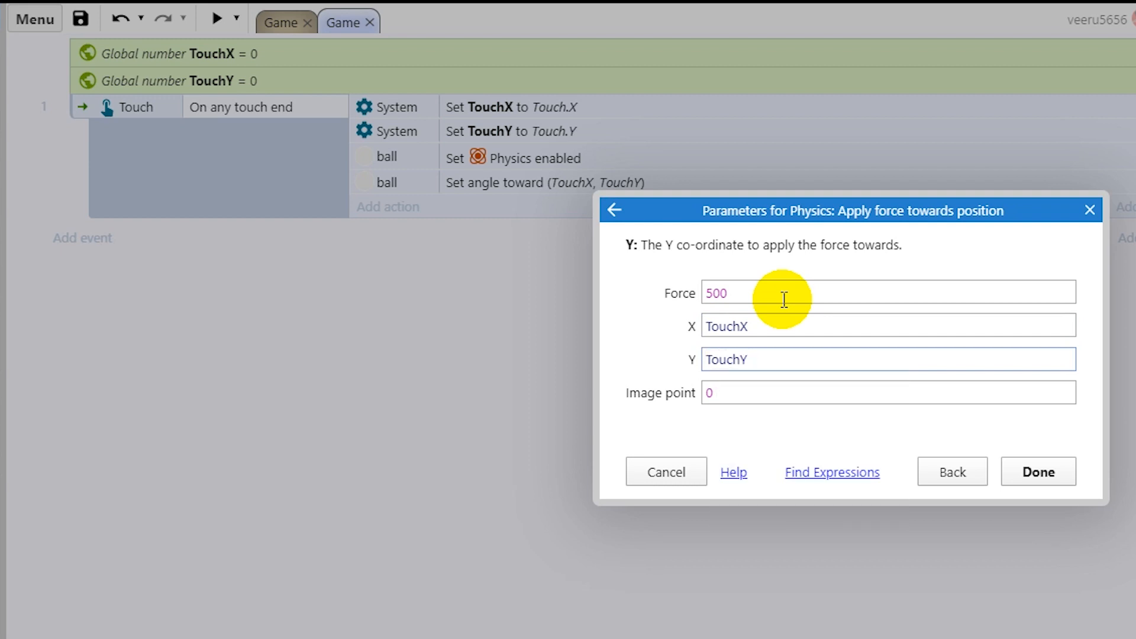
click(1041, 473)
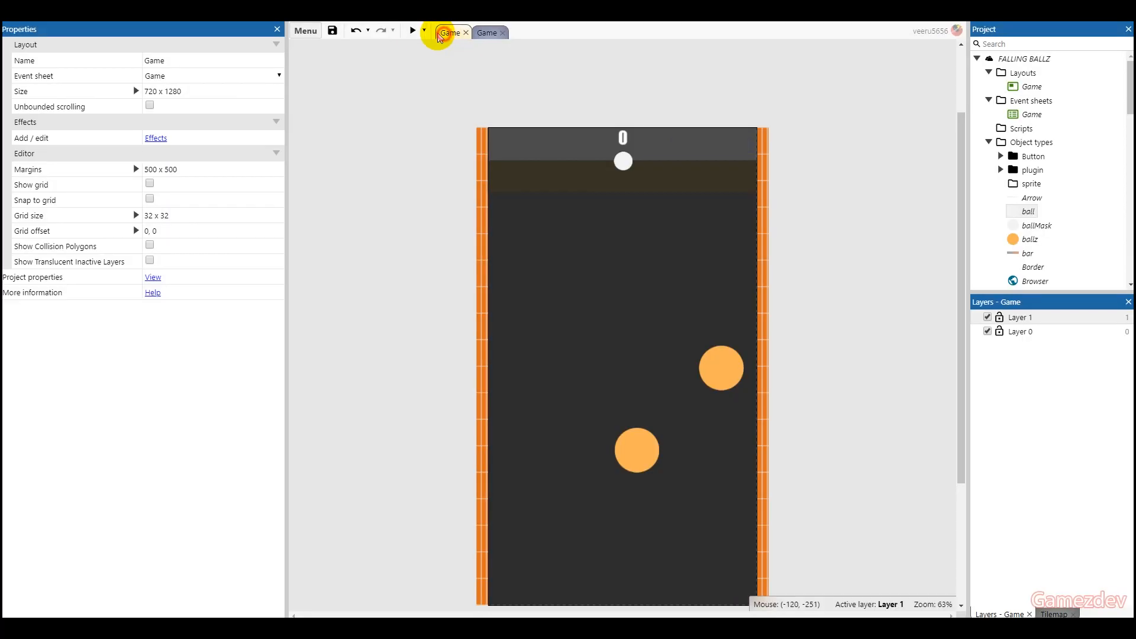
Preview the game, launch the ball, and return to the editor.
click(216, 18)
click(476, 281)
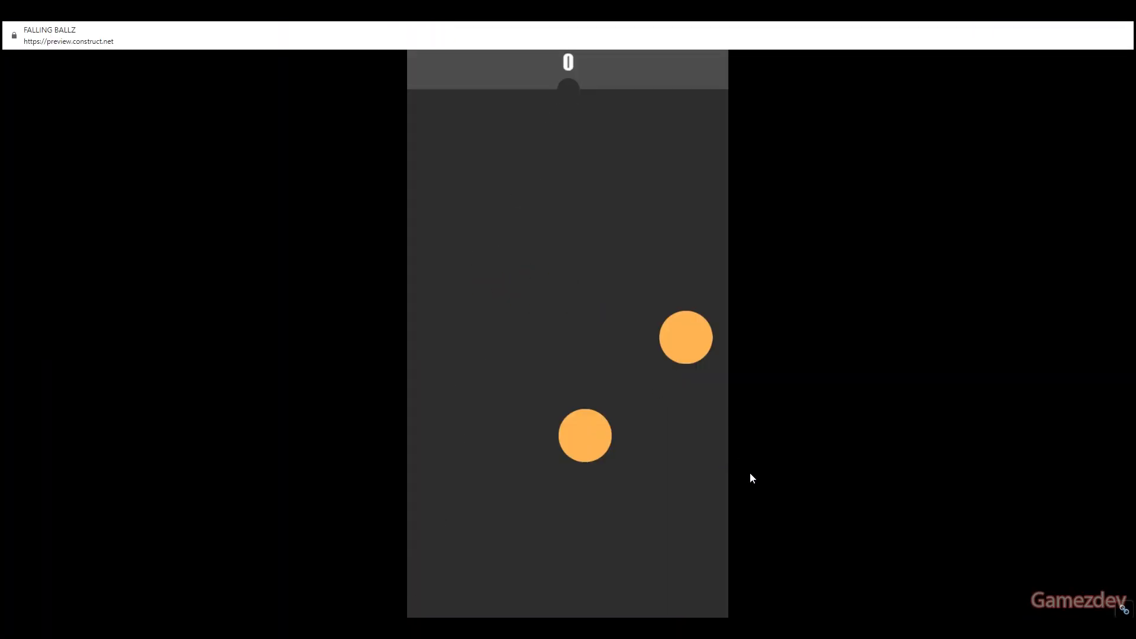
click(392, 569)
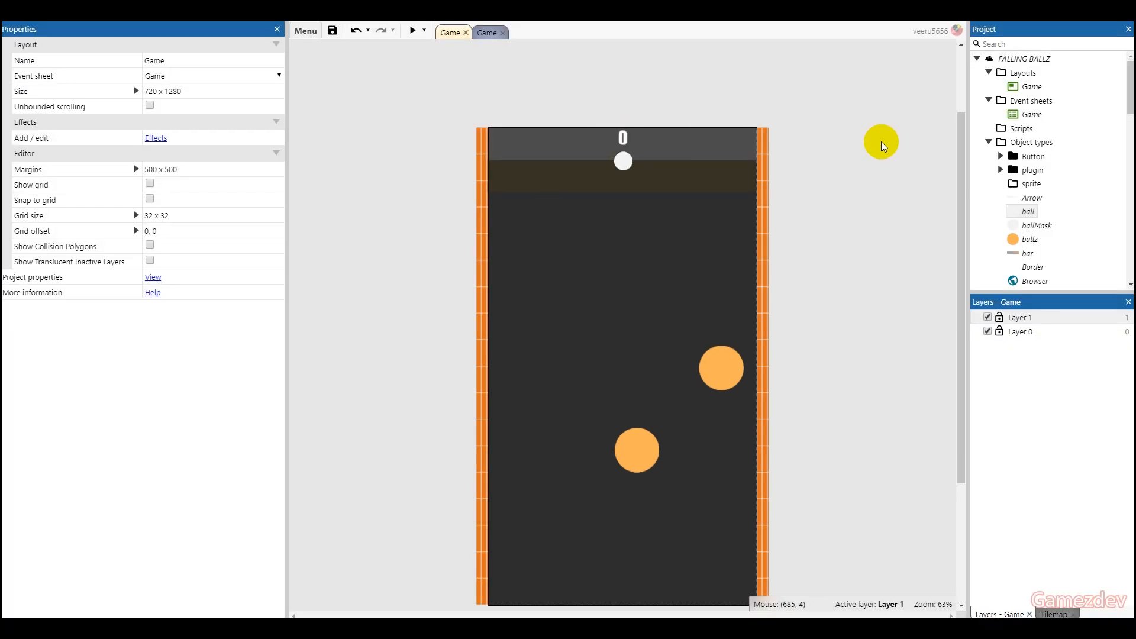
Add the Destroy outside layout behaviour to the ball sprite.
click(623, 174)
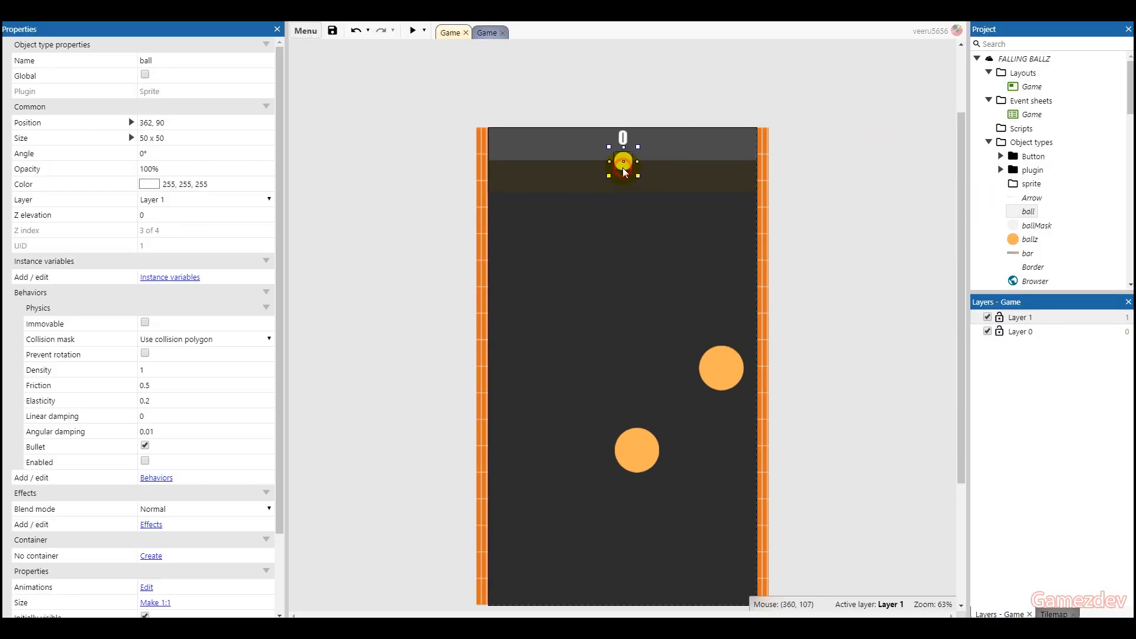
scroll(661, 180, down, 1)
click(150, 479)
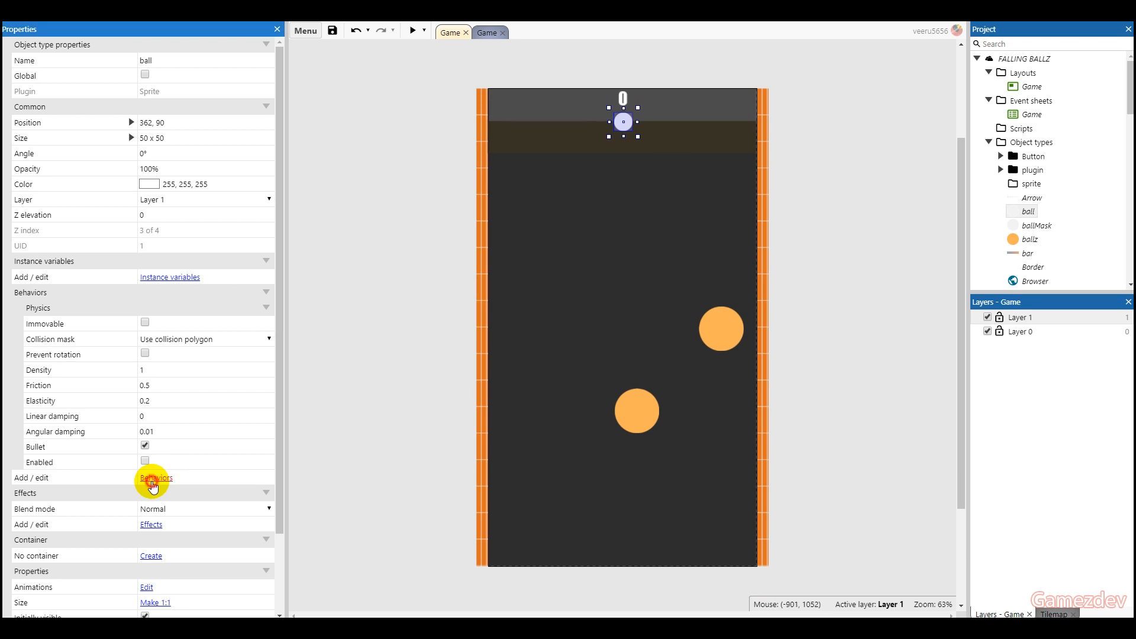
click(551, 310)
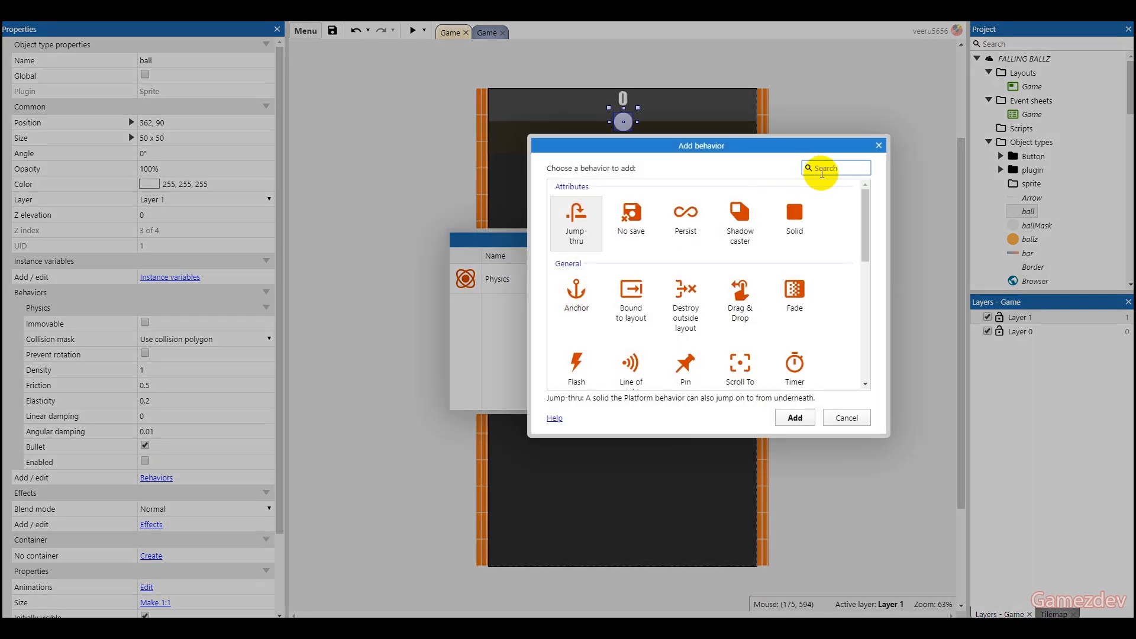
click(679, 321)
double_click(677, 323)
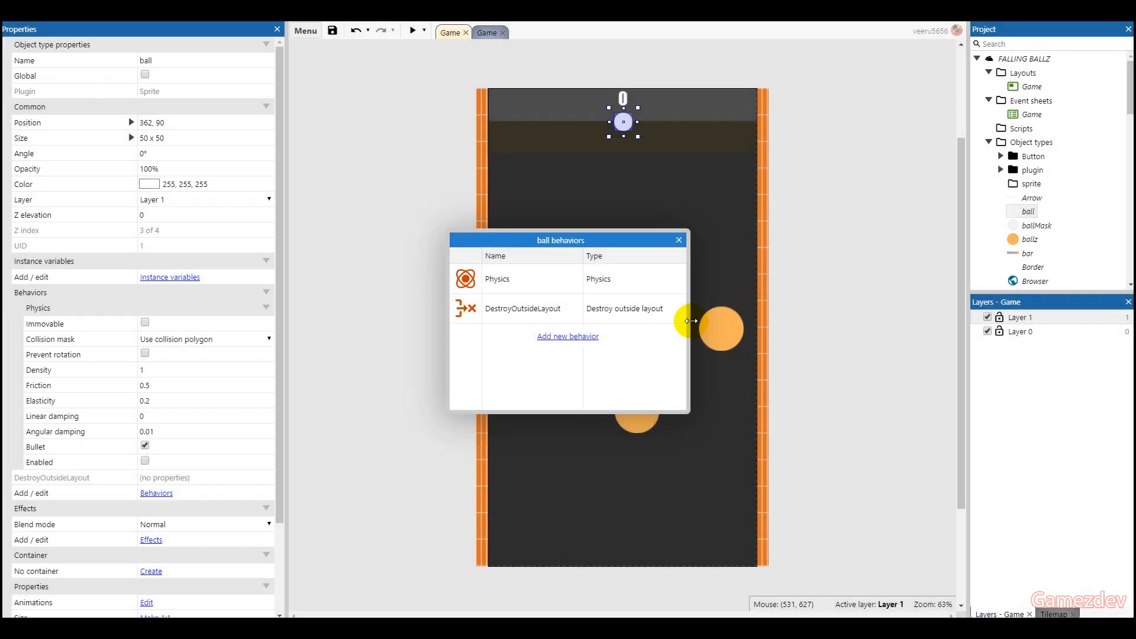
click(679, 241)
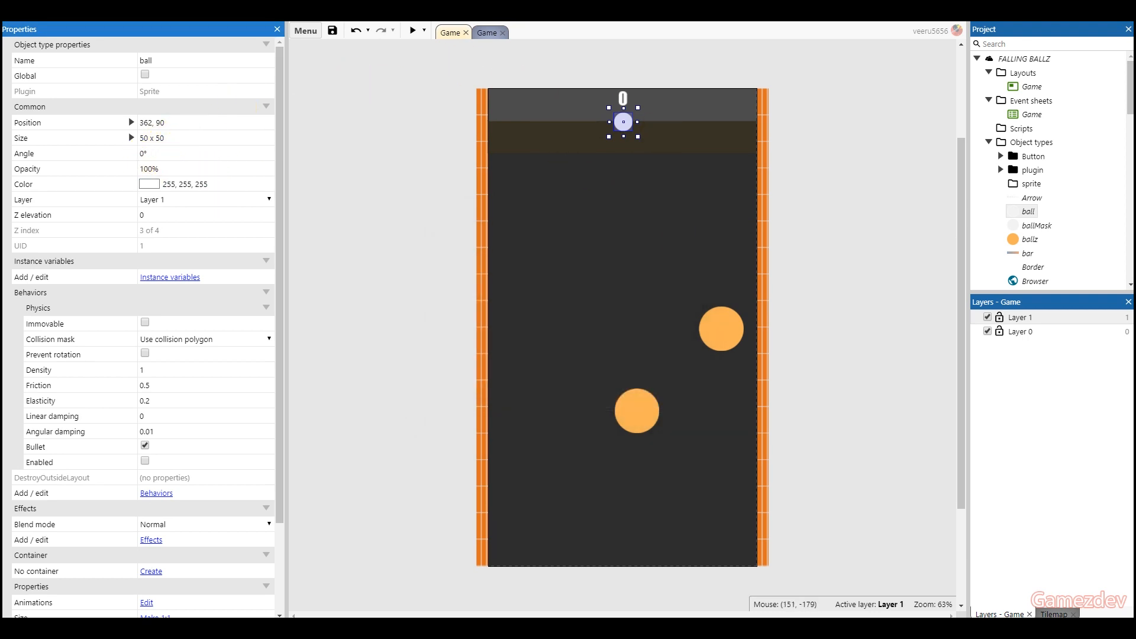
click(486, 33)
Create a new event with the ball On destroyed trigger.
click(107, 272)
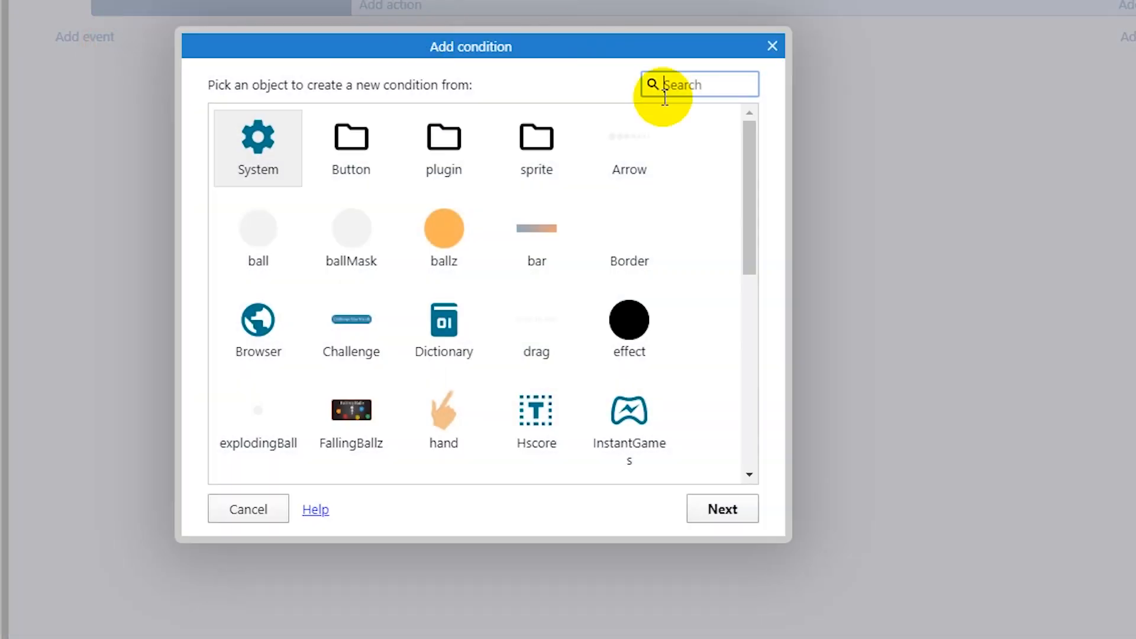
text(ba)
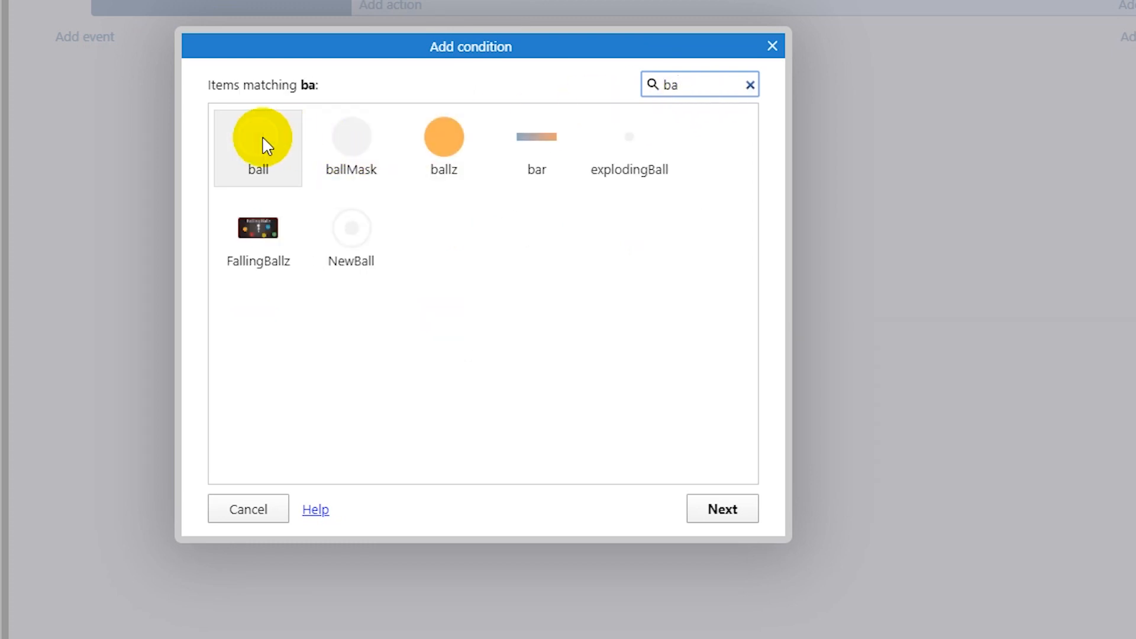
double_click(264, 145)
text(des)
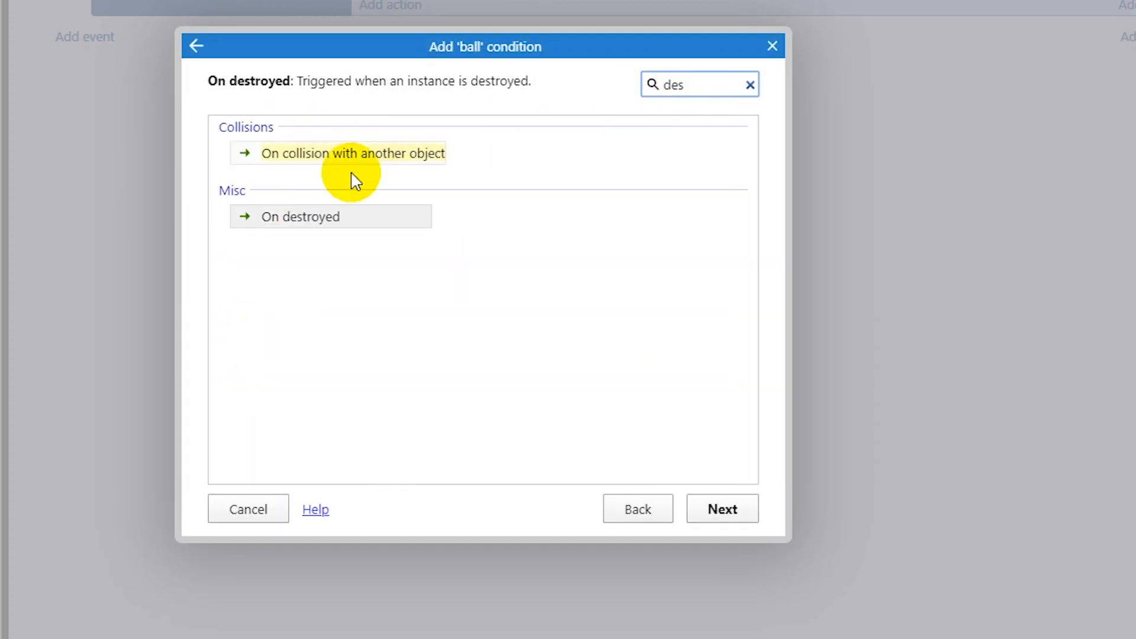
double_click(315, 225)
click(406, 45)
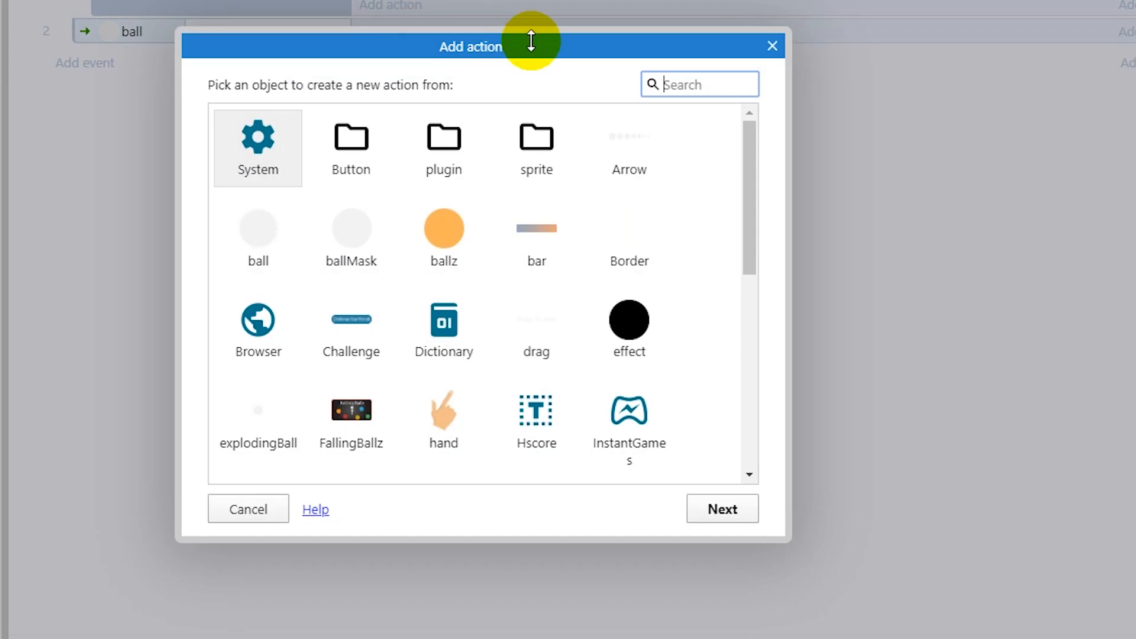
text(cre)
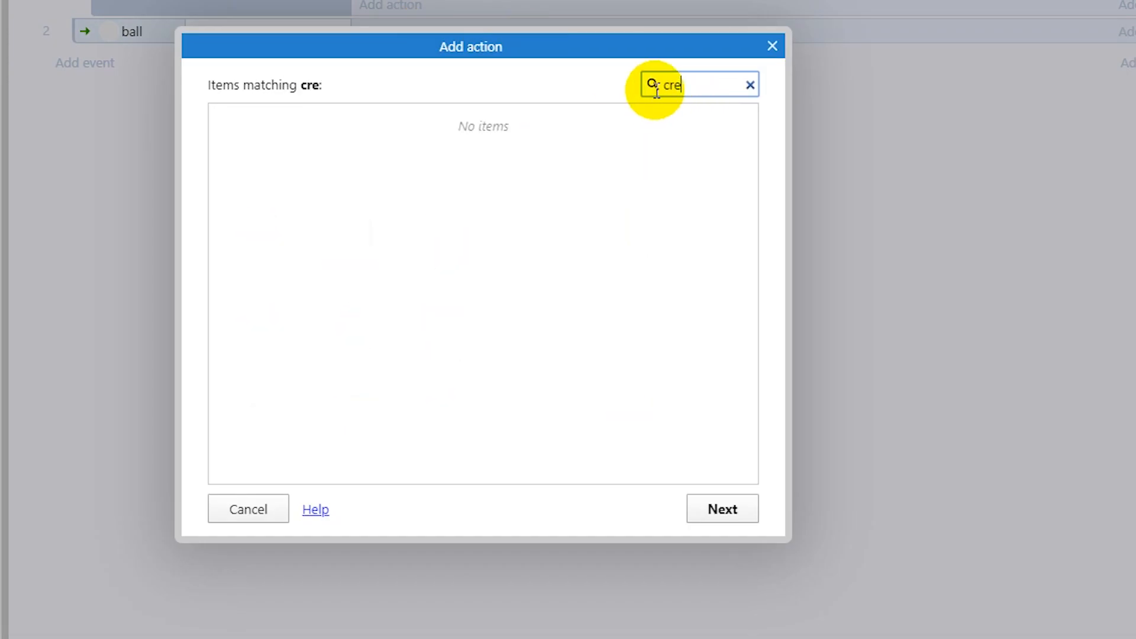
Add a System Create object ball action on layer 0 at X 362, Y 90.
key(BackSpace)
key(BackSpace)
key(BackSpace)
double_click(255, 143)
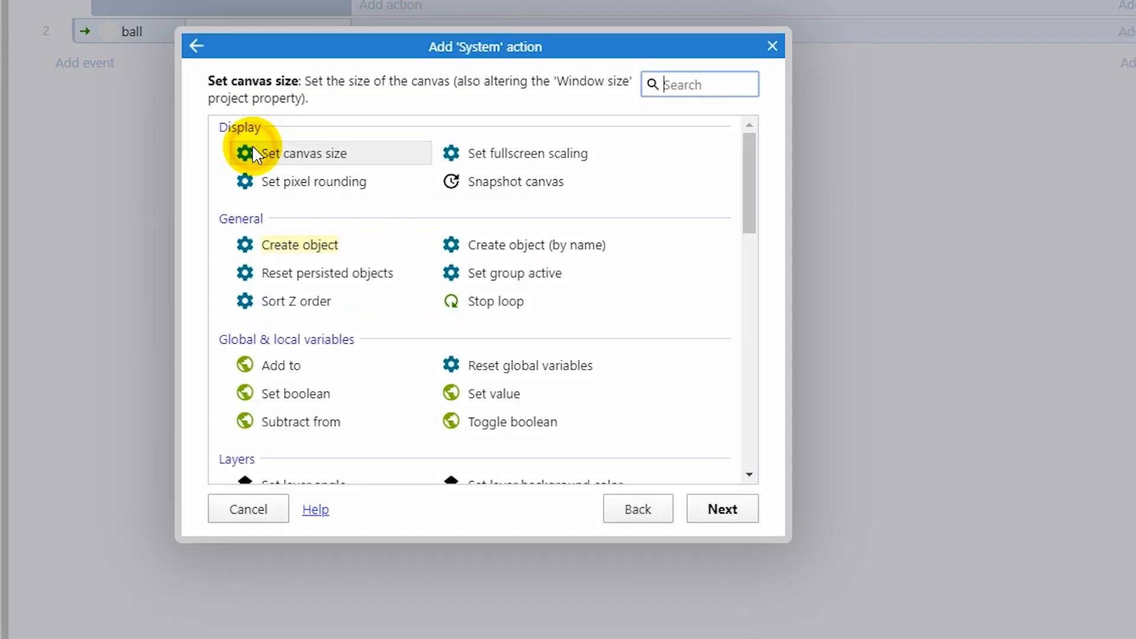
text(cre)
double_click(299, 216)
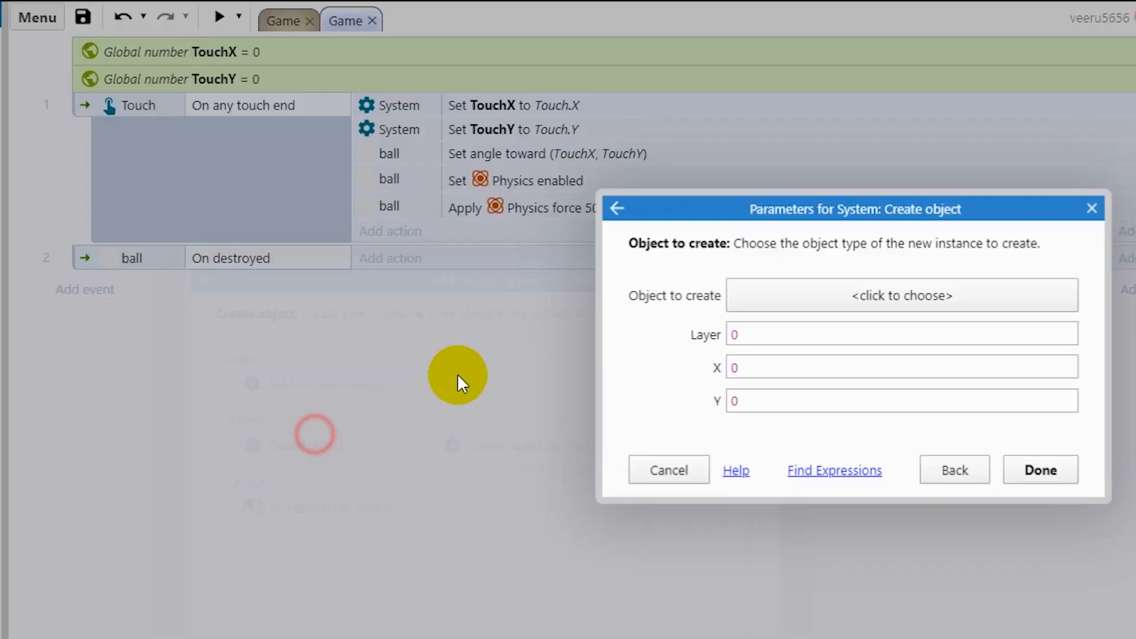
click(835, 296)
text(ba)
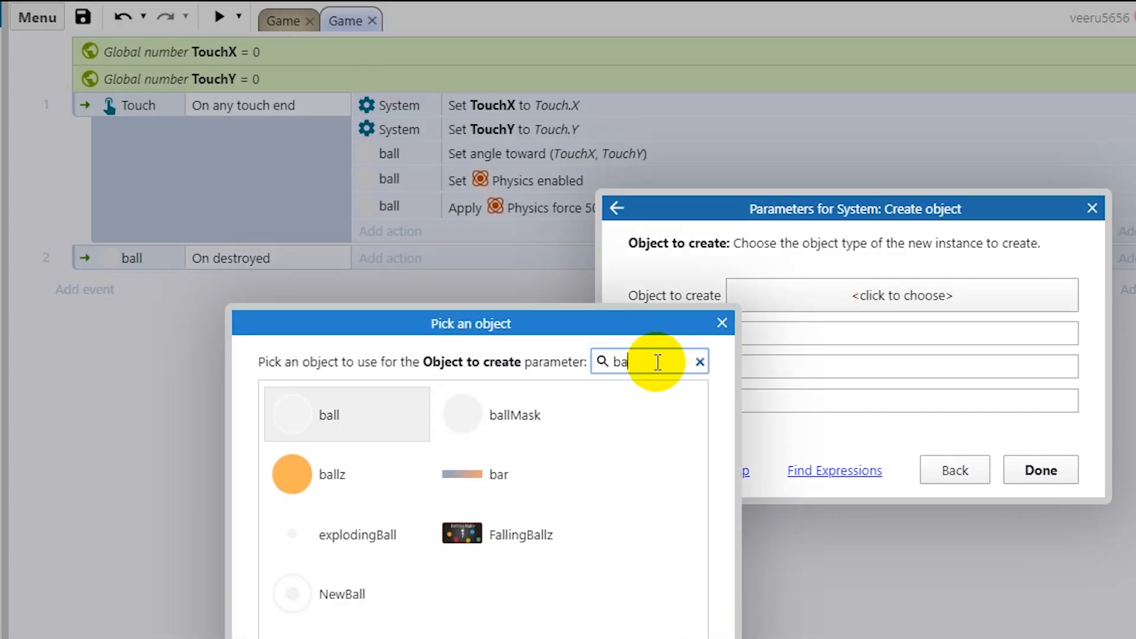
double_click(344, 409)
click(787, 385)
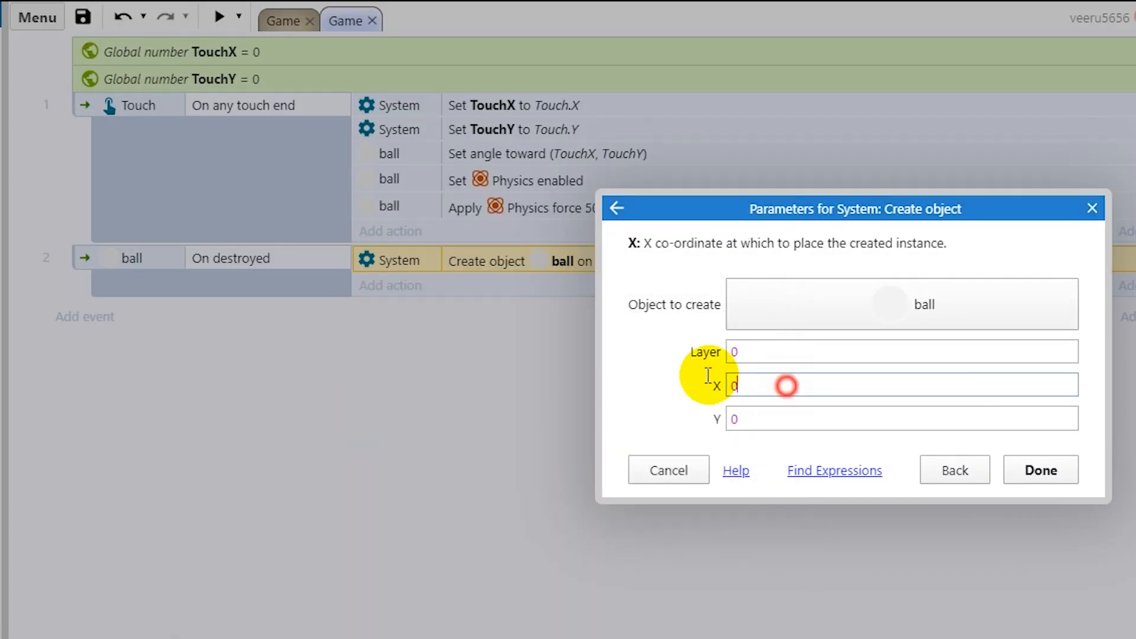
text(2)
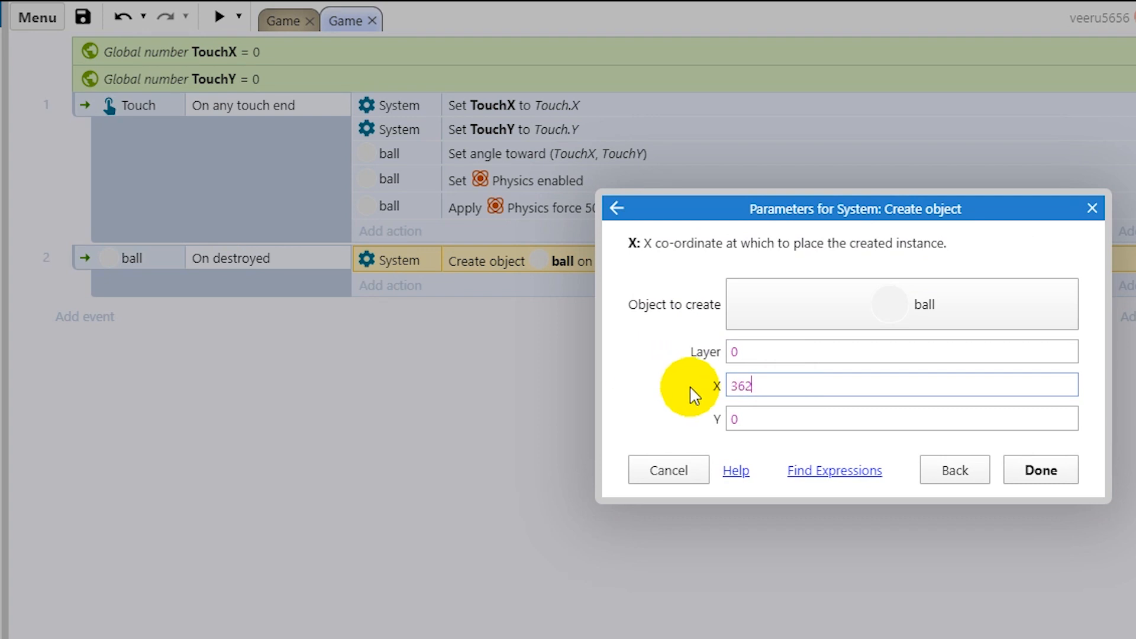
key(Tab)
text(90)
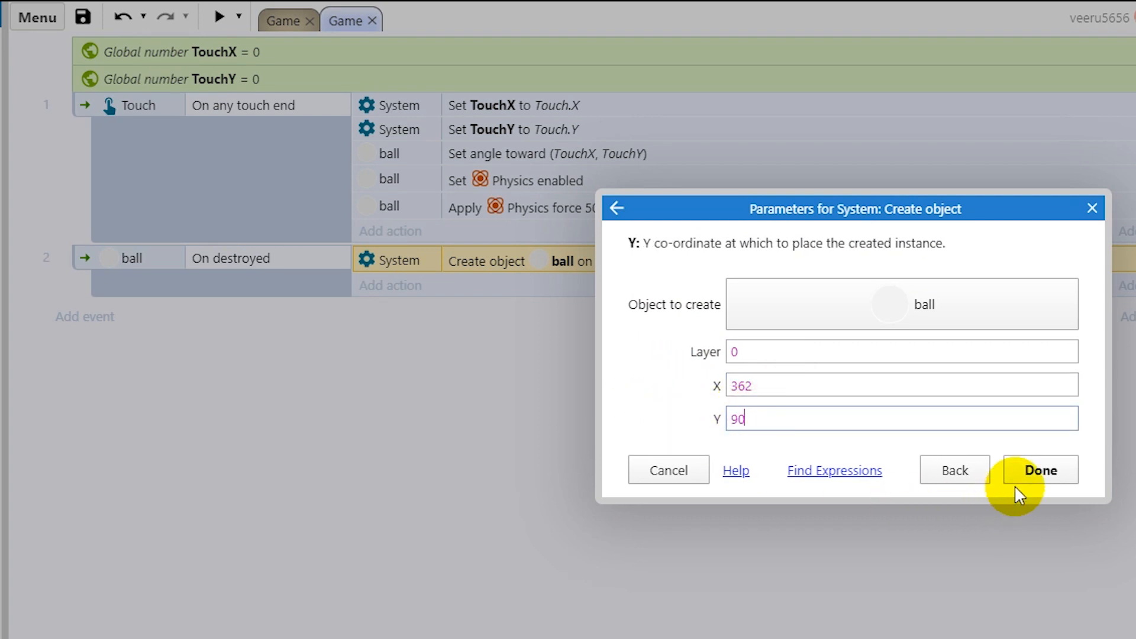
click(1021, 480)
click(293, 36)
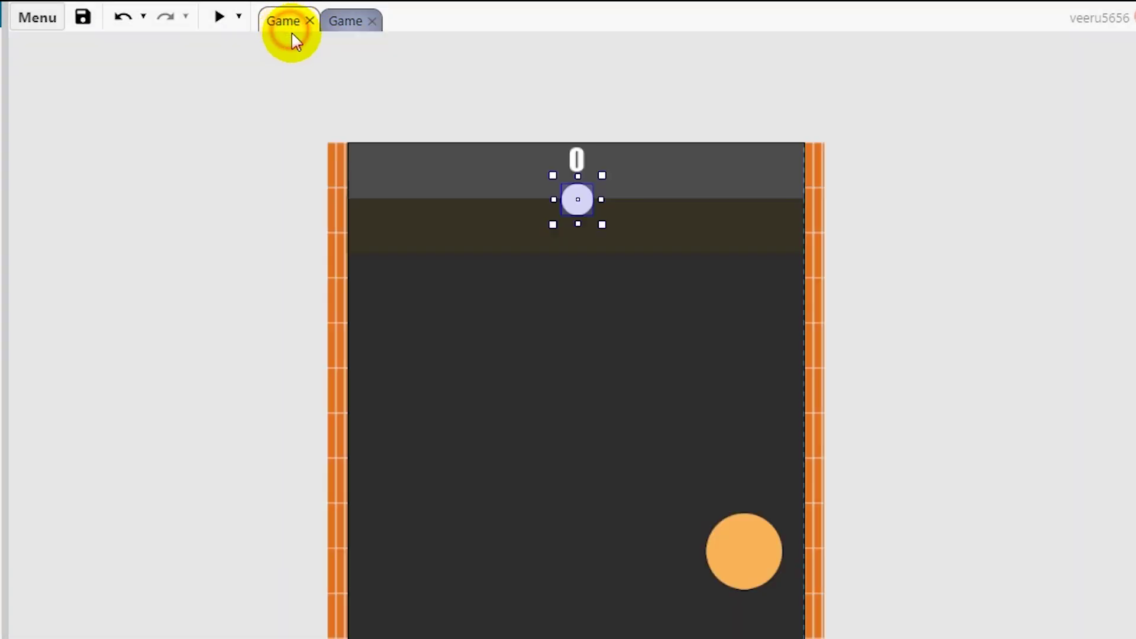
click(242, 17)
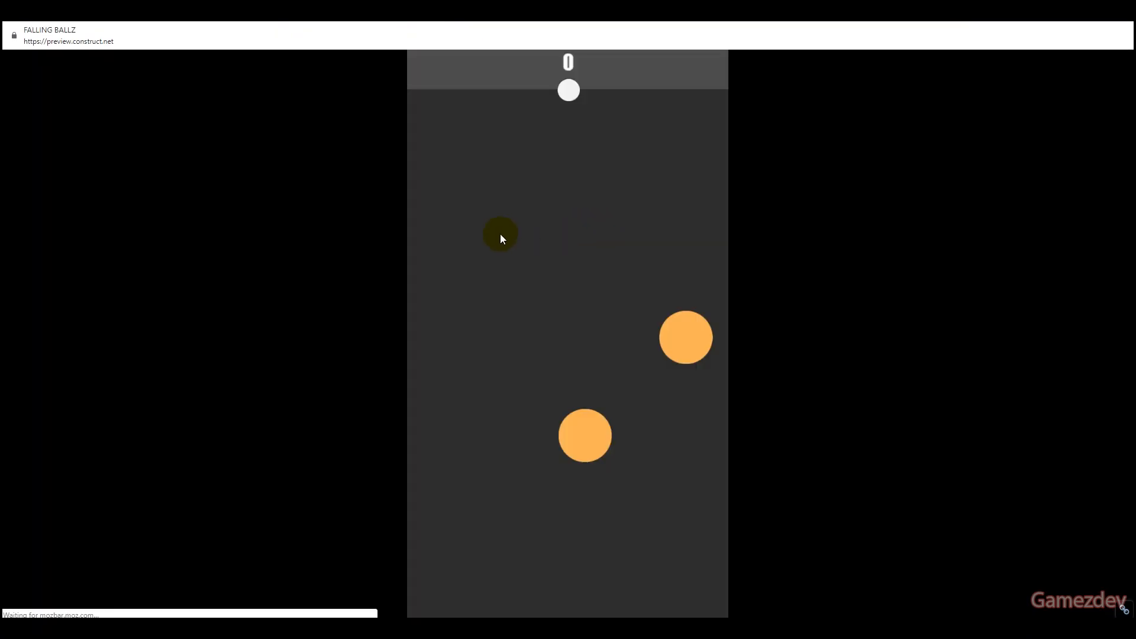
click(470, 243)
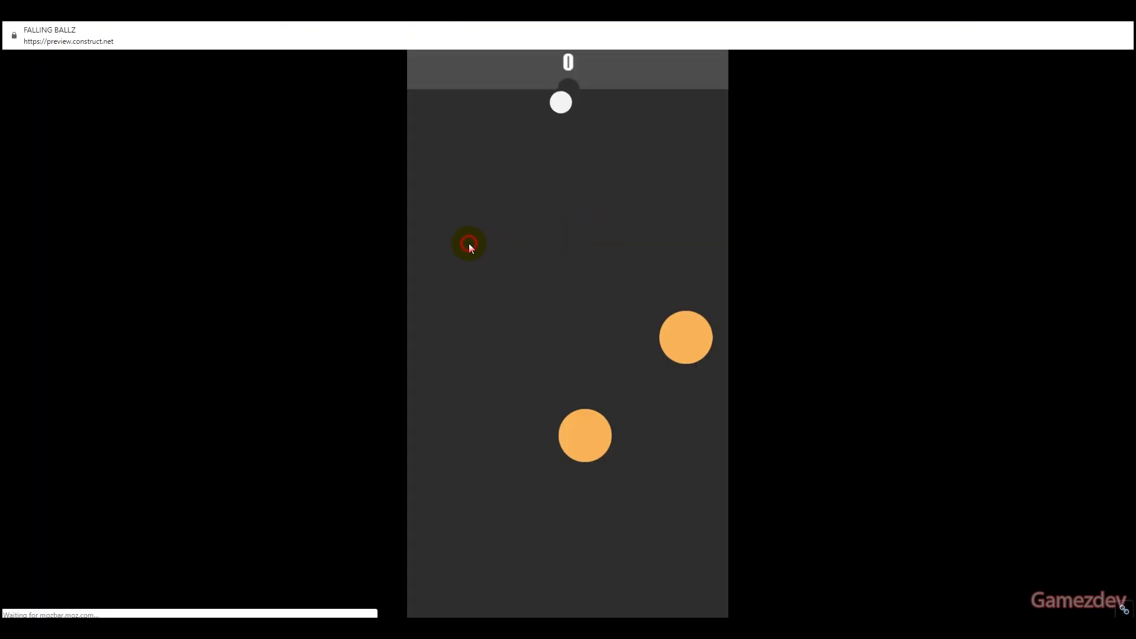
click(689, 242)
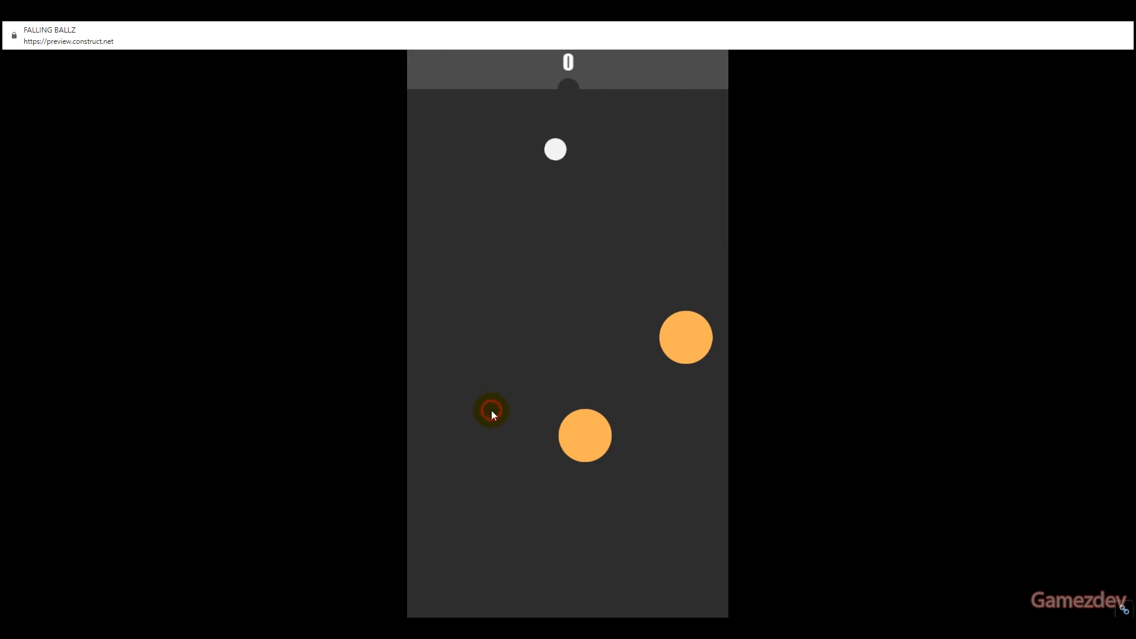
click(436, 128)
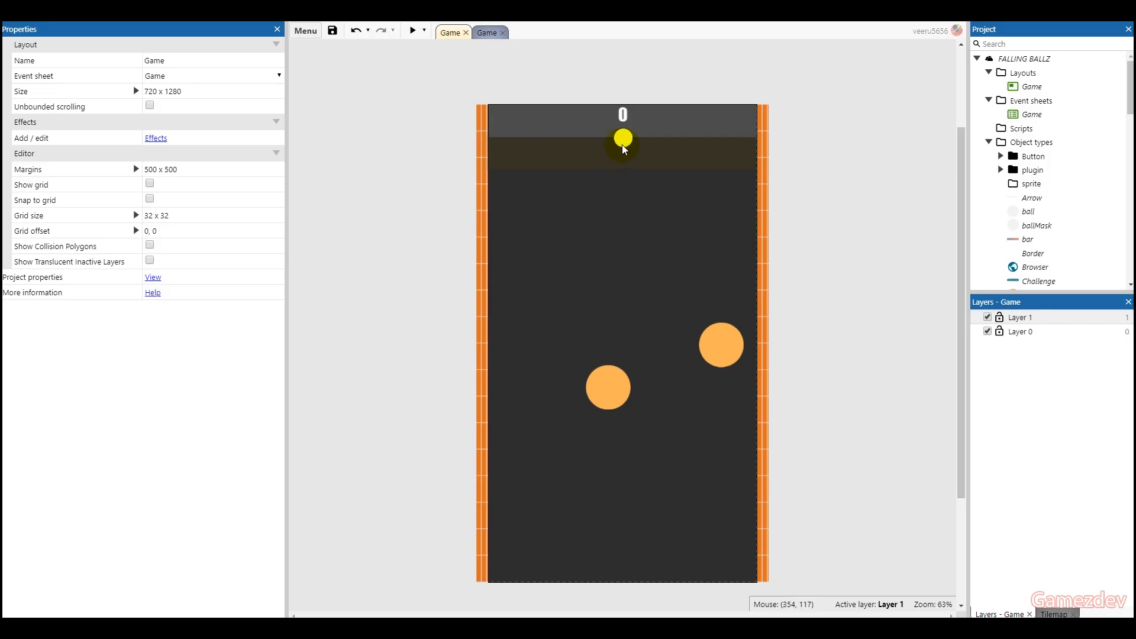
Set the ball's Physics collision mask to Circle.
click(623, 140)
click(245, 338)
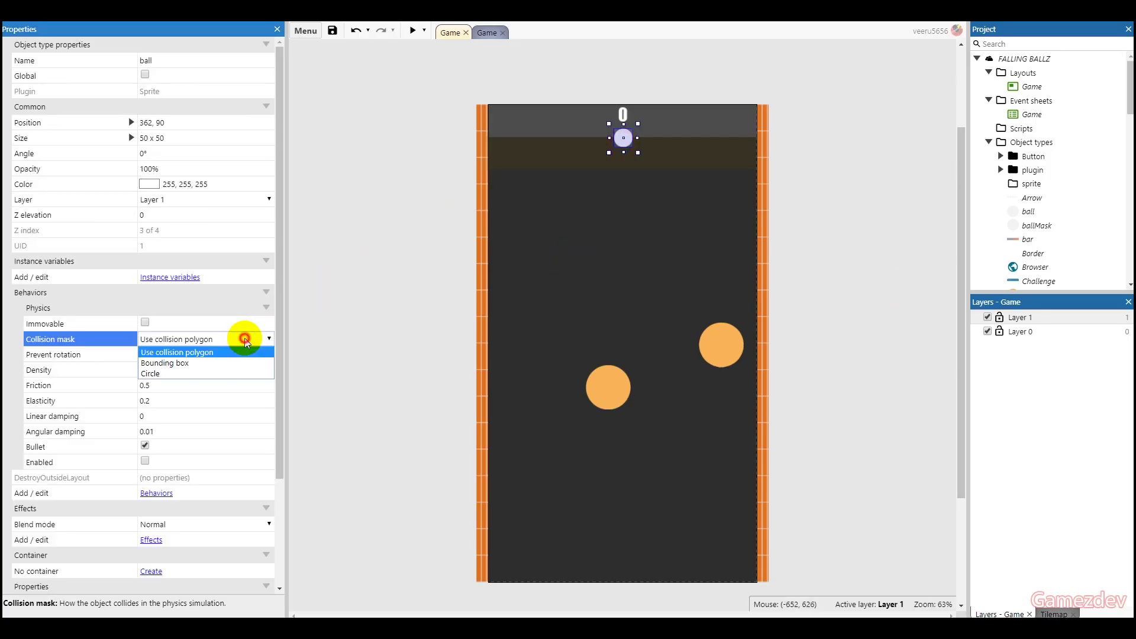
click(216, 375)
click(352, 346)
Give the right orange circle a Physics behavior, immovable, with Circle collision mask.
click(732, 357)
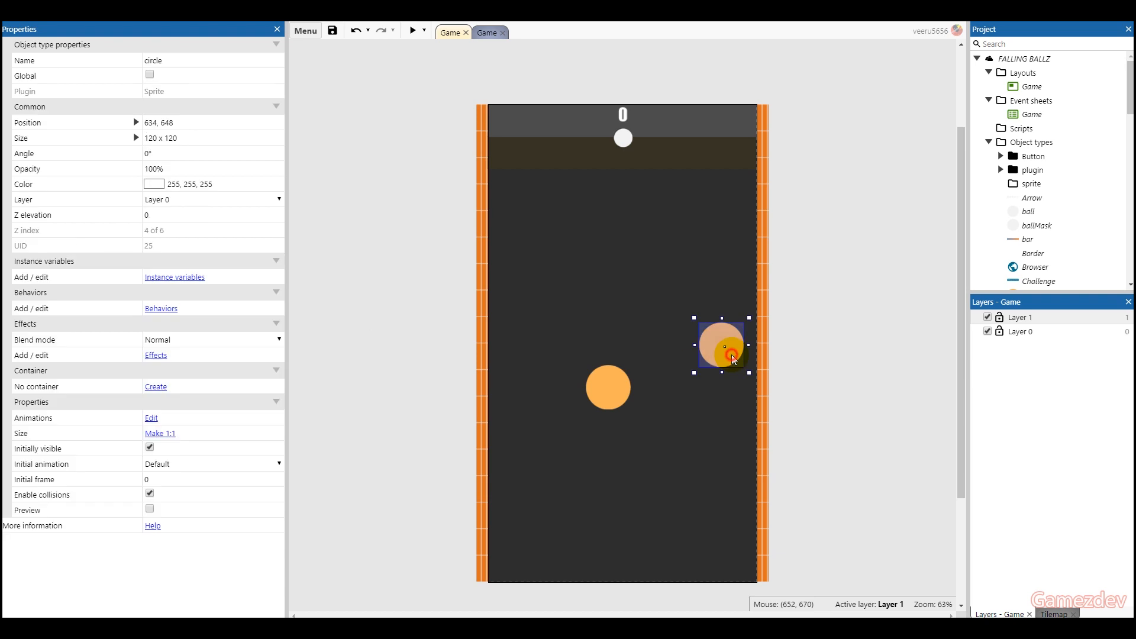
click(162, 309)
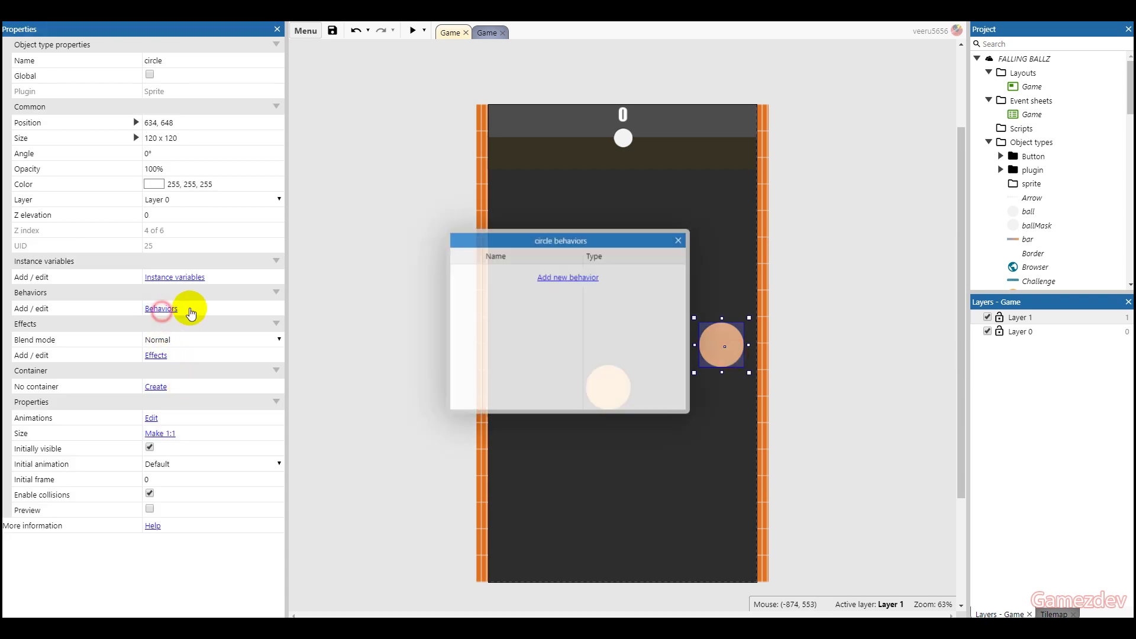
click(572, 282)
text(p)
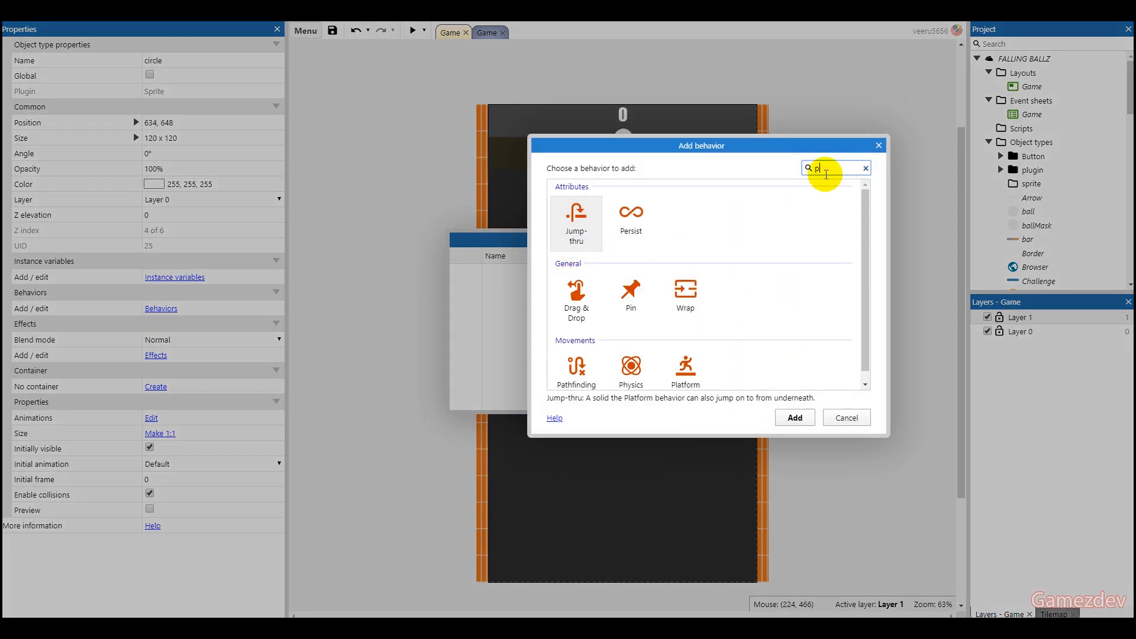
text(h)
double_click(576, 217)
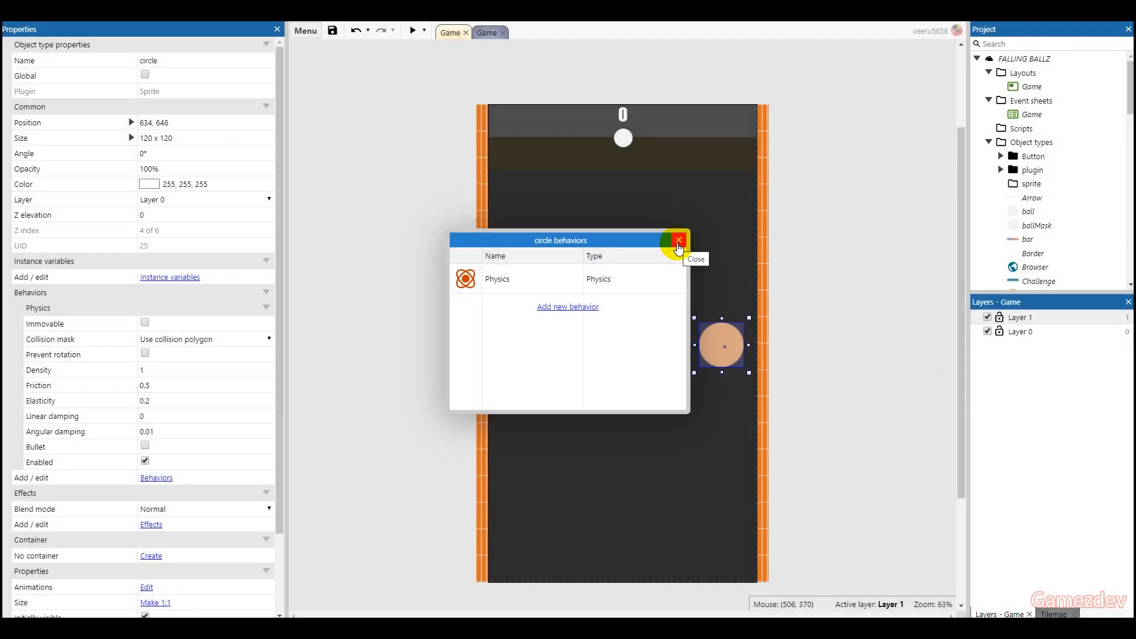
click(679, 241)
click(145, 323)
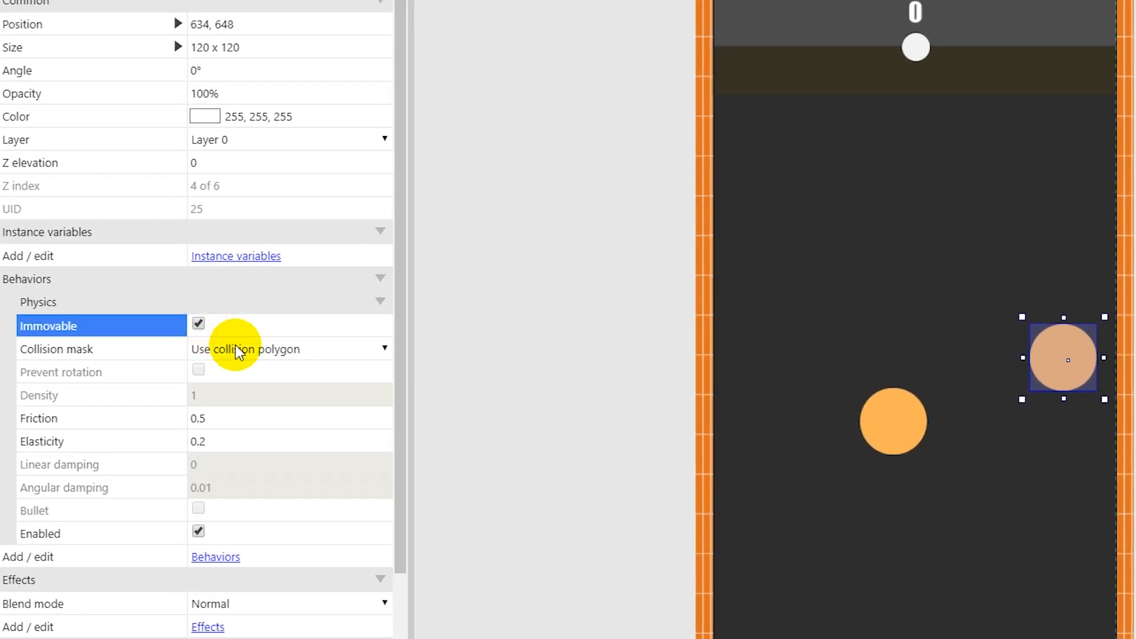
click(238, 351)
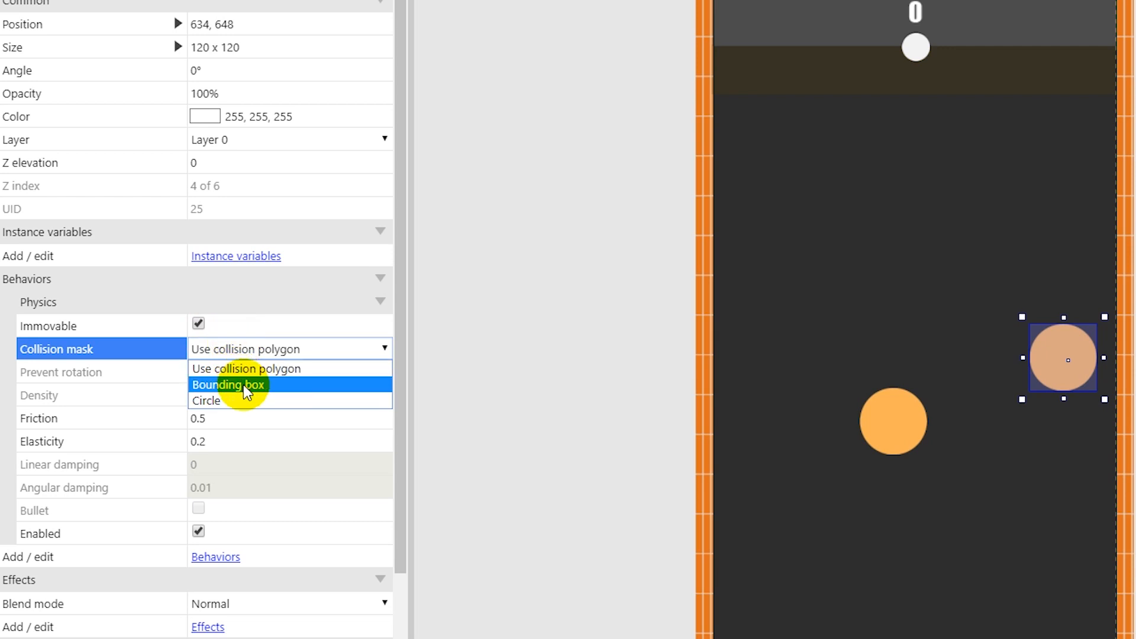
click(246, 401)
click(552, 358)
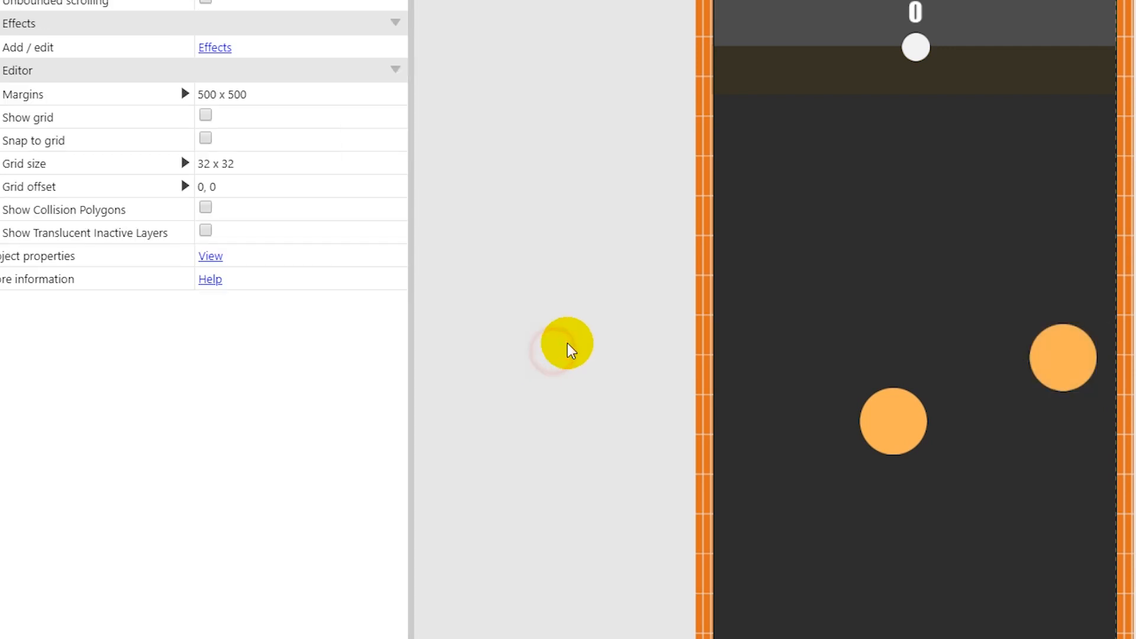
Make the bottom-left orange circle immovable with a Circle collision mask.
click(893, 421)
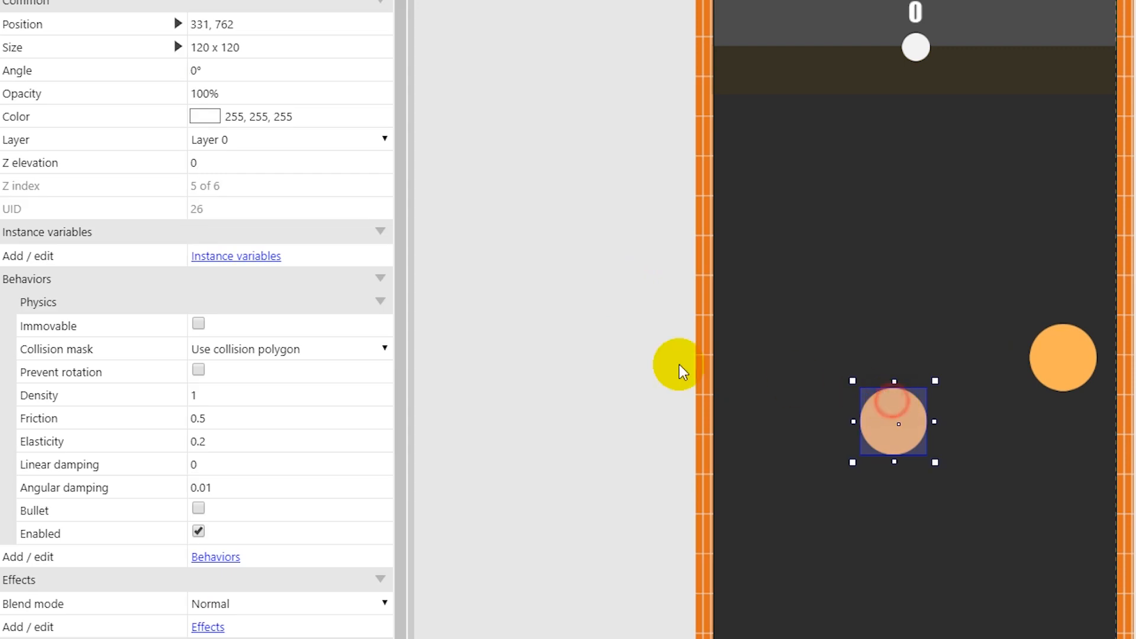
click(199, 324)
click(238, 351)
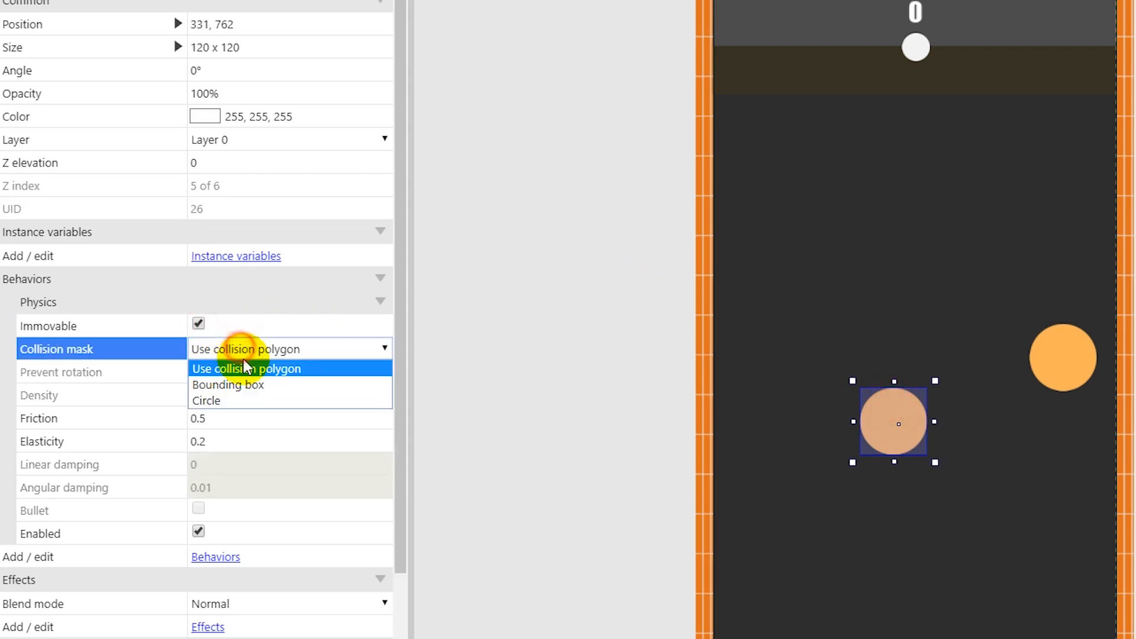
click(257, 396)
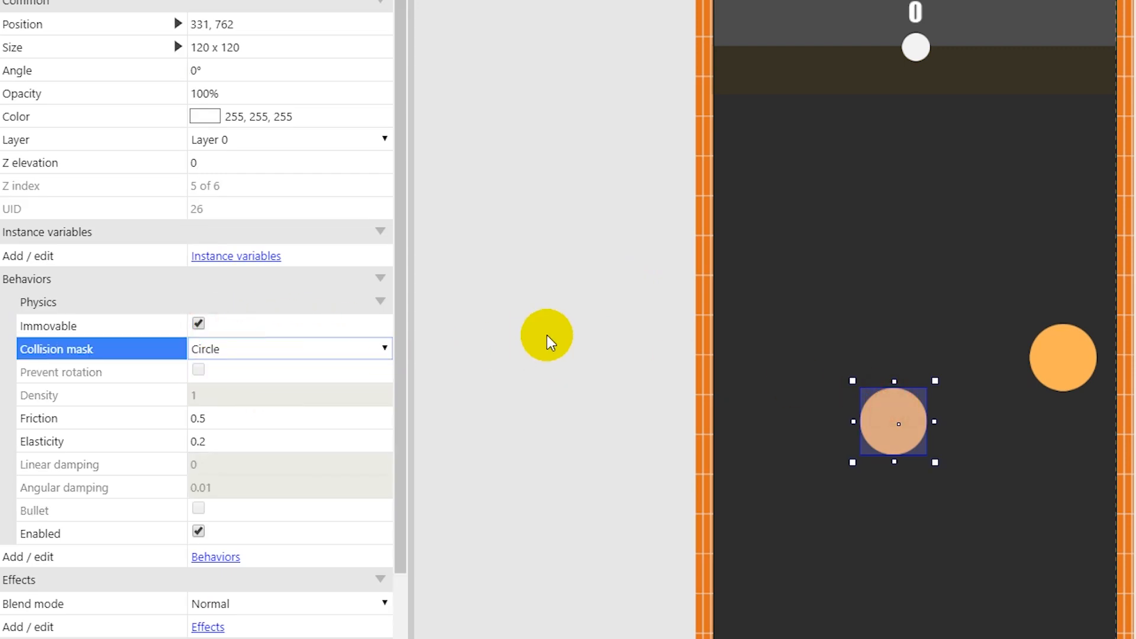
click(482, 284)
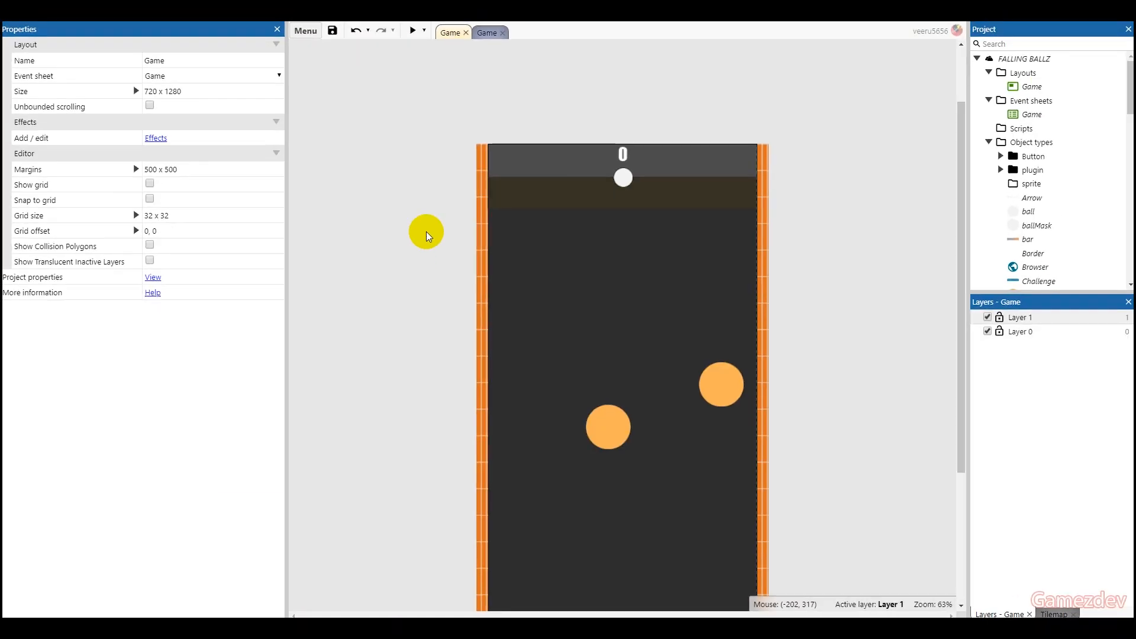
click(414, 34)
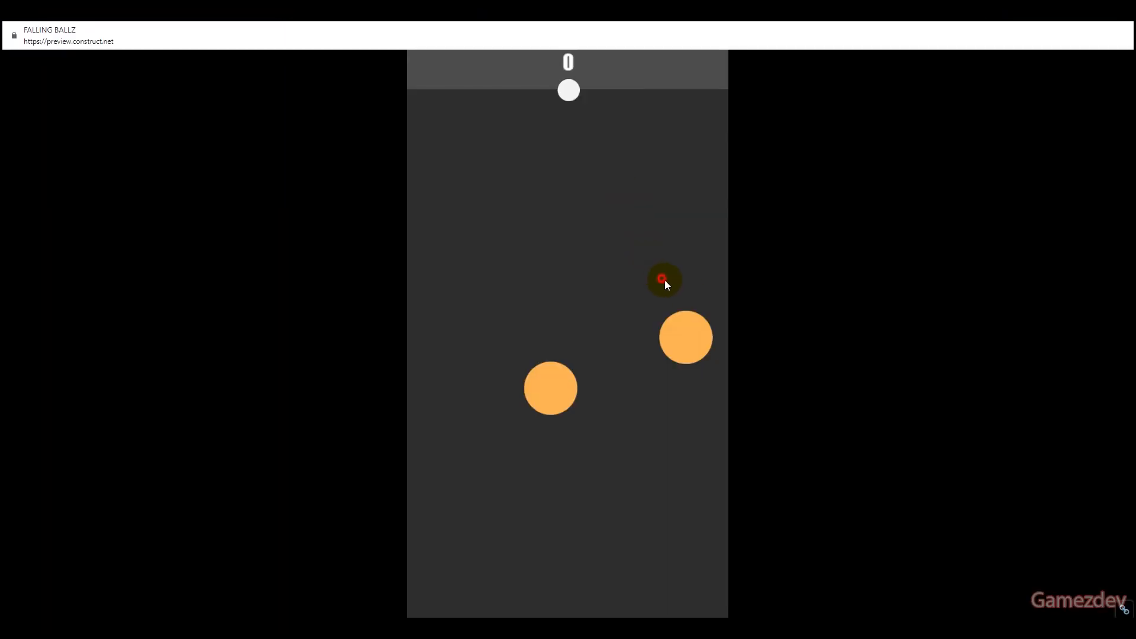
click(692, 303)
key(alt+F4)
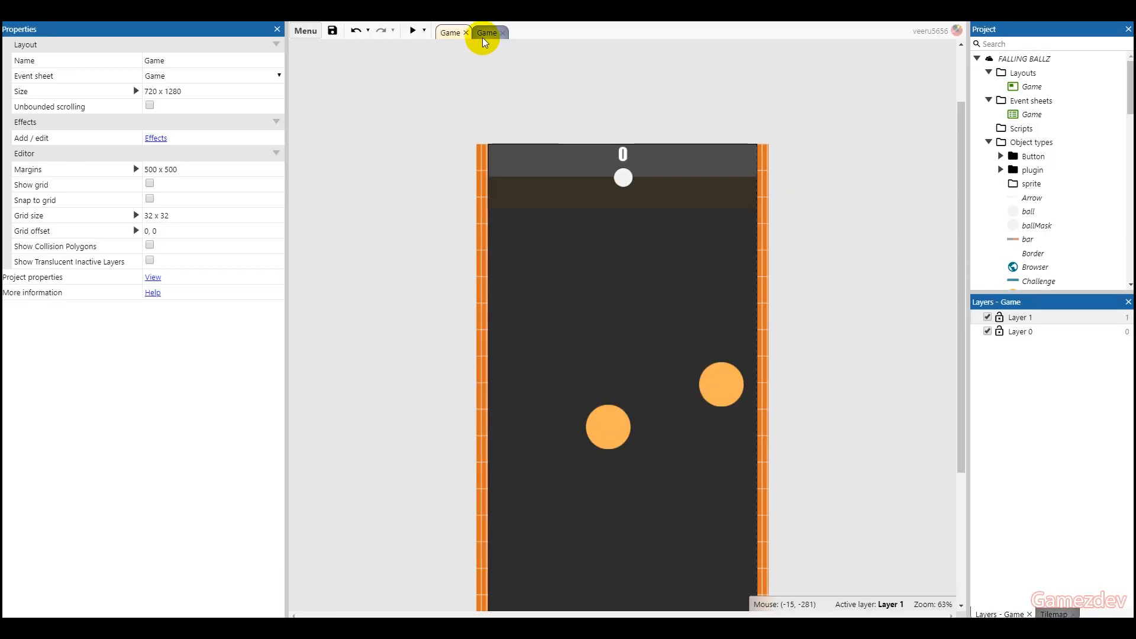
Add event 3 on the Game event sheet: ball On collision with circle.
click(487, 32)
click(106, 318)
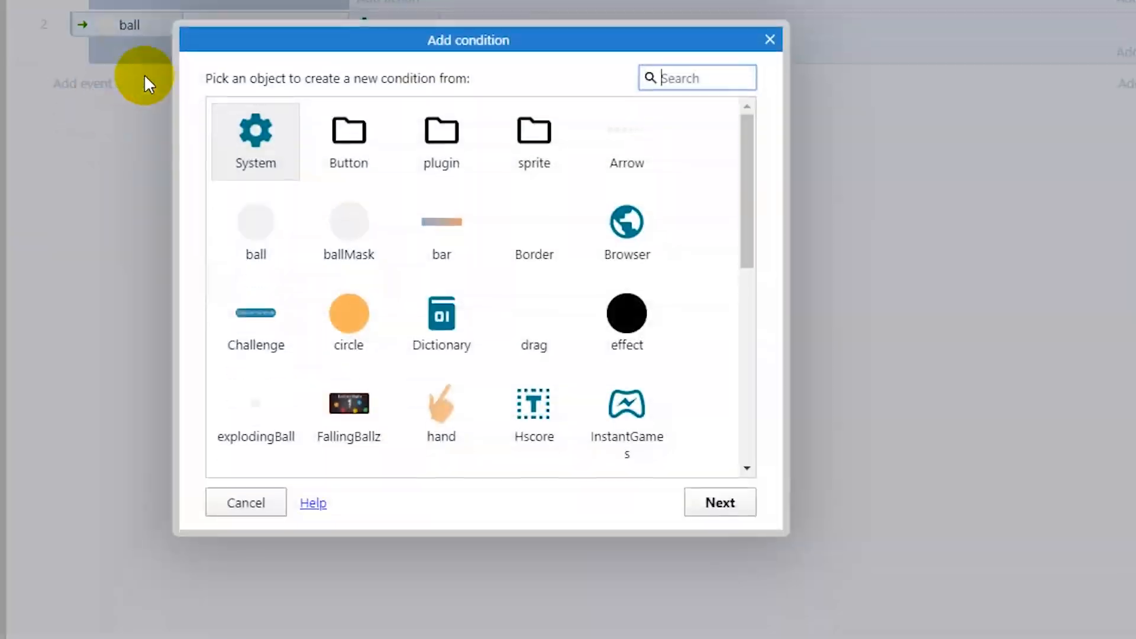
scroll(639, 260, down, 2)
scroll(597, 251, up, 2)
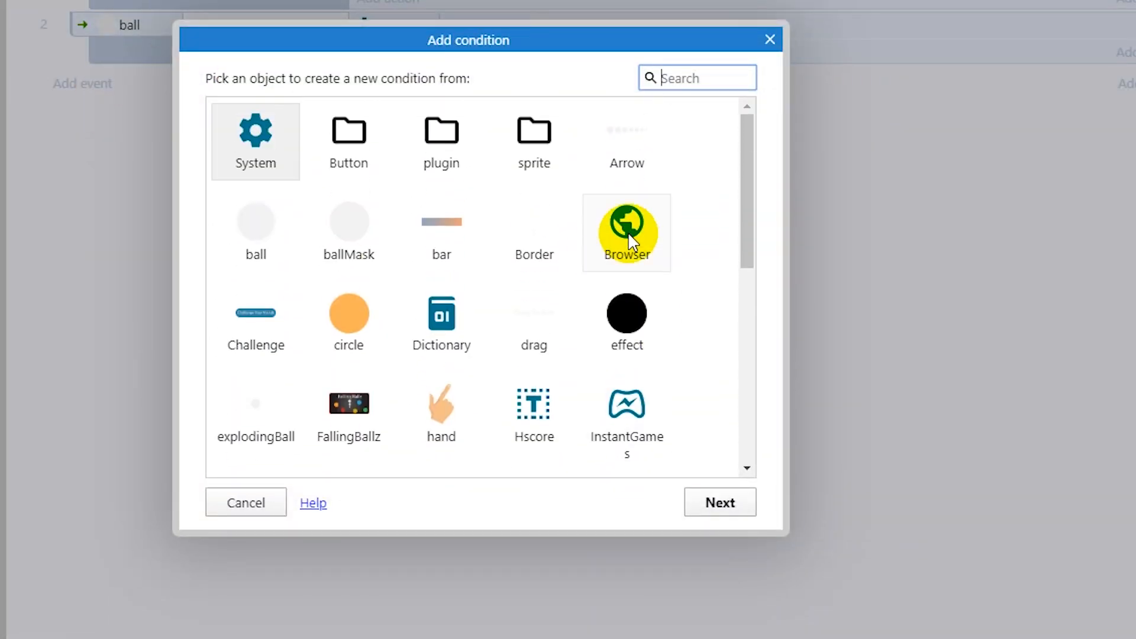
scroll(630, 237, down, 3)
scroll(630, 218, up, 1)
scroll(630, 204, up, 2)
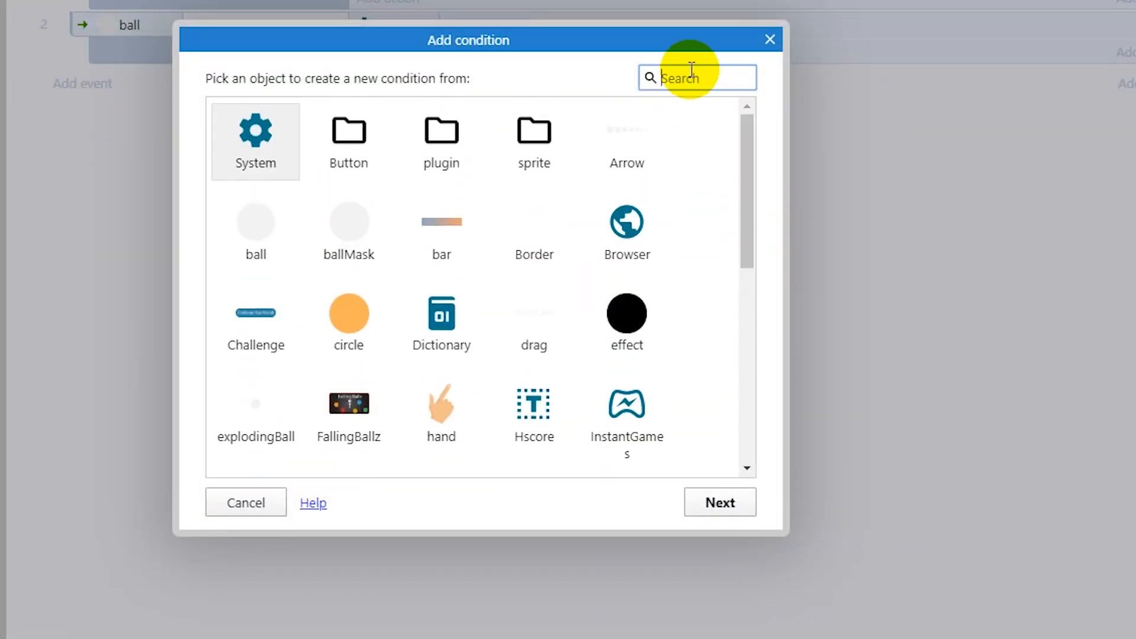
text(ba)
click(263, 151)
double_click(264, 173)
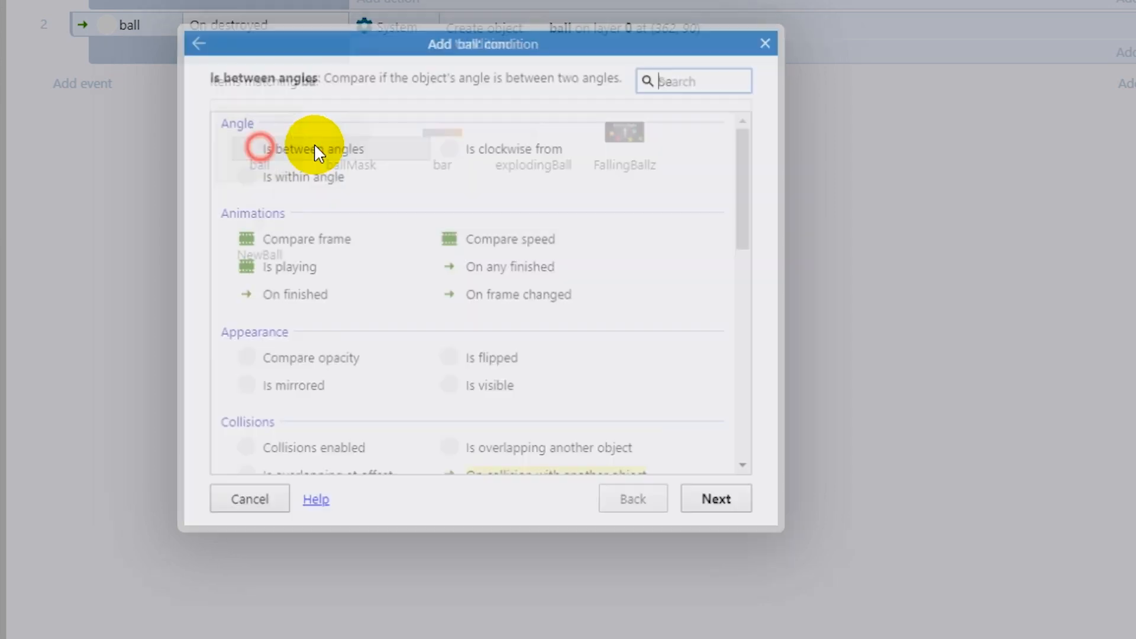
text(co)
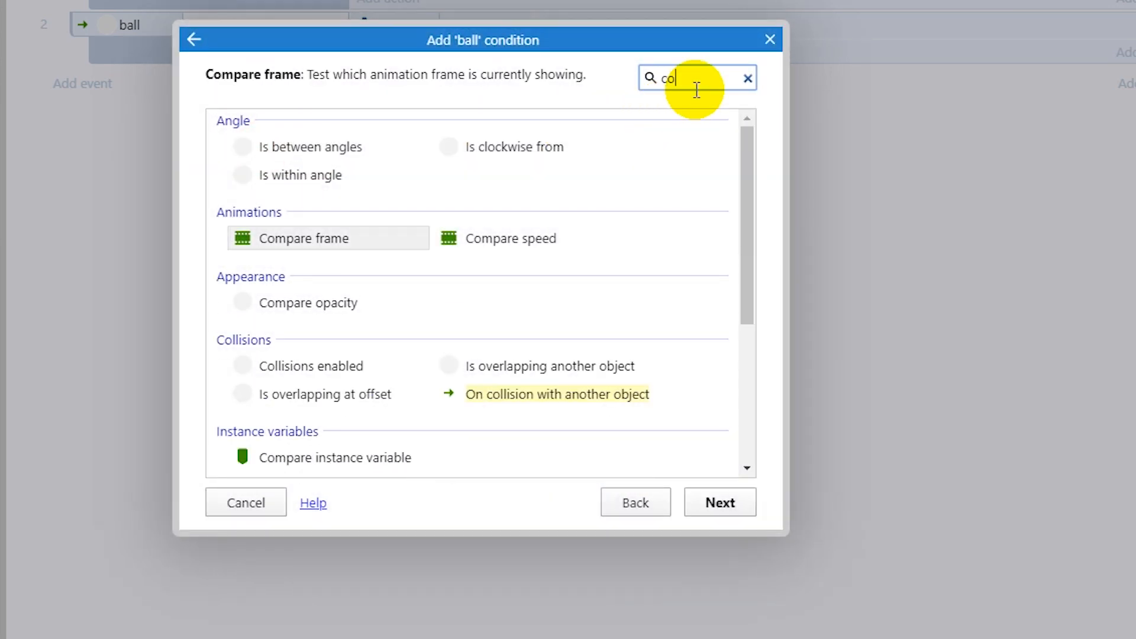
text(l)
double_click(477, 180)
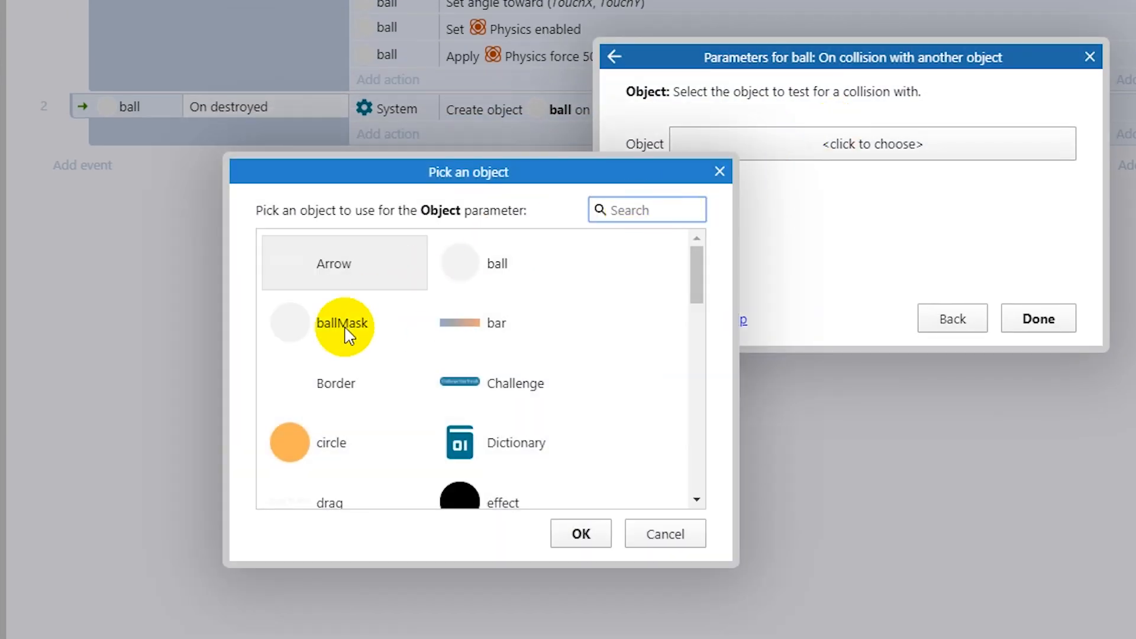
double_click(293, 442)
click(1038, 319)
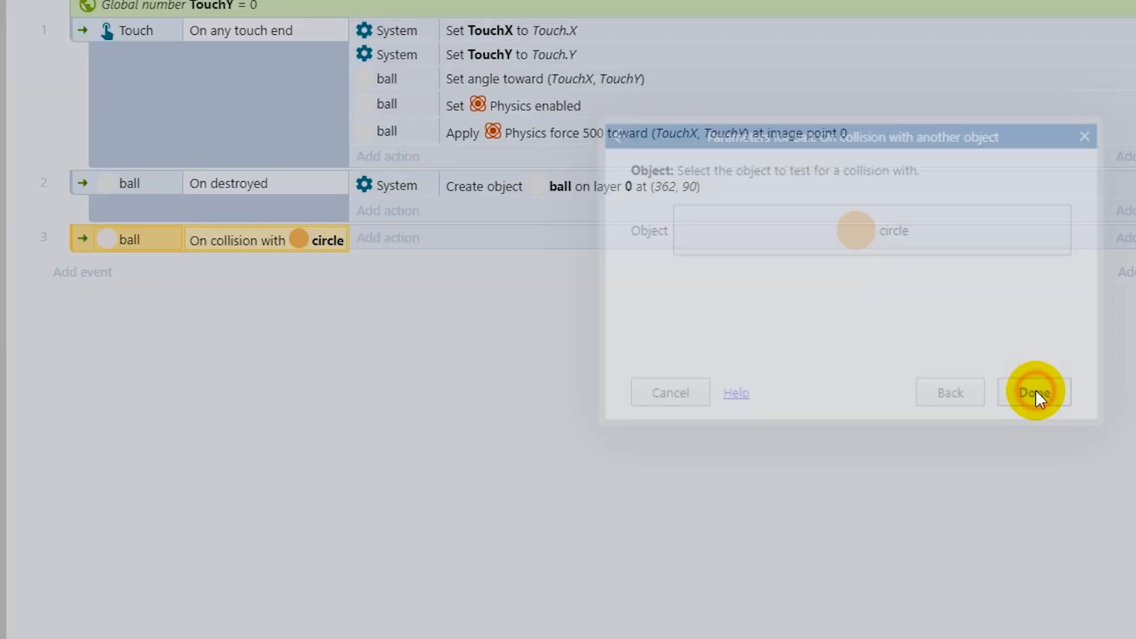
Add a circle Destroy action to event 3 and begin a second action on the ball.
click(369, 318)
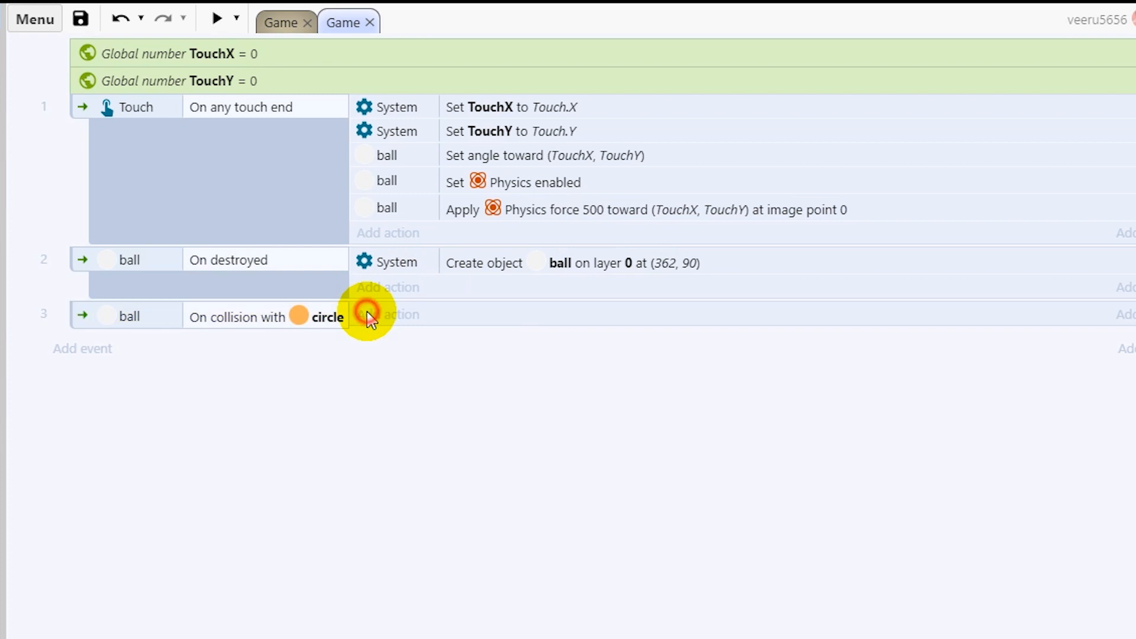
click(345, 326)
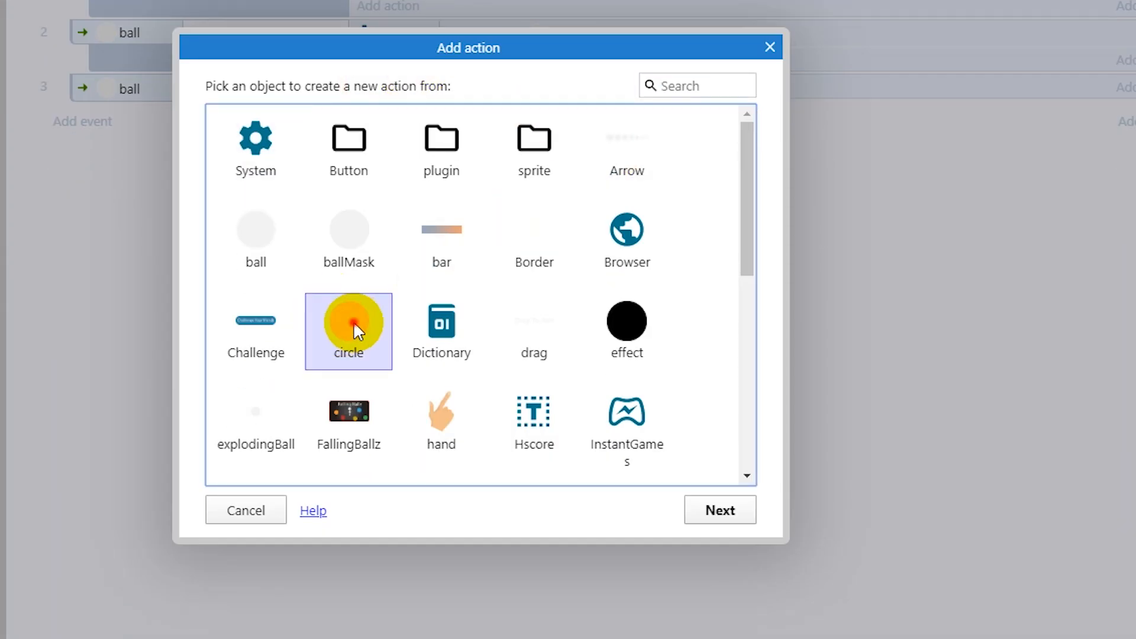
double_click(354, 322)
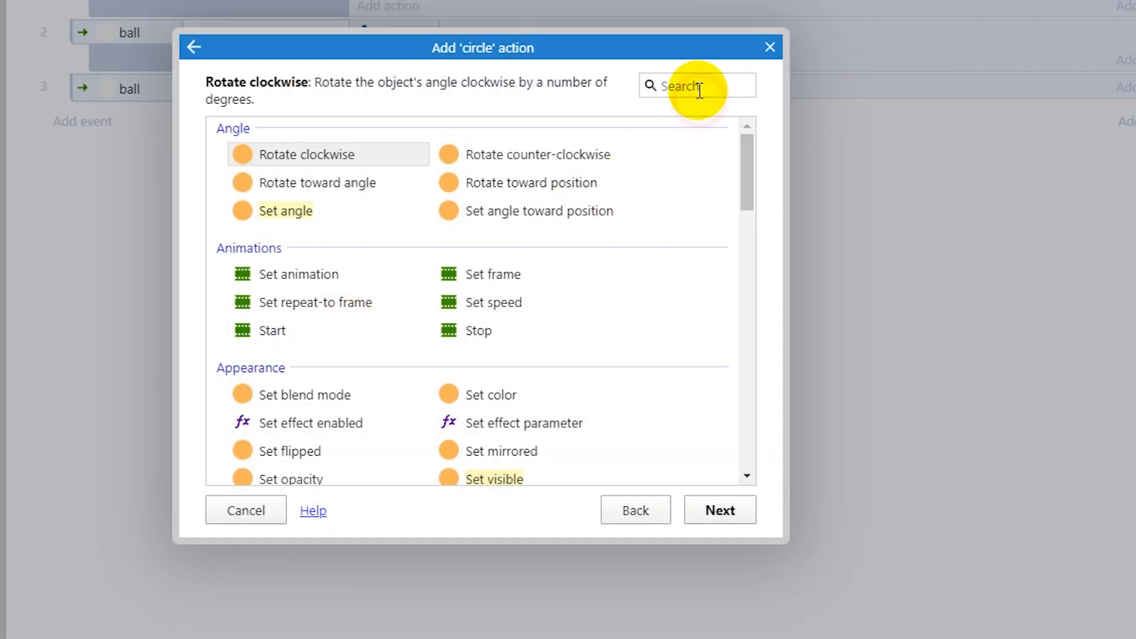
text(d)
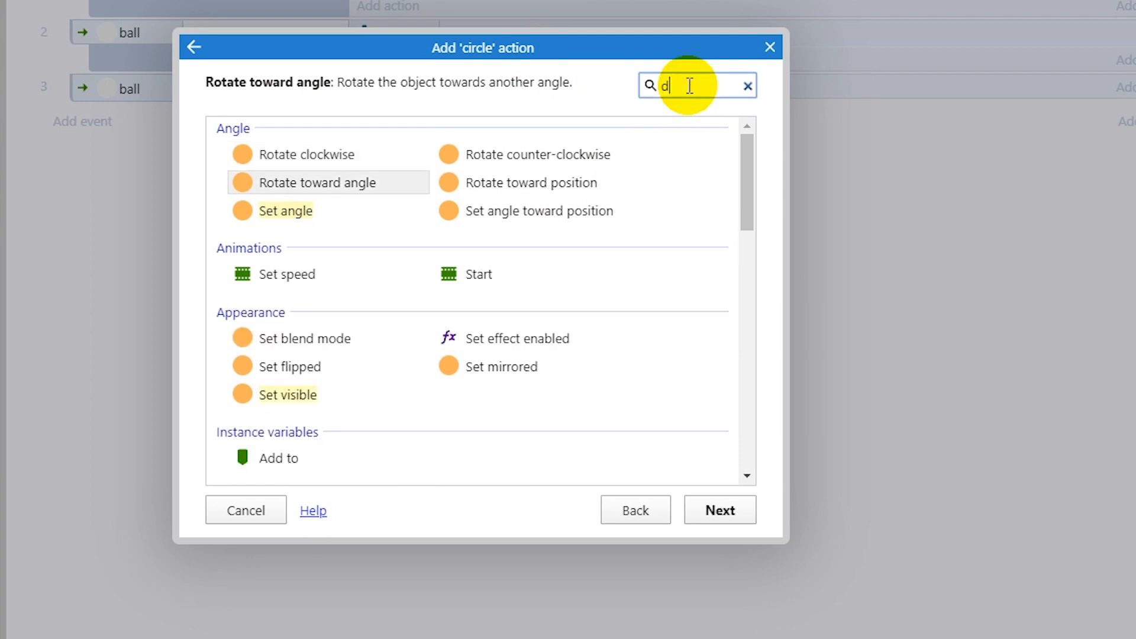
text(es)
double_click(356, 148)
click(410, 114)
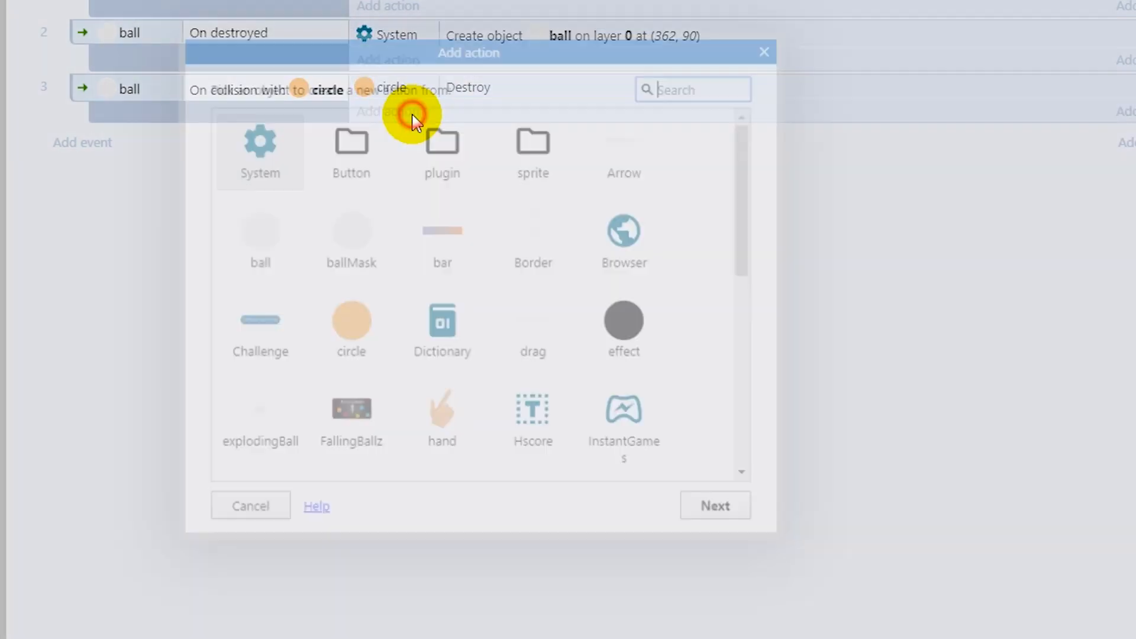
scroll(568, 205, down, 2)
scroll(559, 212, down, 1)
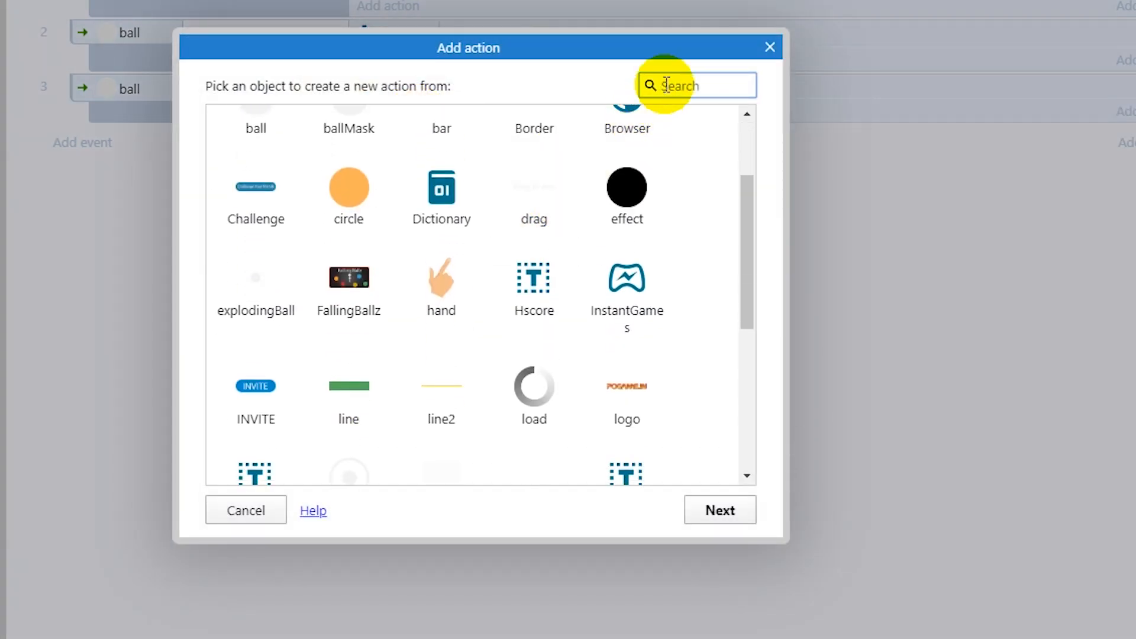
text(ba)
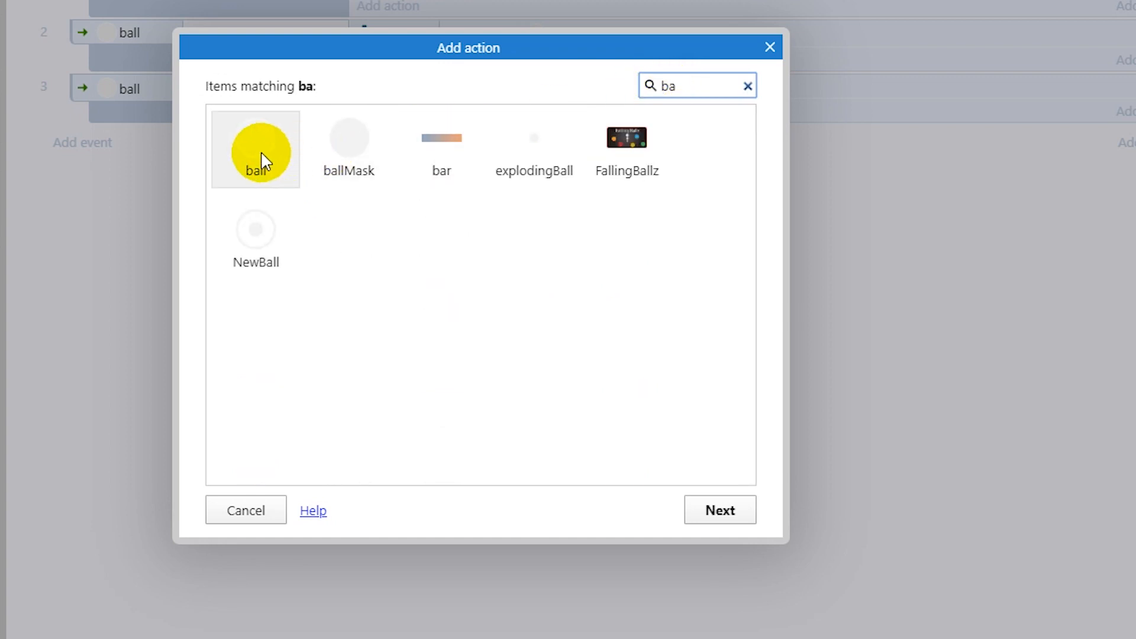
double_click(262, 161)
scroll(507, 228, down, 2)
scroll(507, 240, down, 4)
scroll(507, 243, down, 3)
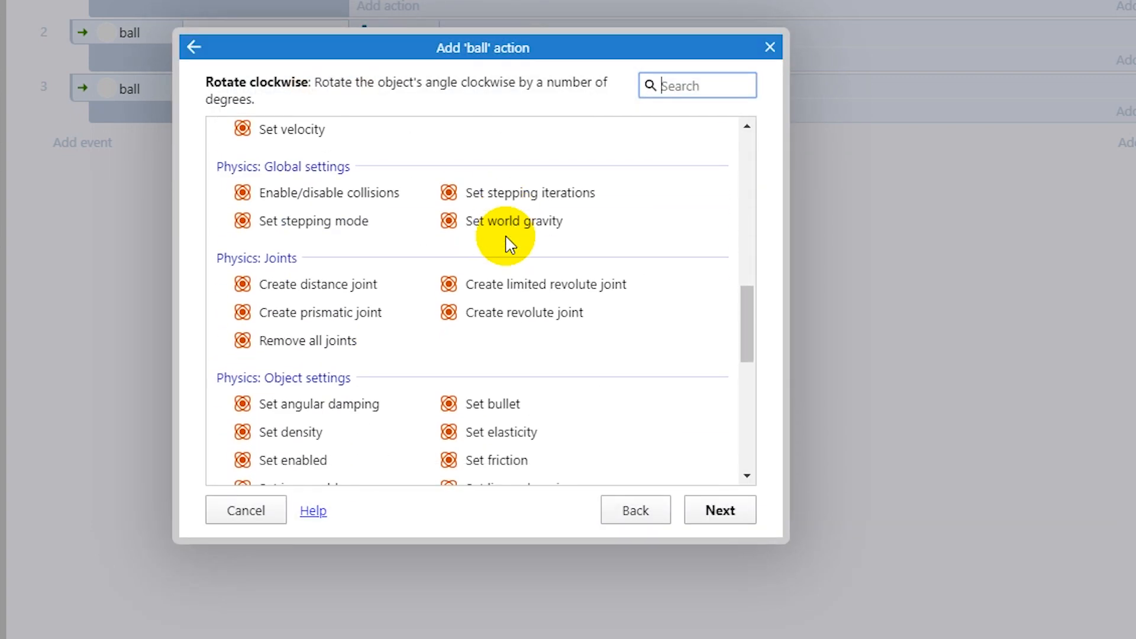
scroll(481, 246, down, 3)
scroll(482, 240, down, 1)
scroll(432, 261, up, 2)
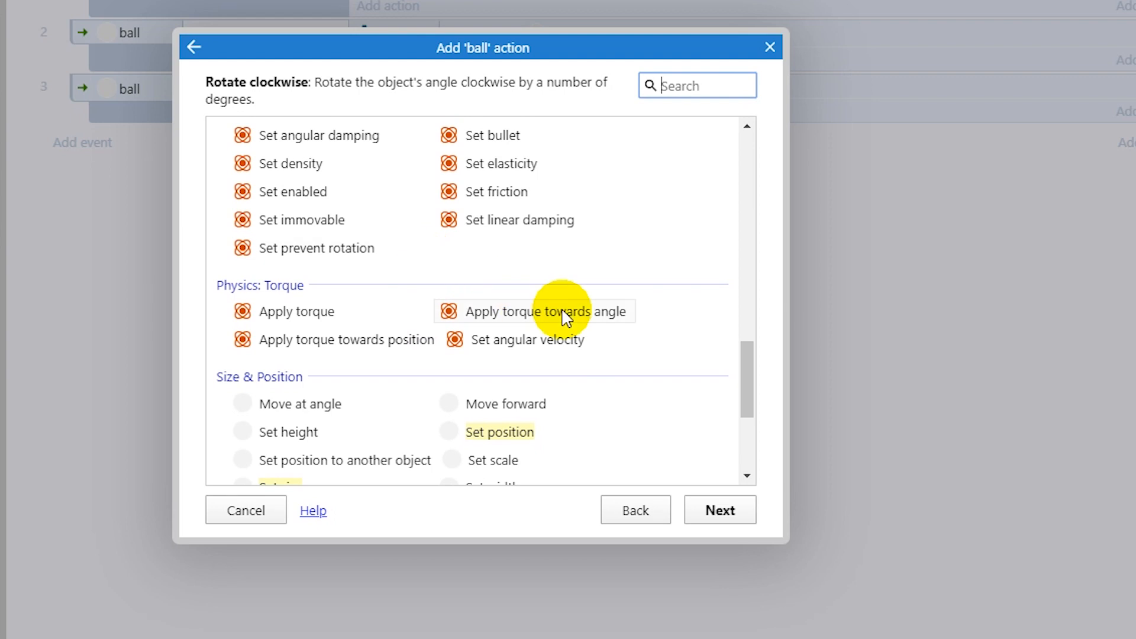
scroll(544, 319, up, 1)
scroll(553, 287, up, 2)
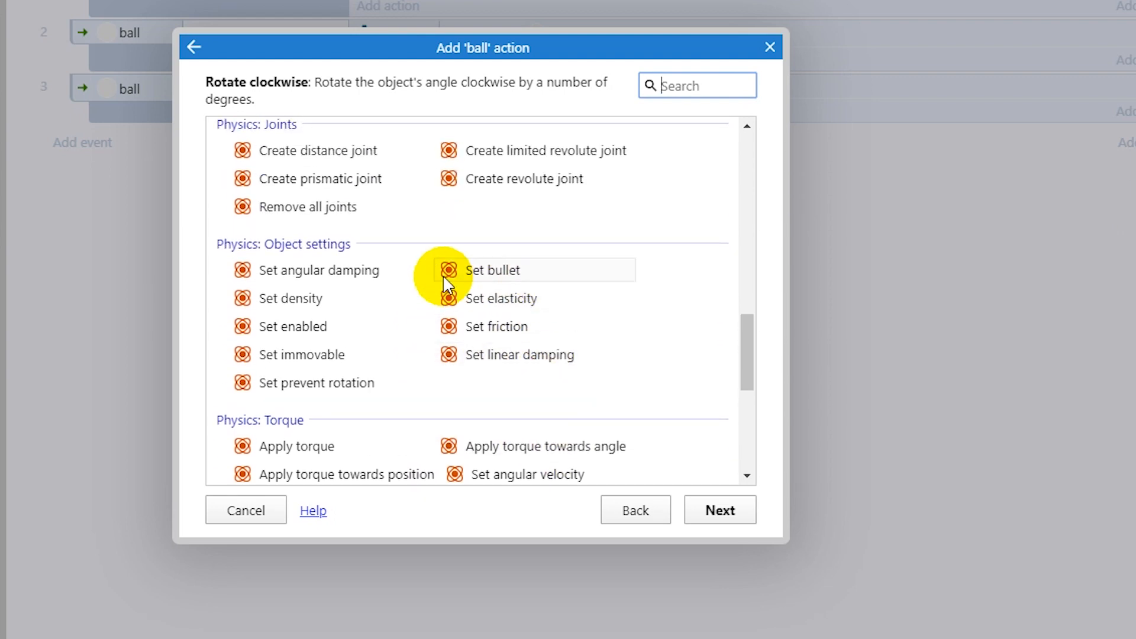
scroll(329, 321, down, 4)
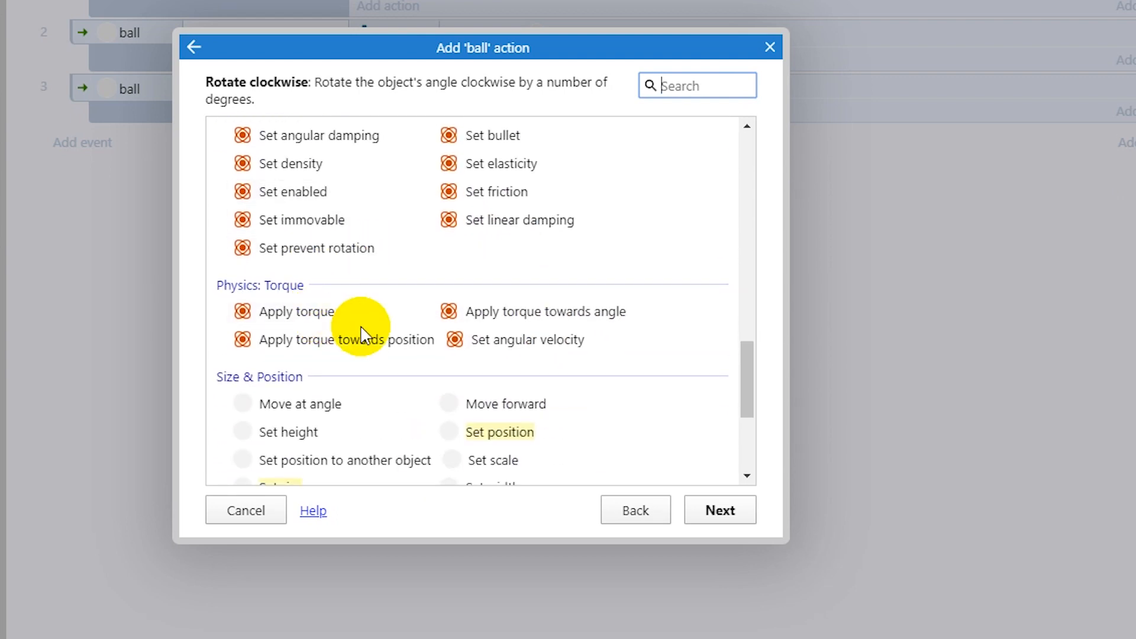
scroll(362, 333, down, 3)
scroll(361, 334, up, 7)
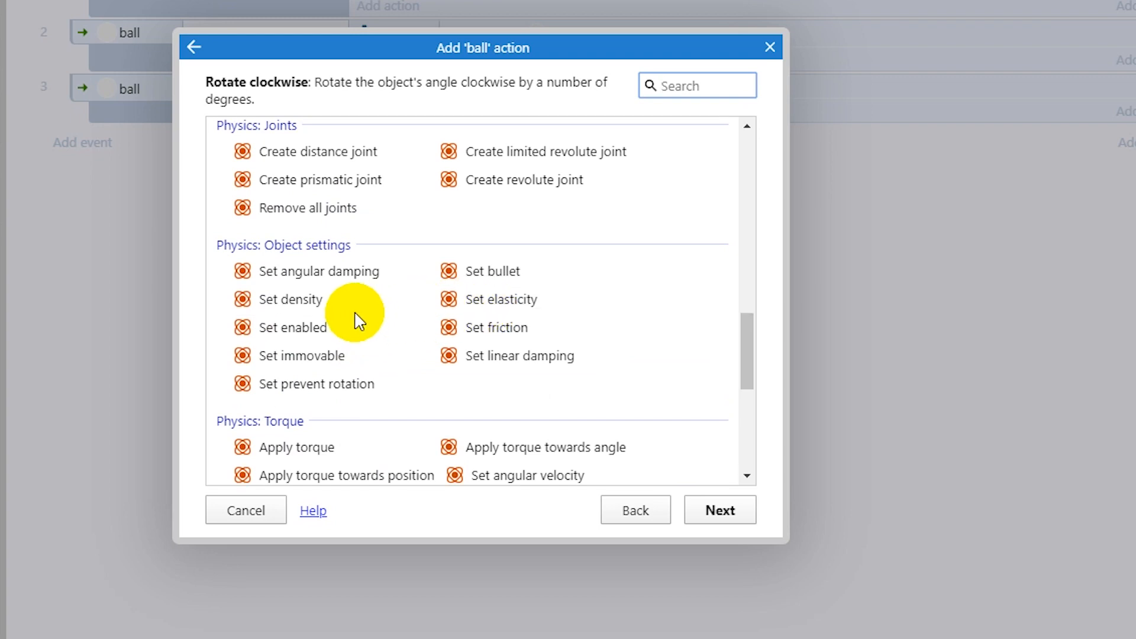
scroll(355, 328, up, 2)
scroll(347, 345, up, 4)
scroll(307, 271, up, 2)
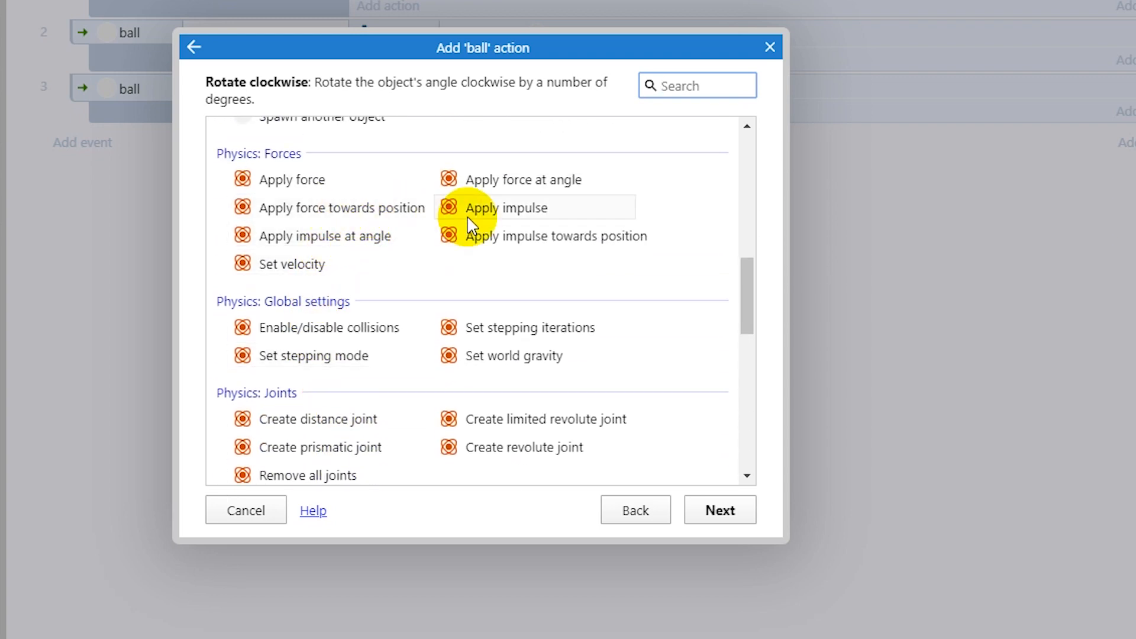
Add ball Apply impulse towards position: 27 toward ball.Physics.CenterOfMassX and CenterOfMassY.
double_click(525, 239)
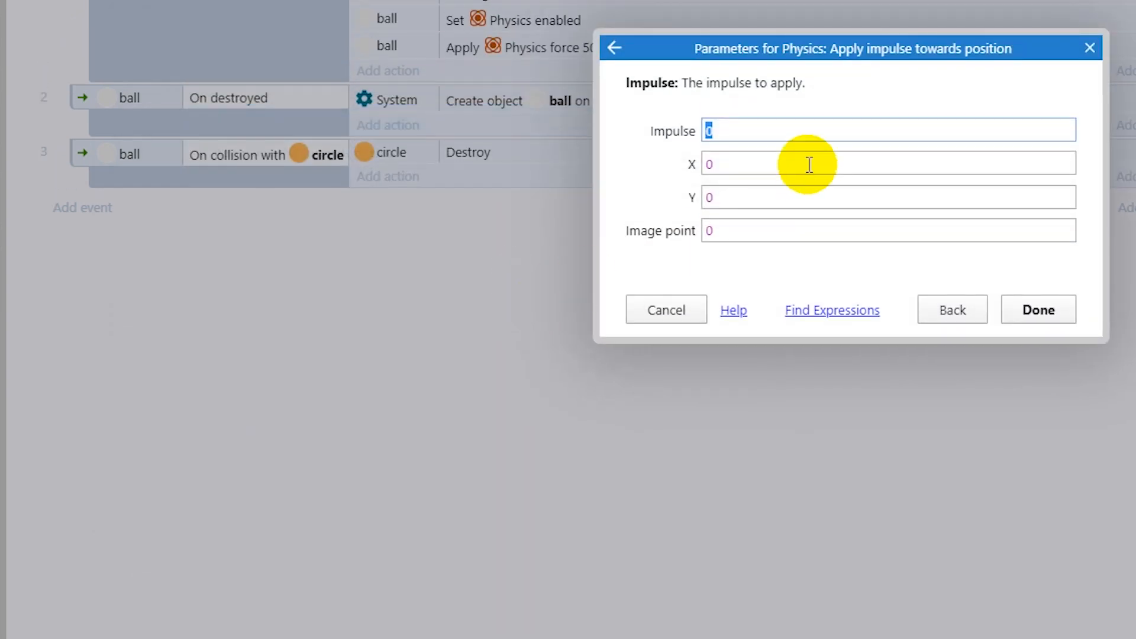
text(7)
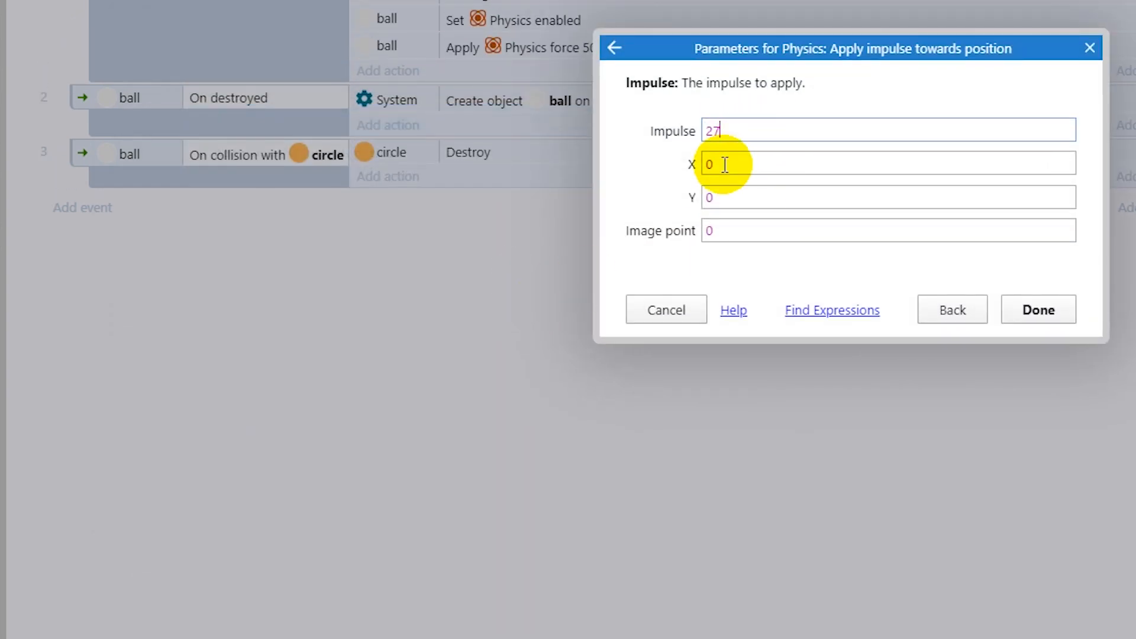
double_click(724, 165)
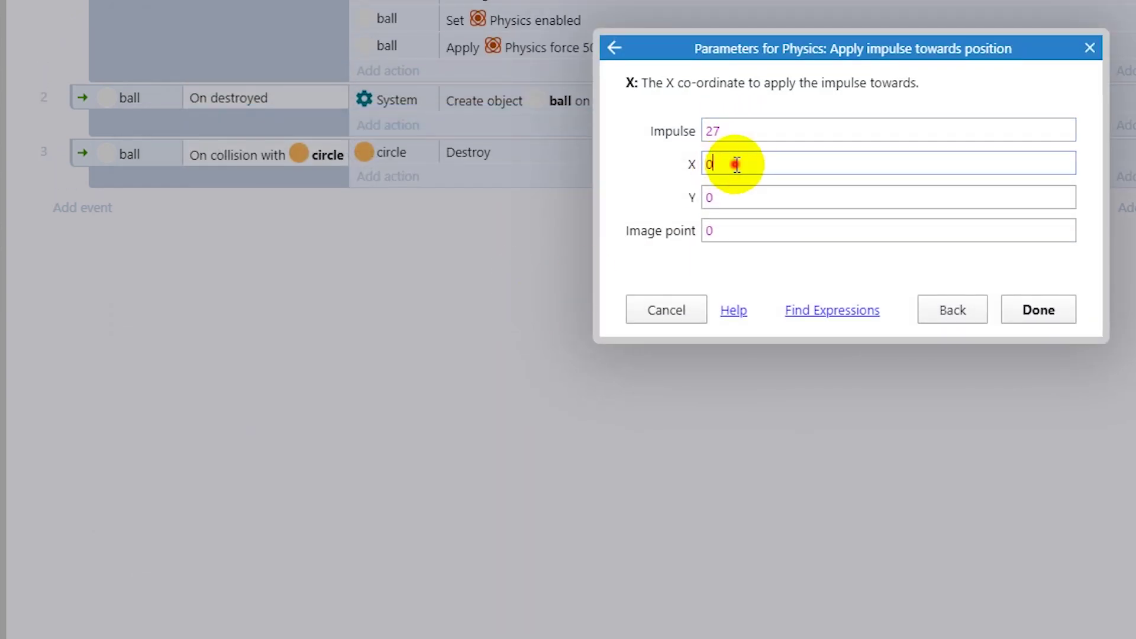
click(821, 311)
click(469, 251)
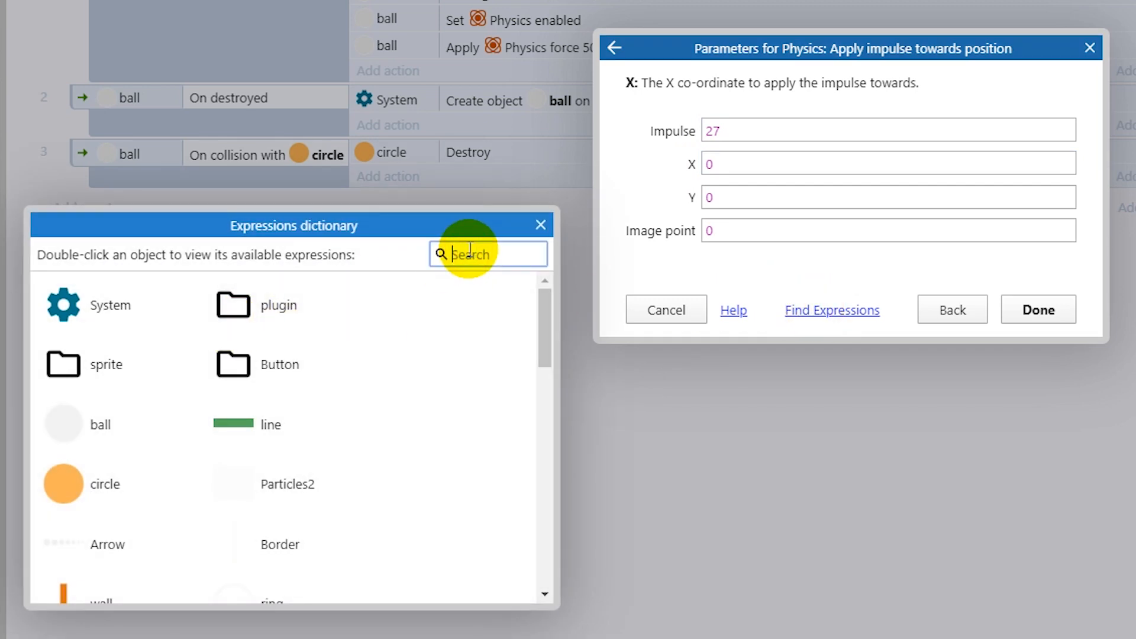
text(bal)
double_click(137, 305)
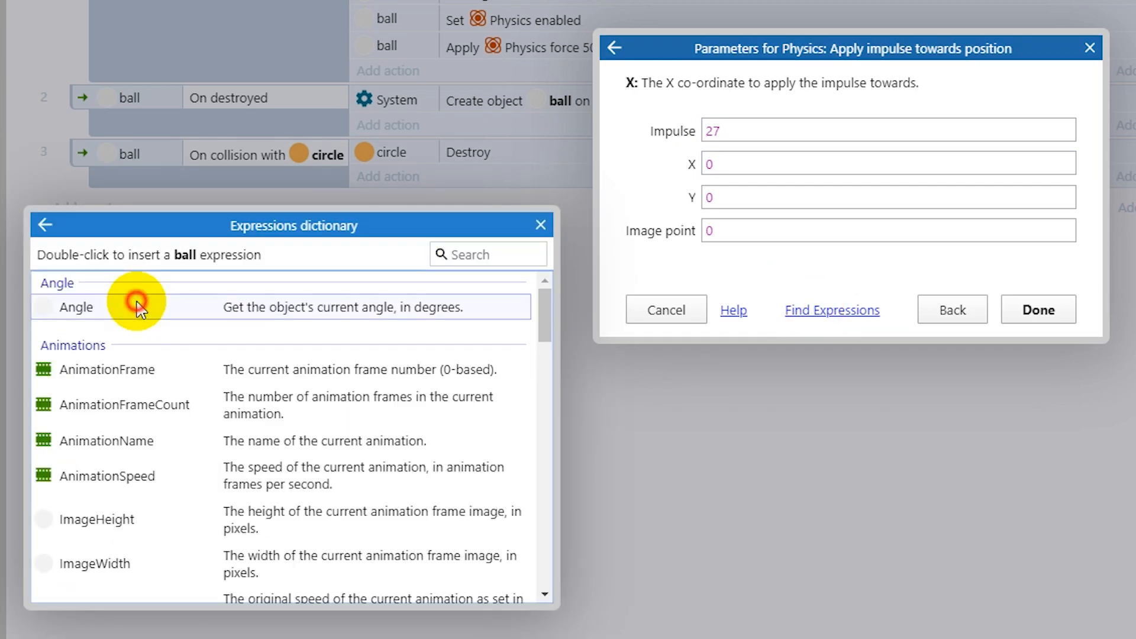
scroll(223, 363, down, 3)
scroll(224, 373, down, 3)
scroll(222, 377, down, 3)
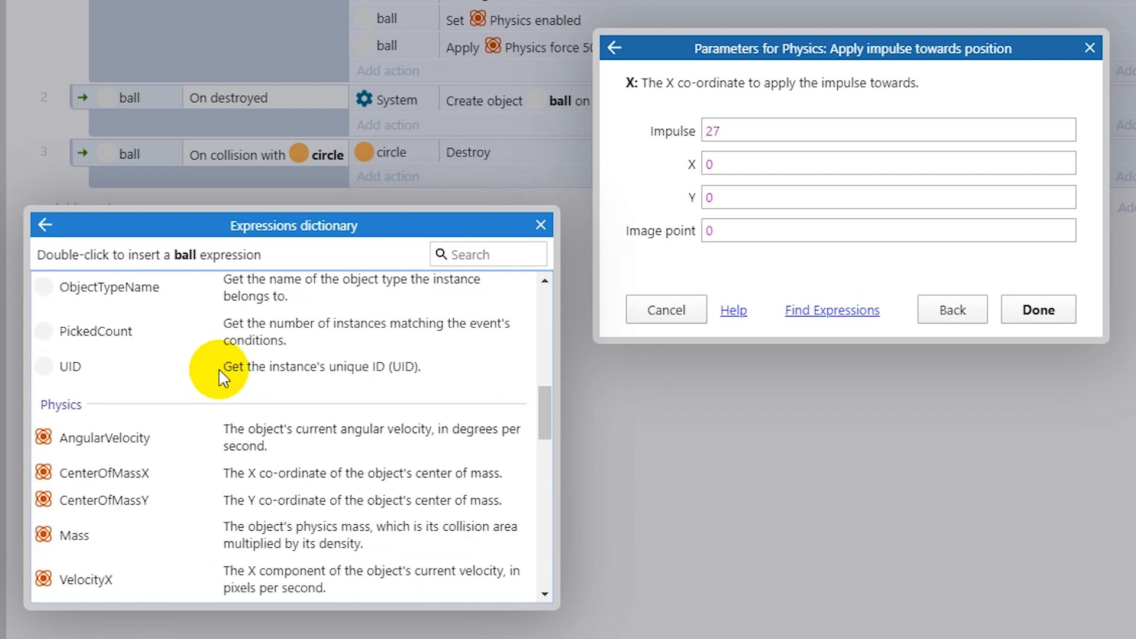
scroll(222, 378, down, 3)
scroll(202, 375, down, 3)
scroll(166, 355, up, 2)
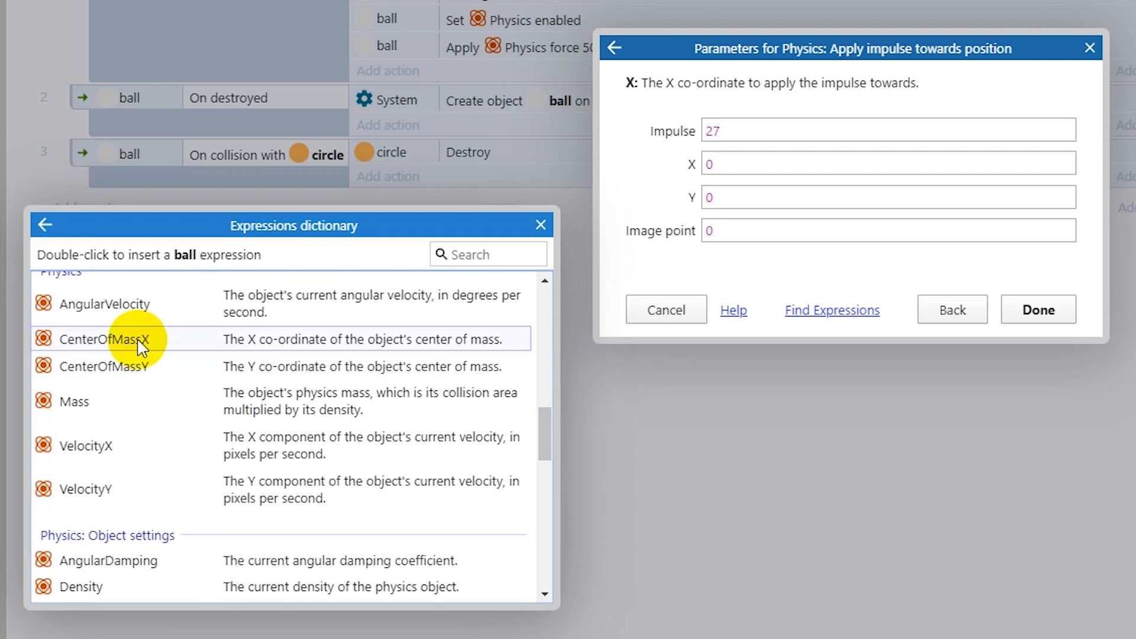
double_click(139, 345)
click(729, 198)
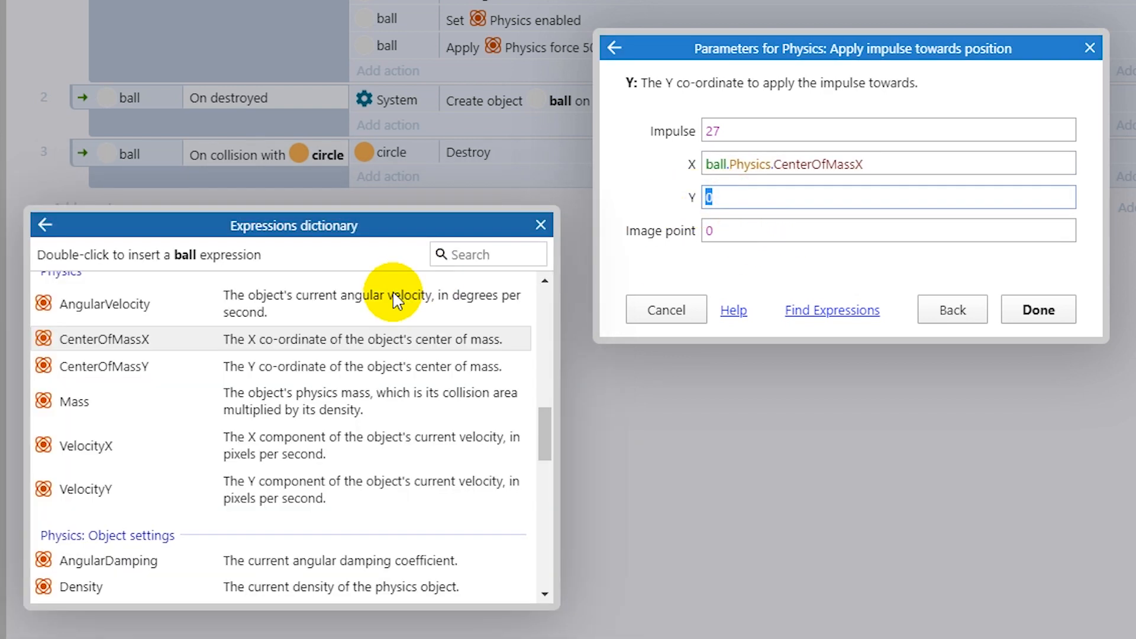
double_click(145, 367)
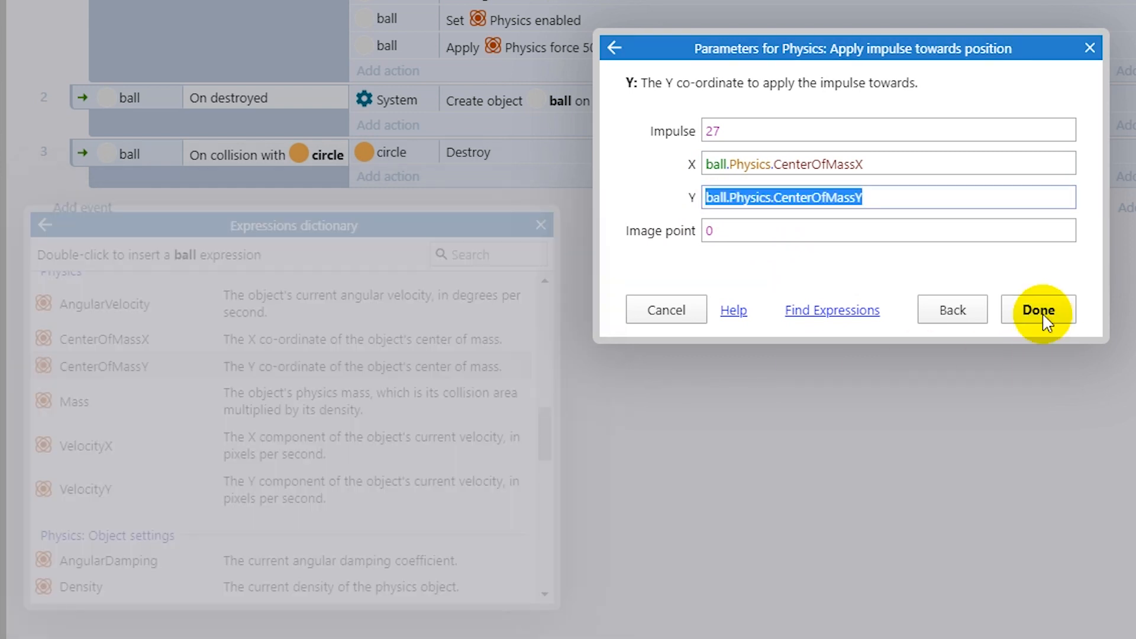
click(1039, 310)
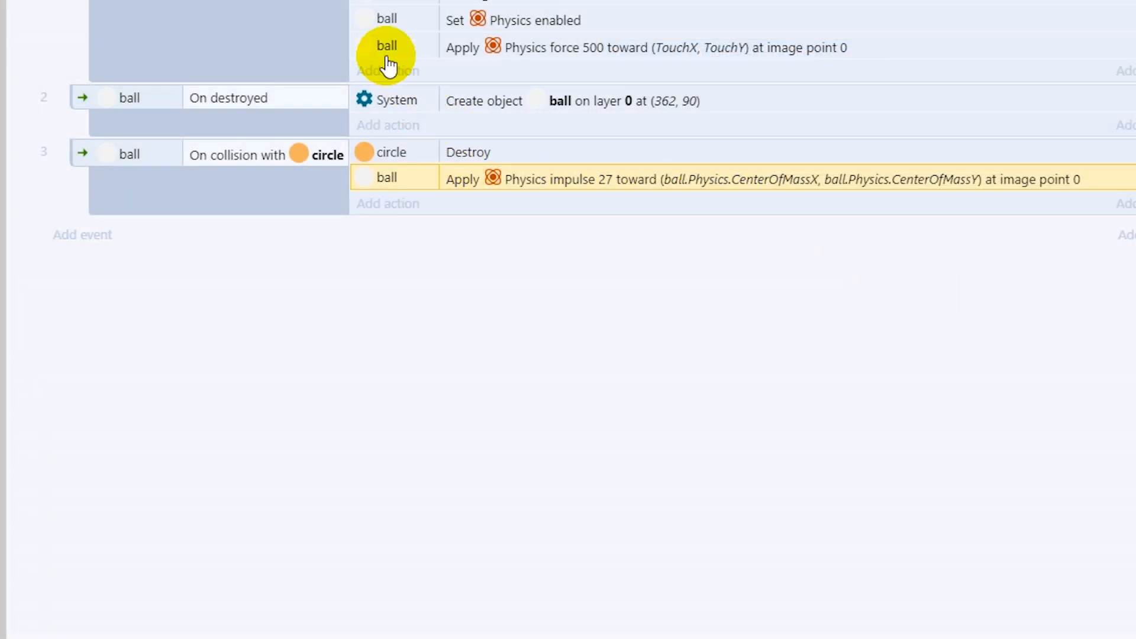
Preview, then change the impulse to 5 toward -ball.Physics.CenterOfMassY.
key(F5)
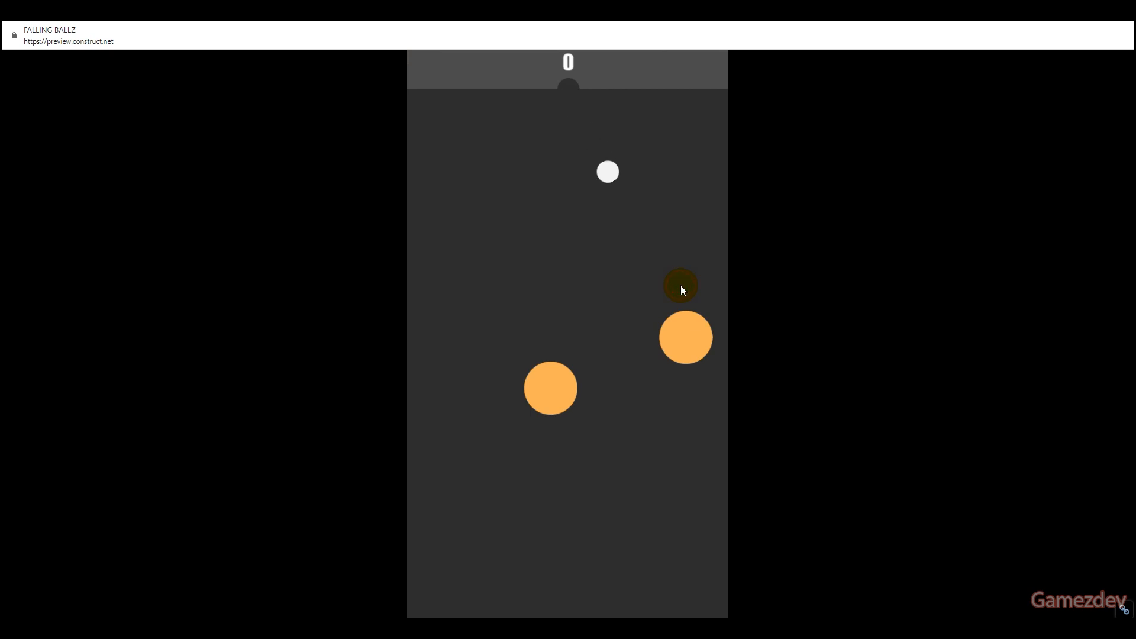
click(563, 285)
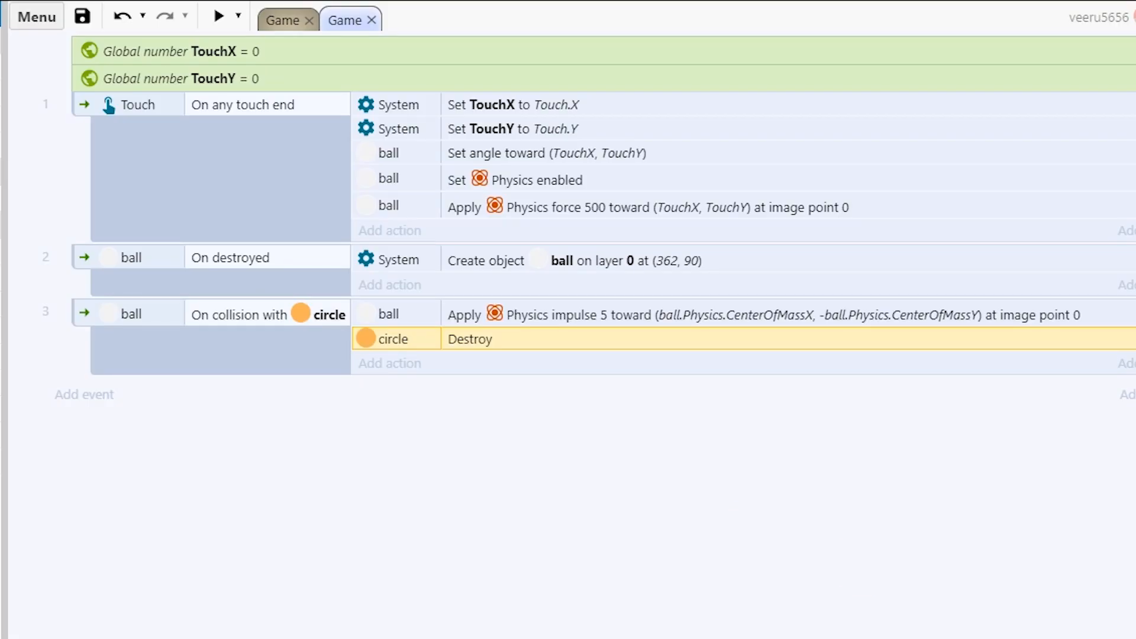
double_click(680, 317)
click(710, 358)
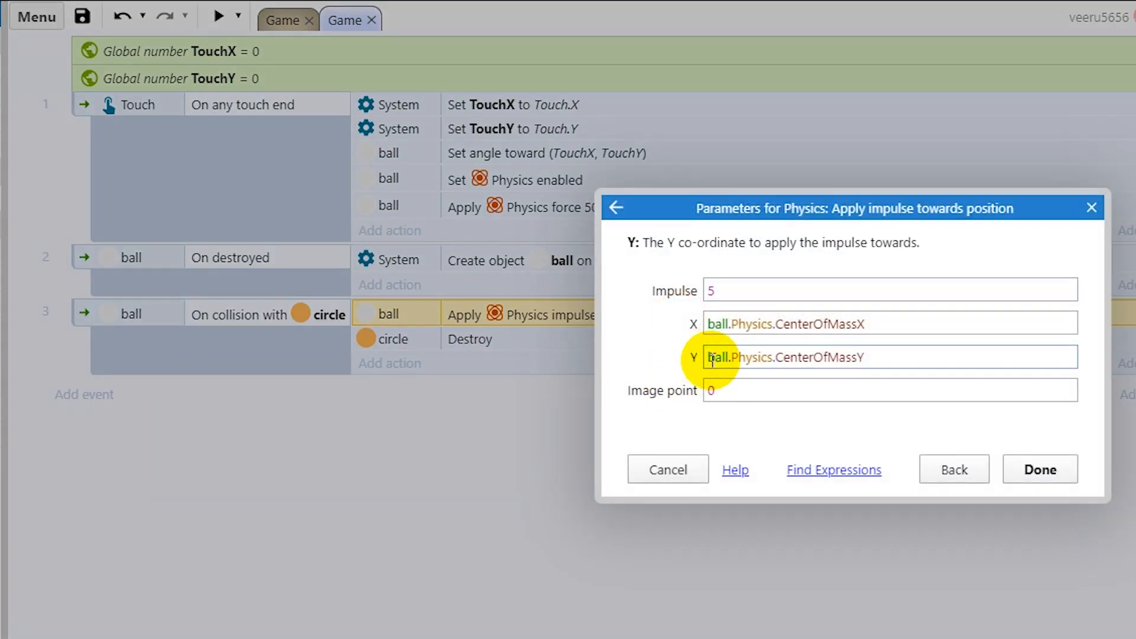
text(-)
click(1061, 474)
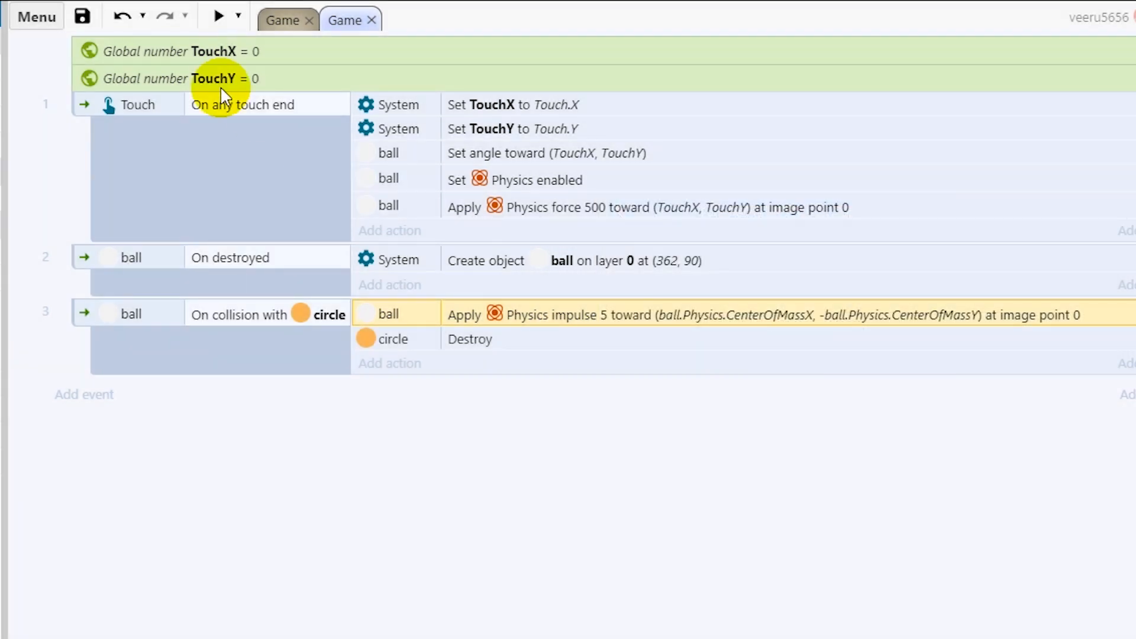
Set both circles' Physics Elasticity to 0 on the Game layout and preview.
click(269, 18)
click(611, 393)
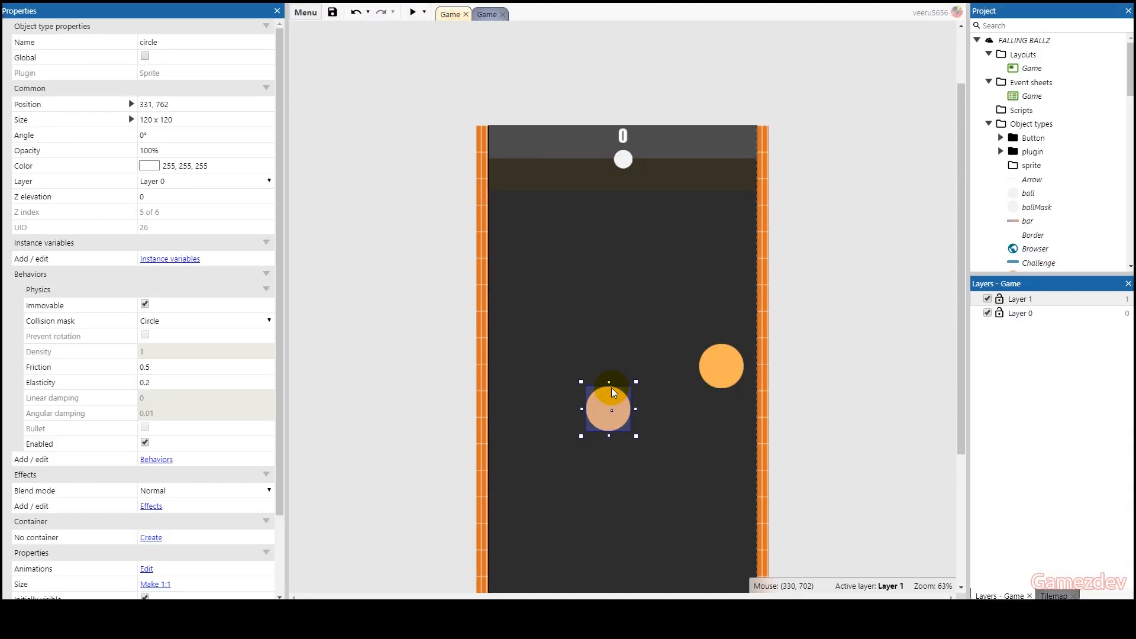
click(173, 381)
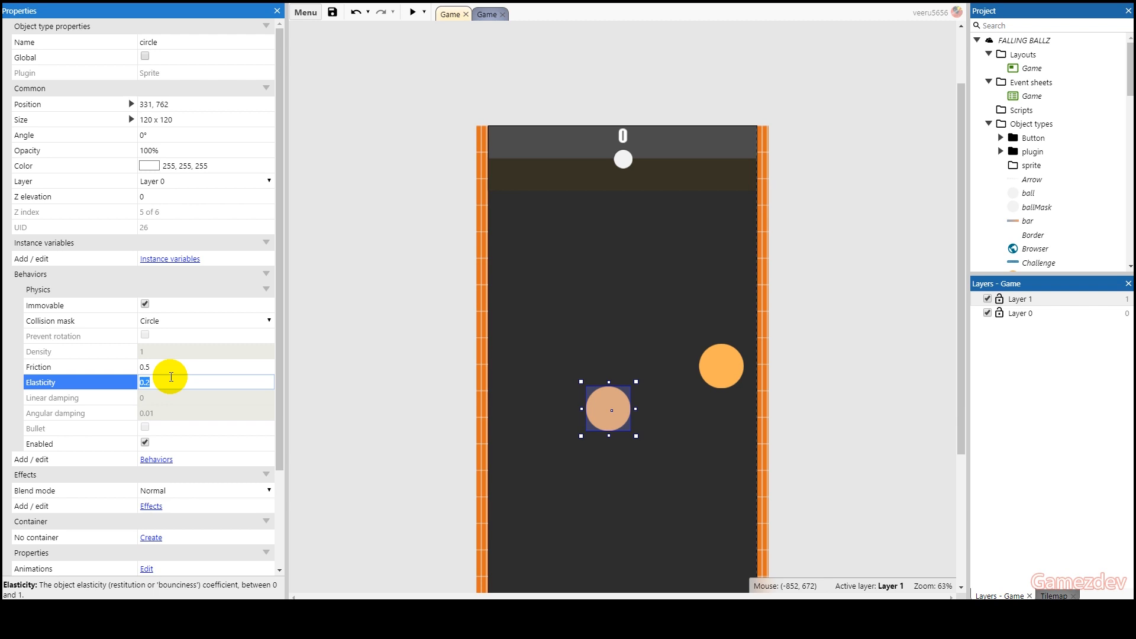
text(0)
click(721, 366)
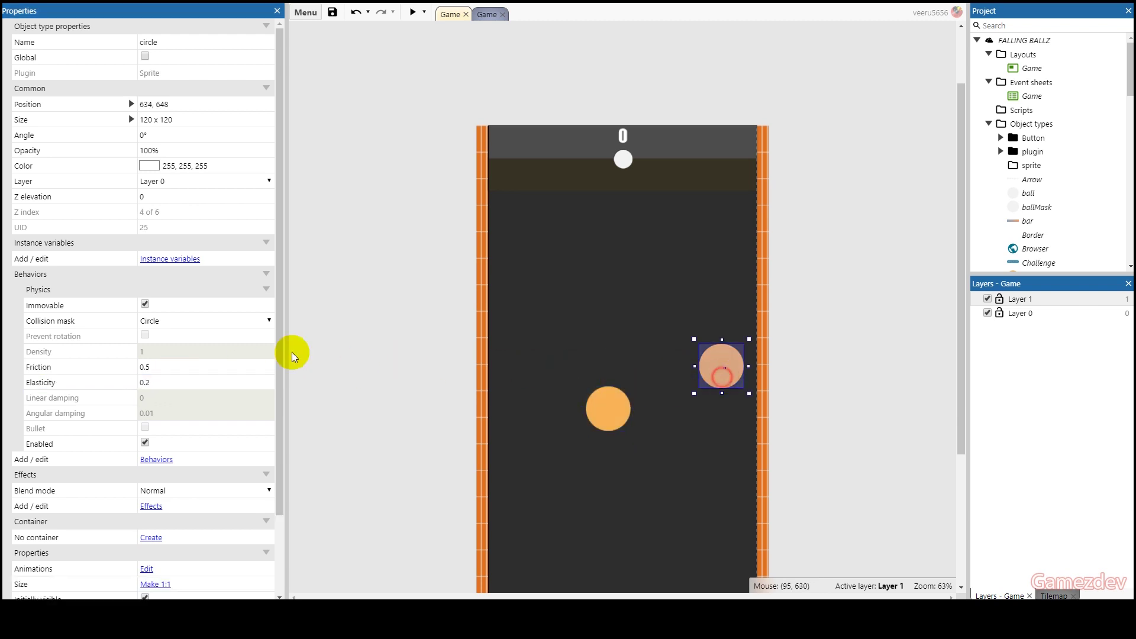
click(183, 381)
click(413, 12)
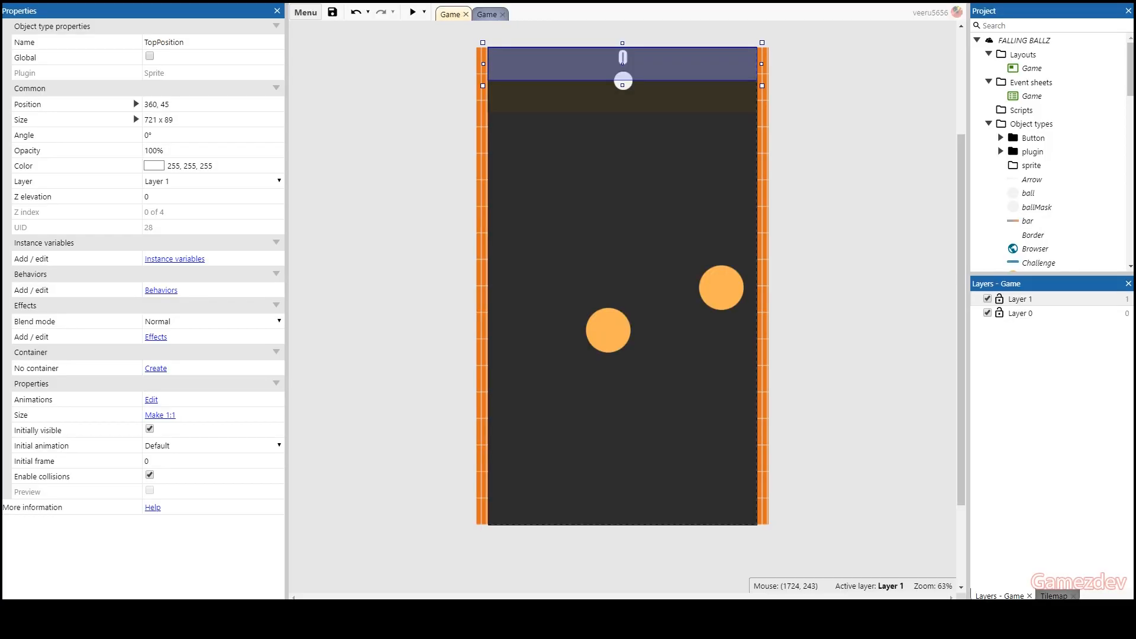
Add a circle Set Y action with Self.Y-126 to the ball On destroyed event.
right_click(437, 215)
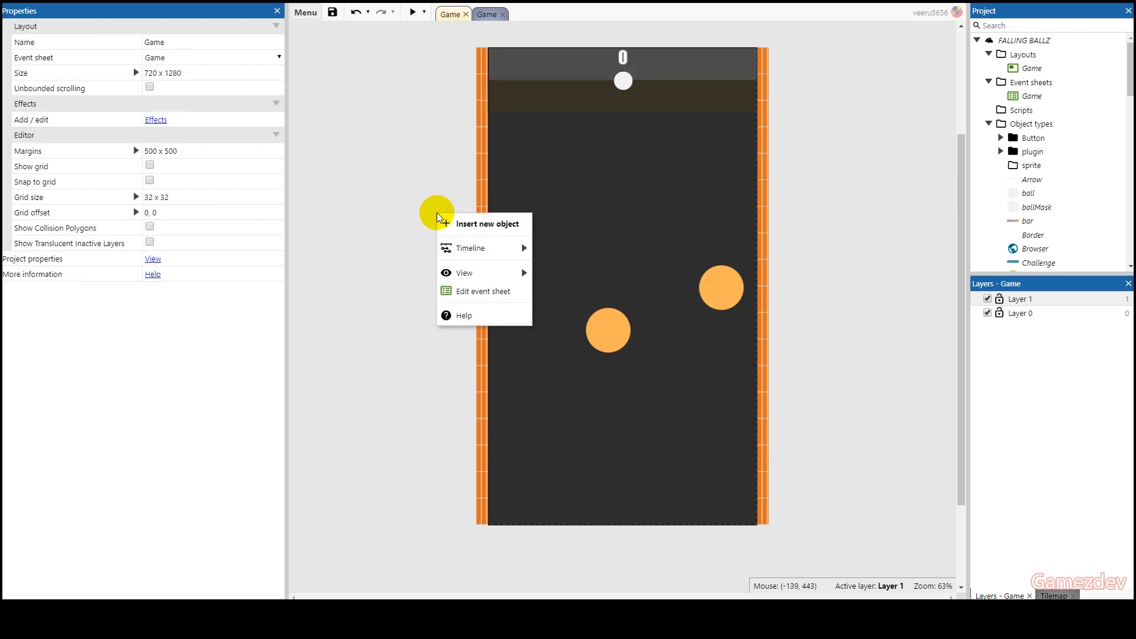
click(489, 292)
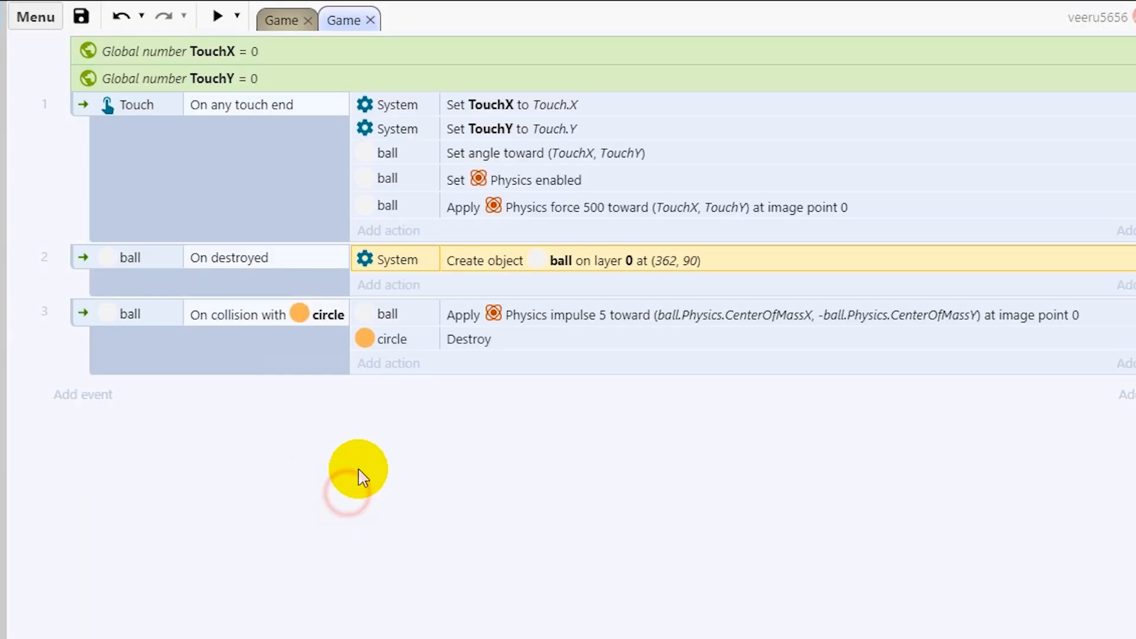
click(417, 284)
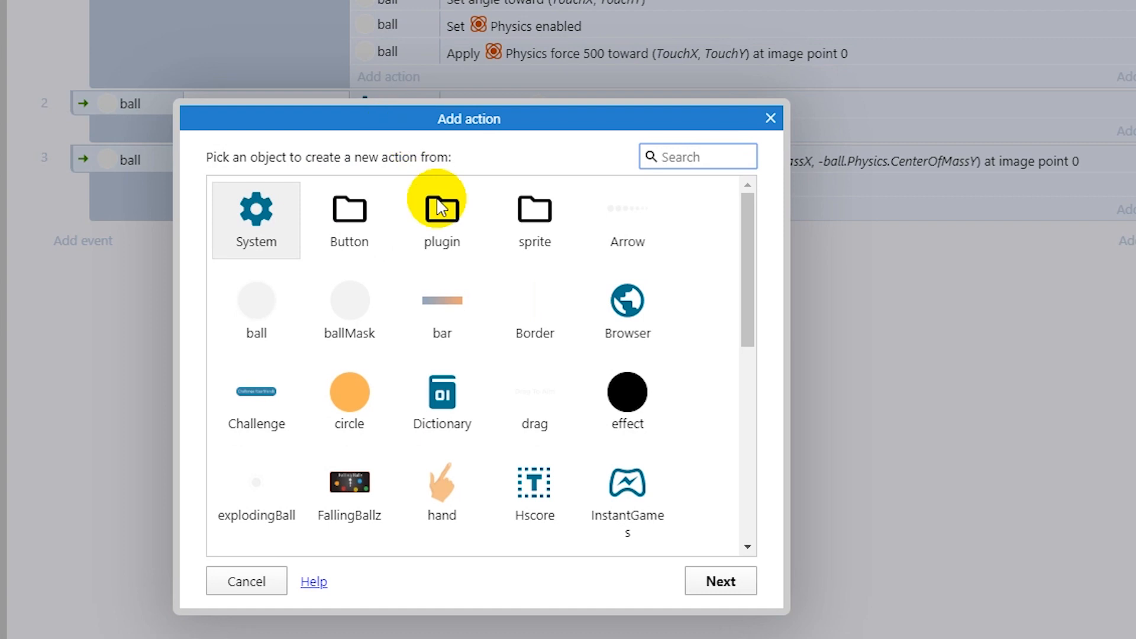
double_click(367, 385)
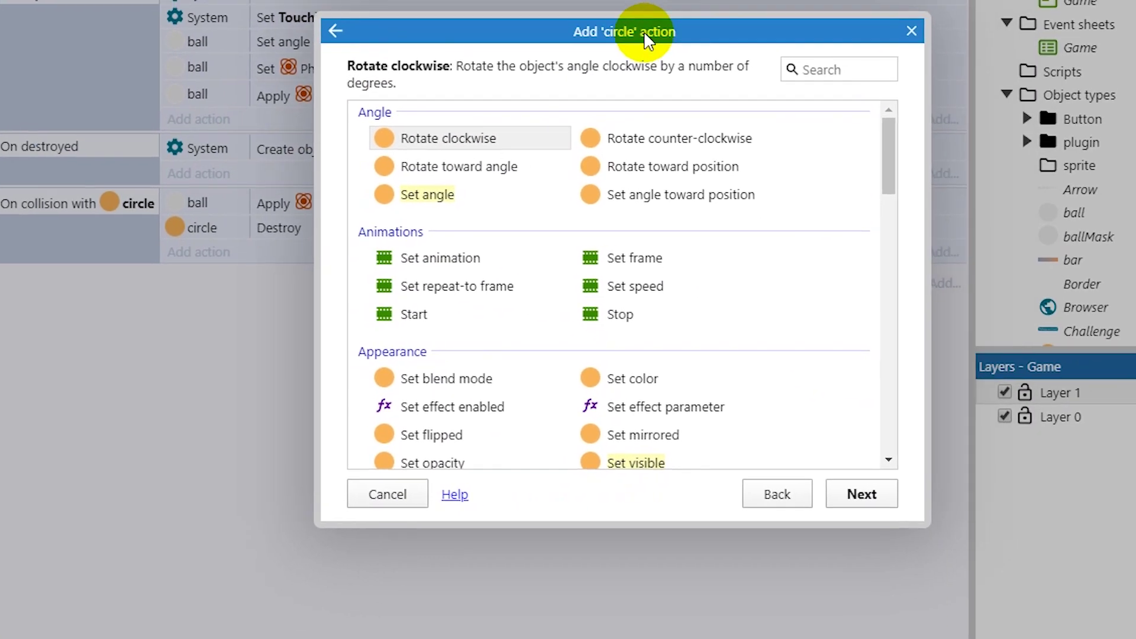
scroll(760, 237, down, 2)
scroll(762, 203, down, 5)
scroll(761, 204, up, 2)
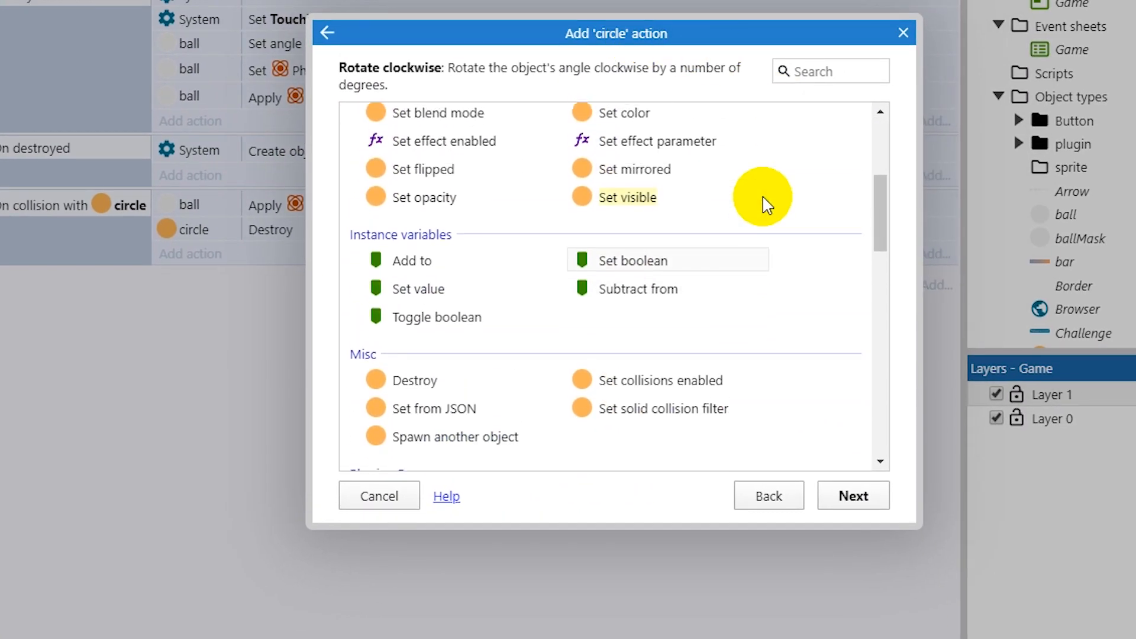
scroll(776, 192, down, 3)
scroll(764, 191, down, 2)
scroll(765, 190, down, 3)
scroll(763, 190, down, 3)
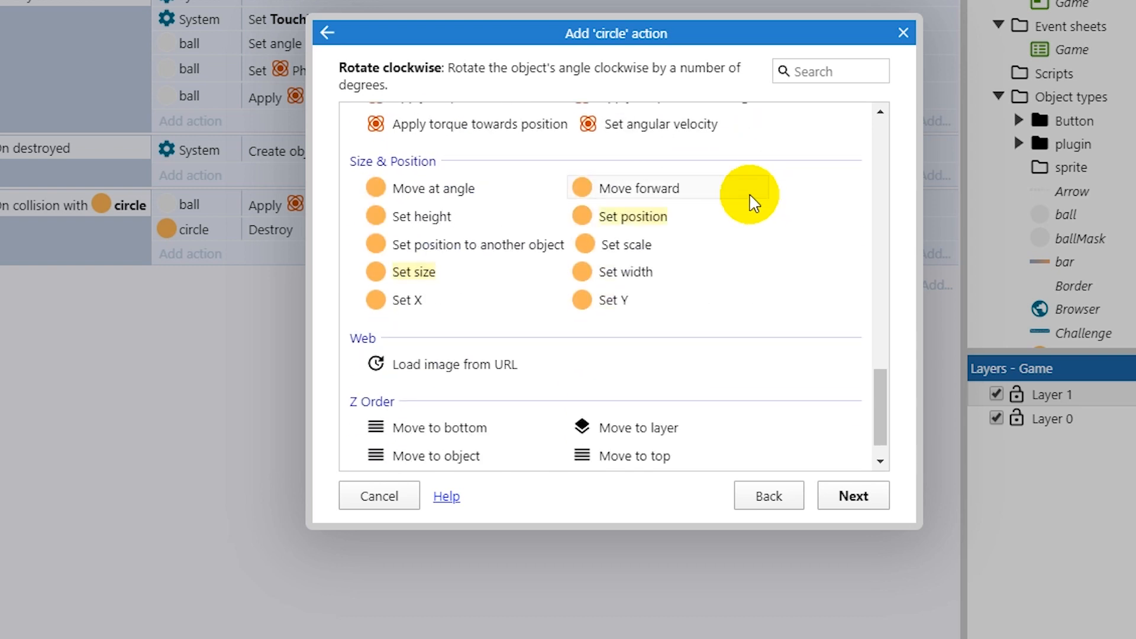
click(607, 300)
text(se)
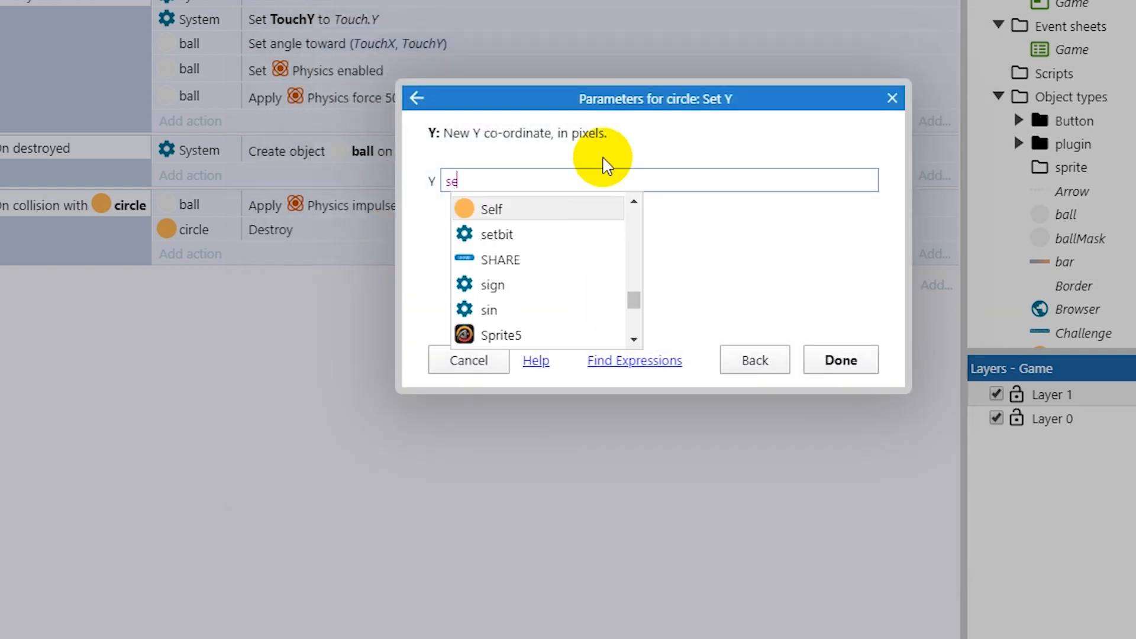
key(Return)
text(.)
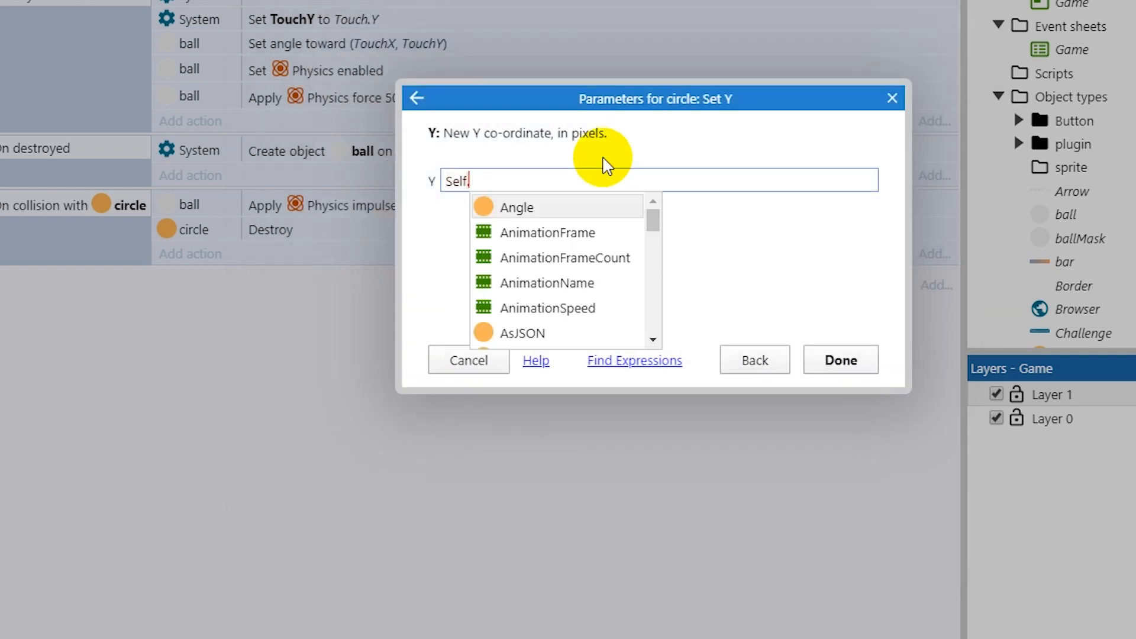
text(Y-120)
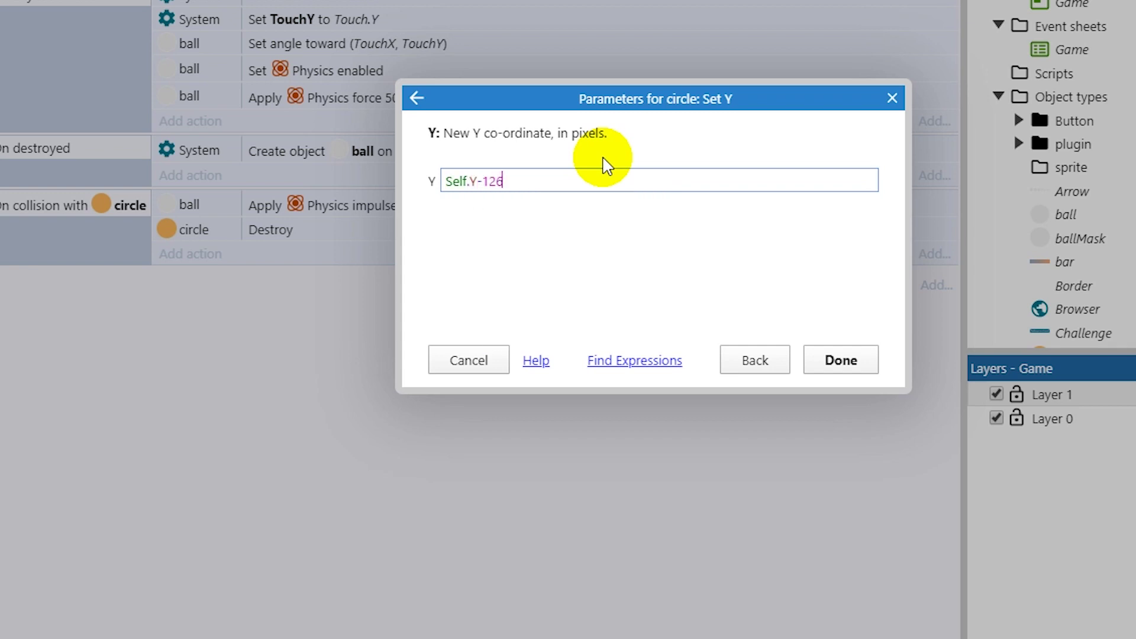
key(Return)
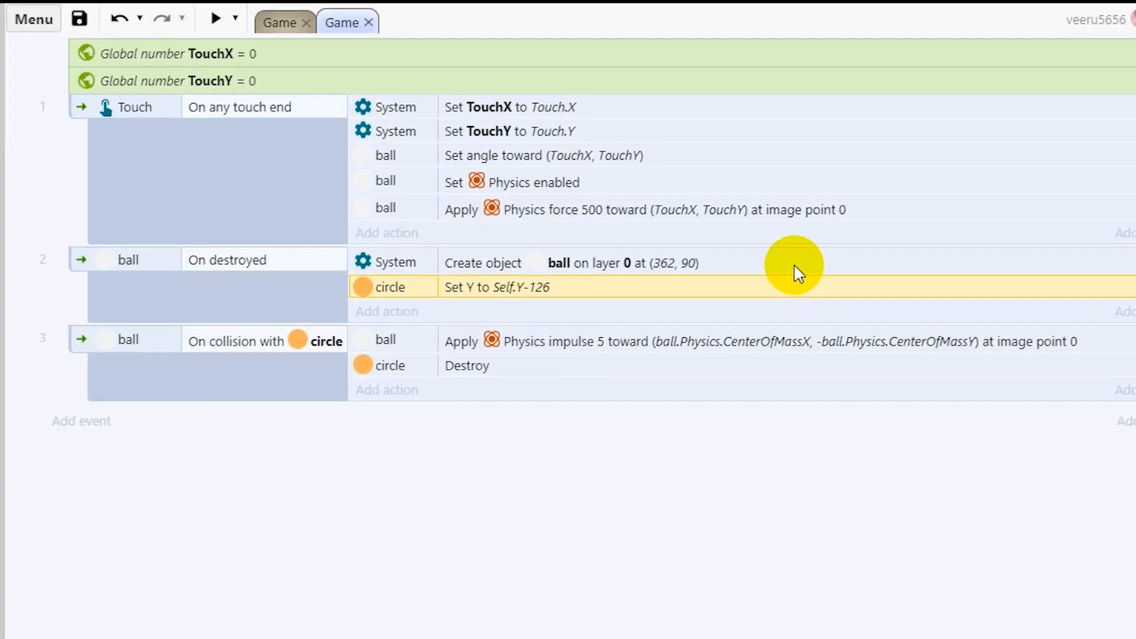
Return to the Game layout, select the right circle and preview the game.
click(280, 25)
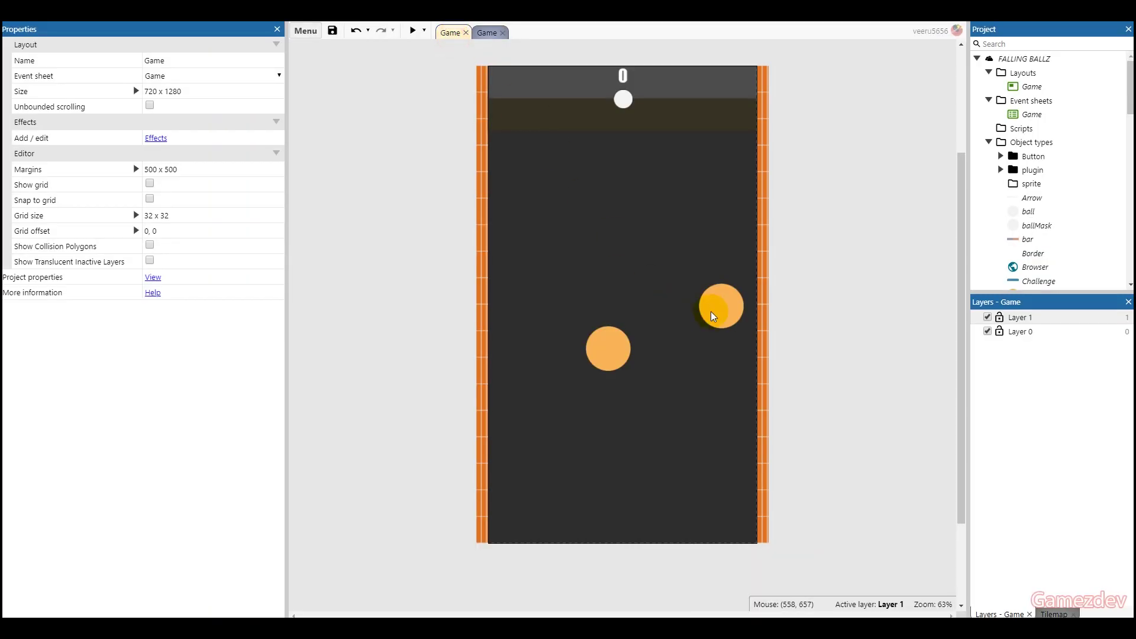
click(712, 316)
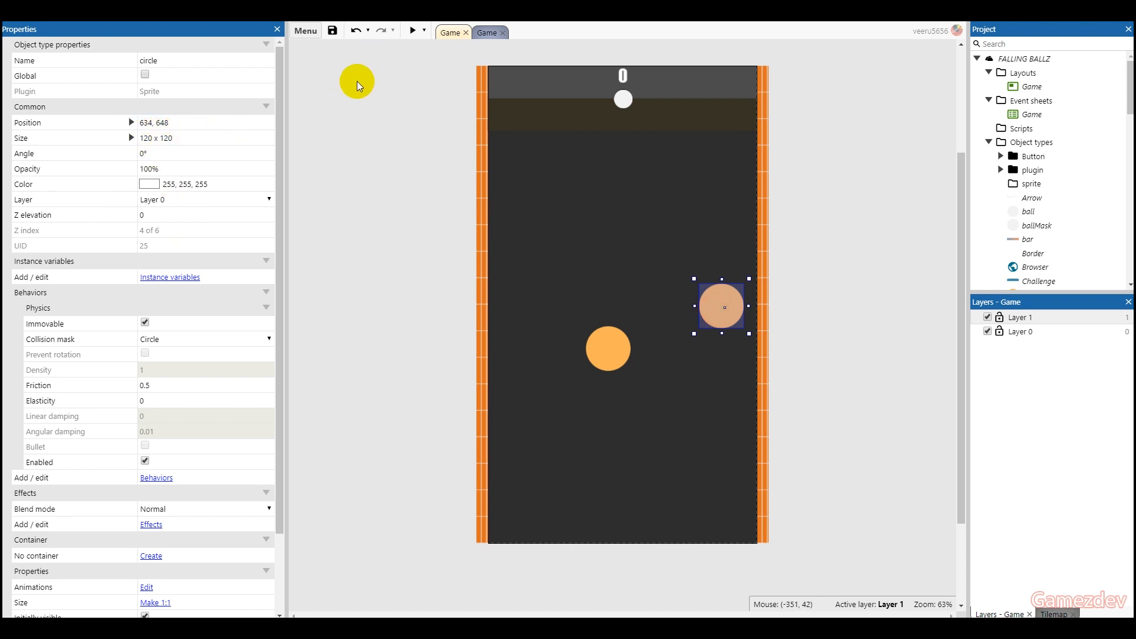
click(416, 29)
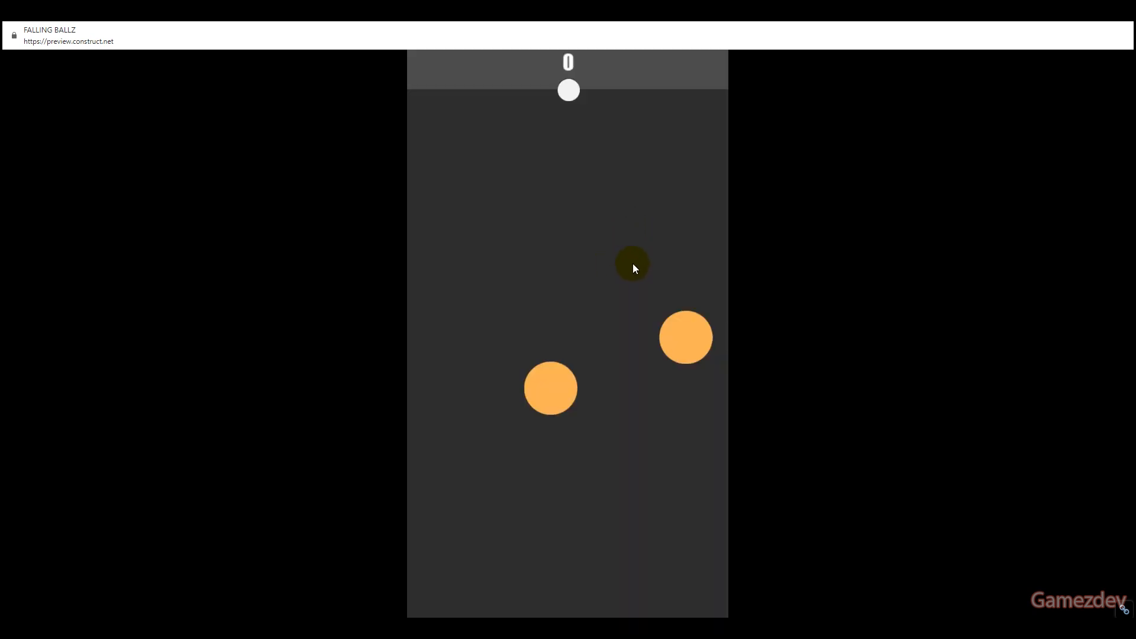
click(495, 261)
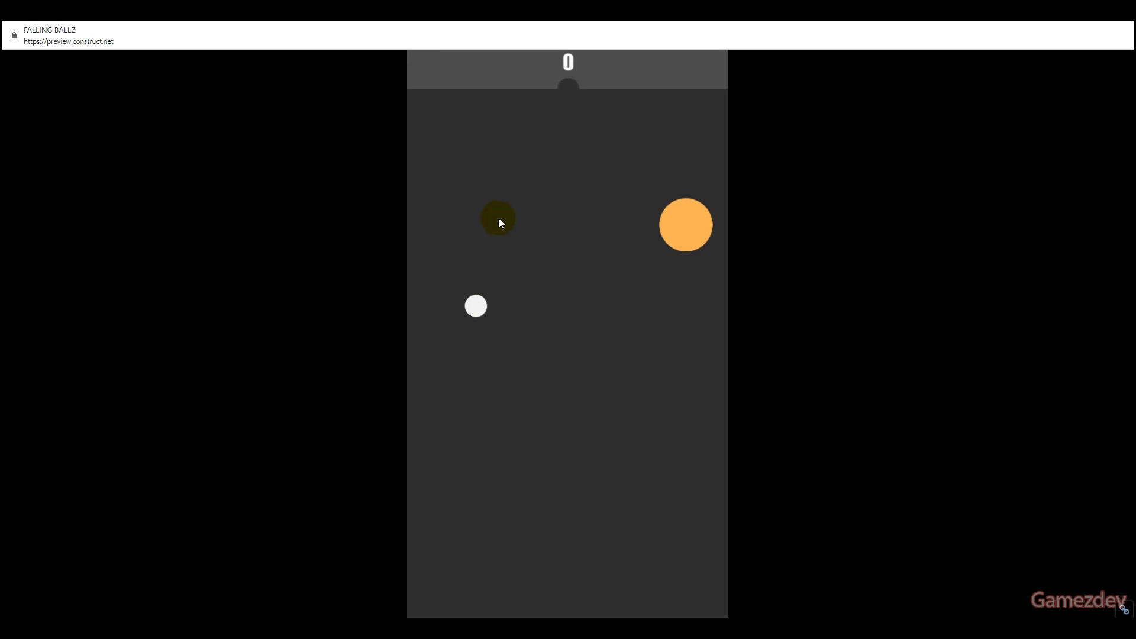
click(547, 212)
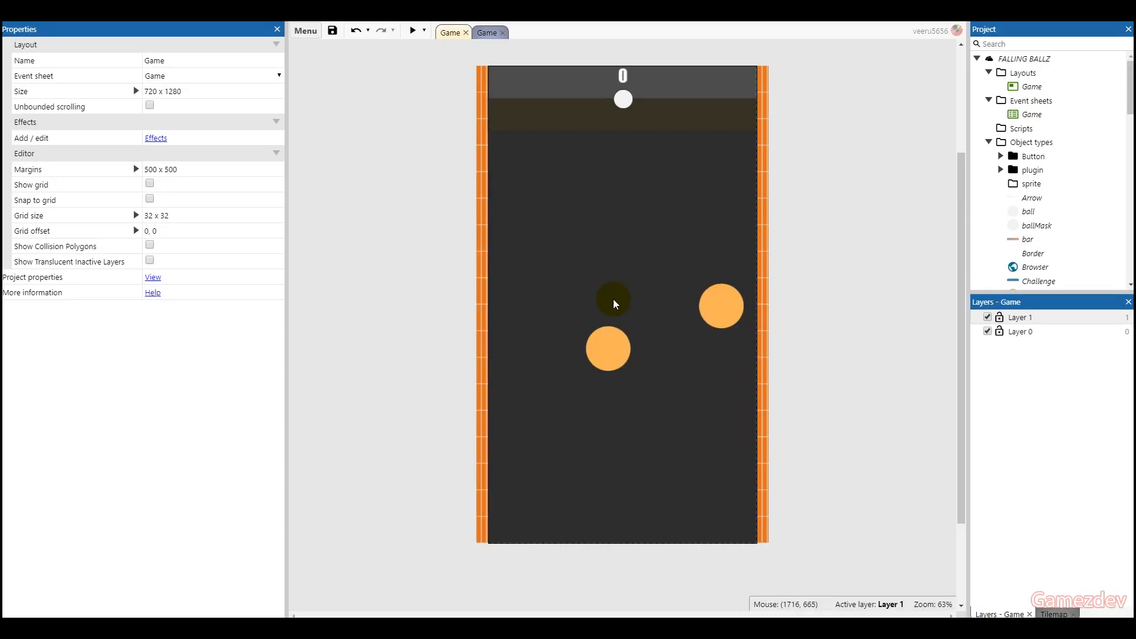
Give the left wall the Physics behavior.
click(475, 299)
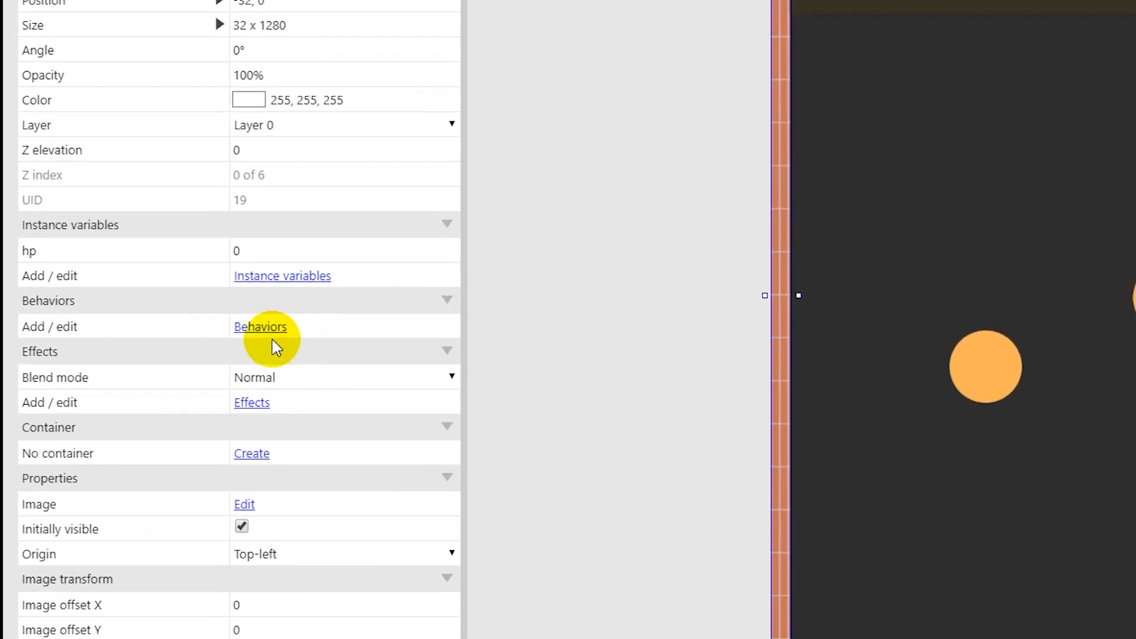
click(163, 324)
click(779, 251)
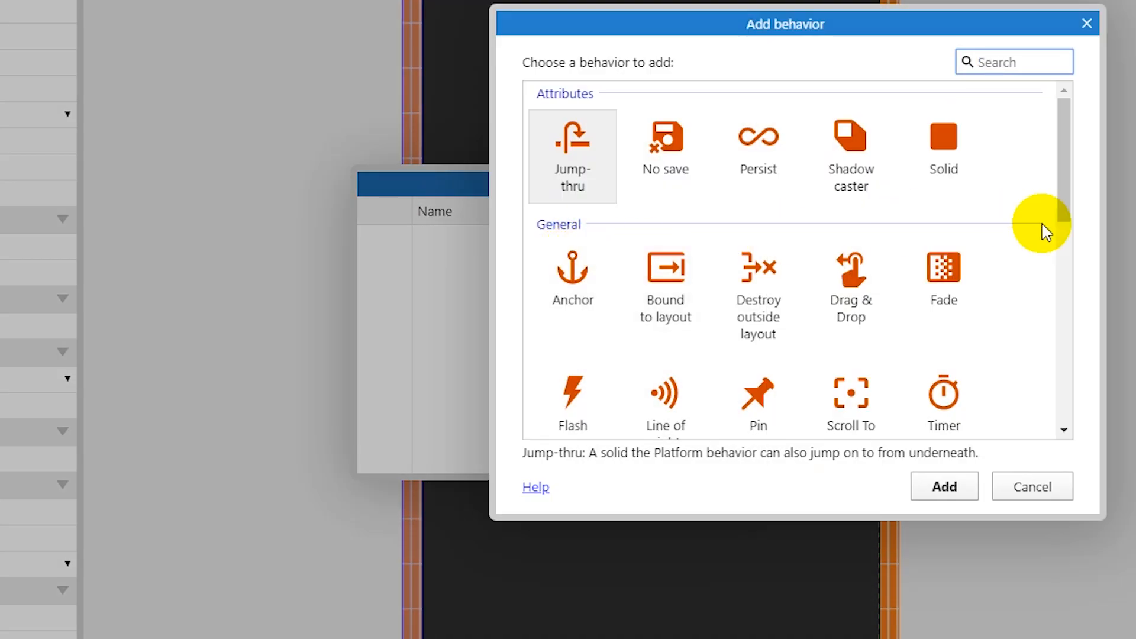
scroll(984, 242, down, 3)
text(p)
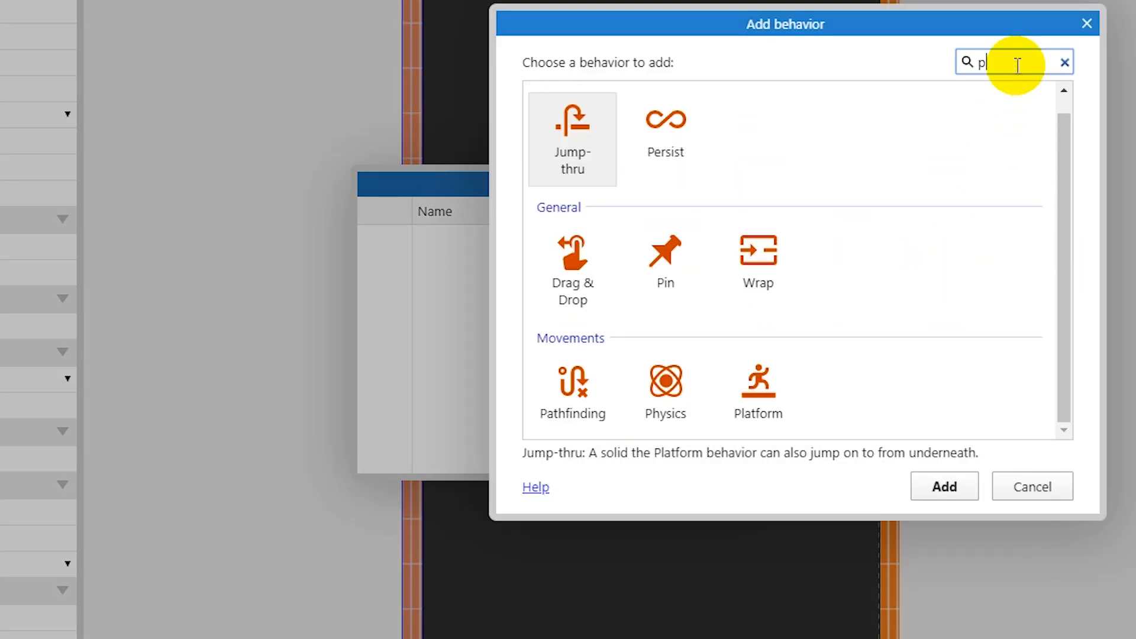
text(hy)
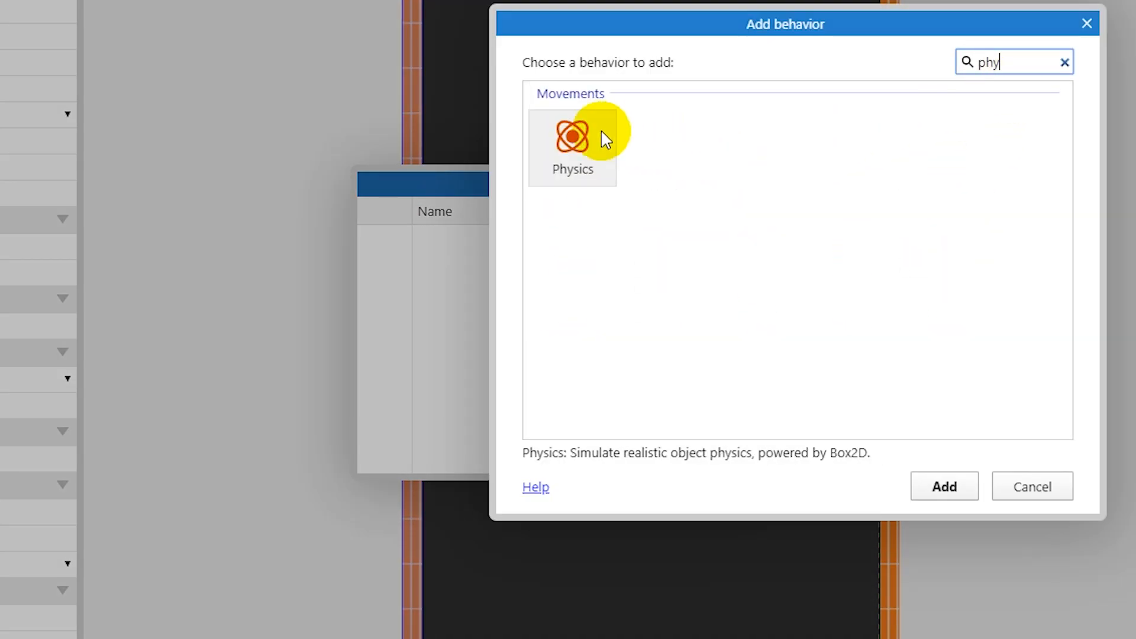
double_click(604, 138)
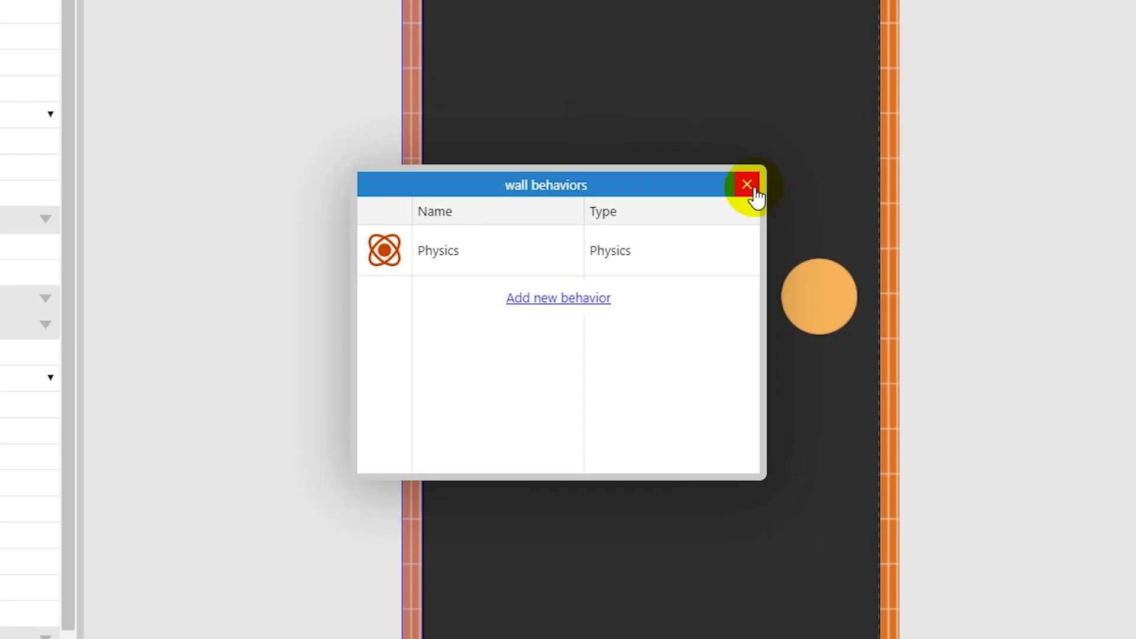
click(751, 189)
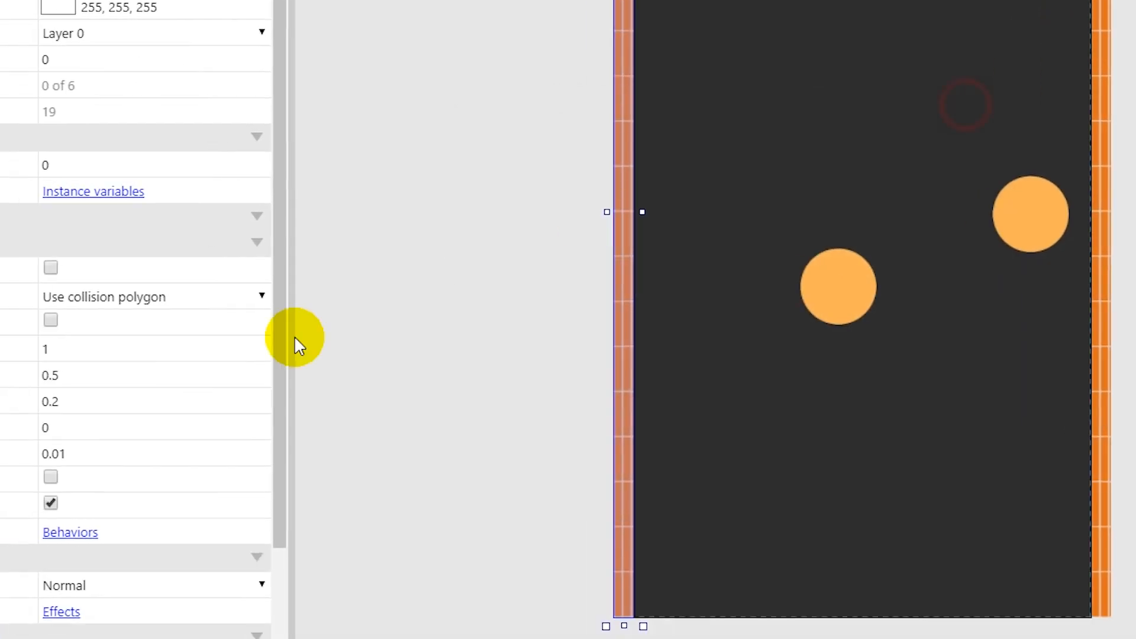
Set the wall's Elasticity to 0.5, Bounding box collision mask and Immovable.
click(364, 318)
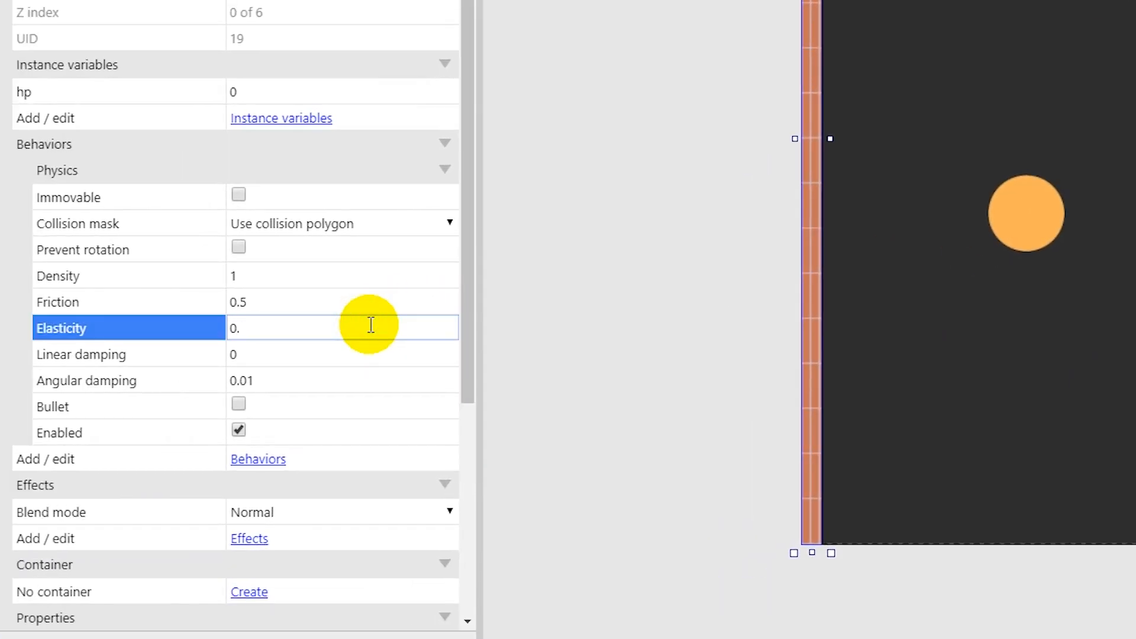
text(5)
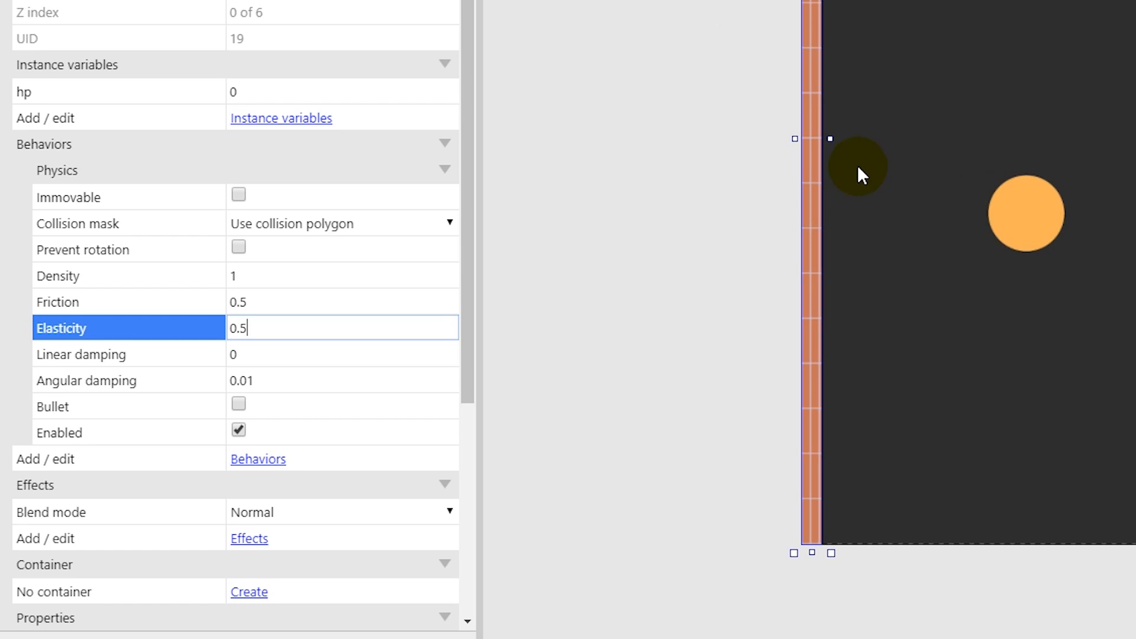
click(406, 223)
click(396, 262)
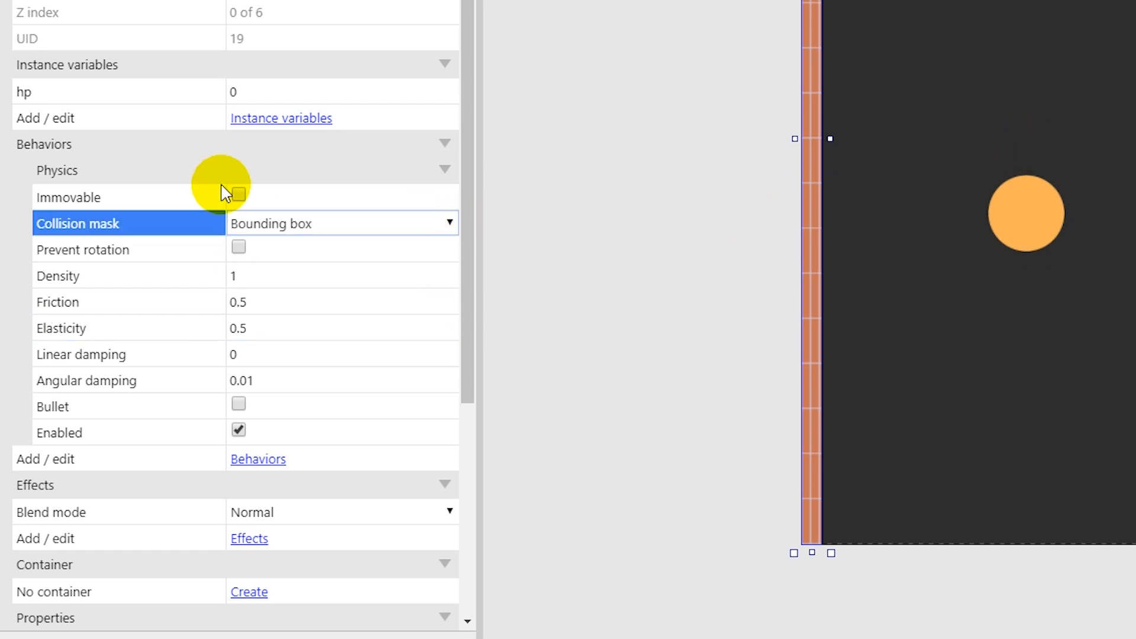
click(240, 196)
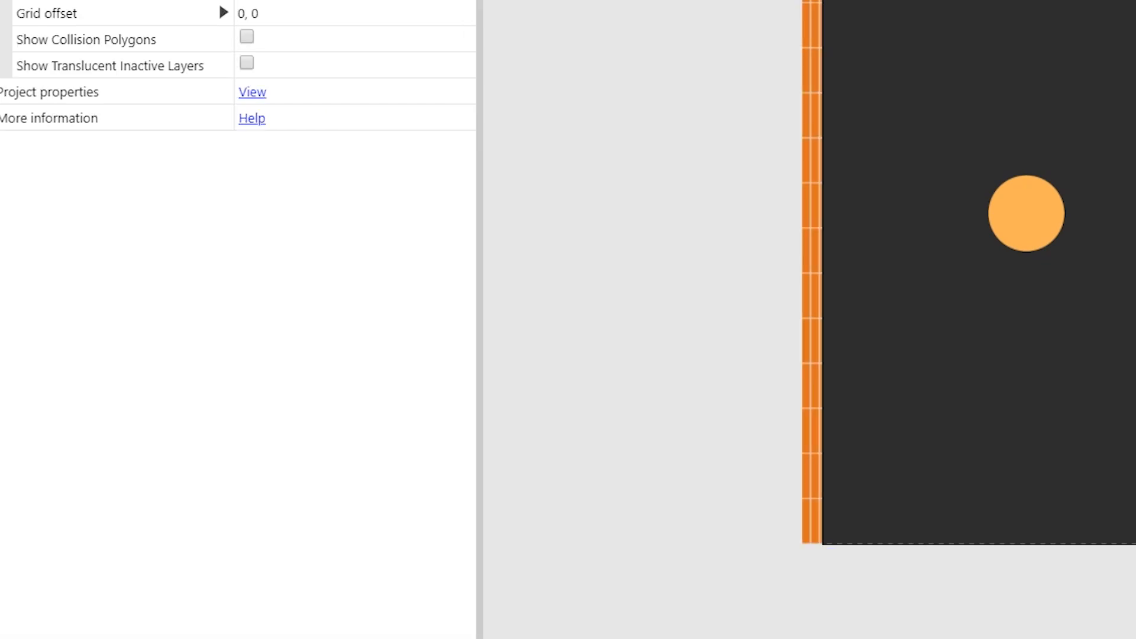
Make the second wall immovable with 0.5 elasticity and launch a preview.
click(239, 196)
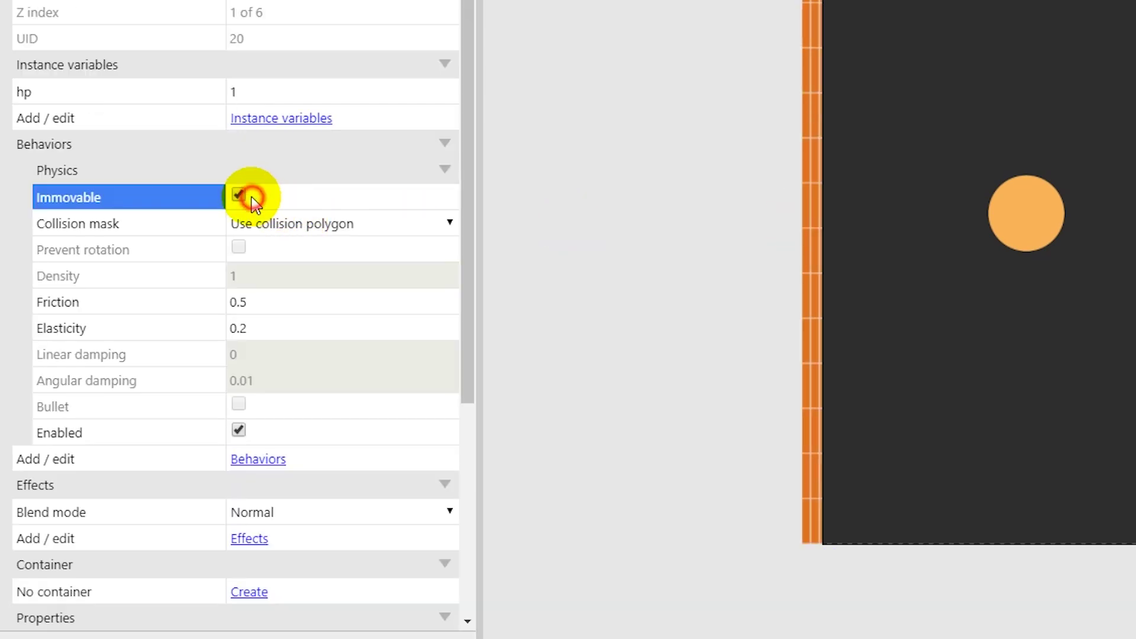
click(279, 329)
text(0.5)
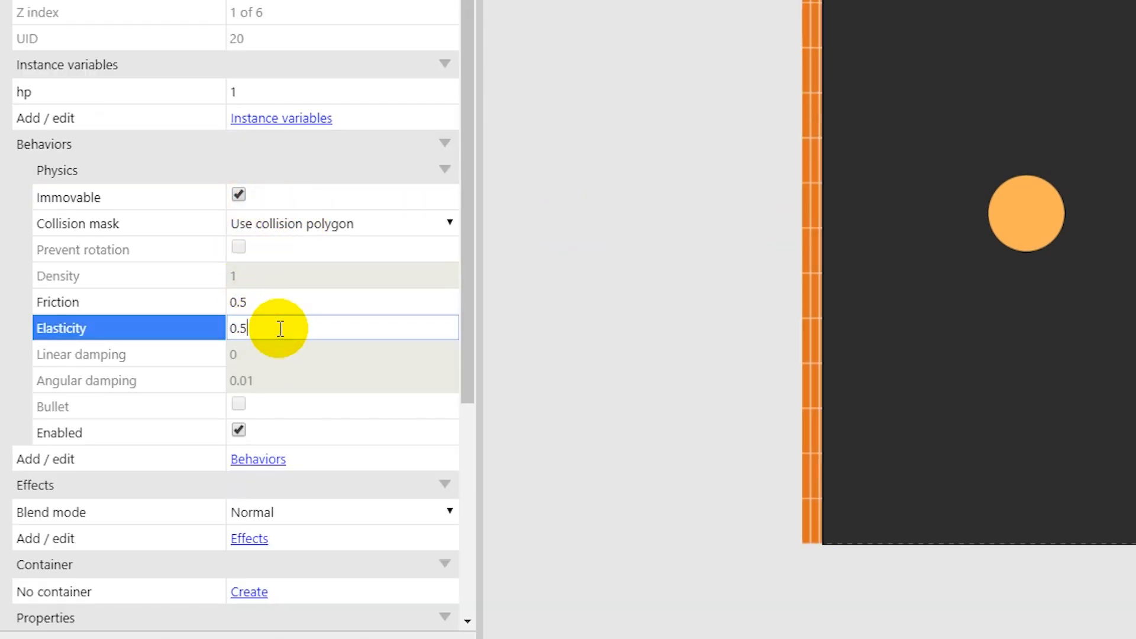
key(F5)
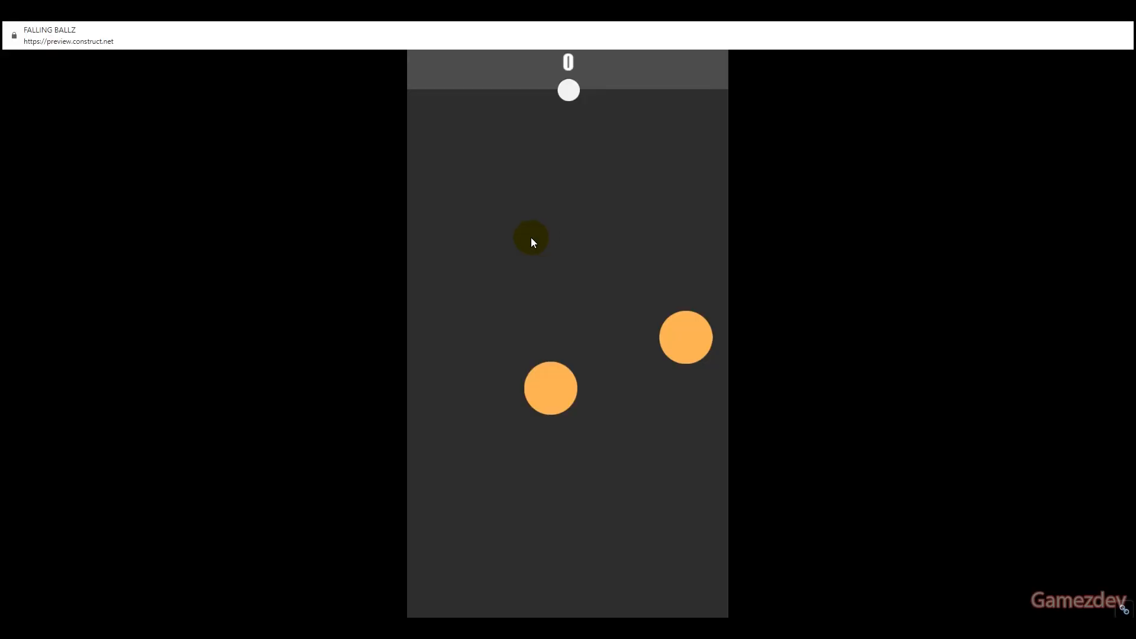
Launch the ball and shoot it at the right orange circle in the preview.
click(438, 225)
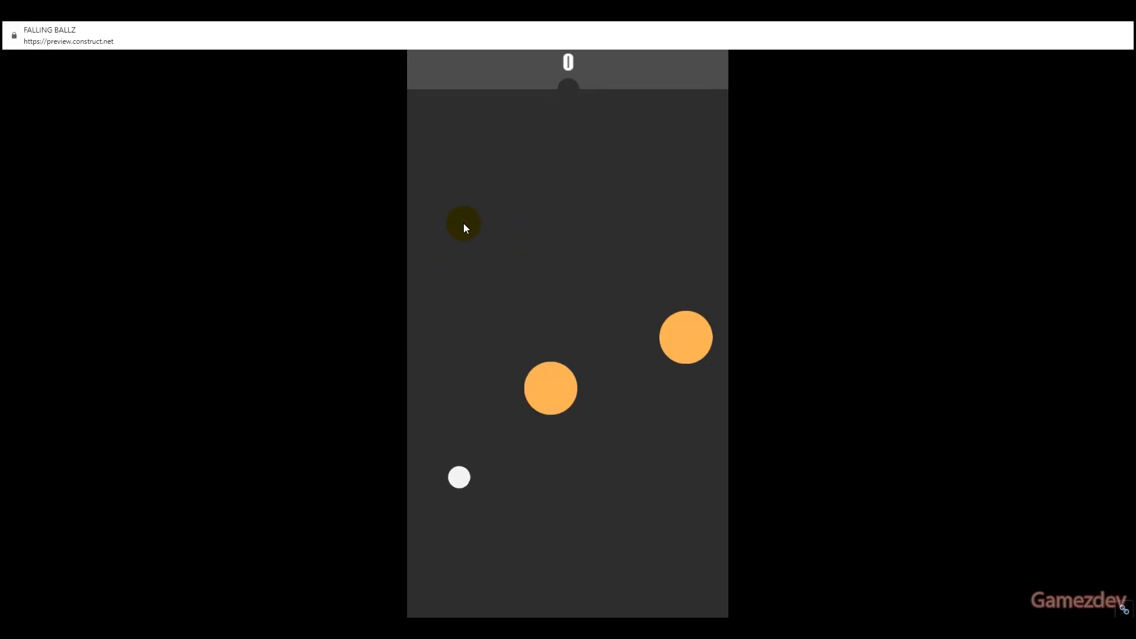
click(712, 145)
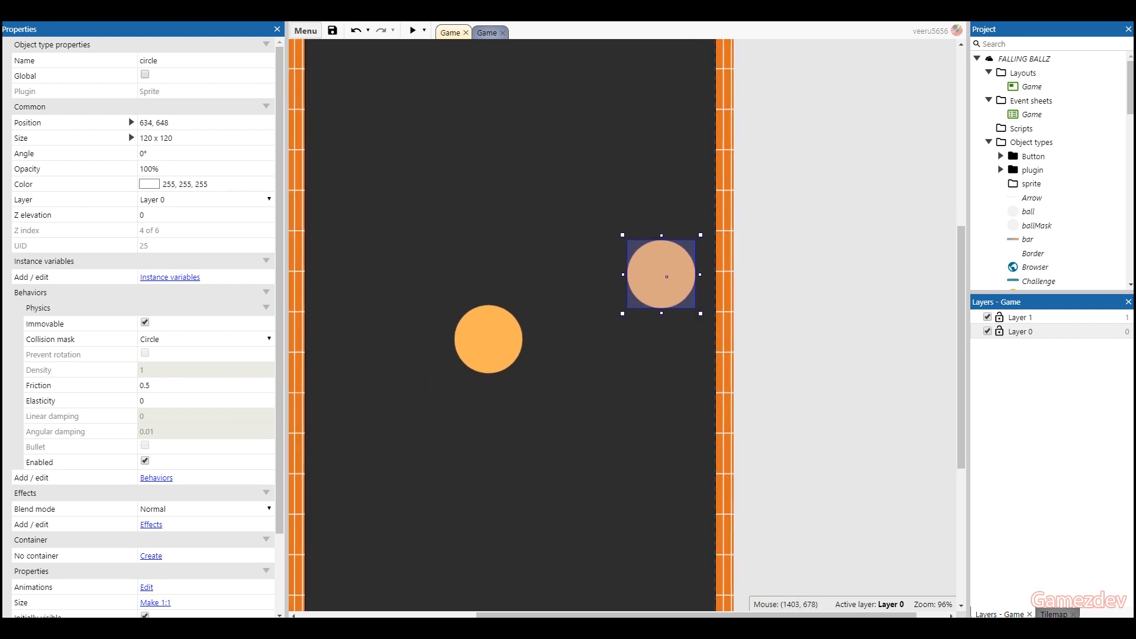
Insert a new Text object and move it onto the right circle.
right_click(786, 293)
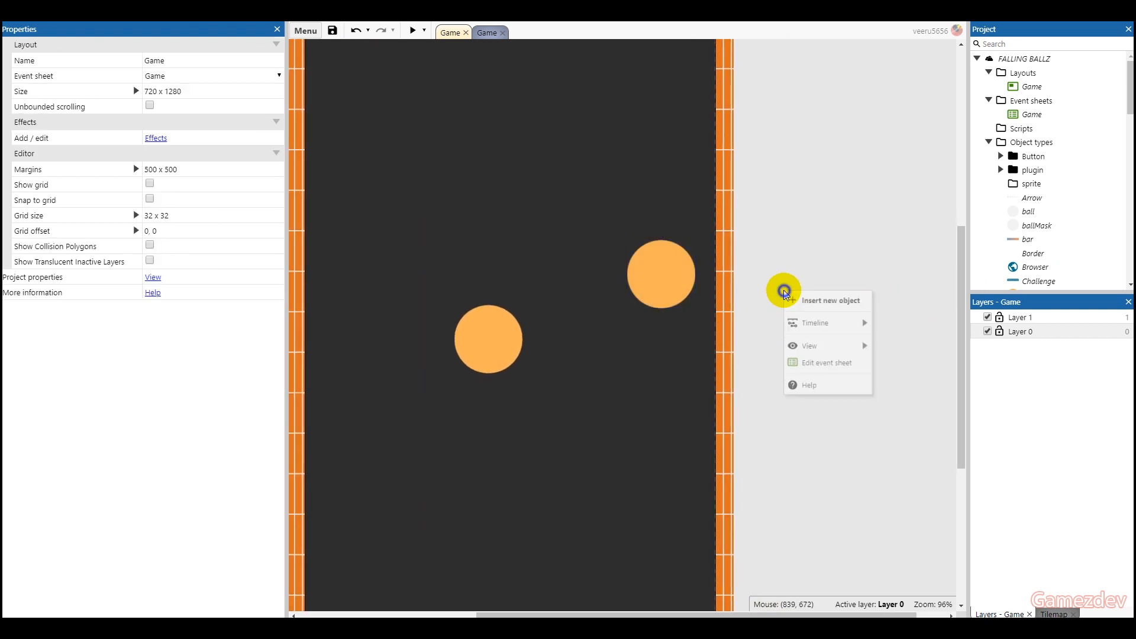
click(808, 299)
text(t)
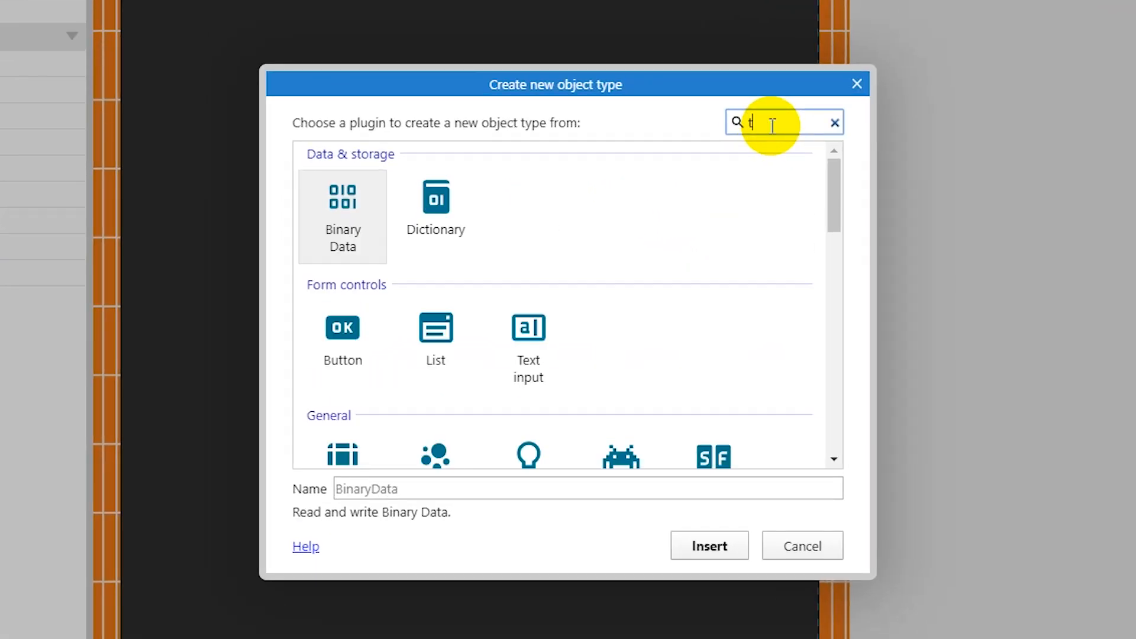
text(ex)
click(348, 326)
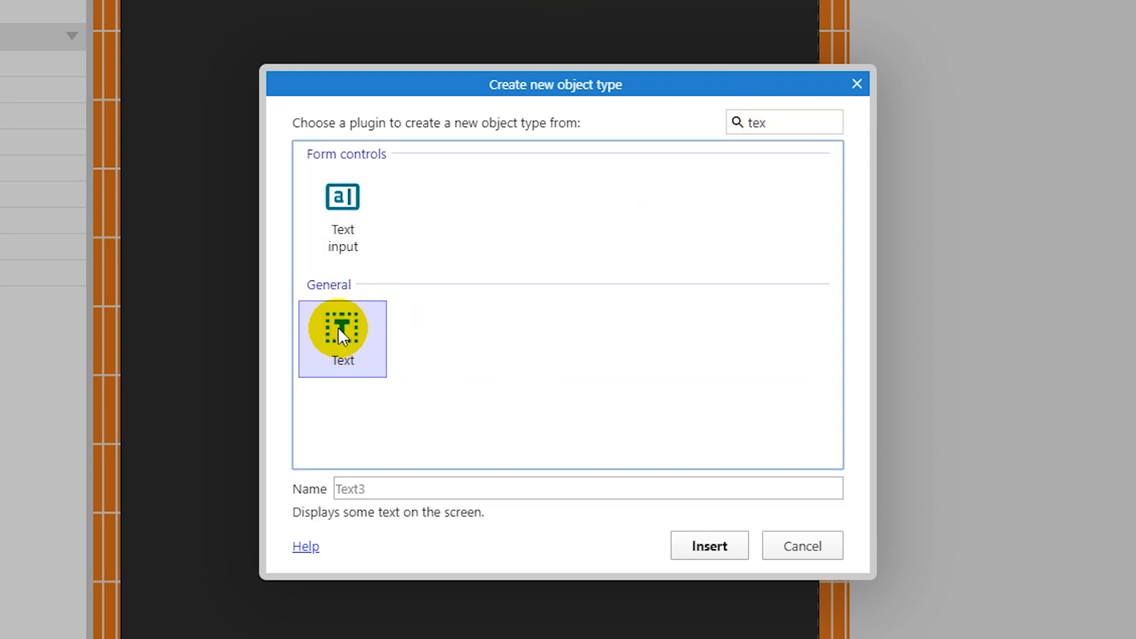
double_click(339, 328)
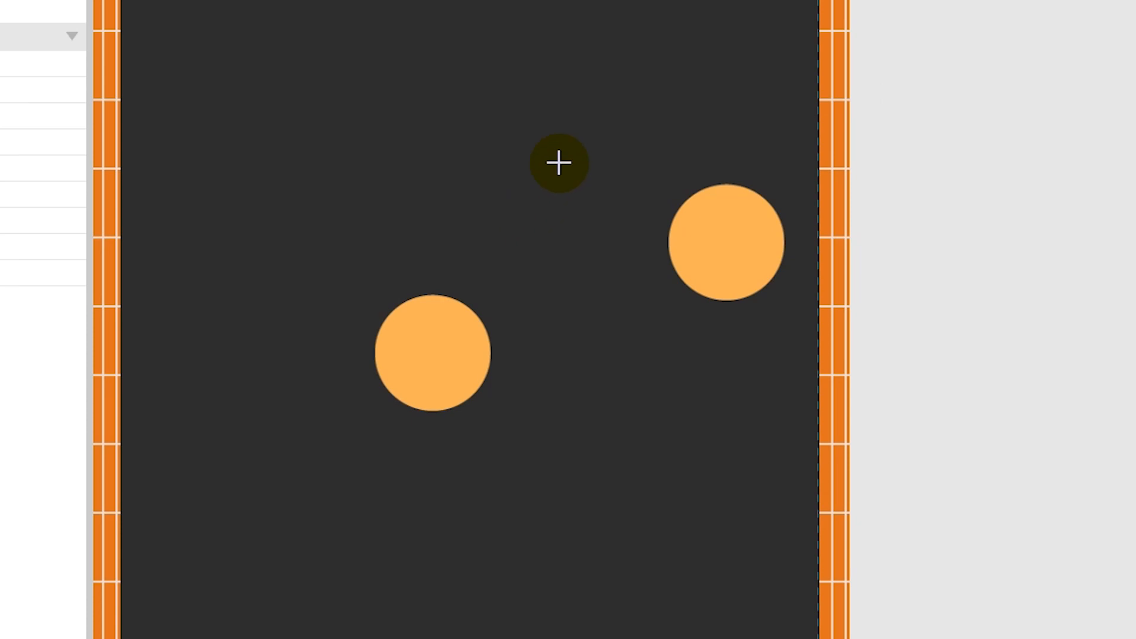
click(608, 82)
drag(662, 96, 781, 257)
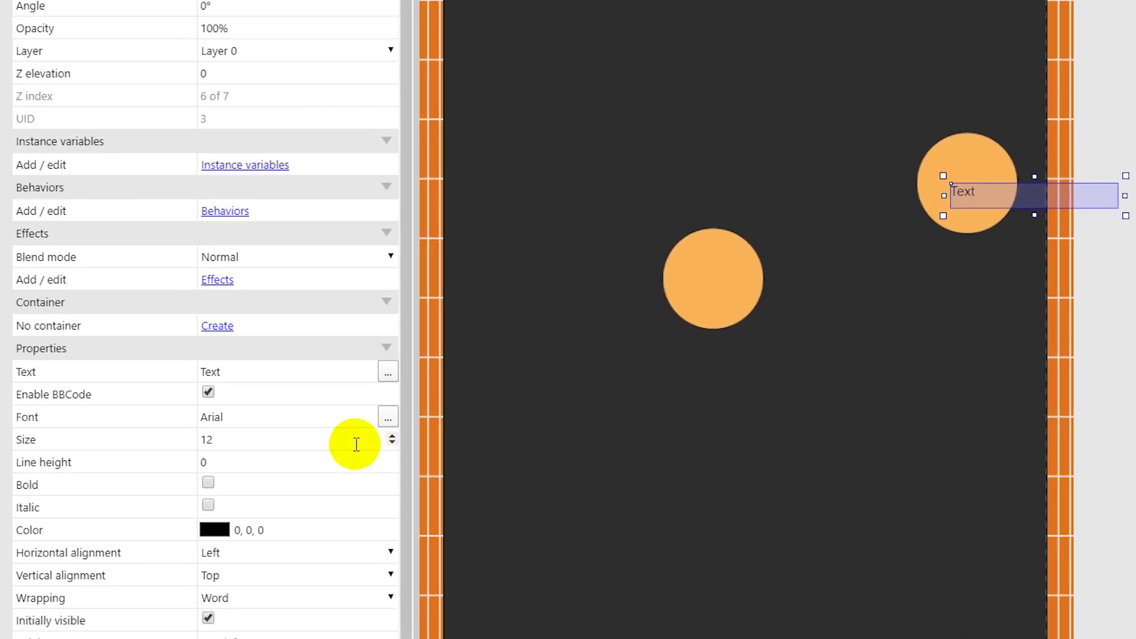
Adjust the text's font size and line height, colour it white and enlarge its box.
click(229, 475)
text(17)
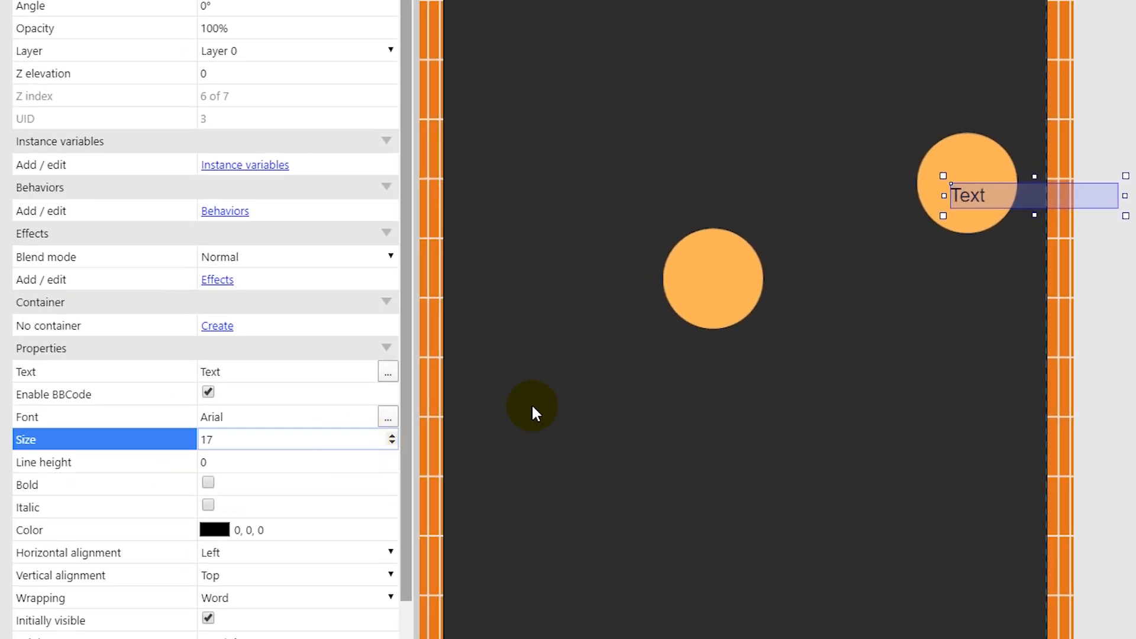
drag(949, 195, 964, 183)
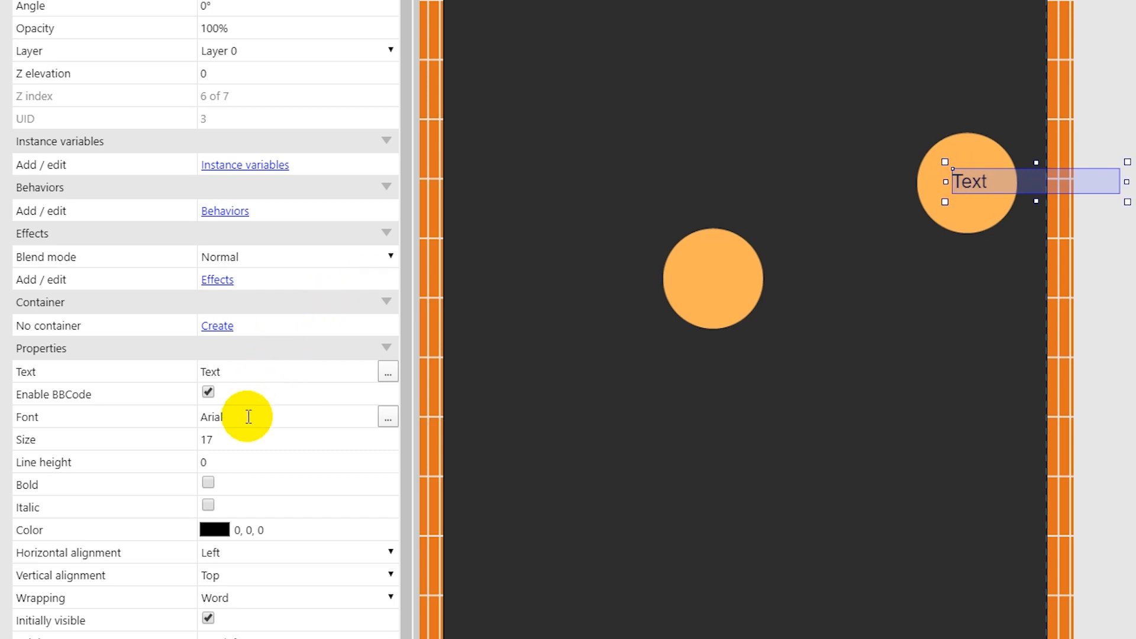
click(235, 451)
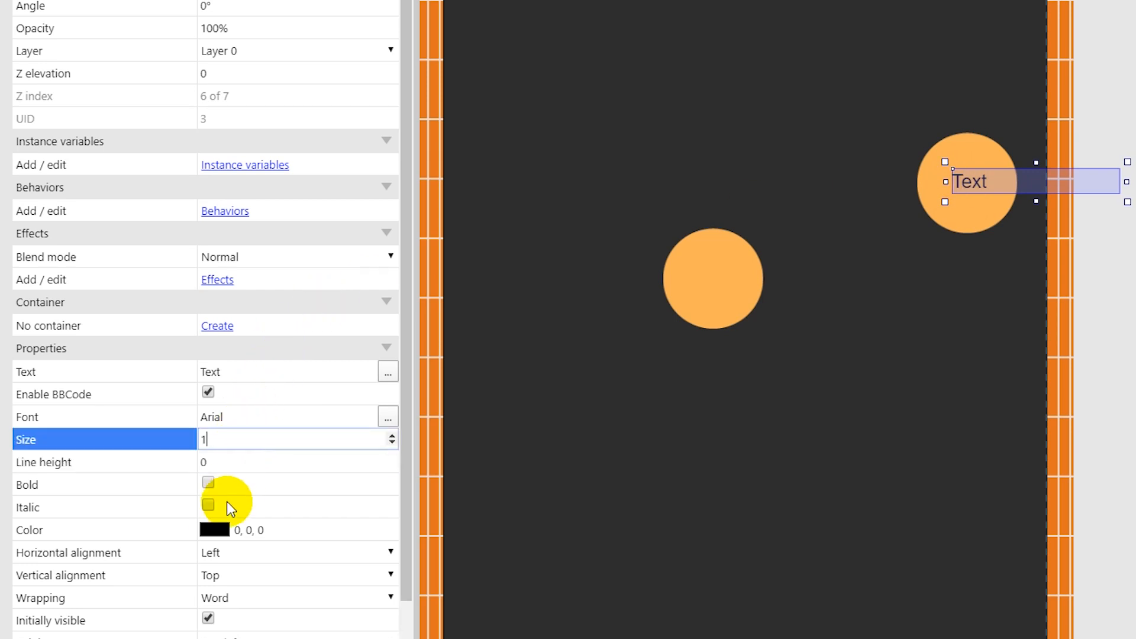
click(215, 529)
click(382, 17)
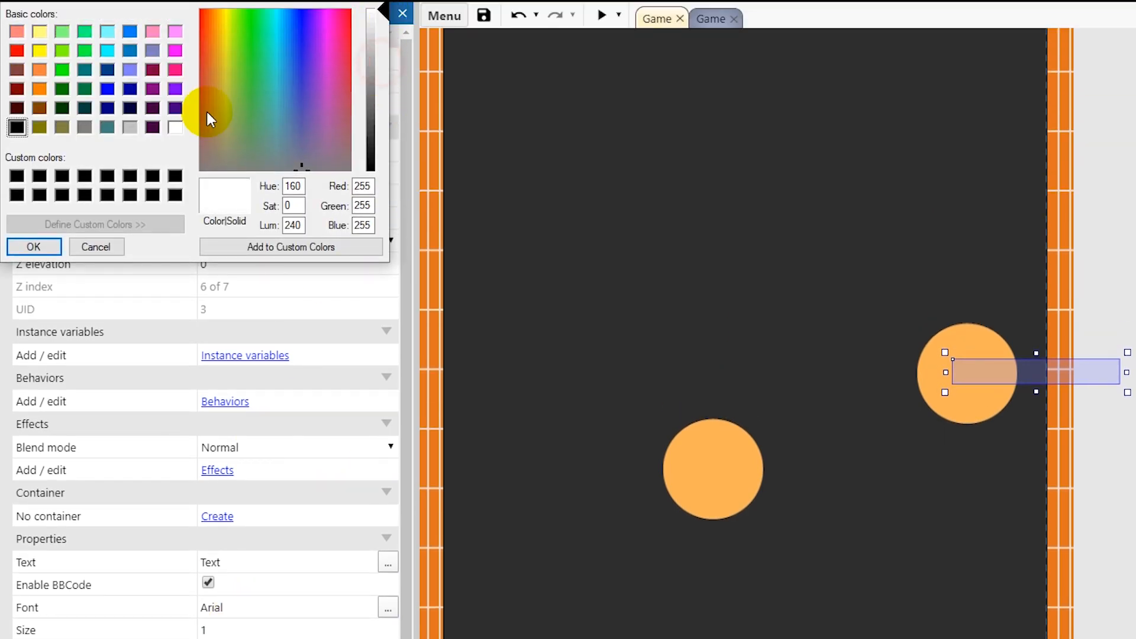
click(33, 247)
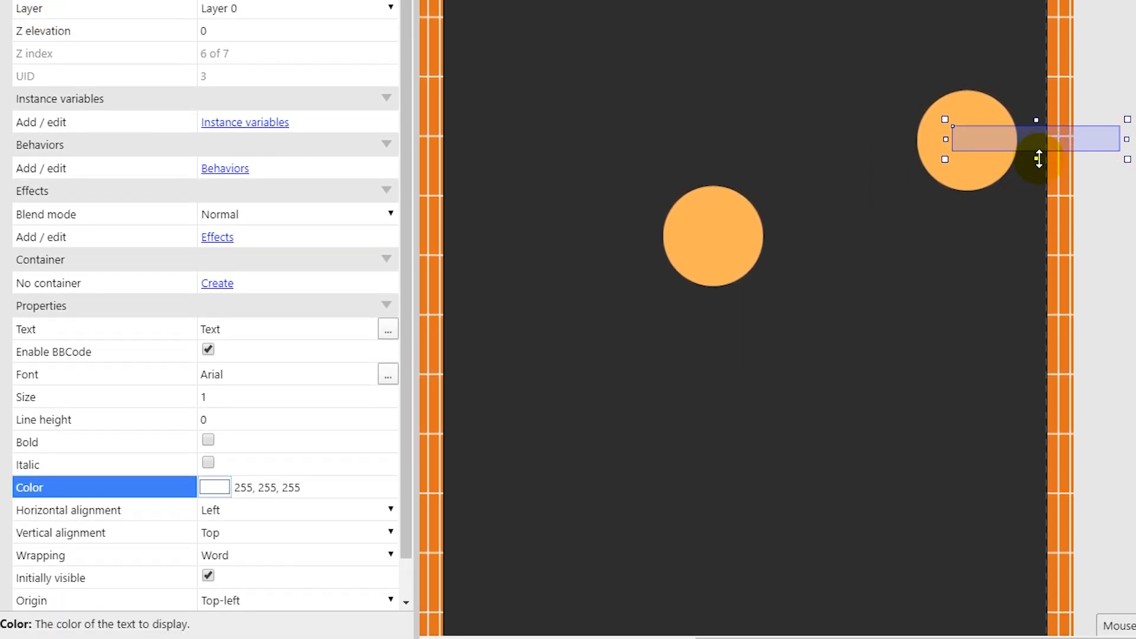
mouse_move(1035, 159)
mouse_down()
mouse_move(1036, 179)
mouse_move(1004, 154)
mouse_up()
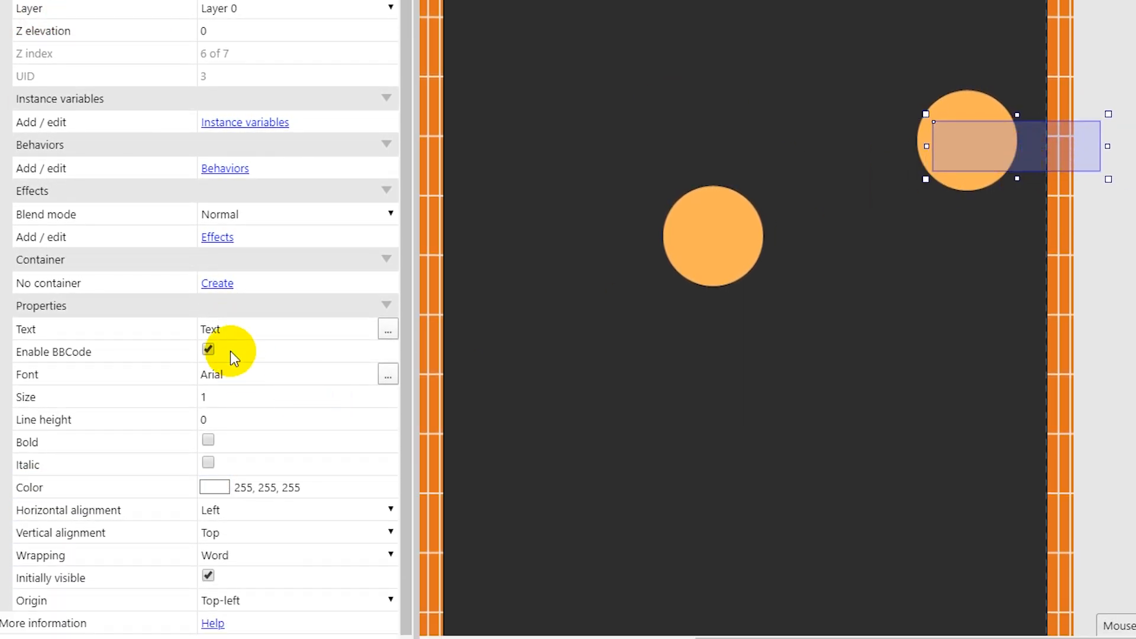
Set the text content to 1, bold, and fit the box inside the circle.
click(220, 329)
text(1)
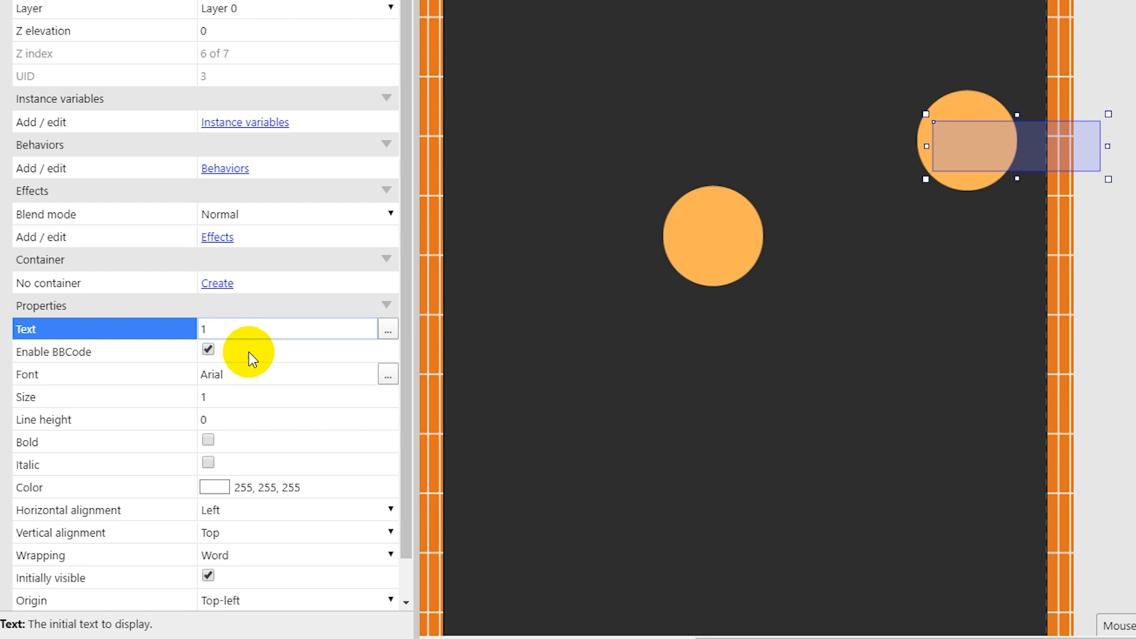
click(250, 418)
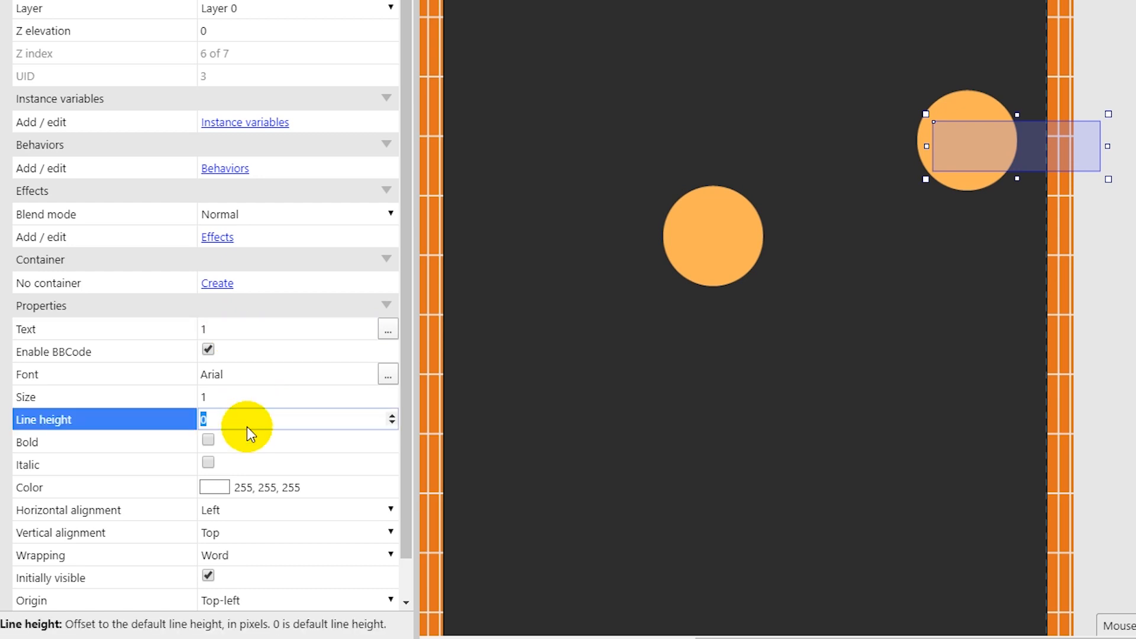
click(243, 397)
text(5)
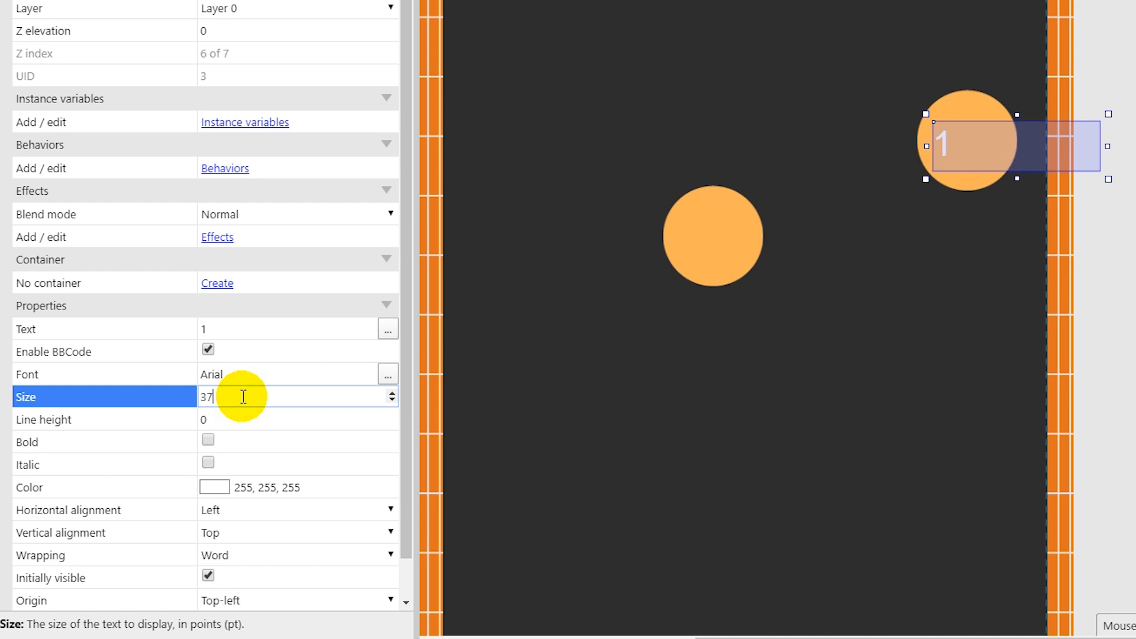
click(208, 441)
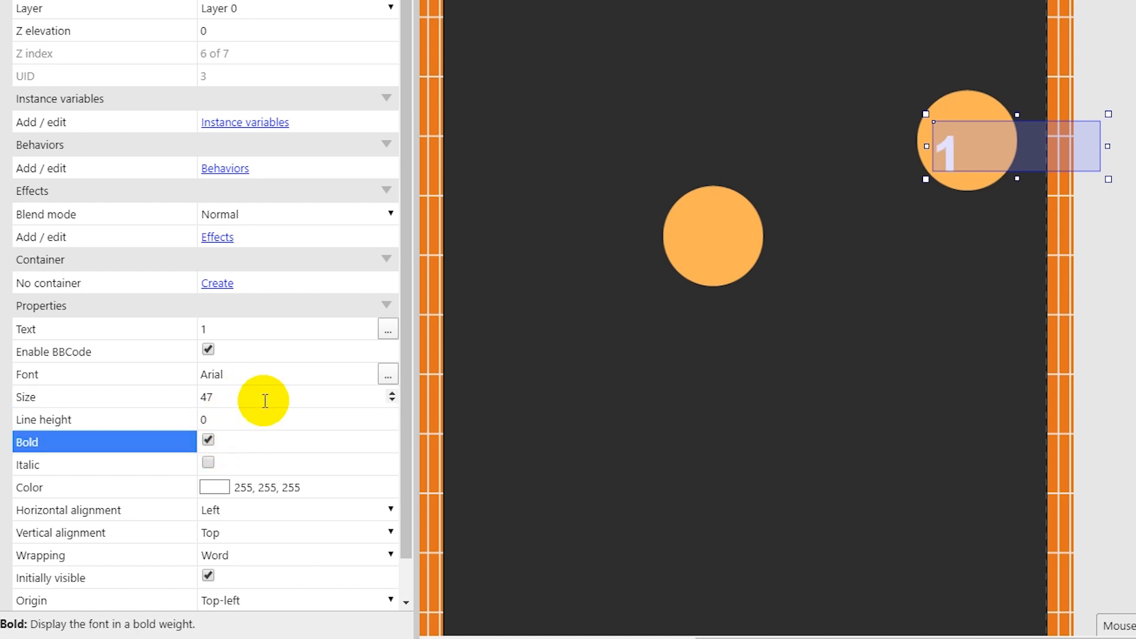
drag(1017, 178, 1018, 196)
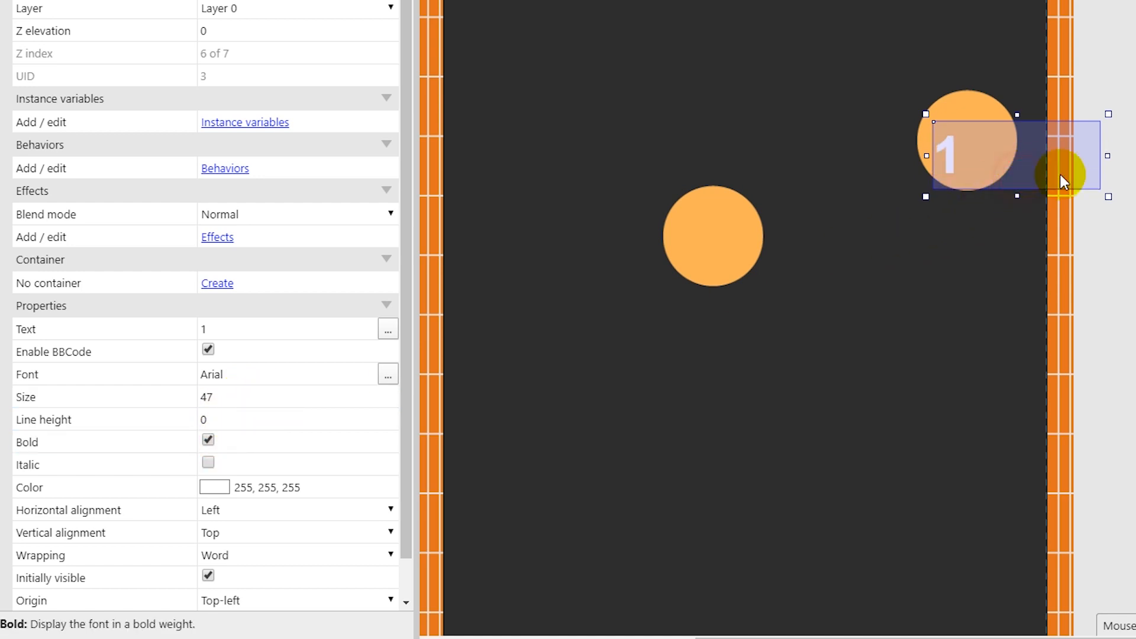
drag(1108, 156, 970, 154)
Try content 111, widen the box, then set the content back to 1.
click(294, 324)
text(11)
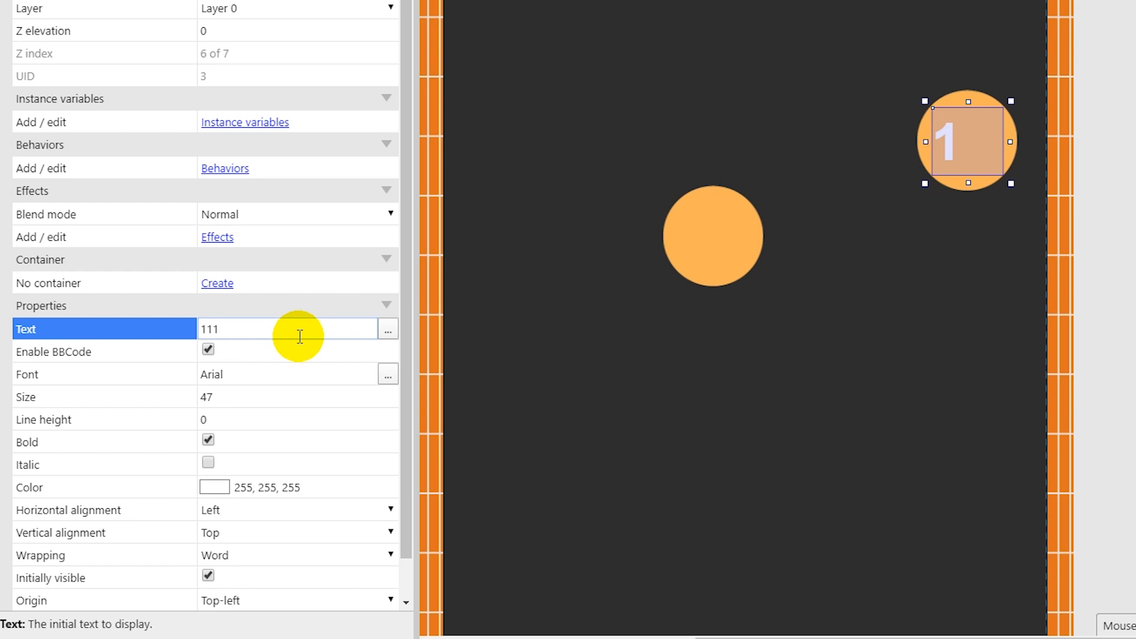
click(295, 346)
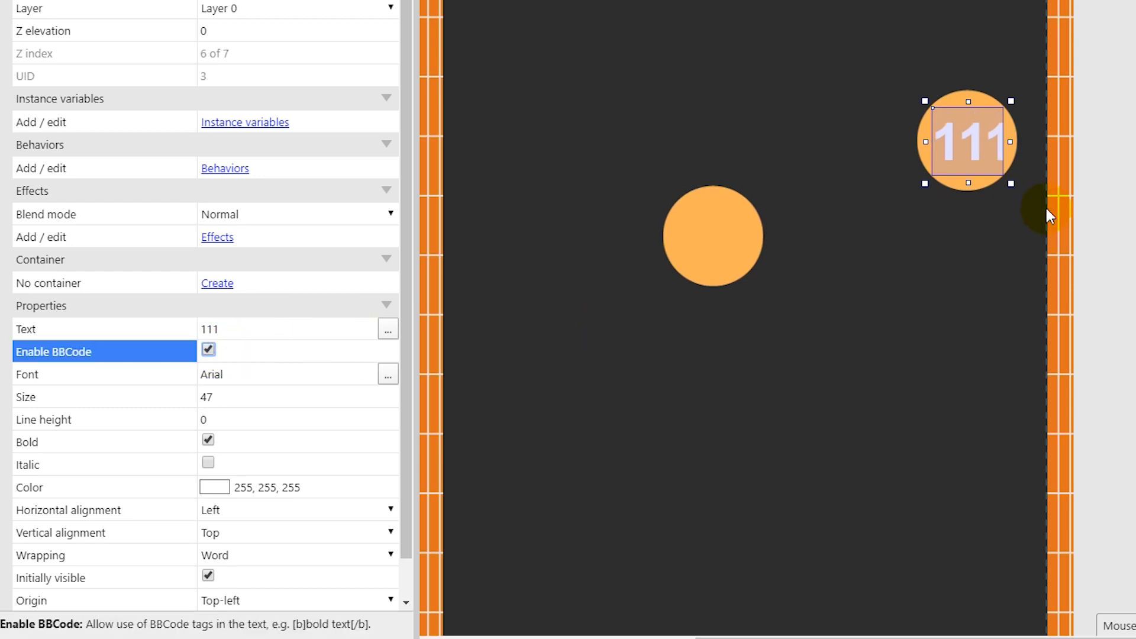
drag(1015, 144, 1021, 144)
click(994, 152)
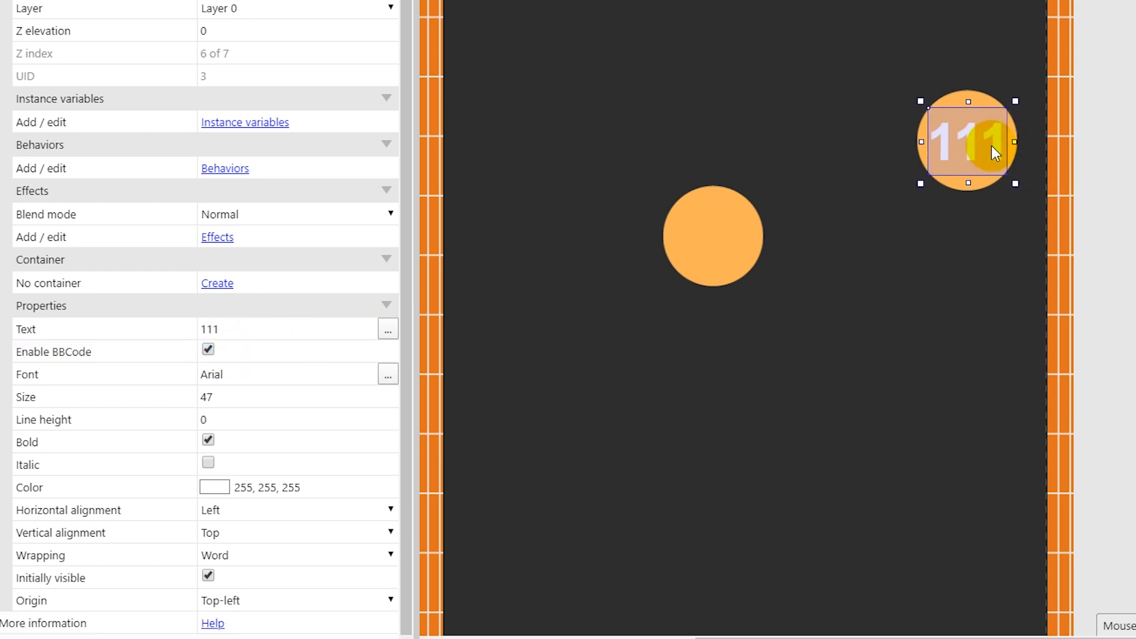
click(229, 401)
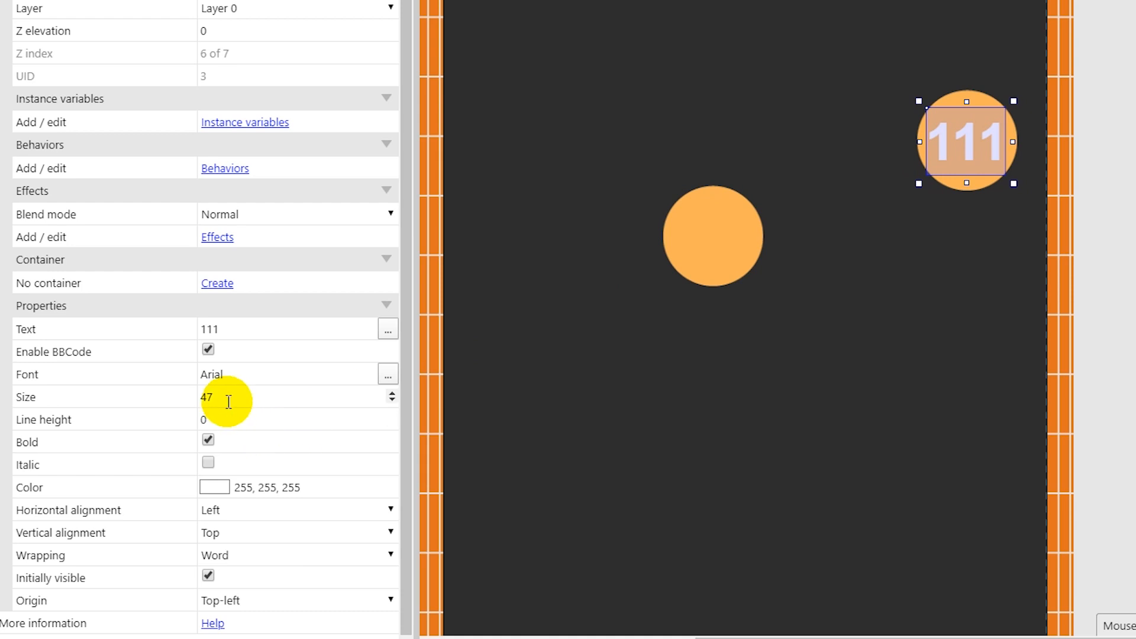
click(241, 328)
text(1)
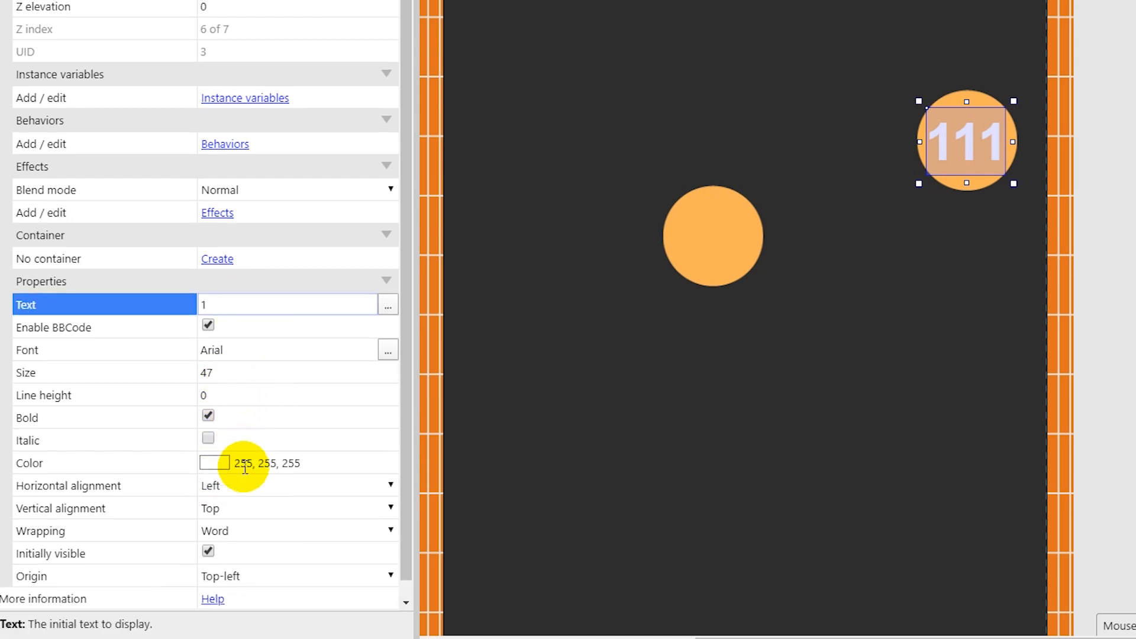
scroll(246, 468, down, 1)
Align the number Center horizontally and Top vertically.
click(247, 470)
click(254, 502)
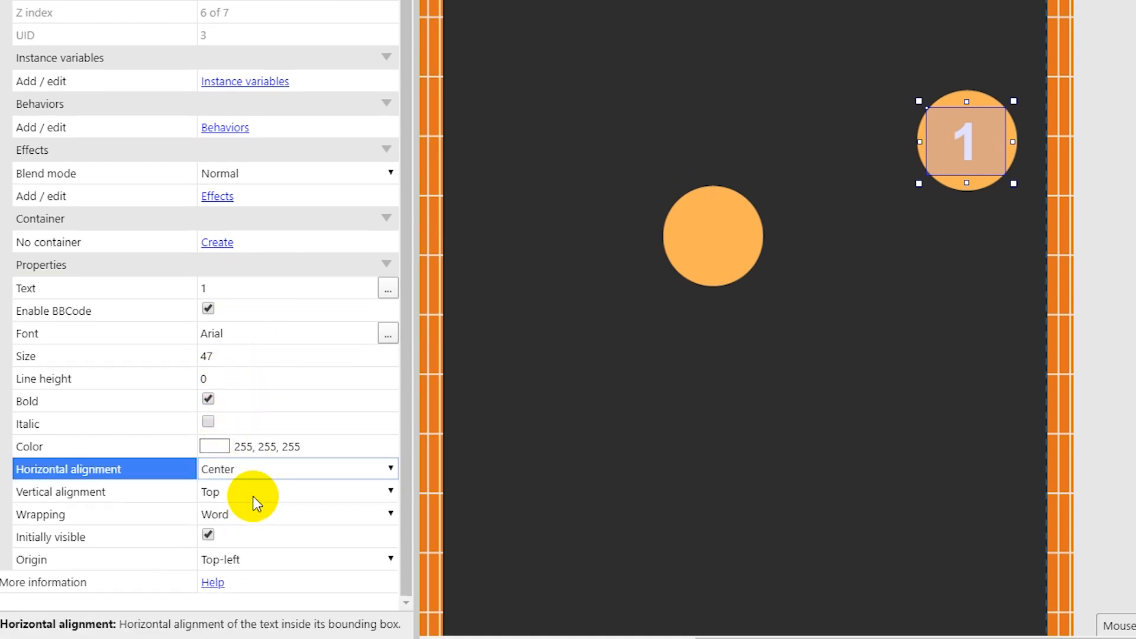
click(941, 149)
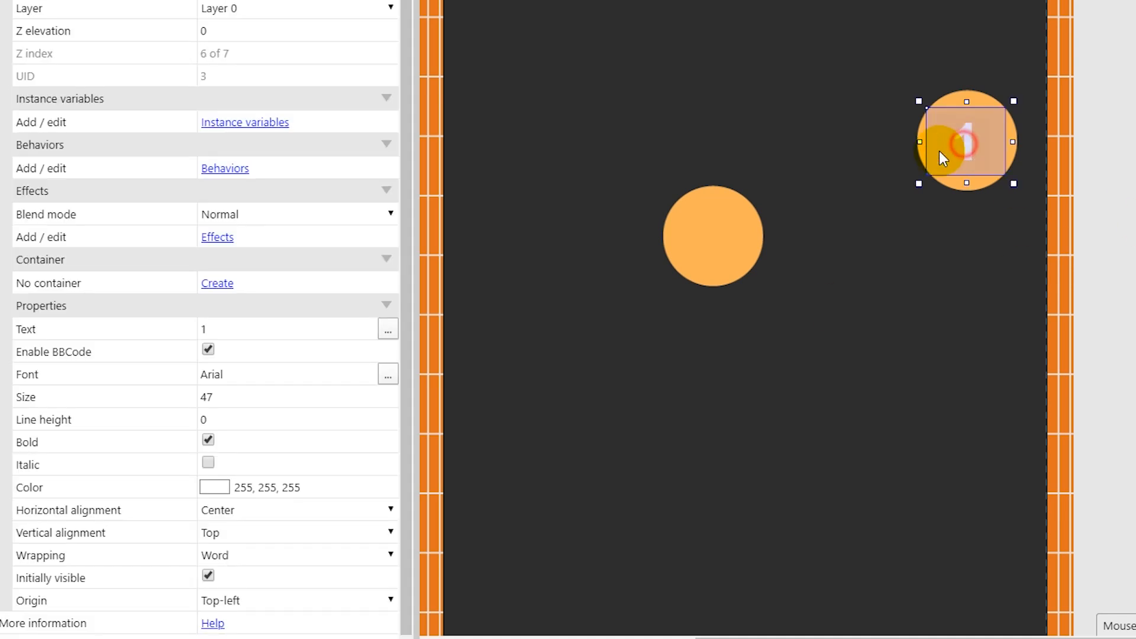
click(245, 532)
click(245, 565)
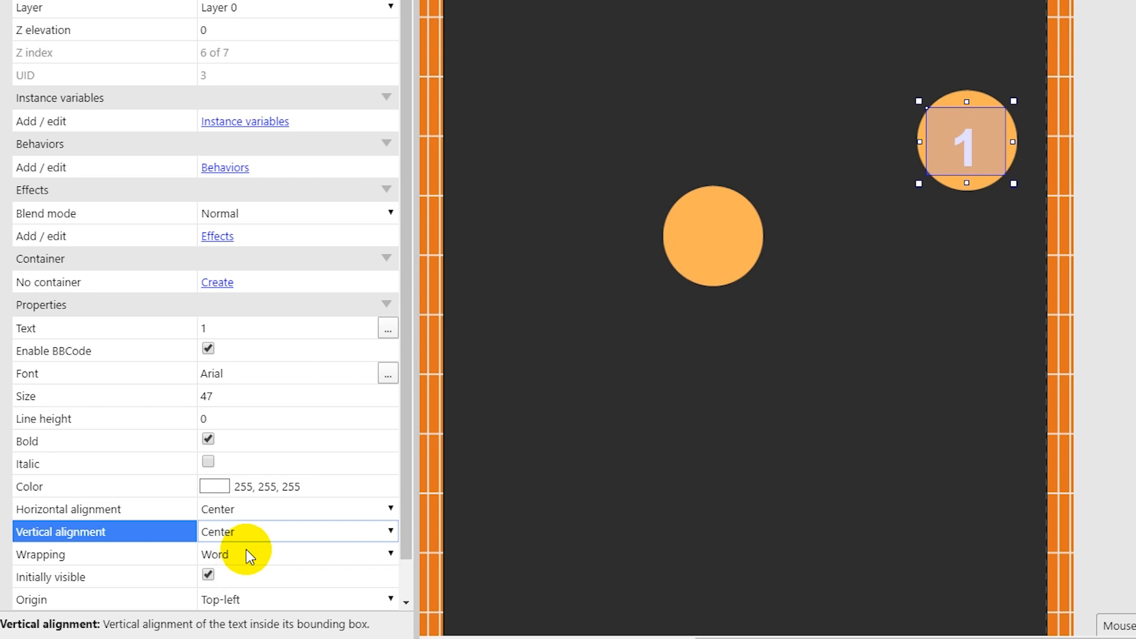
click(247, 532)
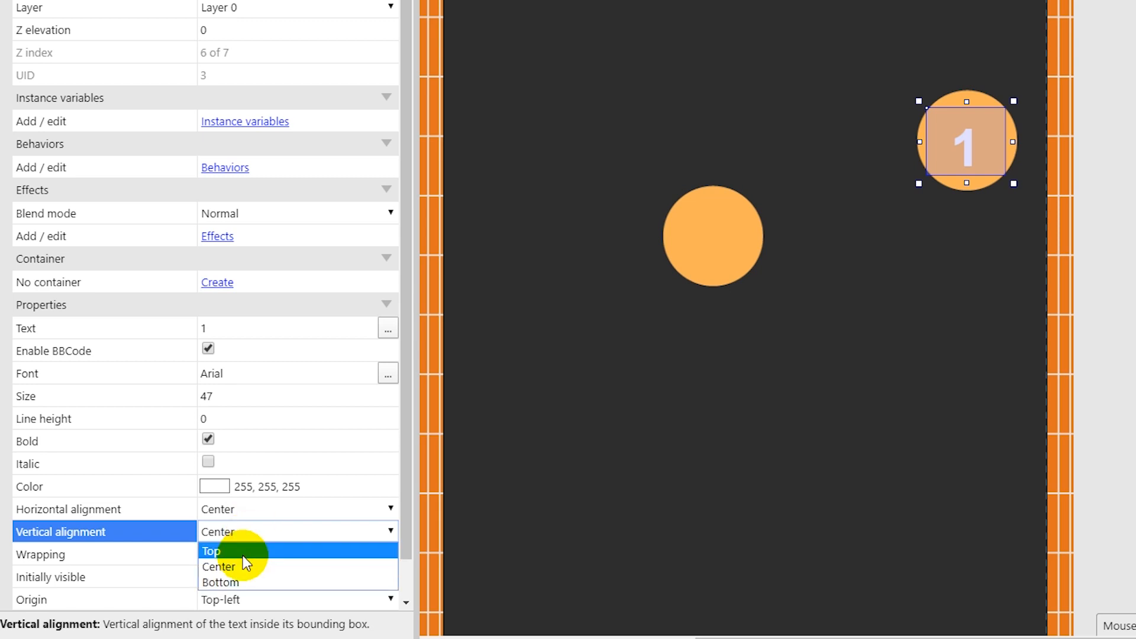
click(243, 550)
scroll(243, 556, down, 1)
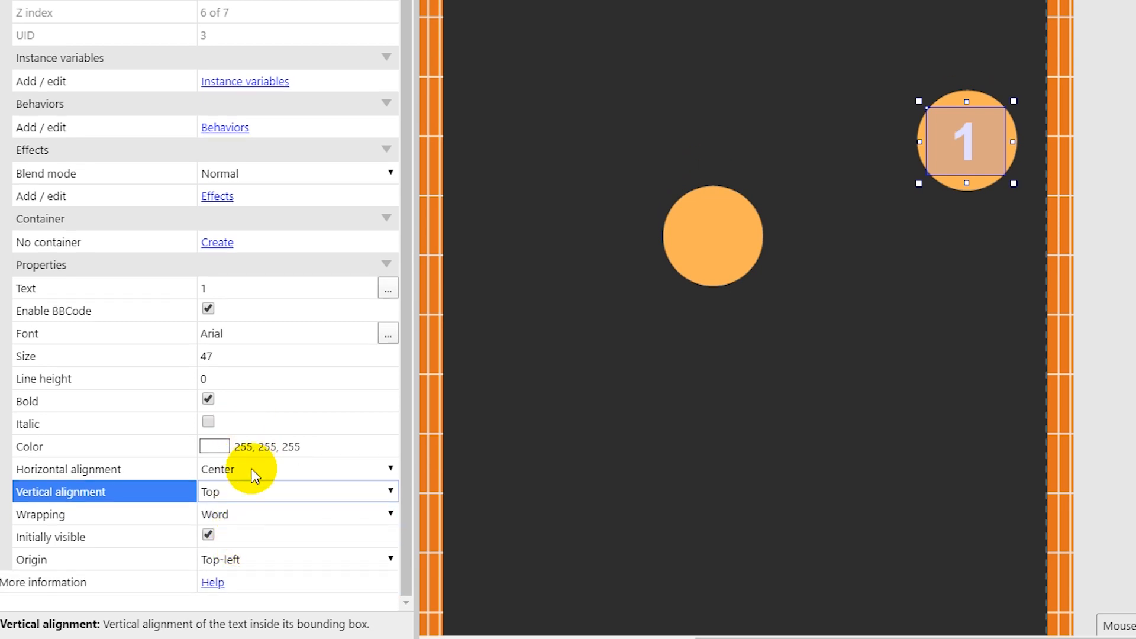
click(1108, 275)
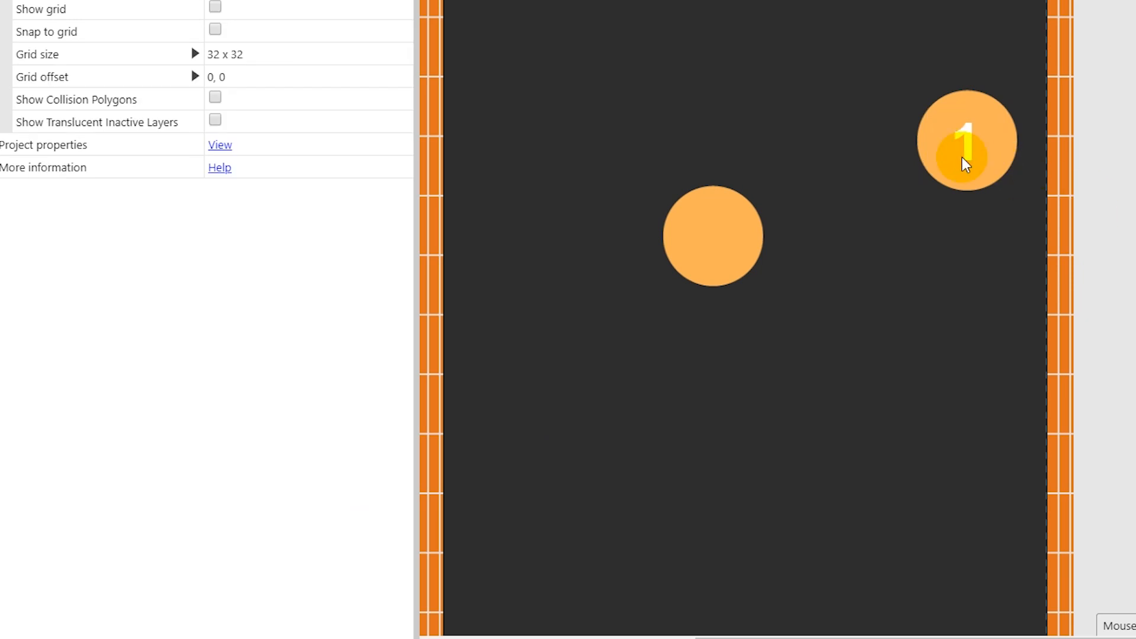
click(967, 158)
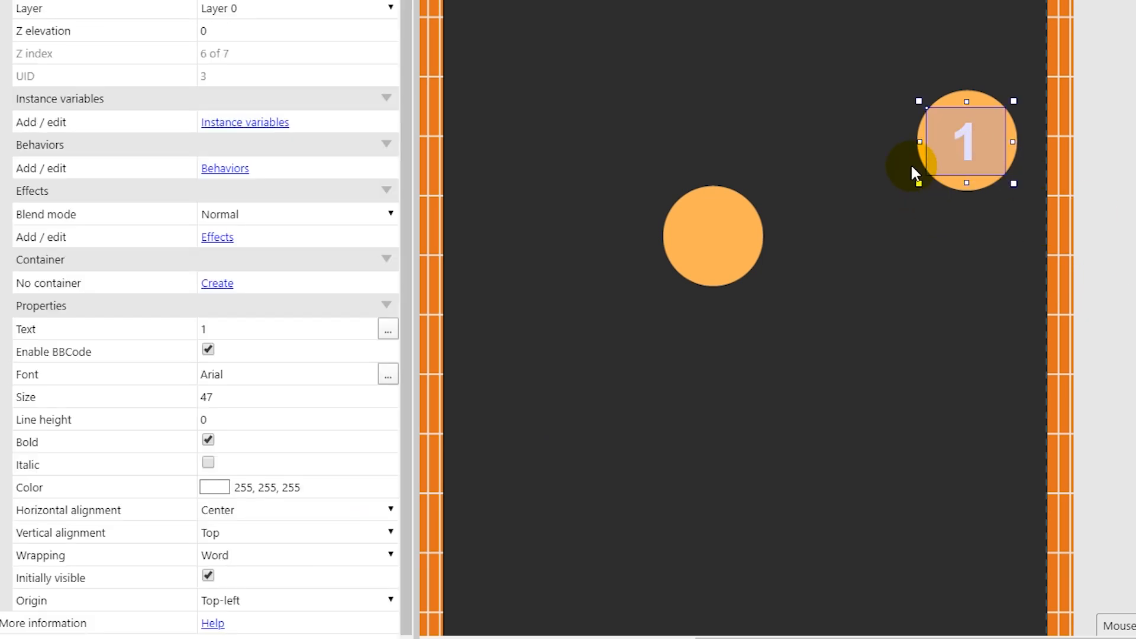
Add the Pin behavior to the text object.
click(224, 168)
click(822, 147)
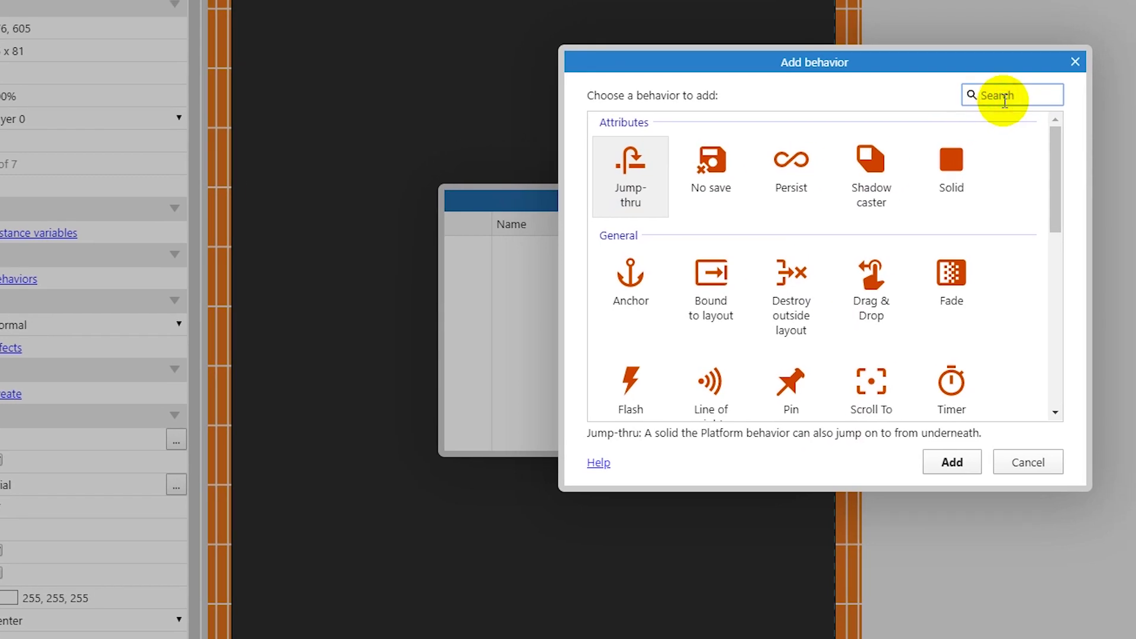
text(pin)
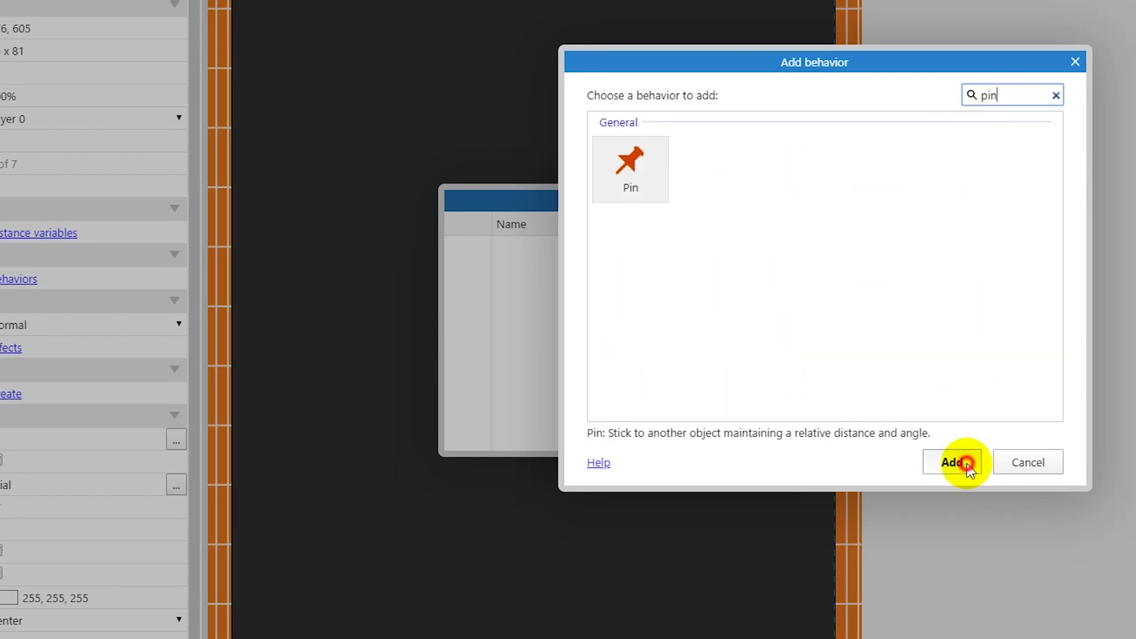
click(953, 463)
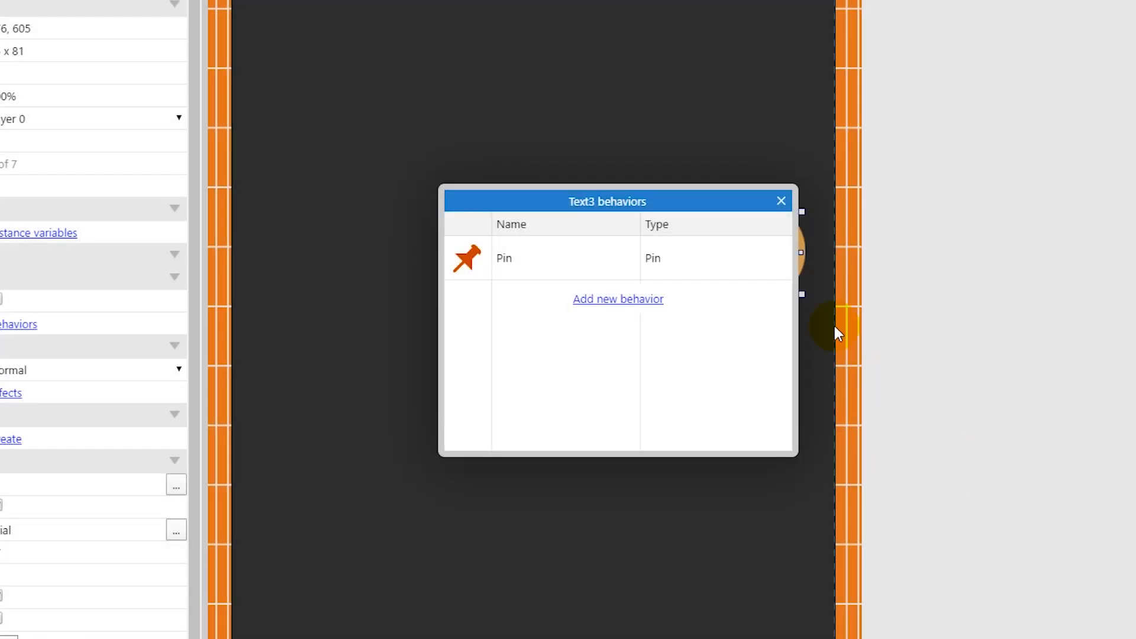
click(780, 206)
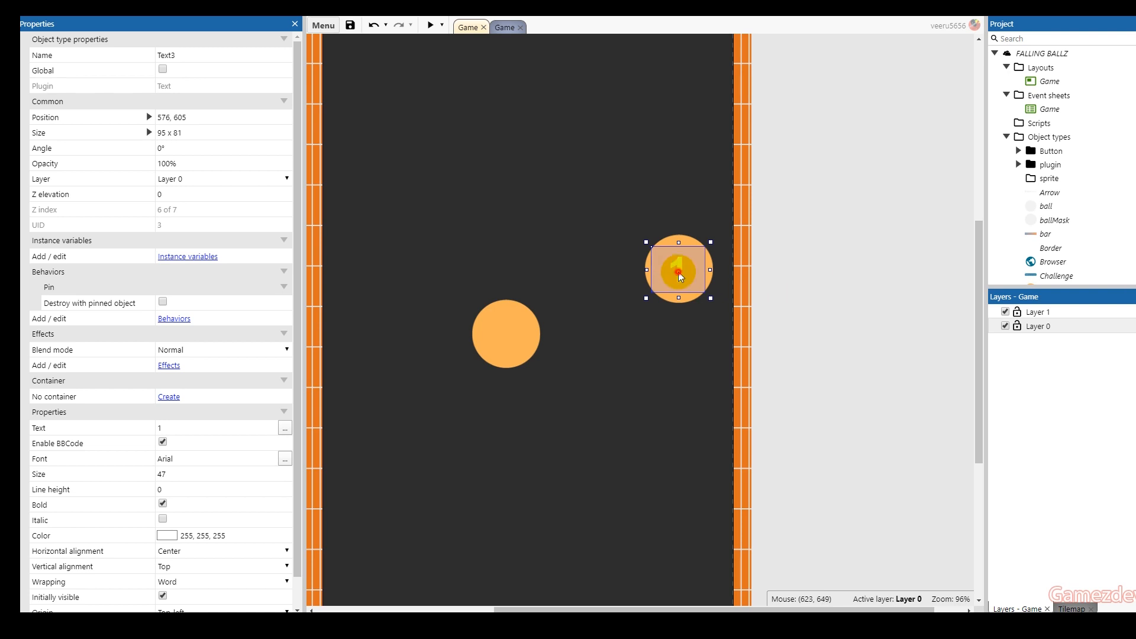
Rename the text object to numtxt.
double_click(201, 51)
text(numtxt)
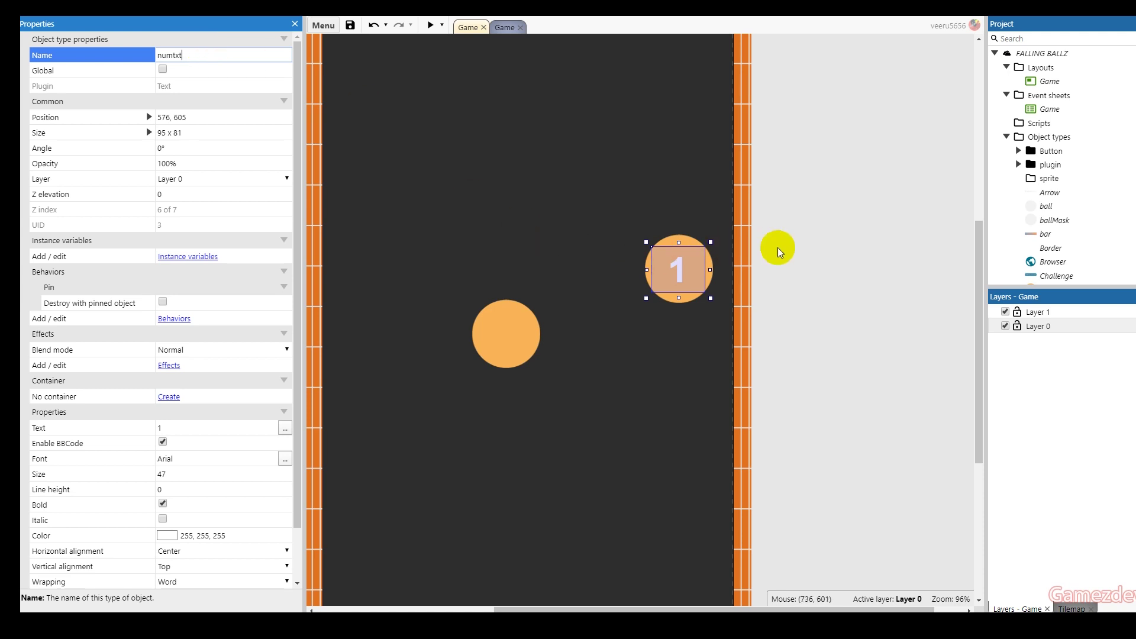
click(778, 252)
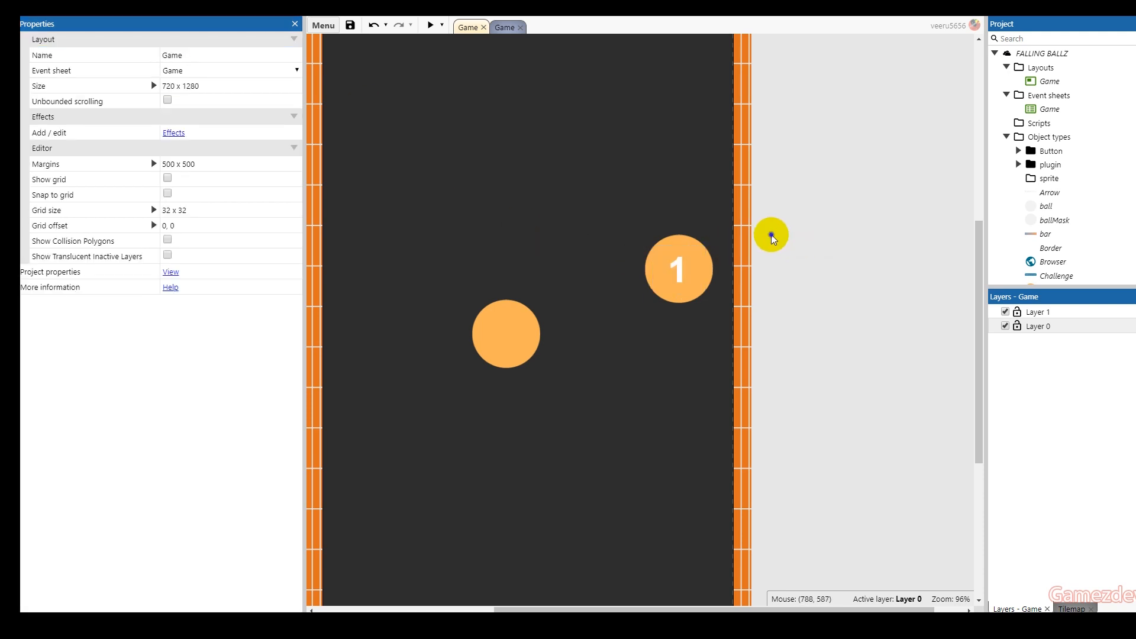
right_click(772, 236)
click(682, 273)
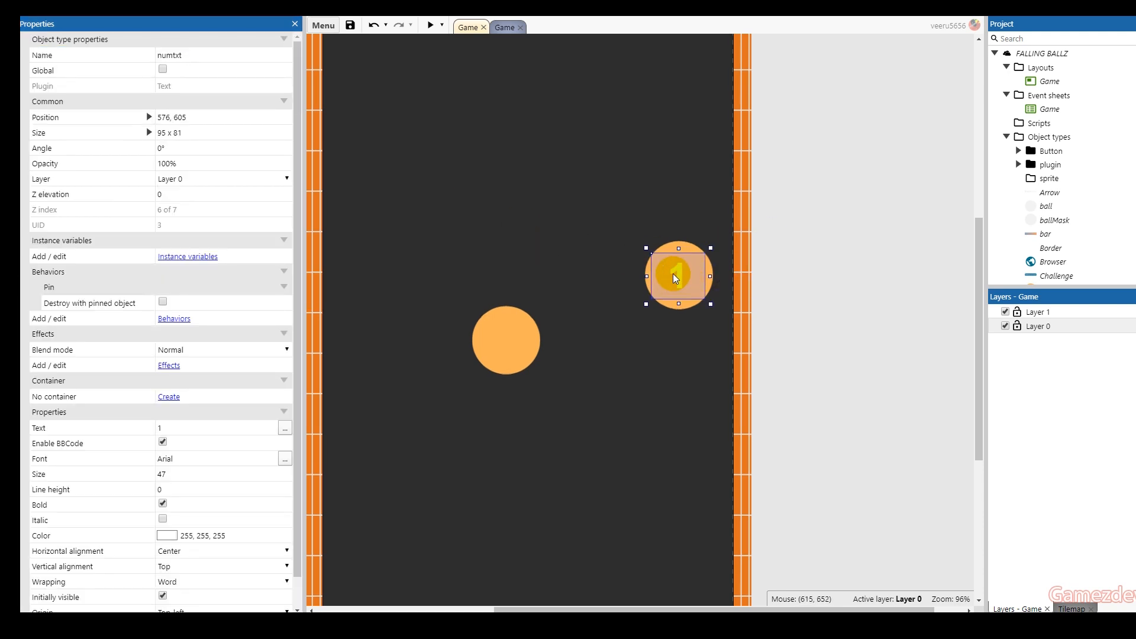
scroll(680, 277, up, 2)
Drag numtxt above the layout's top edge.
drag(680, 391, 806, 181)
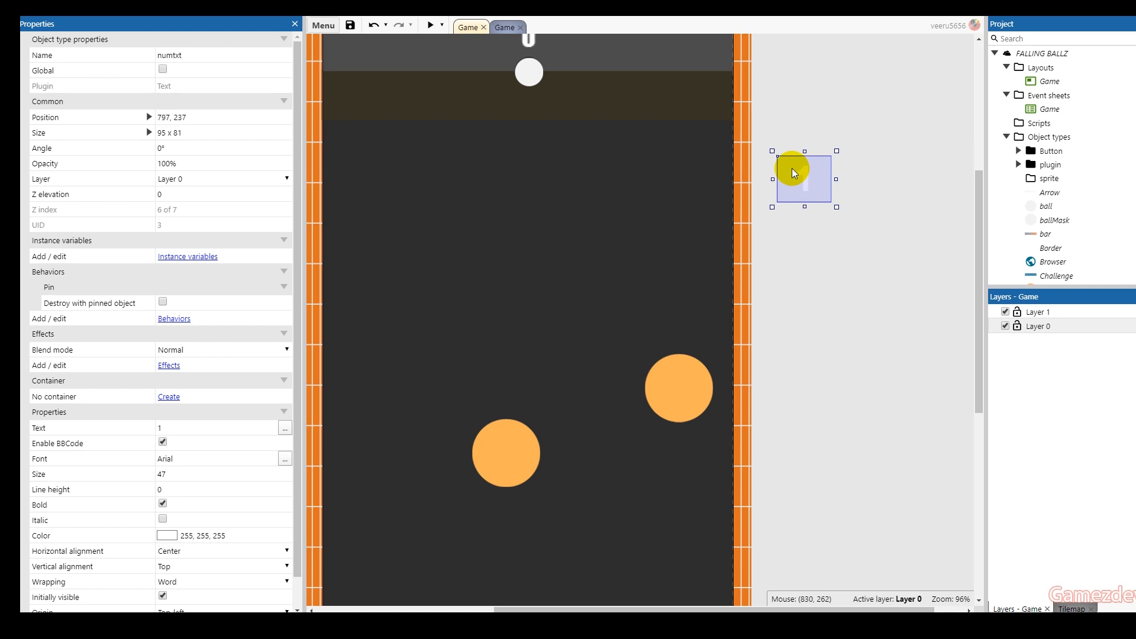
scroll(793, 173, up, 3)
mouse_move(790, 315)
mouse_down()
mouse_move(677, 160)
mouse_move(680, 133)
mouse_up()
scroll(577, 104, down, 2)
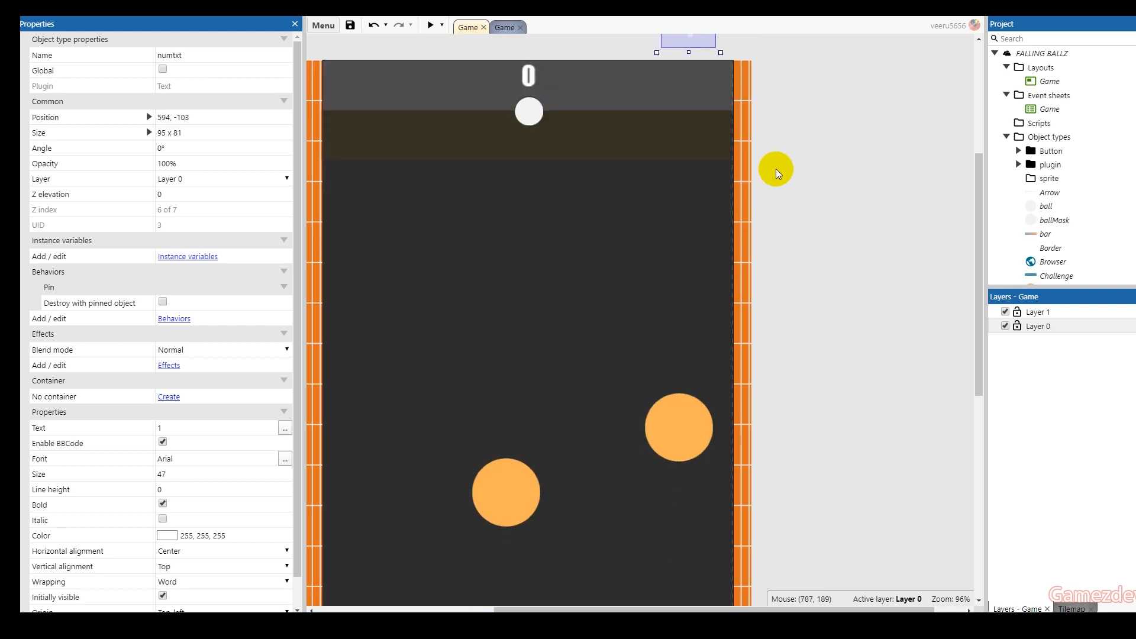
right_click(815, 203)
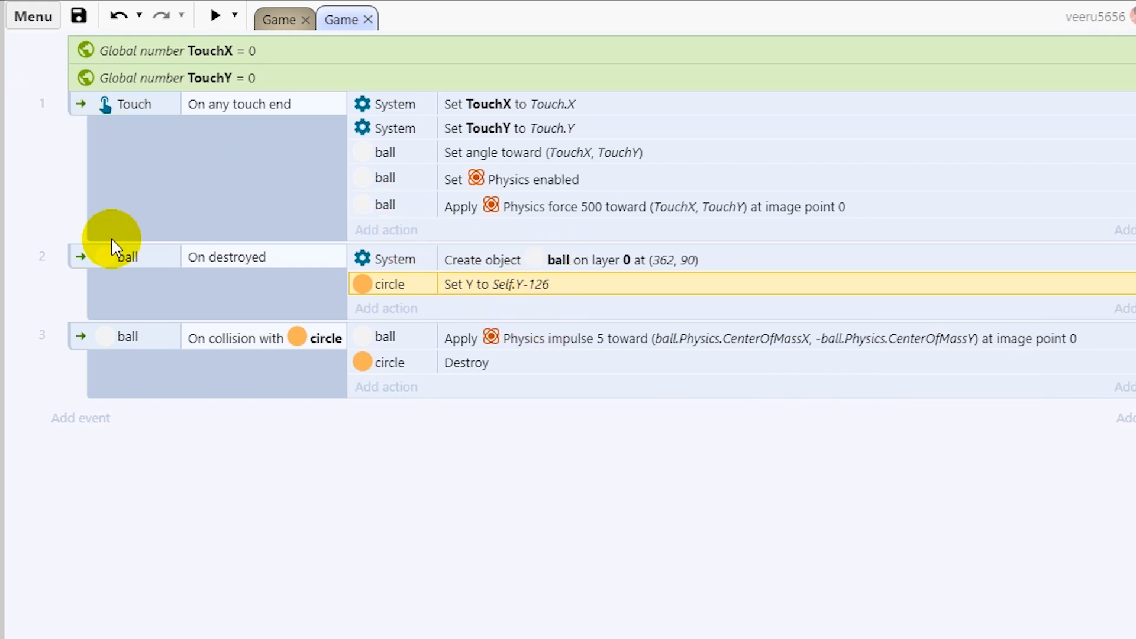
Add a global number variable num with initial value 0.
right_click(275, 552)
click(376, 633)
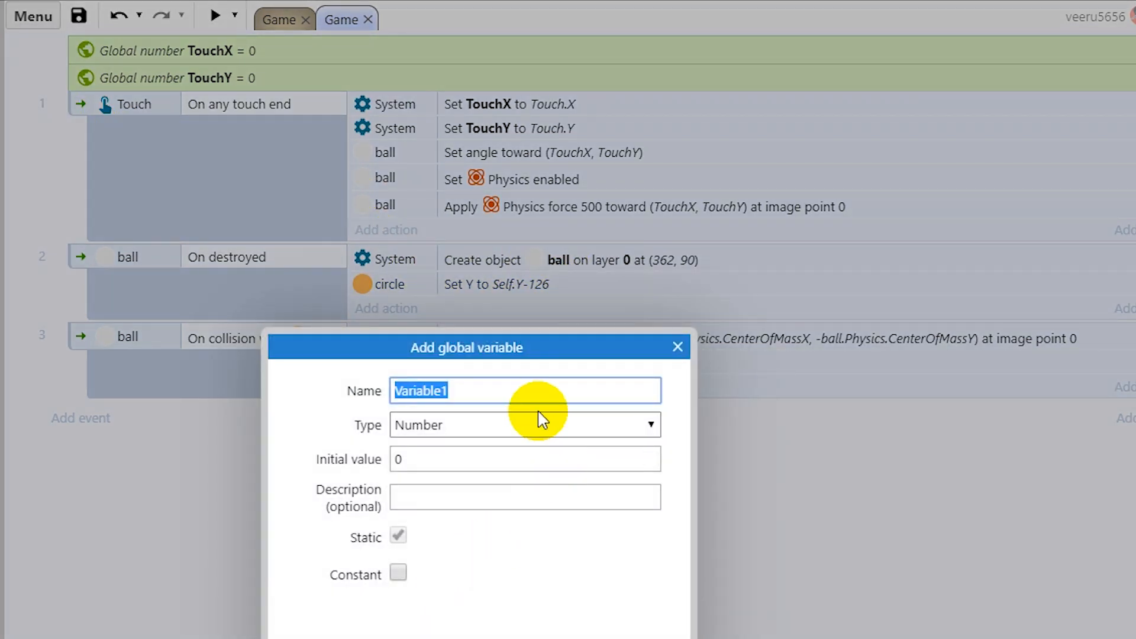
text(num)
key(Return)
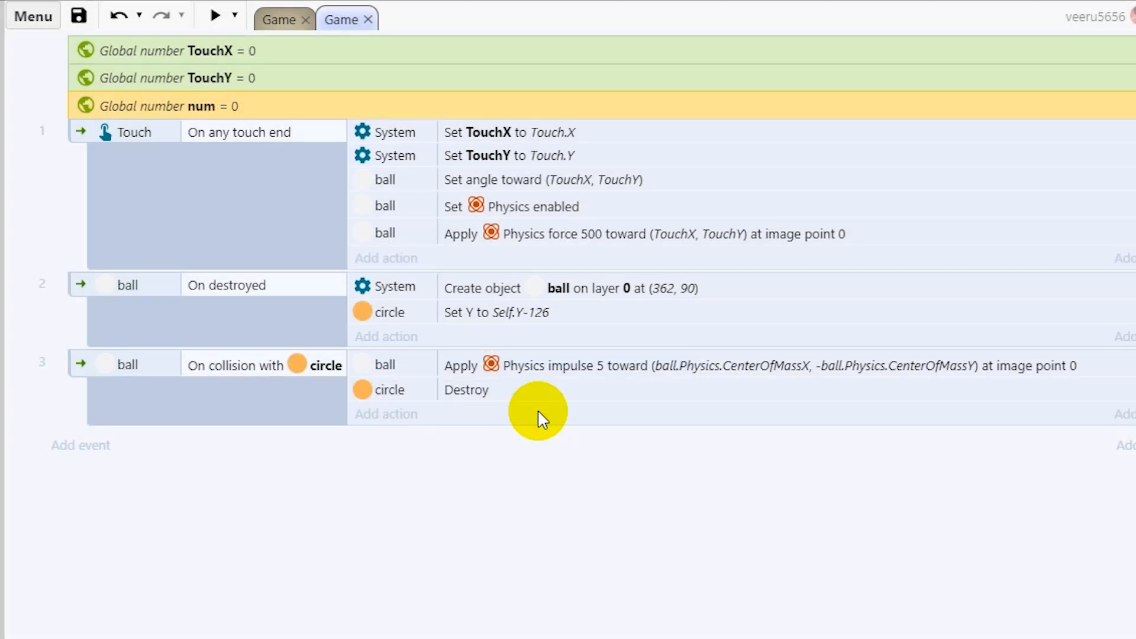
Add a new event with the circle On created condition.
click(84, 446)
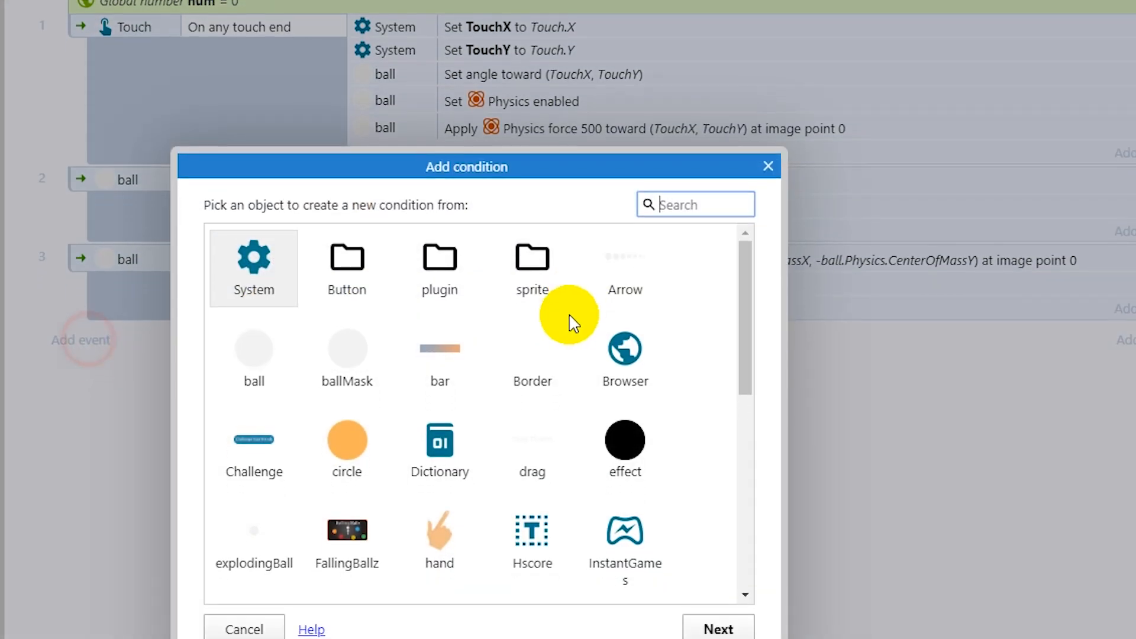
double_click(355, 386)
click(685, 155)
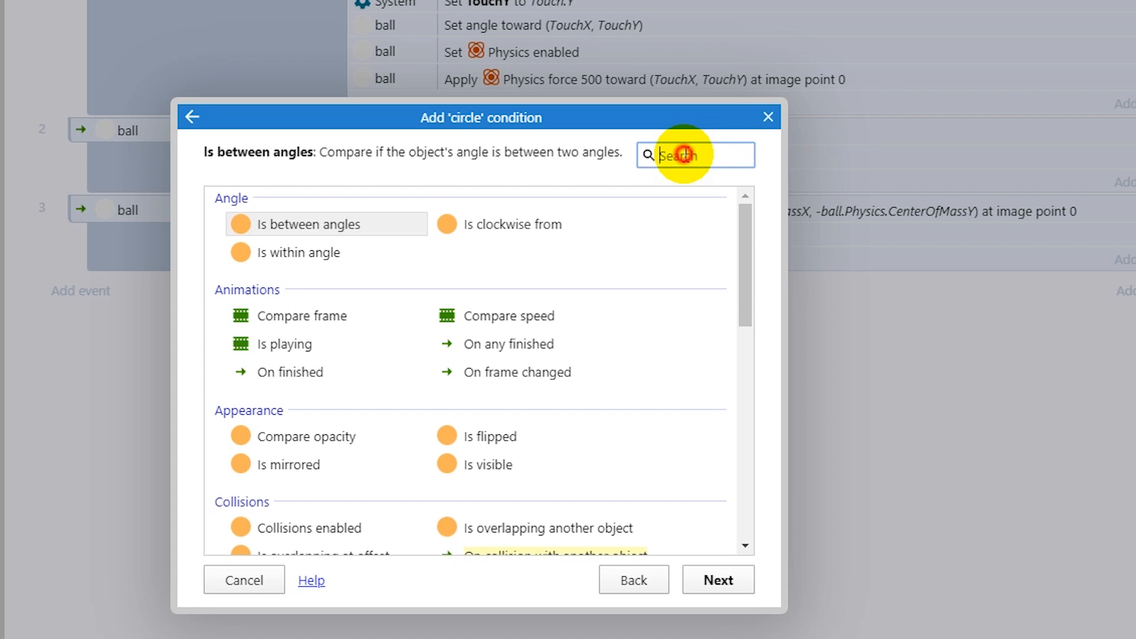
text(crea)
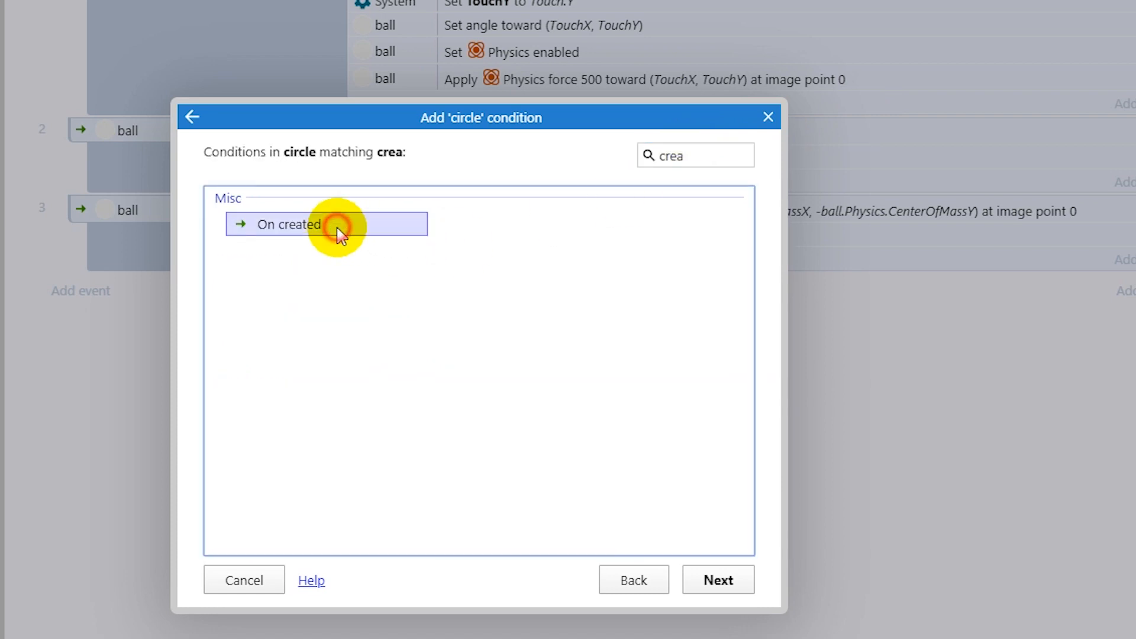
double_click(337, 226)
Start a System Add to action on the event to add 1 to num.
click(388, 287)
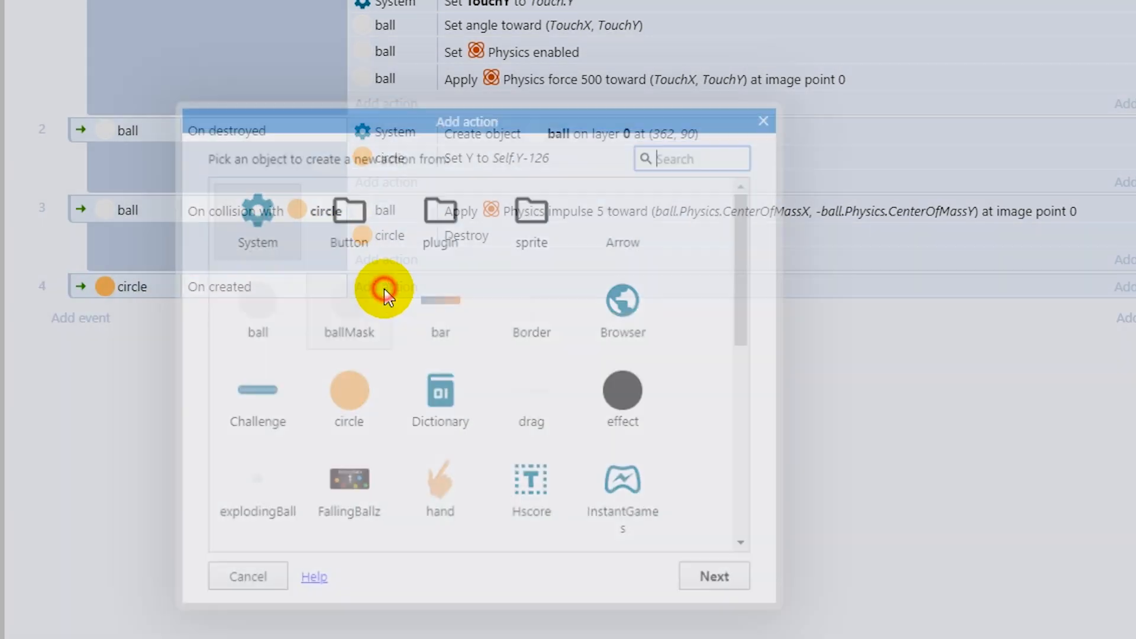
click(273, 222)
double_click(273, 218)
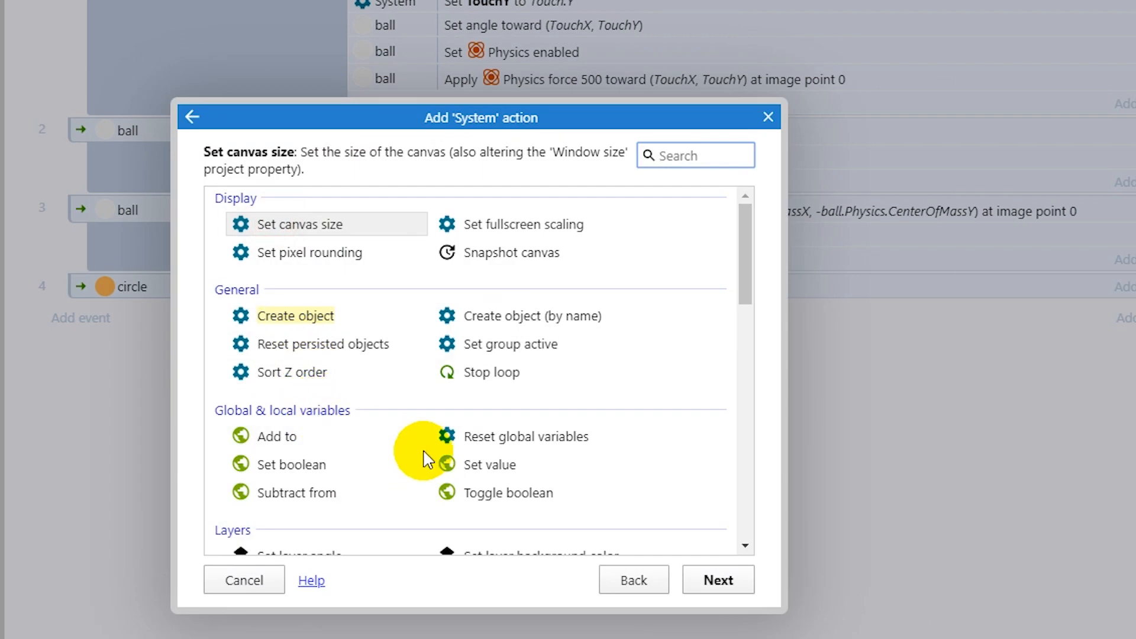
click(278, 436)
double_click(277, 435)
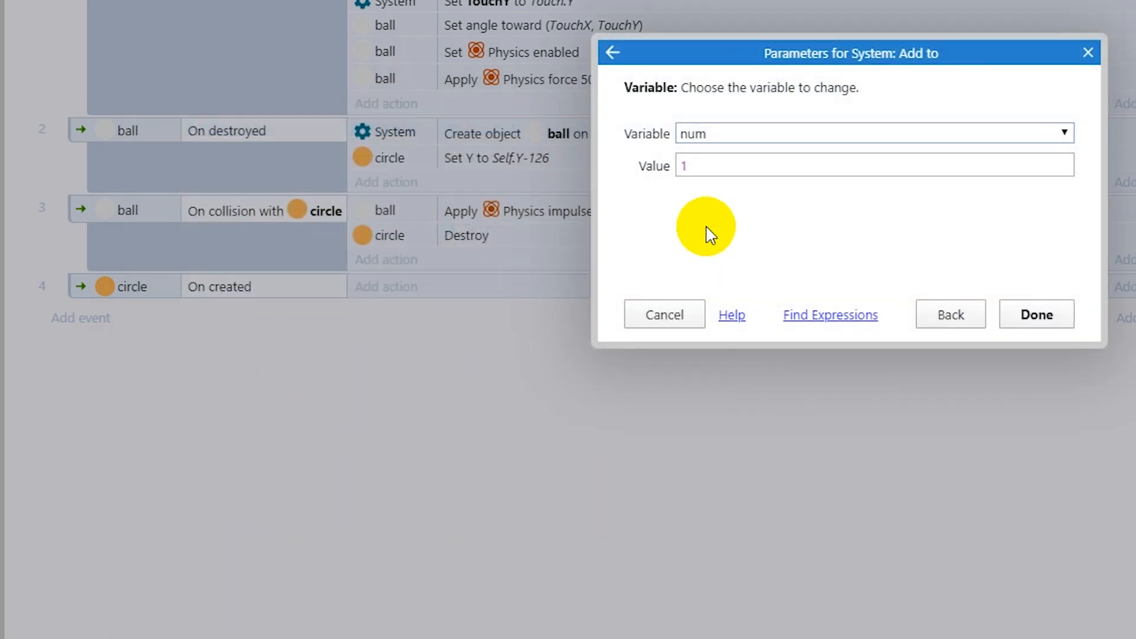
Confirm adding 1 to num, then make the circle spawn a numtxt object on creation.
click(1033, 312)
click(389, 311)
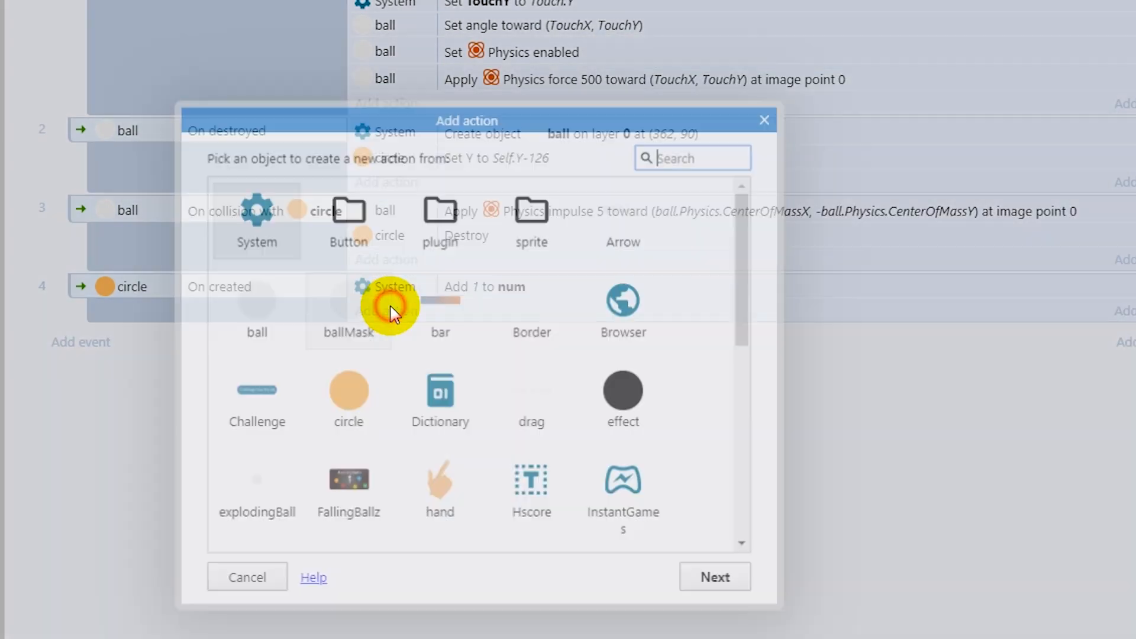
click(345, 391)
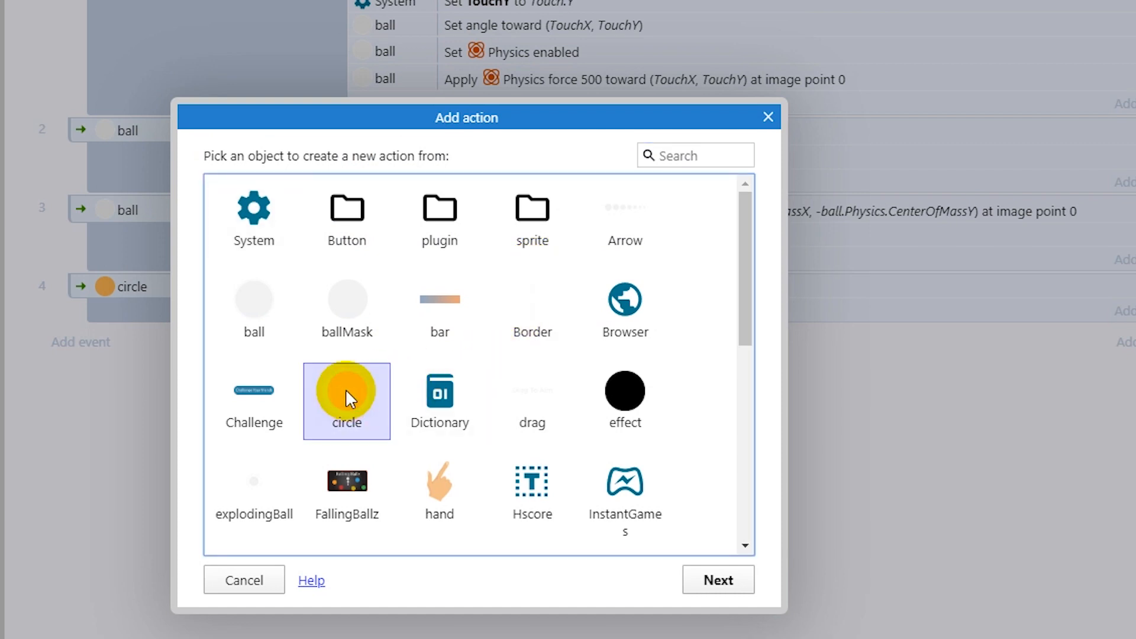
double_click(349, 404)
text(s)
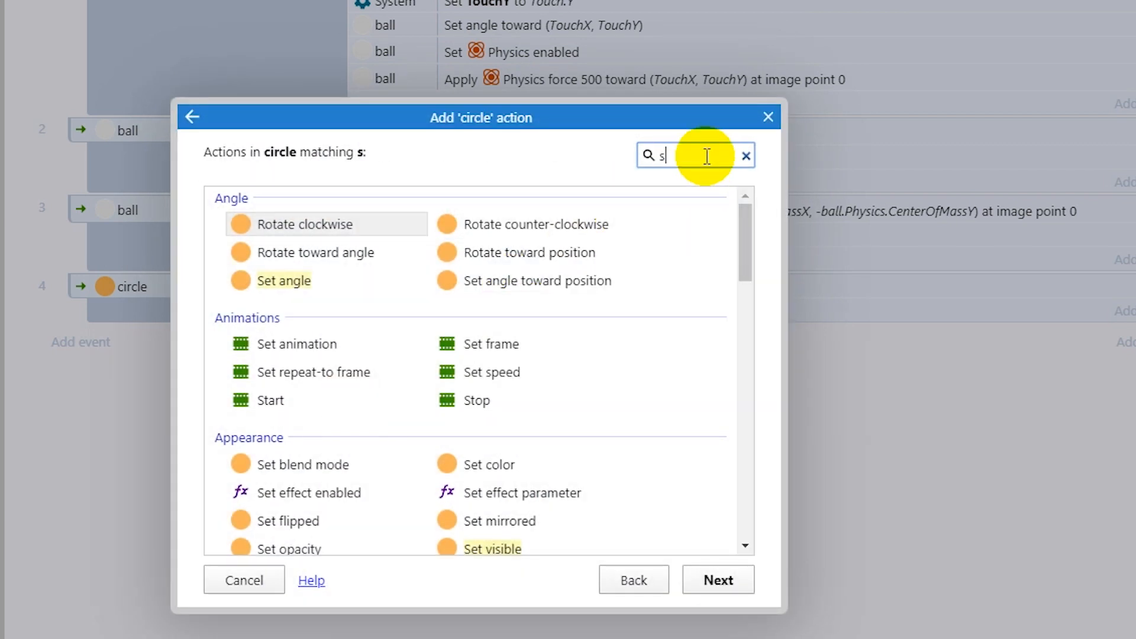
text(p)
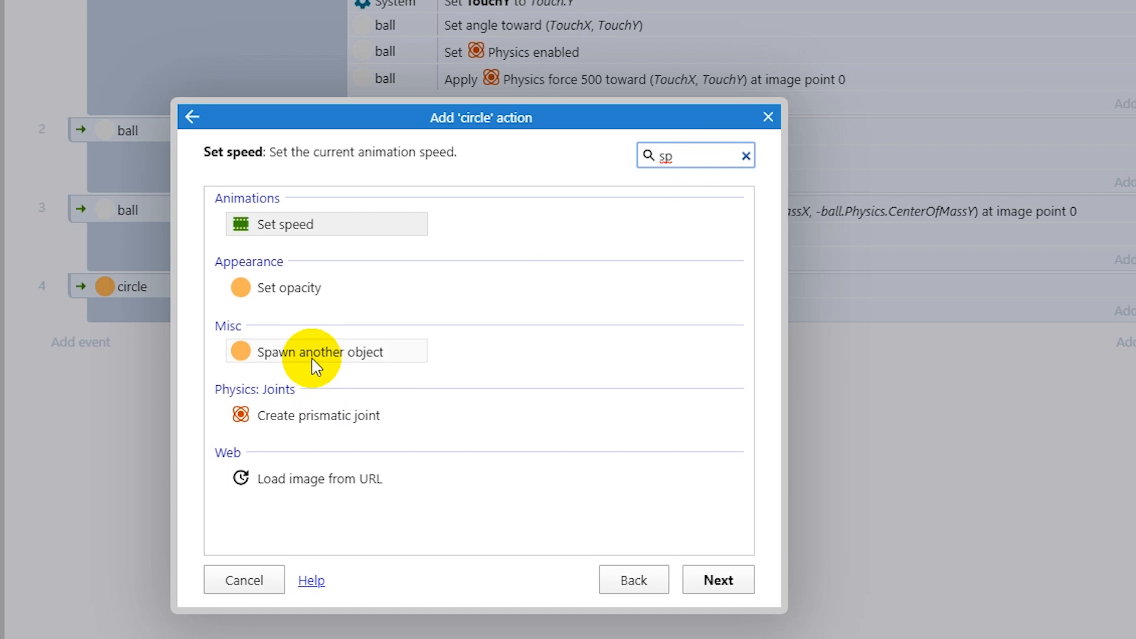
double_click(302, 352)
click(847, 151)
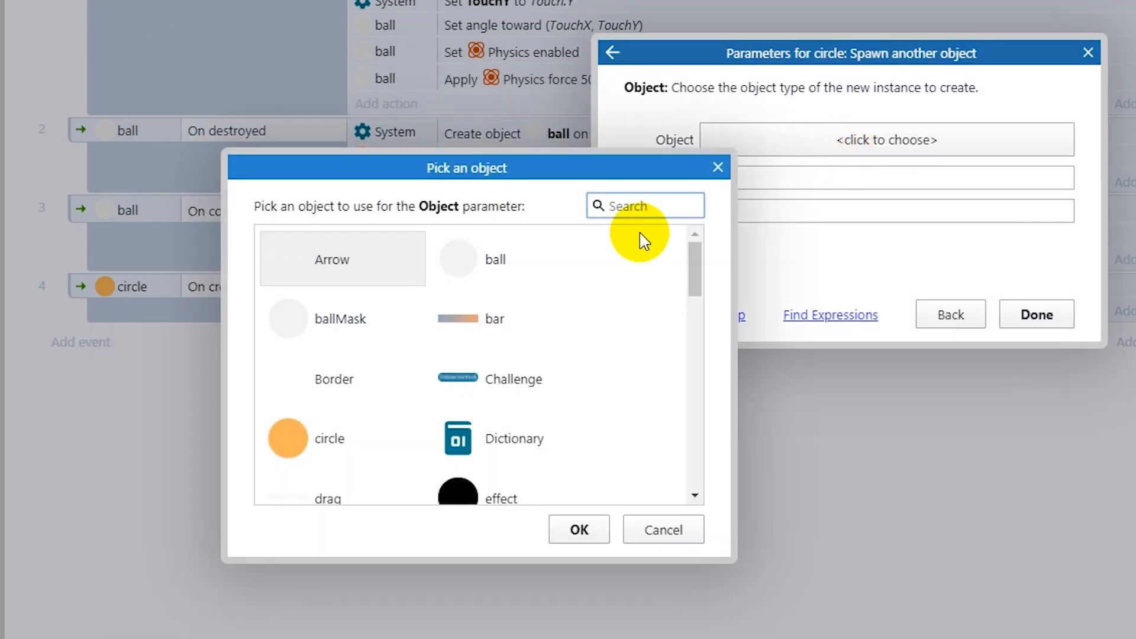
text(num)
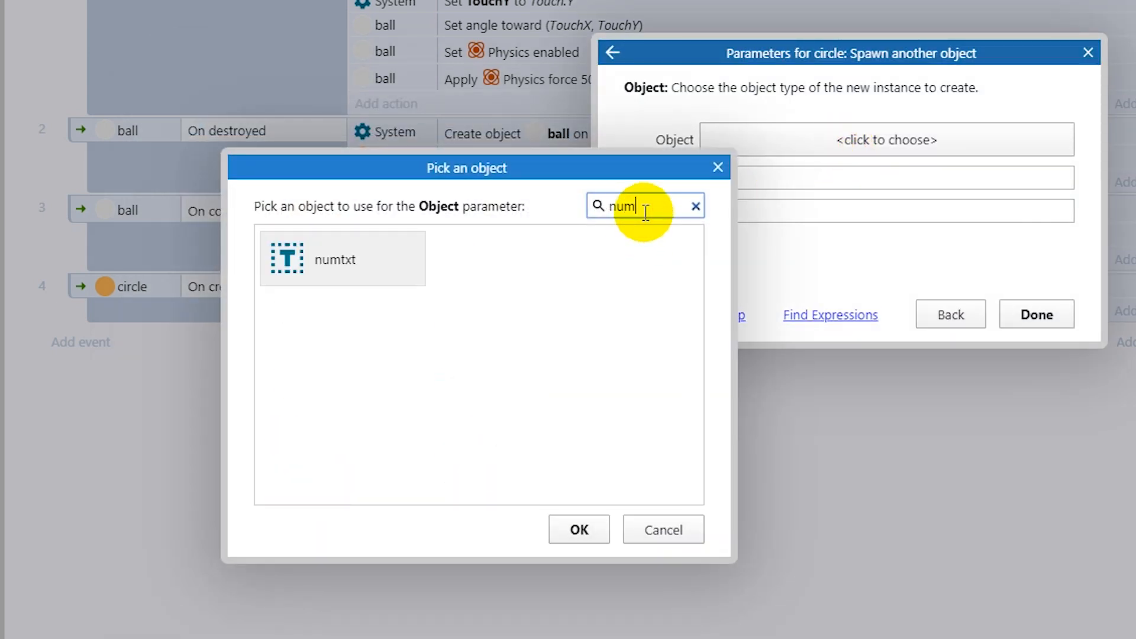
double_click(324, 262)
click(1033, 312)
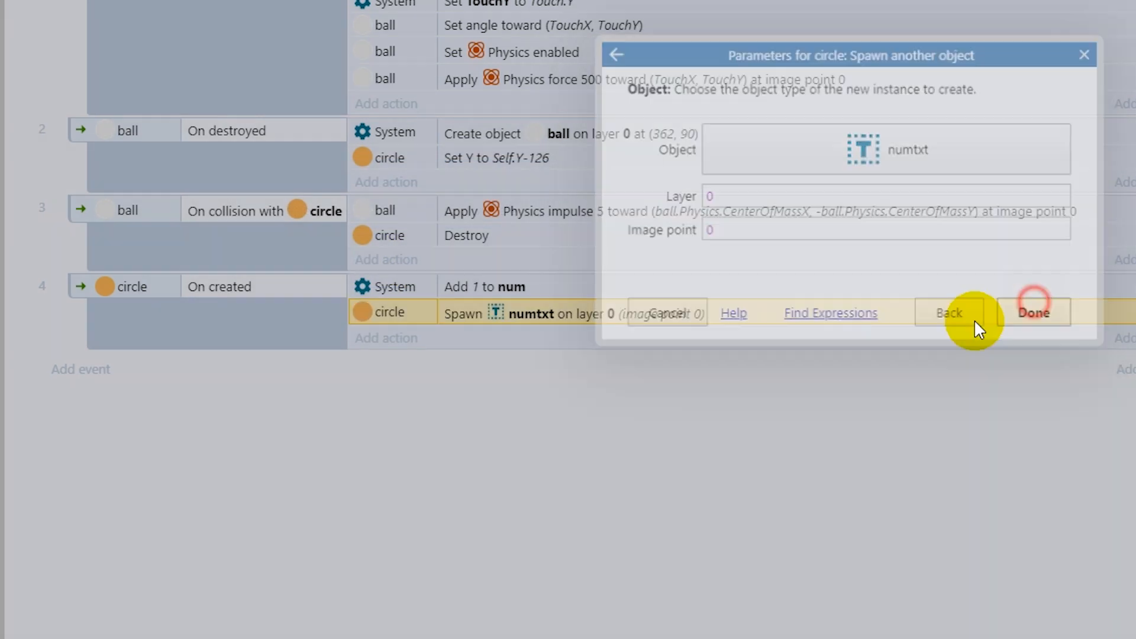
Add a numtxt Set text action using the num variable as the text.
click(395, 339)
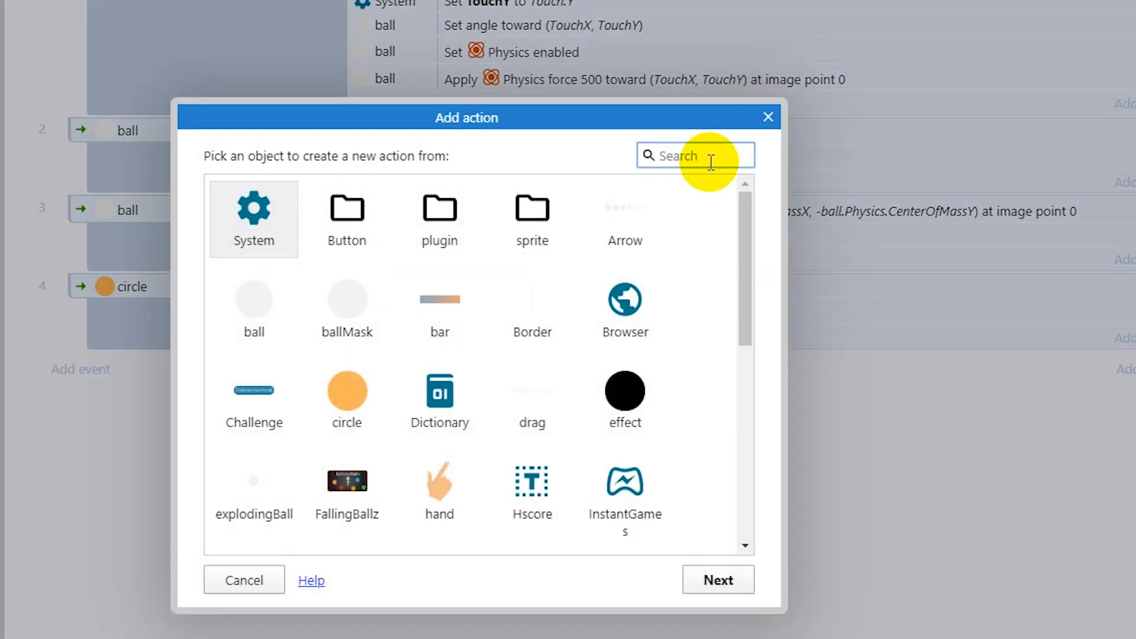
text(num)
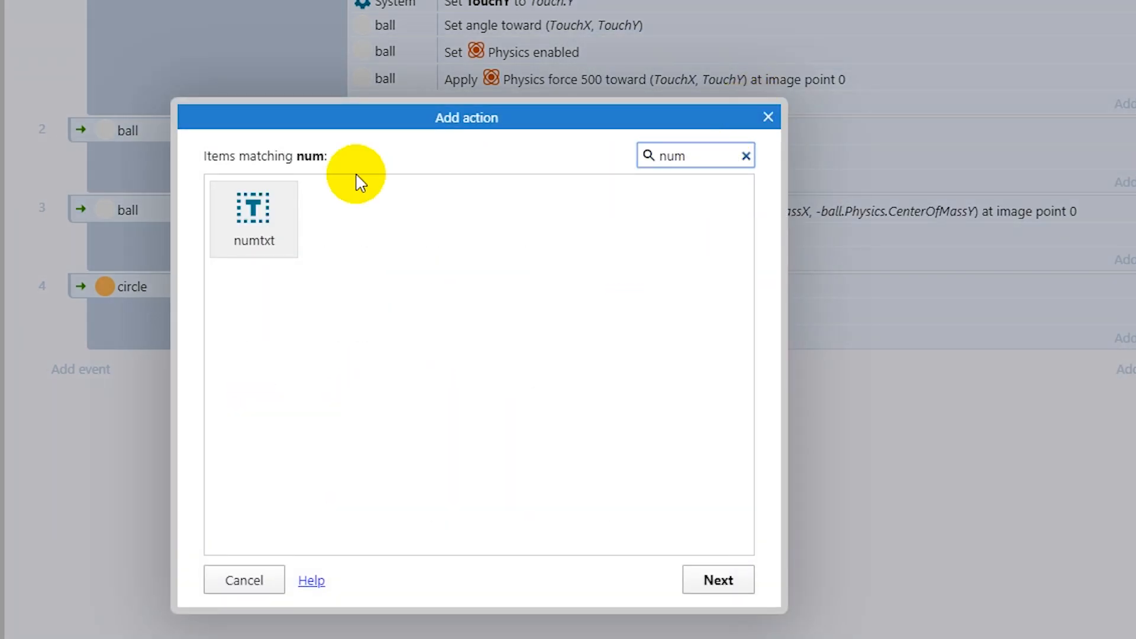
click(239, 238)
scroll(341, 355, down, 3)
scroll(342, 413, down, 3)
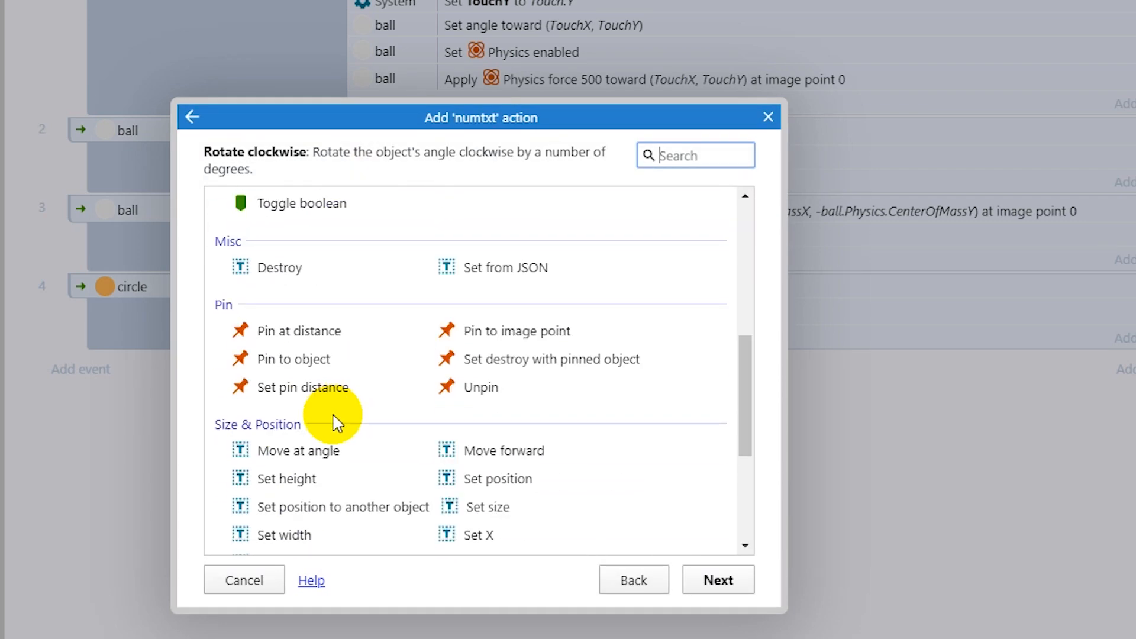
scroll(480, 347, down, 2)
scroll(386, 449, down, 2)
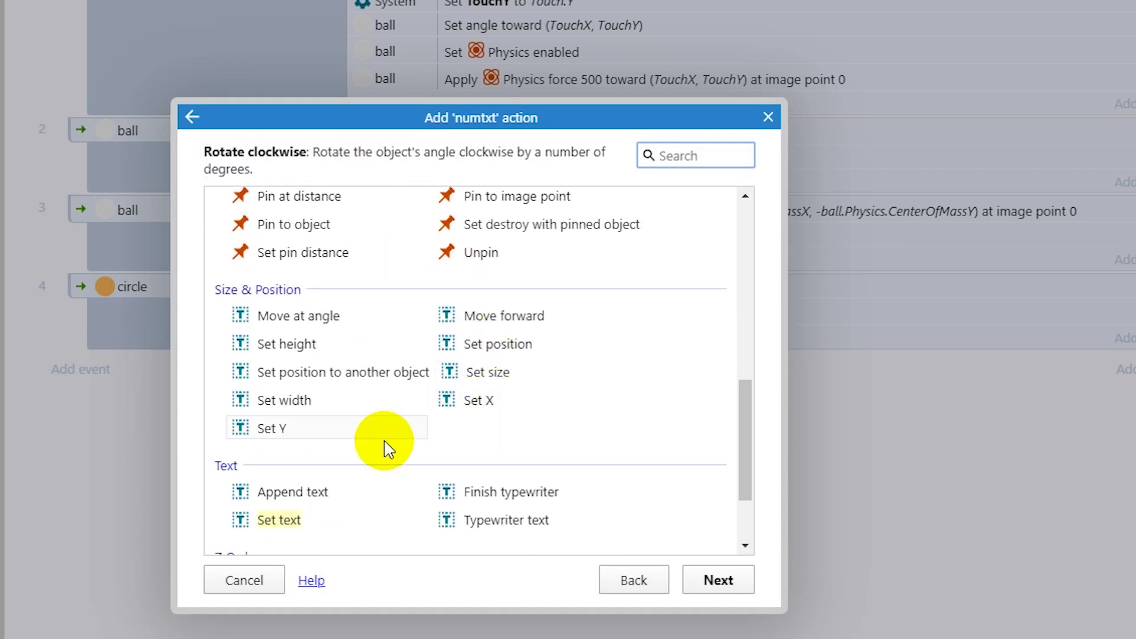
double_click(276, 515)
text(um)
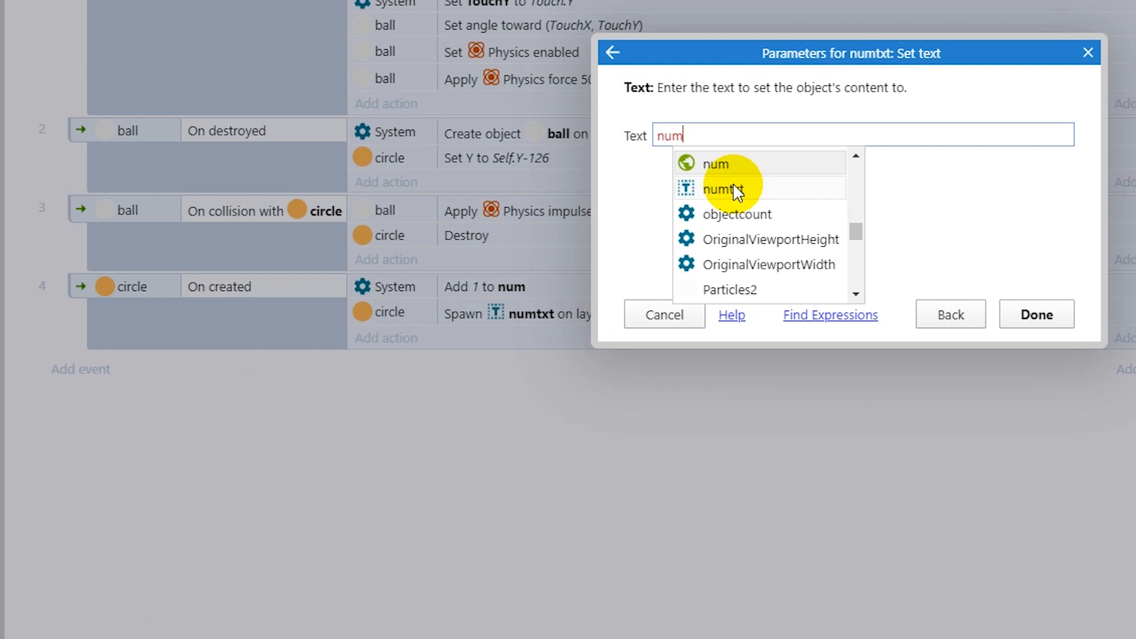
click(717, 165)
click(1039, 318)
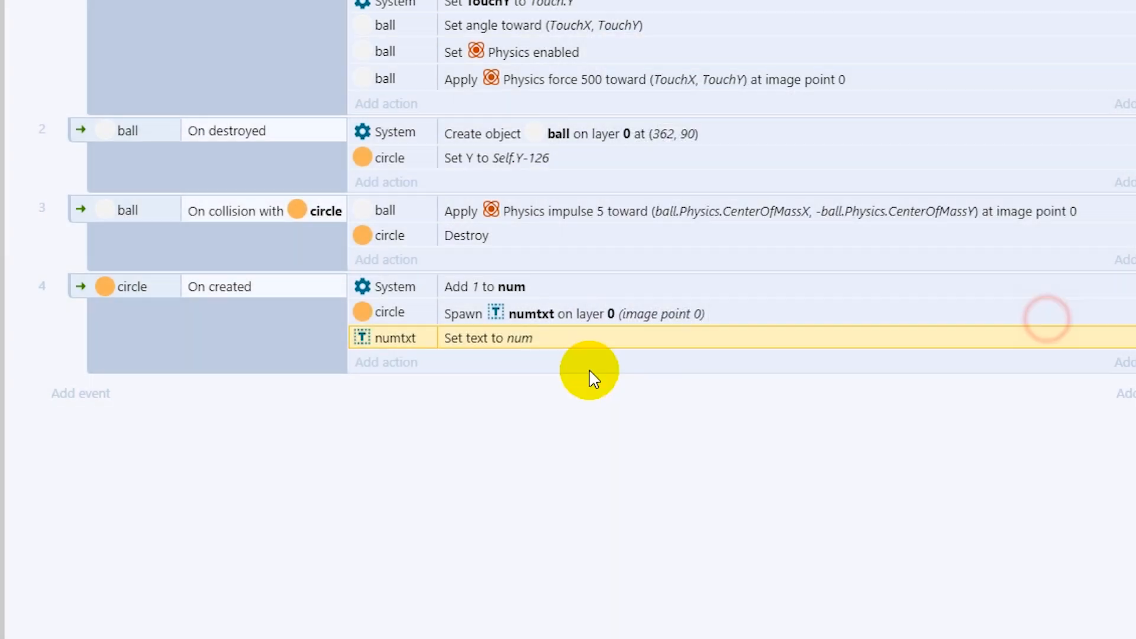
Add a numtxt Pin to object action with circle as the pin target.
click(395, 367)
scroll(432, 394, down, 1)
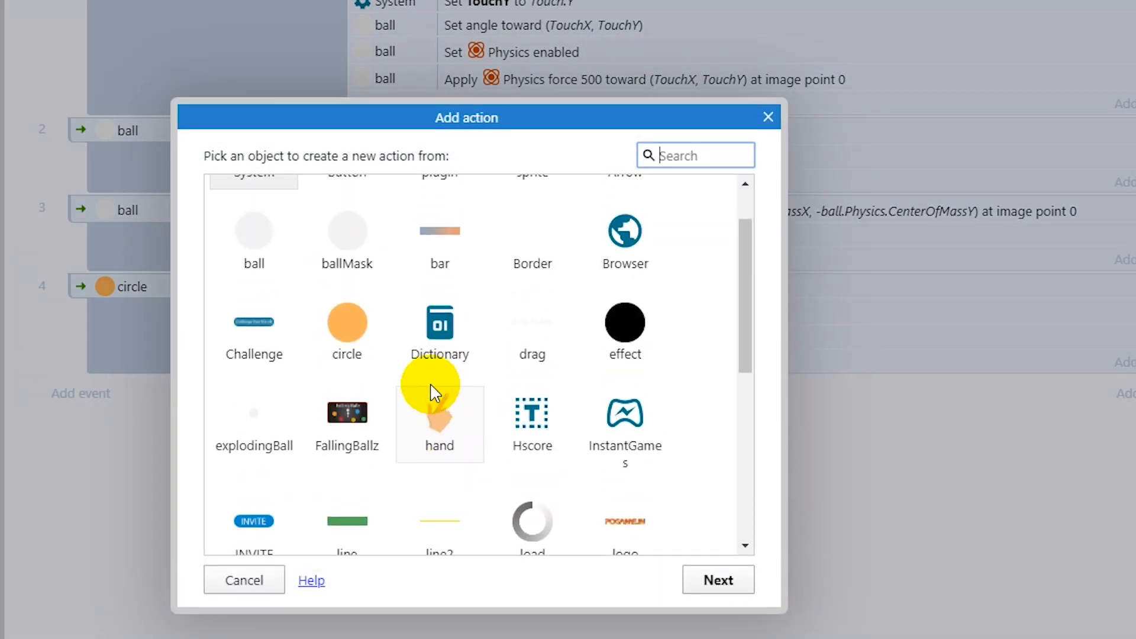
click(710, 153)
text(n)
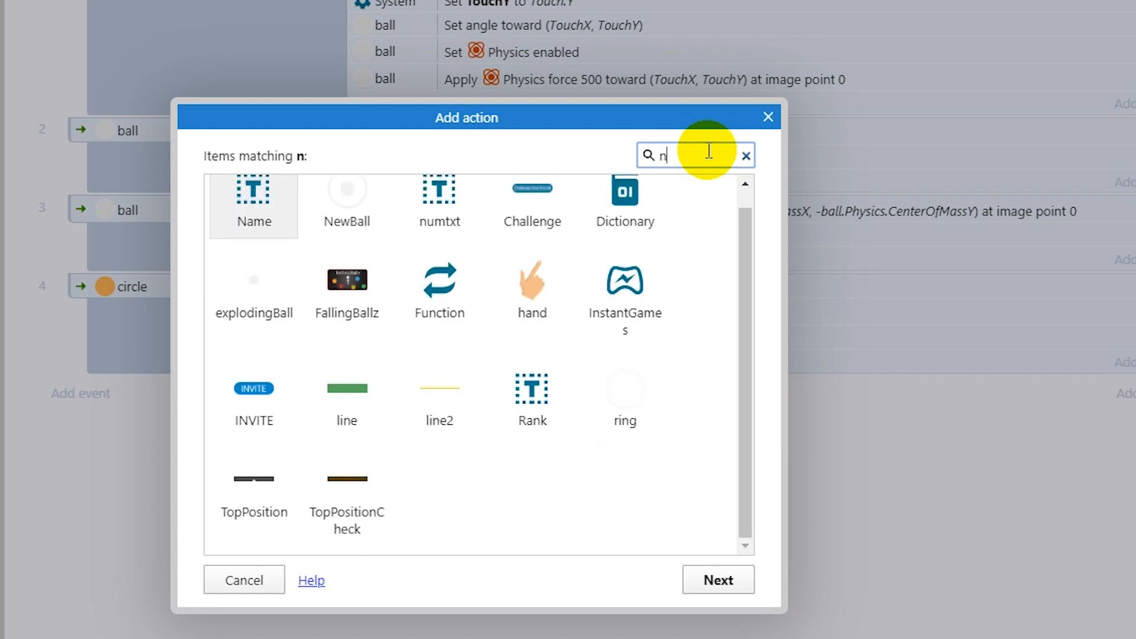
text(um)
click(274, 220)
double_click(273, 220)
scroll(545, 376, down, 5)
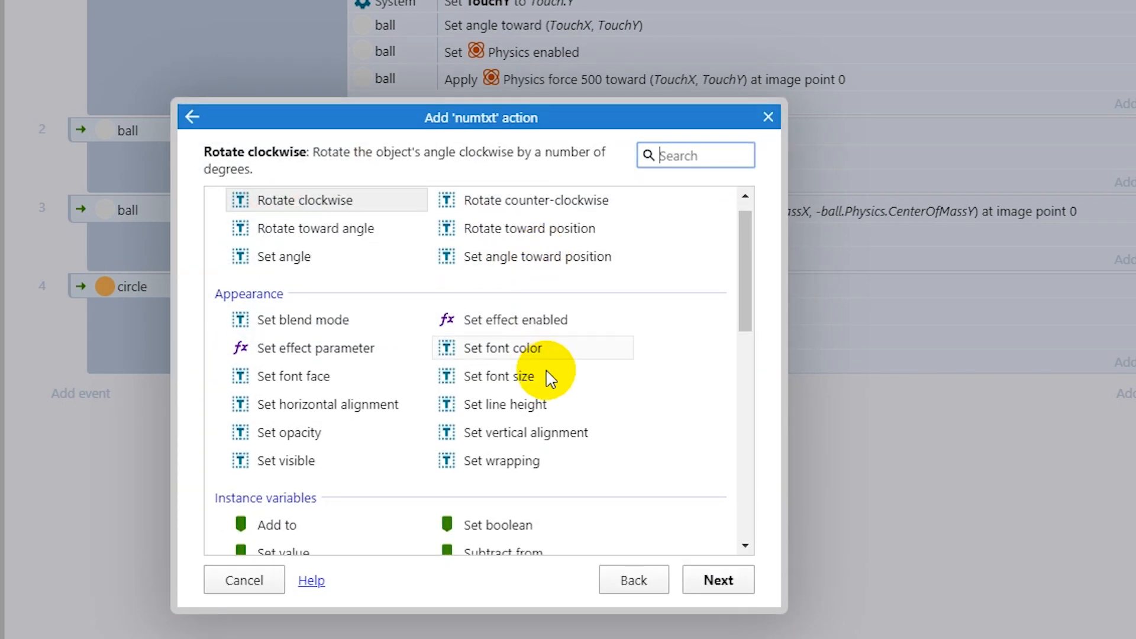
scroll(545, 376, down, 5)
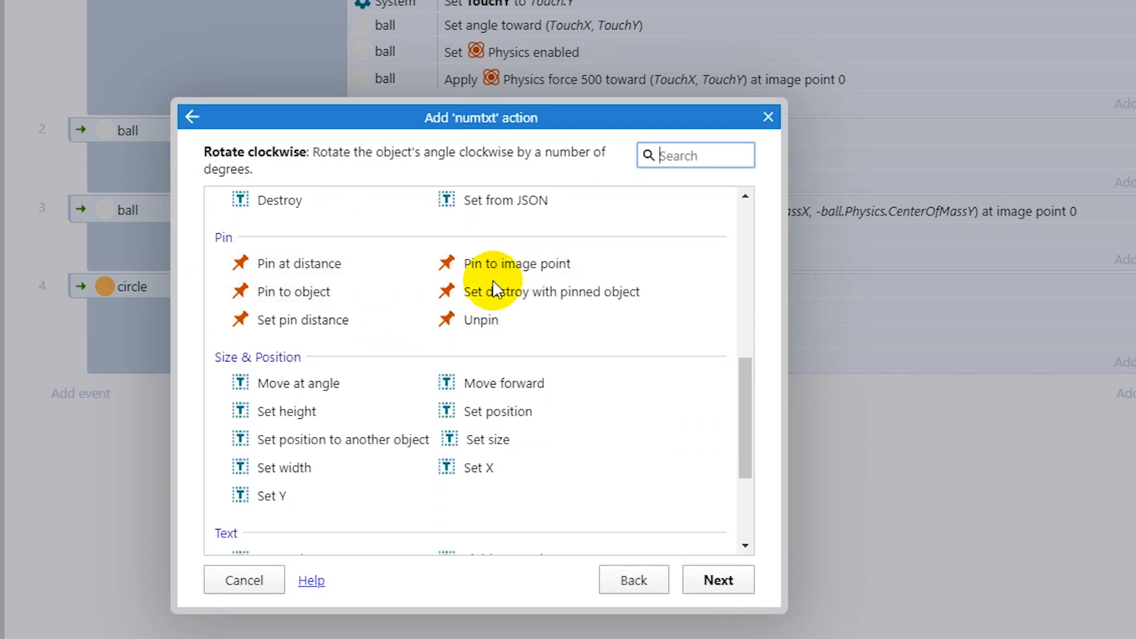
click(307, 303)
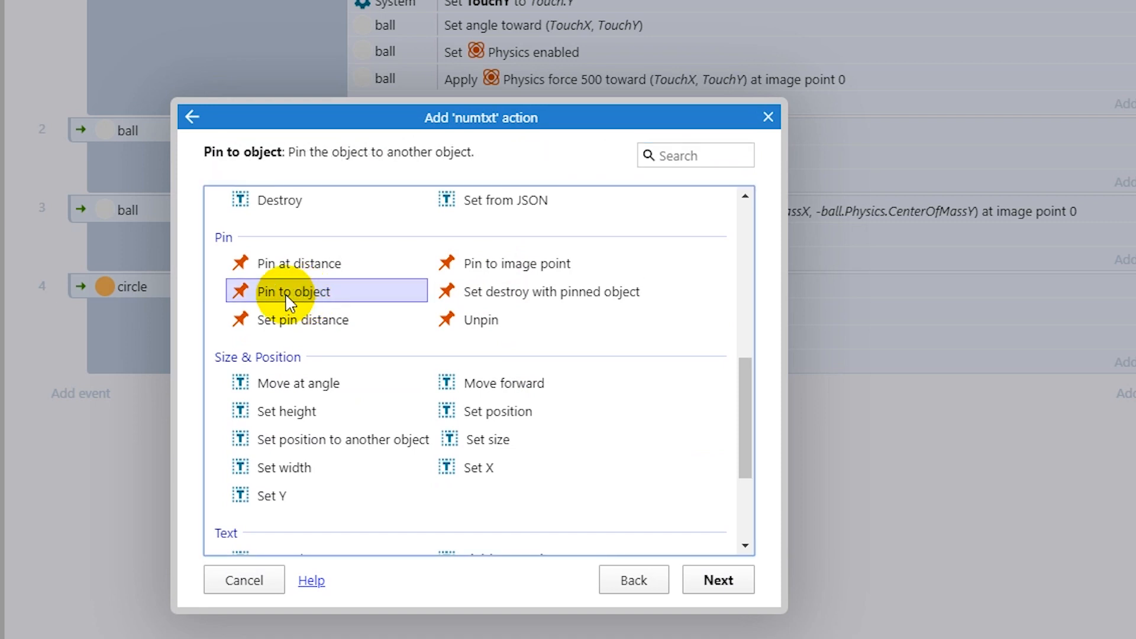
double_click(287, 302)
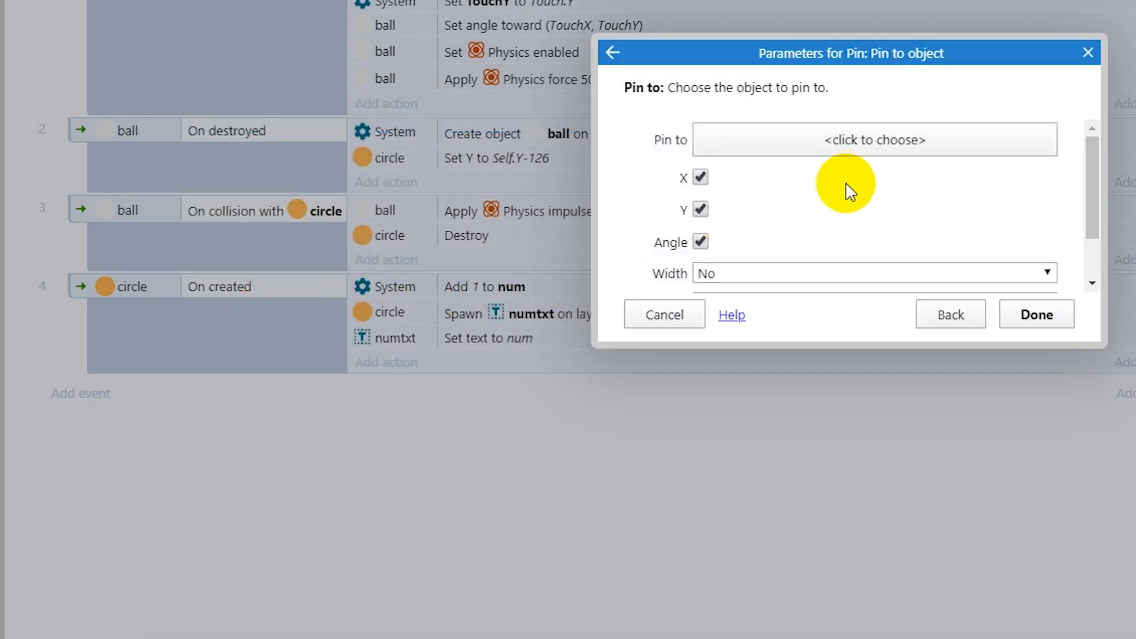
scroll(843, 191, down, 2)
scroll(847, 192, up, 2)
scroll(847, 189, down, 2)
scroll(844, 160, up, 2)
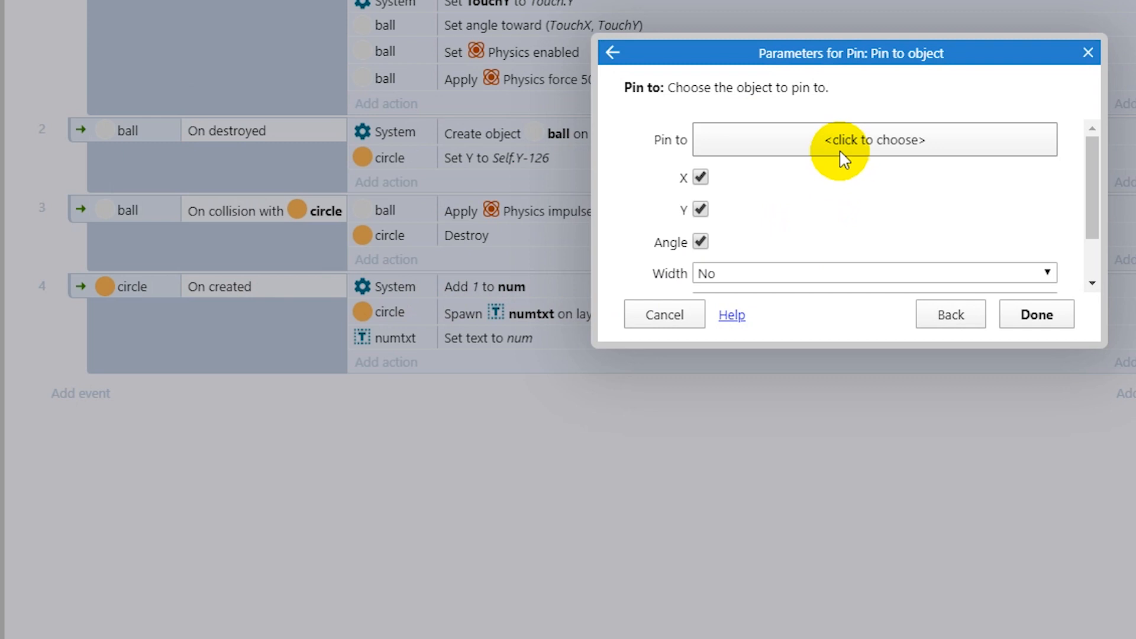
click(843, 147)
scroll(338, 377, down, 1)
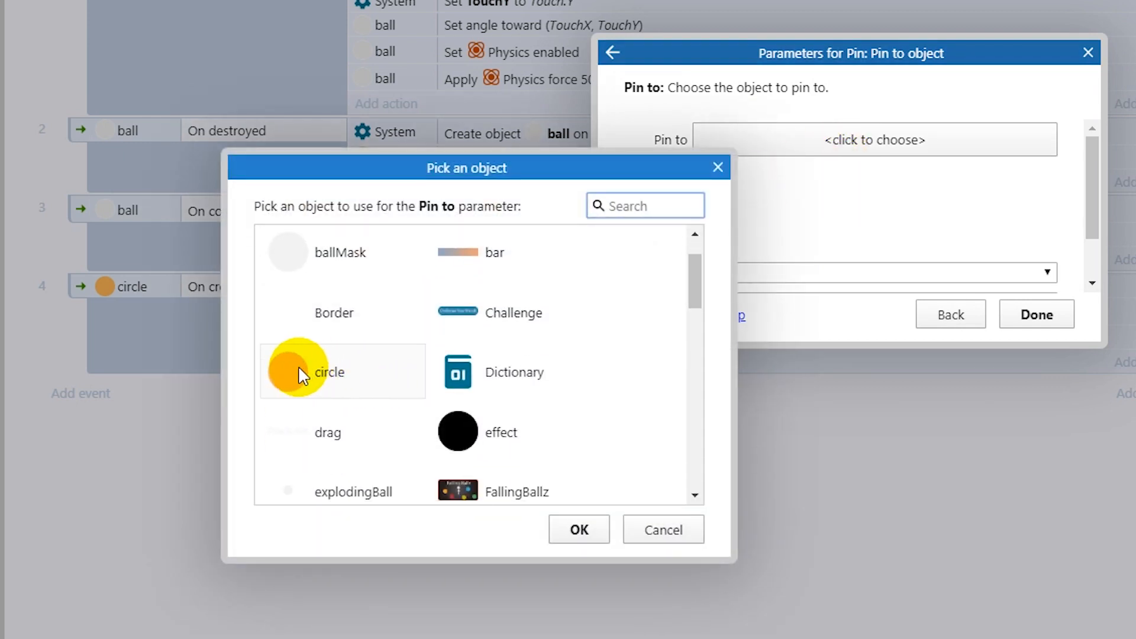
click(293, 368)
click(1037, 315)
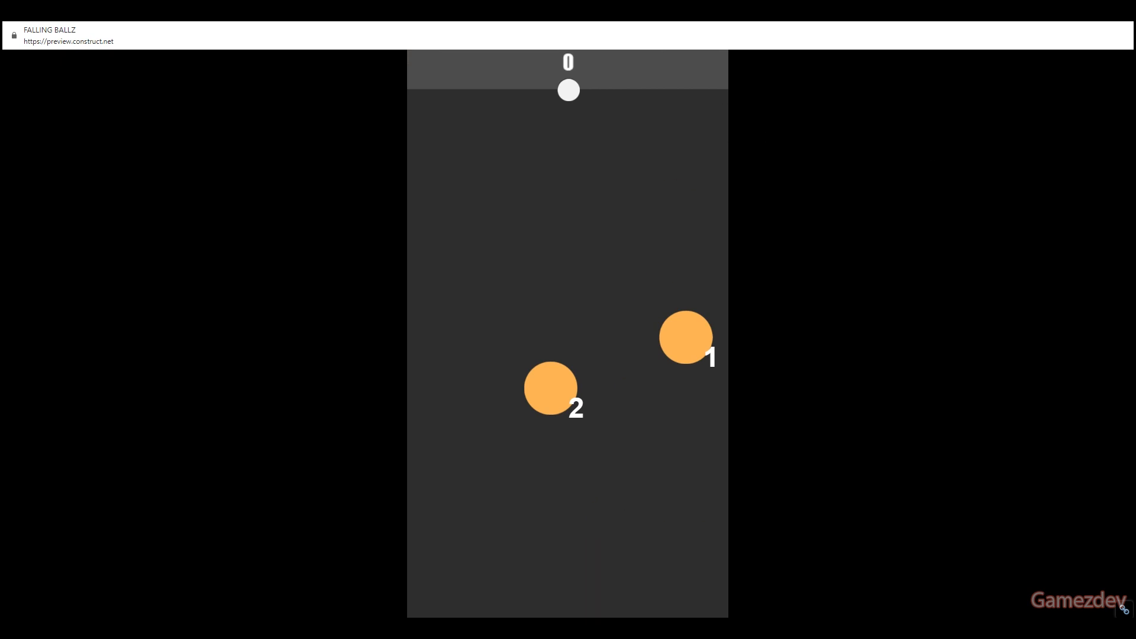
scroll(675, 431, up, 3)
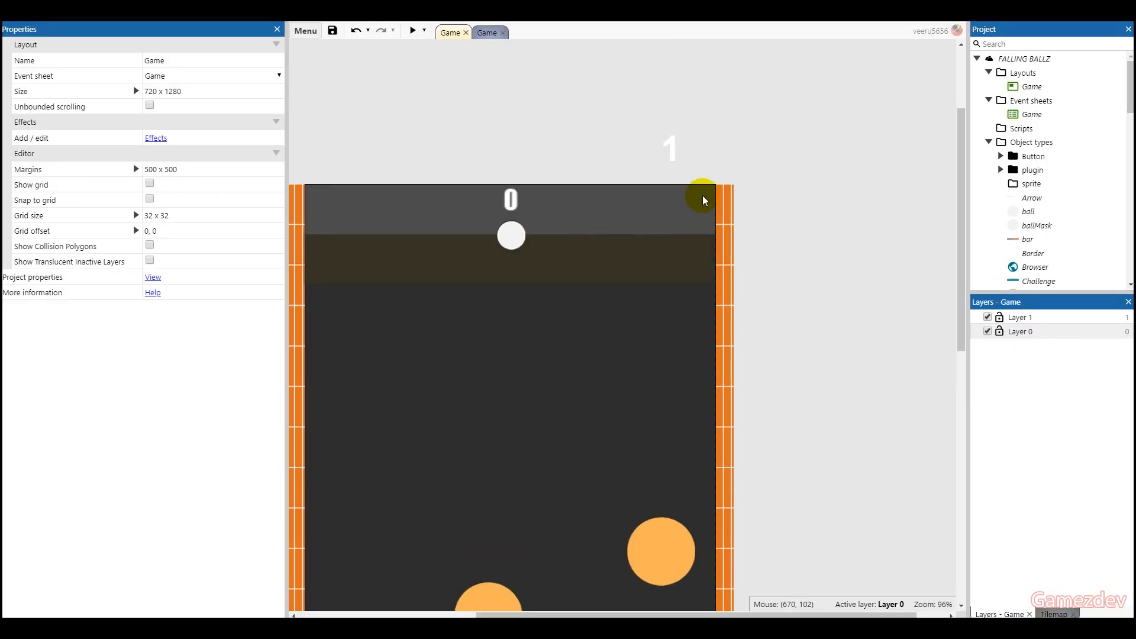
Select the number text and try vertical alignment Center, then restore it to Top.
click(685, 143)
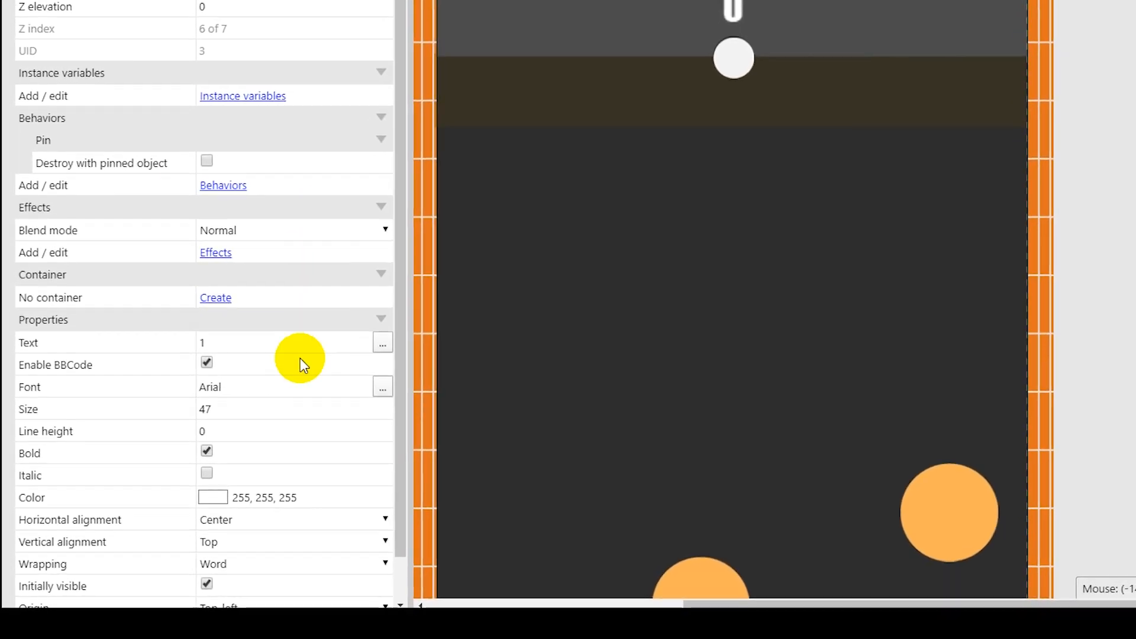
click(269, 482)
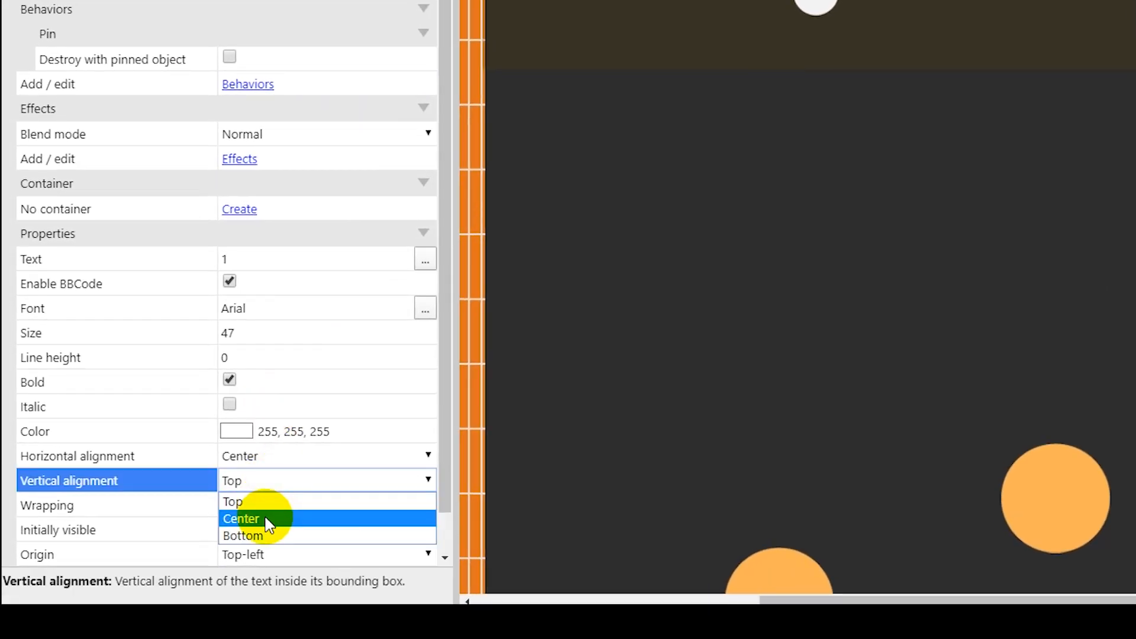
click(267, 518)
click(266, 482)
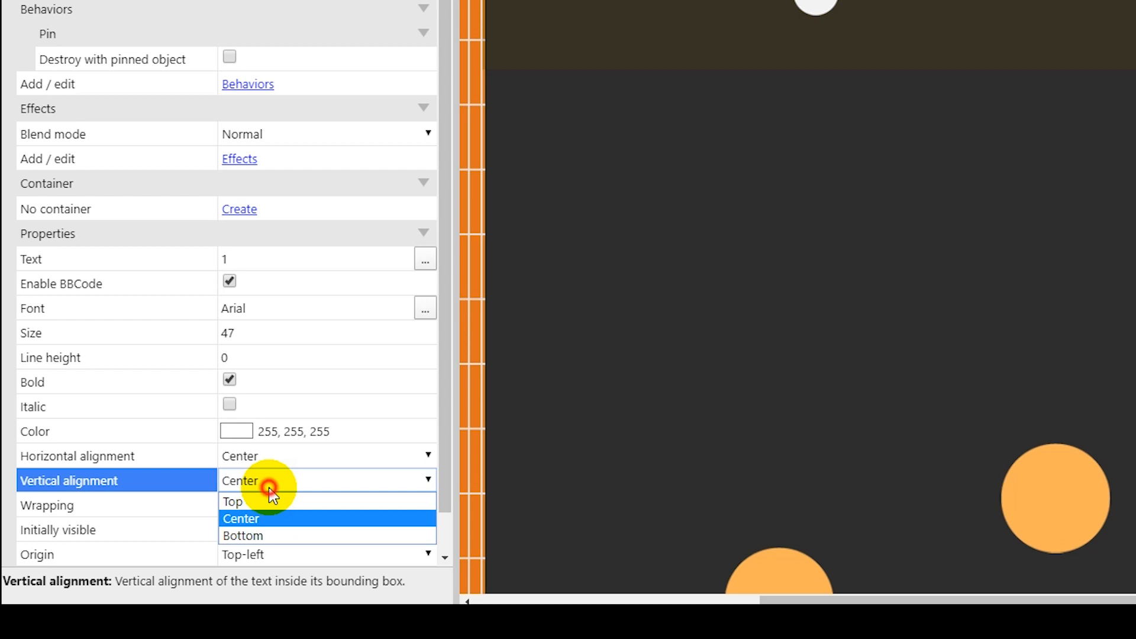
click(268, 502)
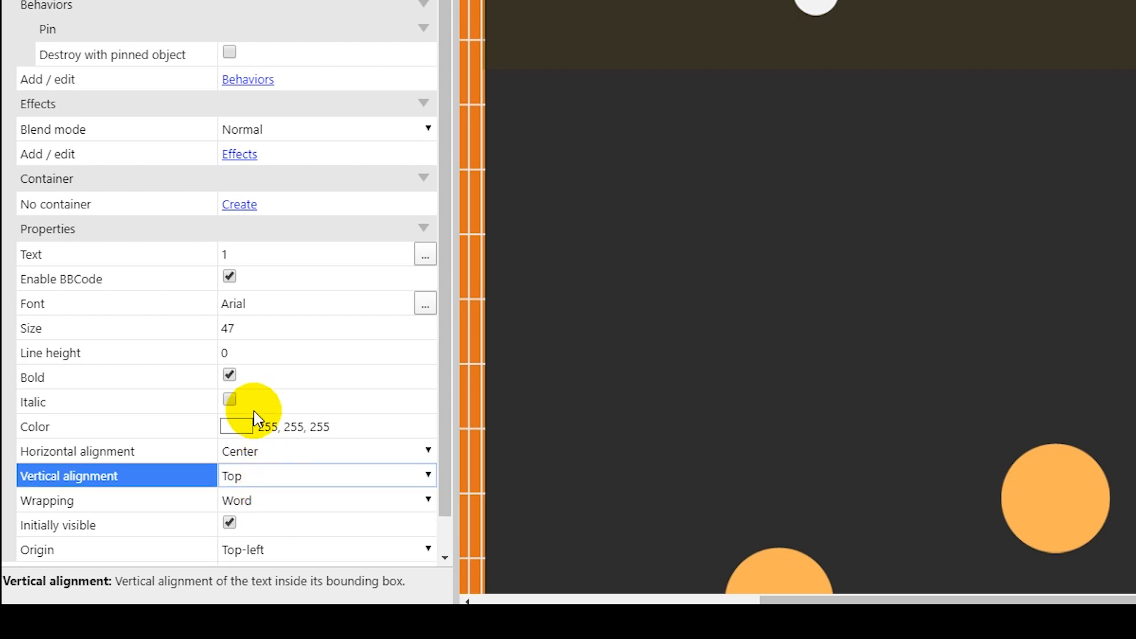
scroll(255, 417, down, 1)
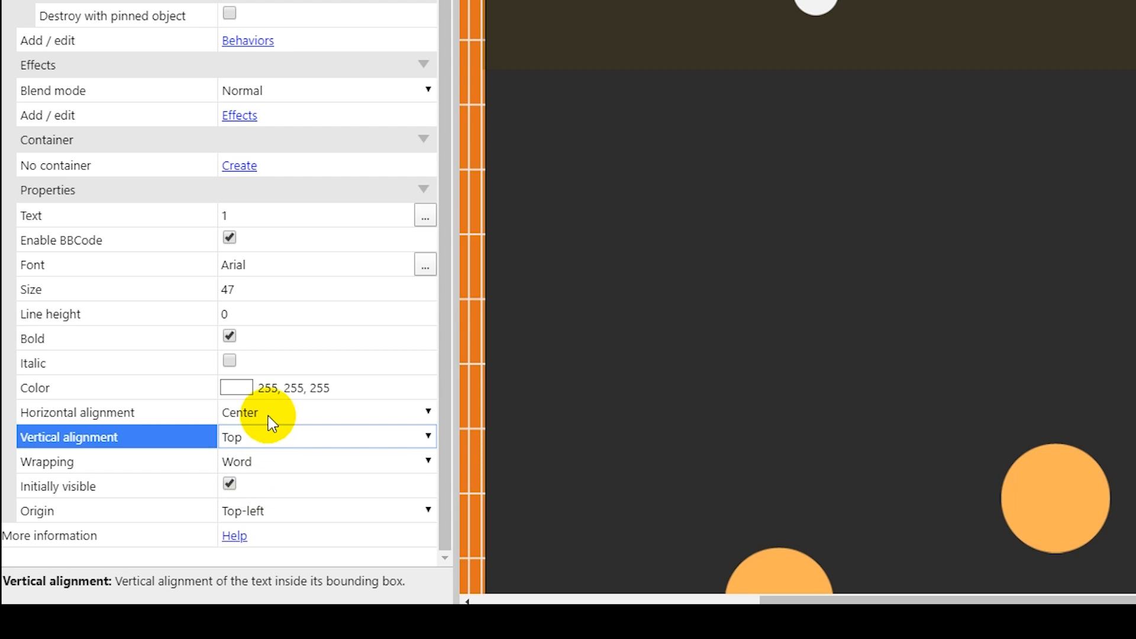
Set the number text's Origin to Center.
click(282, 511)
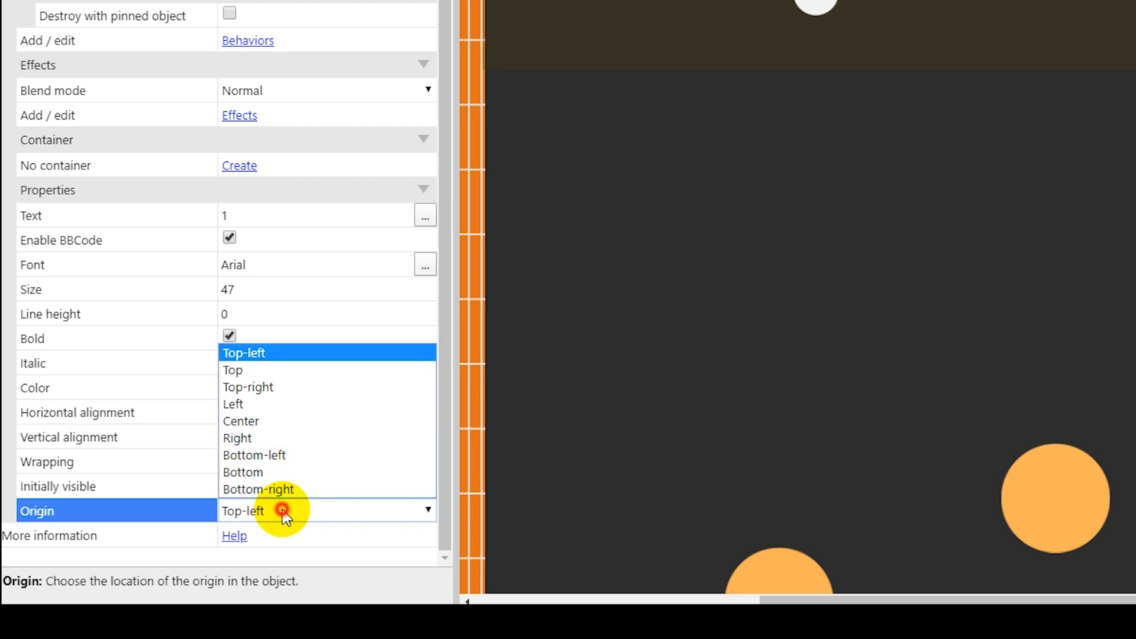
click(252, 427)
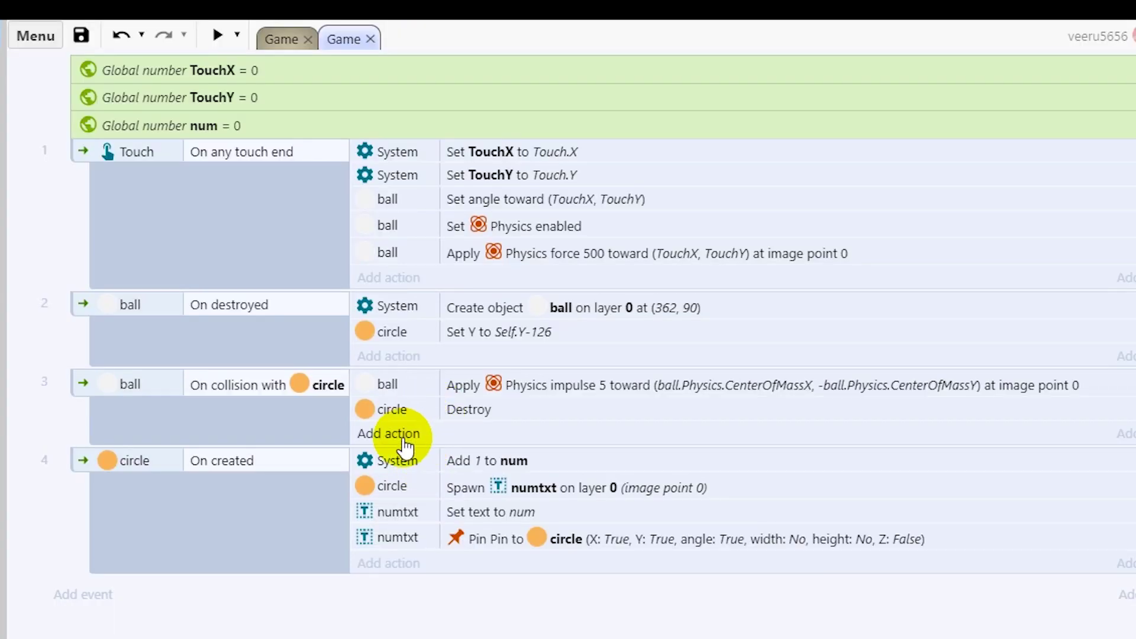
Add a numtxt Set destroy with pinned object action with the checkbox ticked.
click(405, 440)
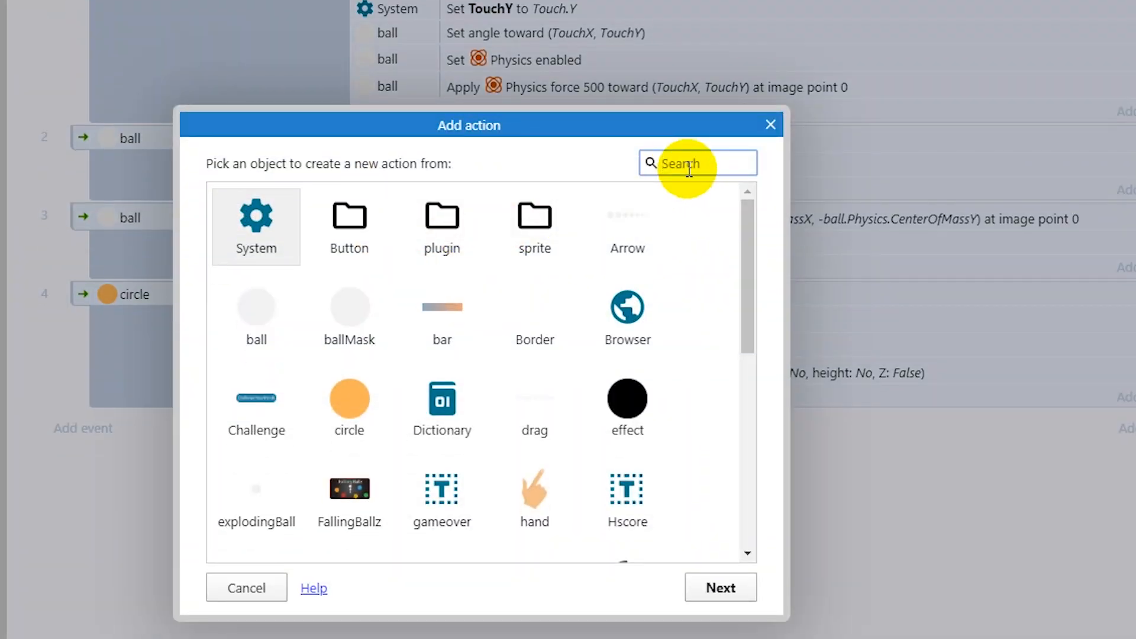
text(num)
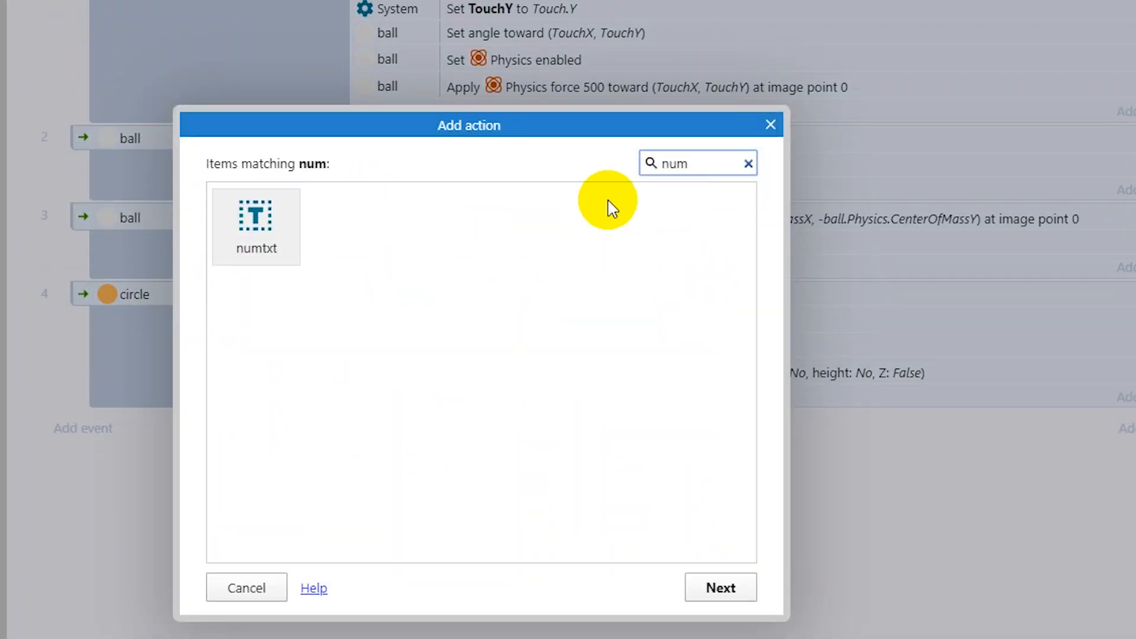
double_click(254, 224)
scroll(578, 391, down, 5)
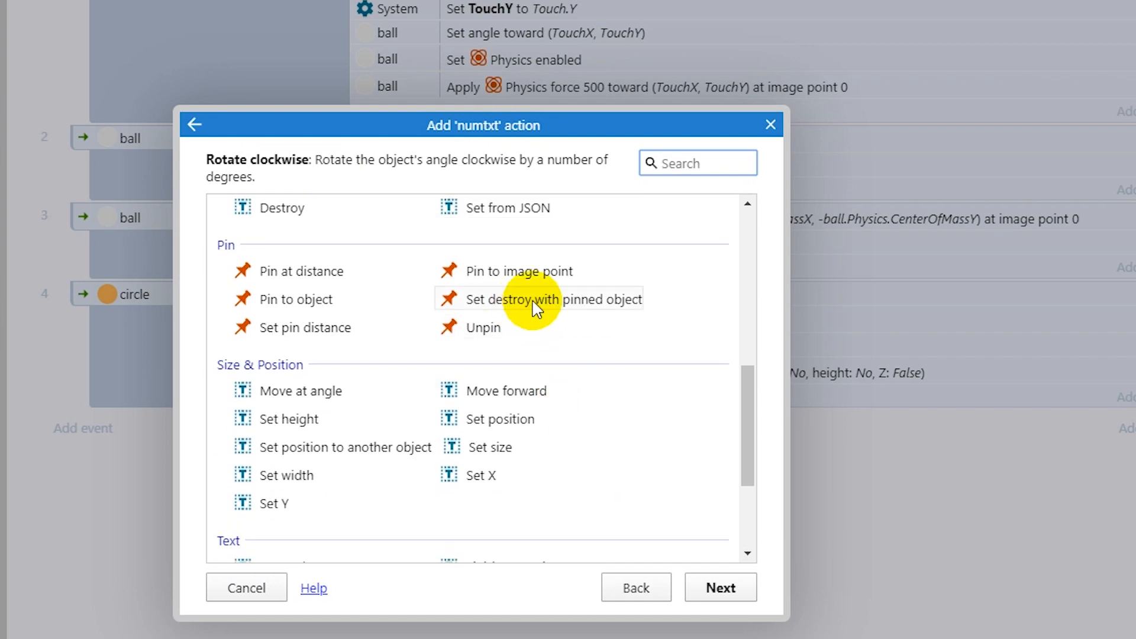
click(571, 302)
double_click(571, 302)
click(752, 143)
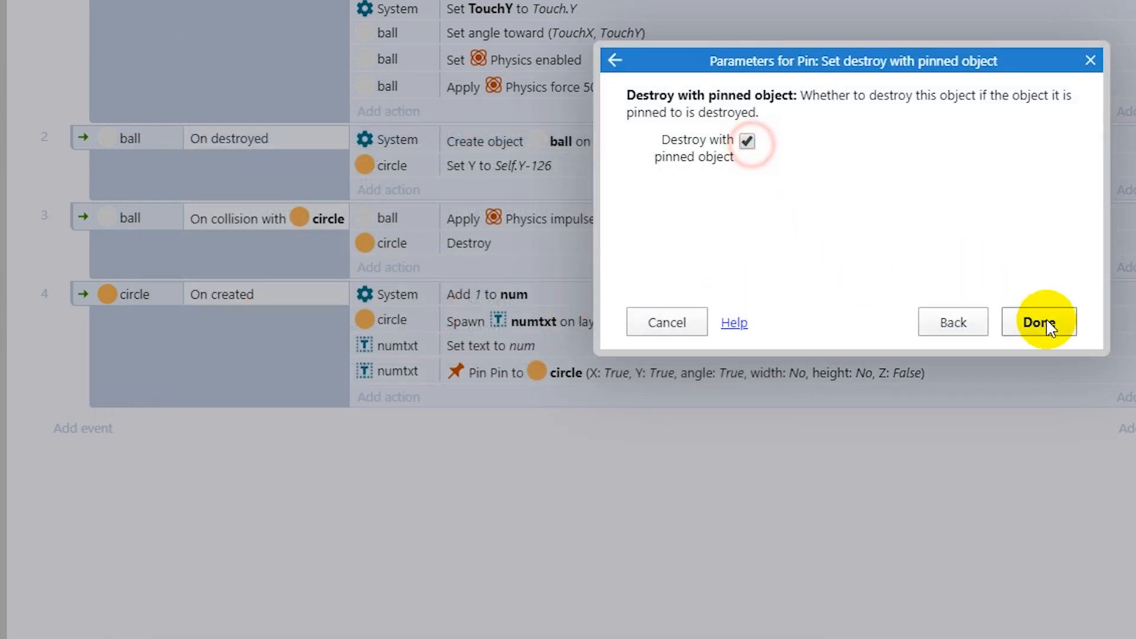
click(1040, 323)
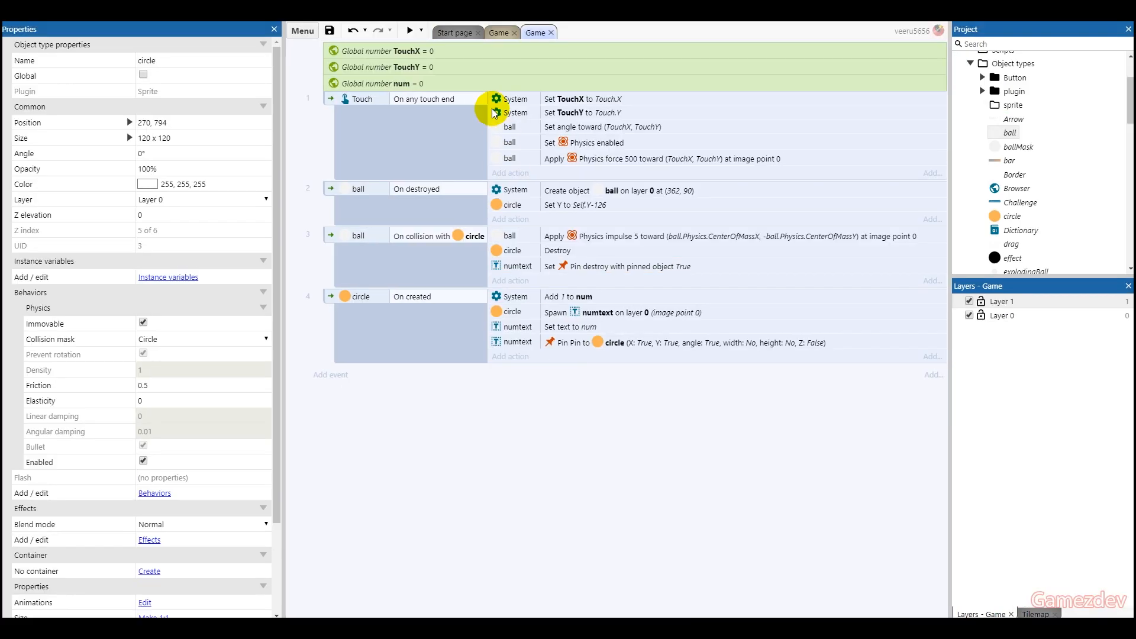
Give the circle a number instance variable num starting at 0, then return to the event sheet.
click(495, 32)
scroll(508, 311, down, 2)
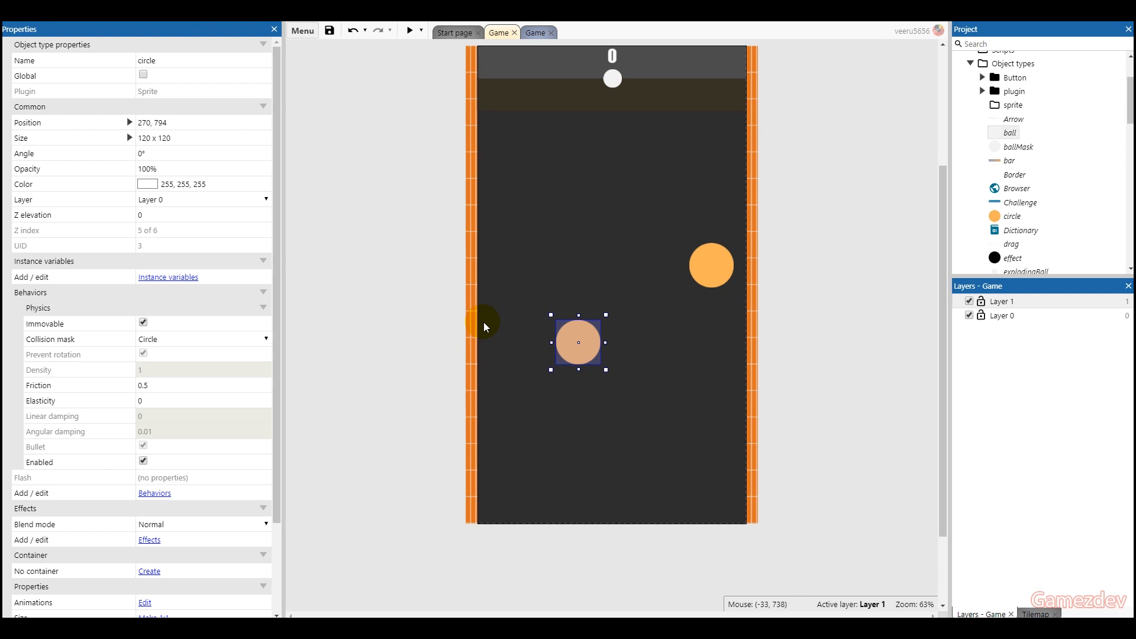
click(414, 355)
click(180, 285)
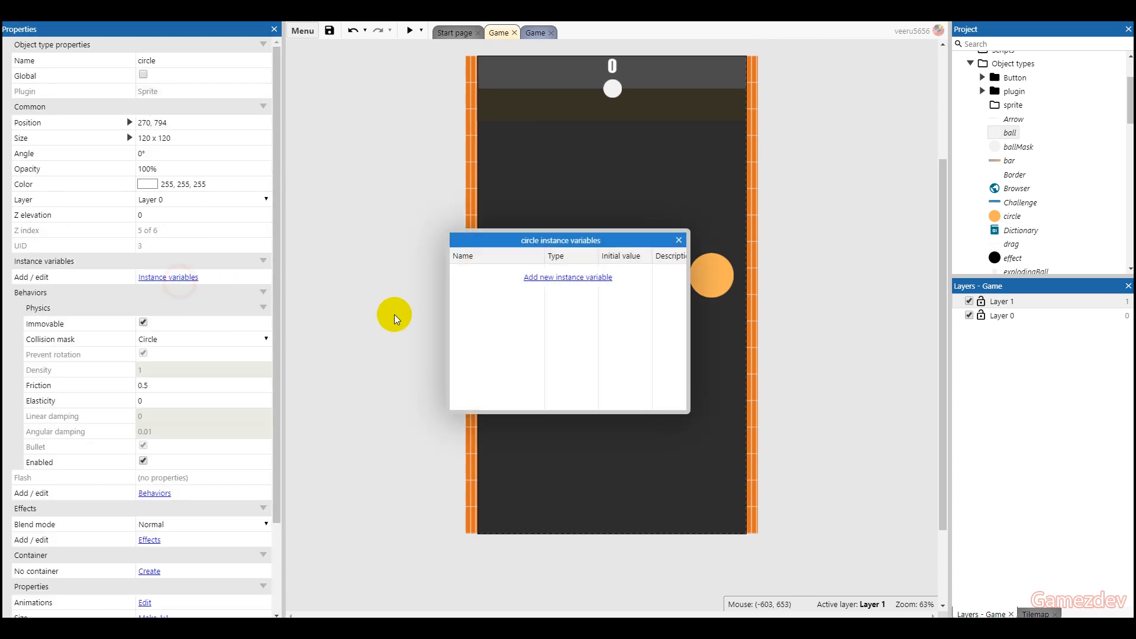
click(569, 276)
text(num)
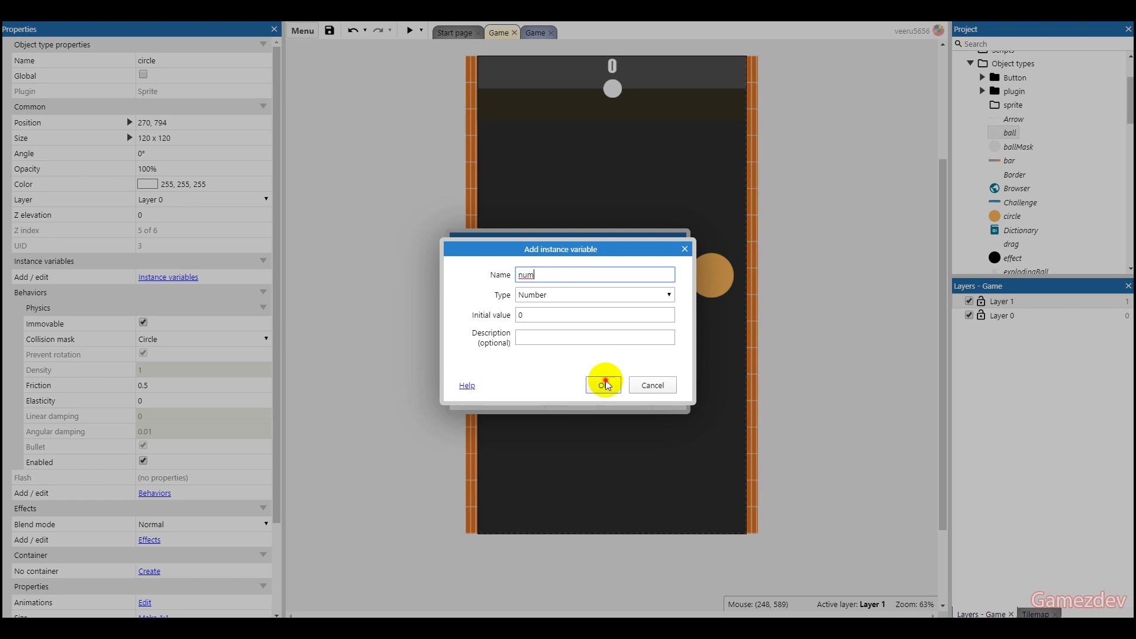
click(603, 385)
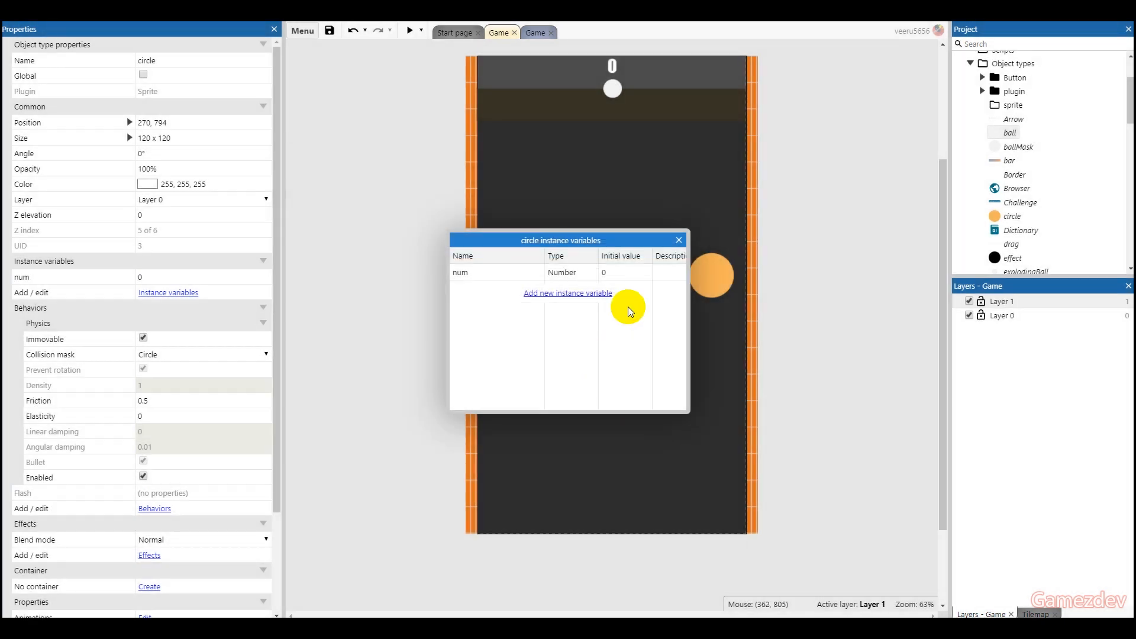
click(680, 240)
click(535, 32)
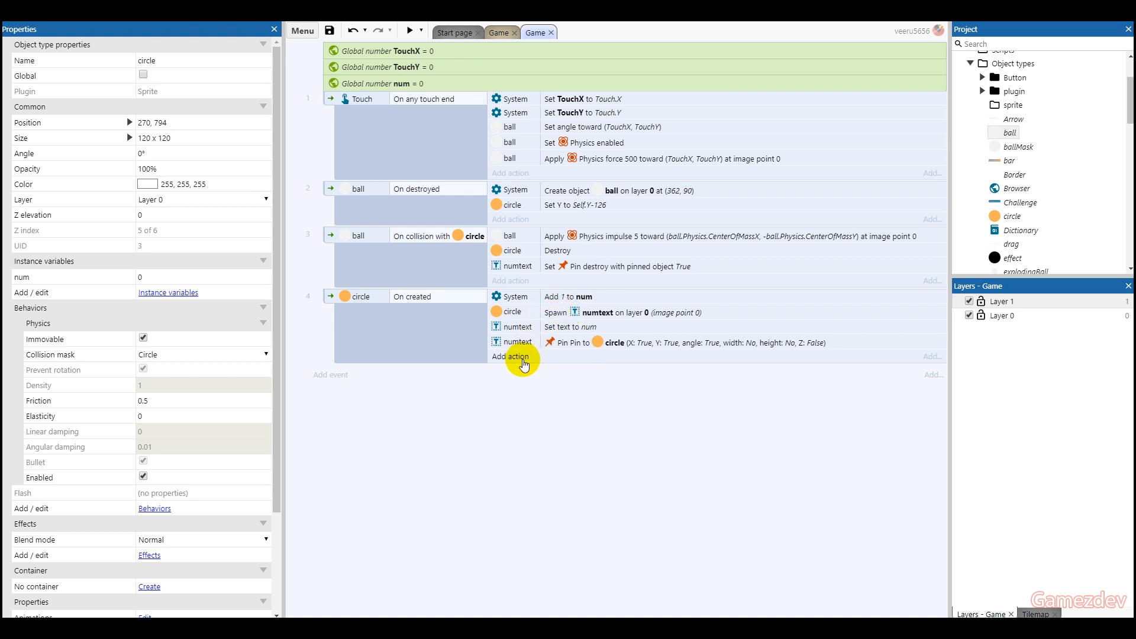
Add a circle Set value action setting num to num and drag it above the Set text action.
click(521, 356)
double_click(479, 362)
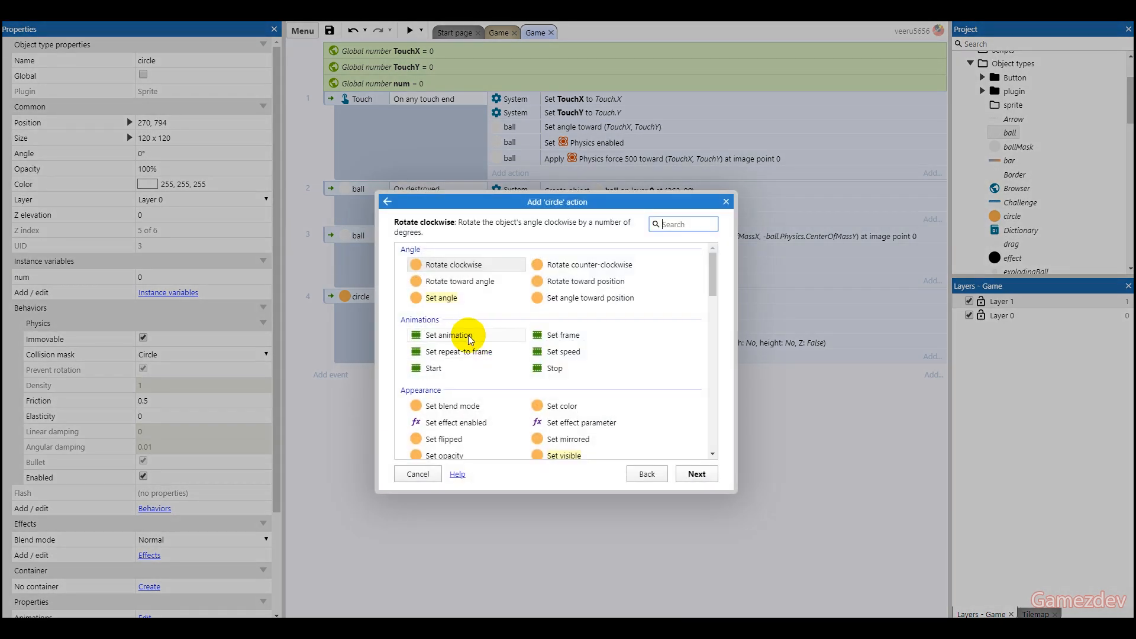
scroll(467, 351, down, 3)
scroll(549, 302, down, 2)
scroll(482, 367, down, 2)
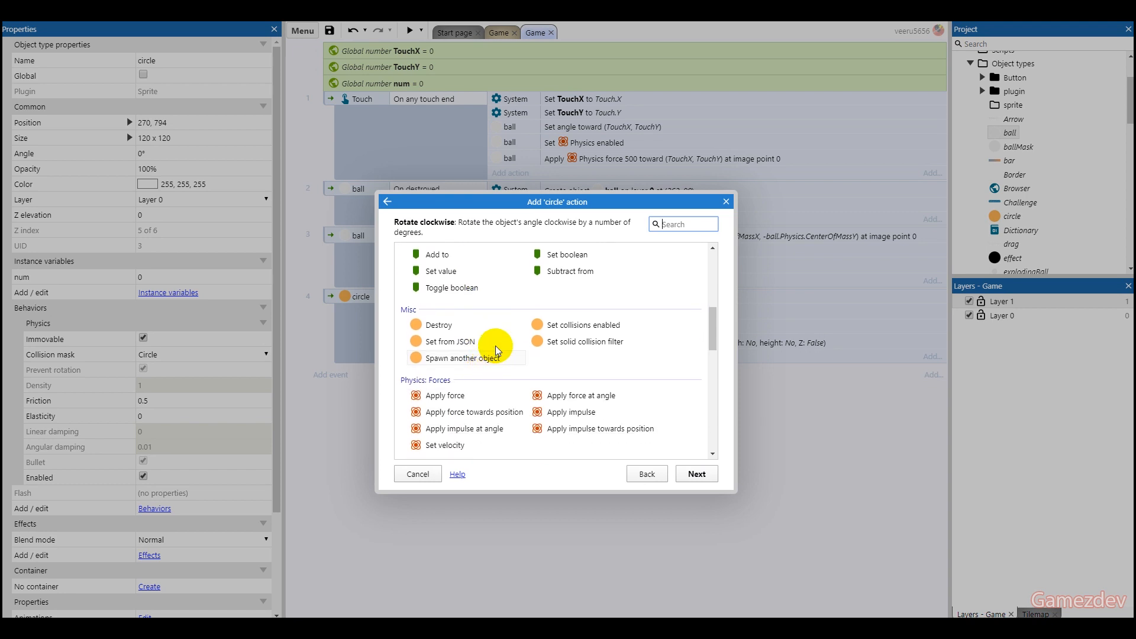
click(450, 279)
double_click(450, 278)
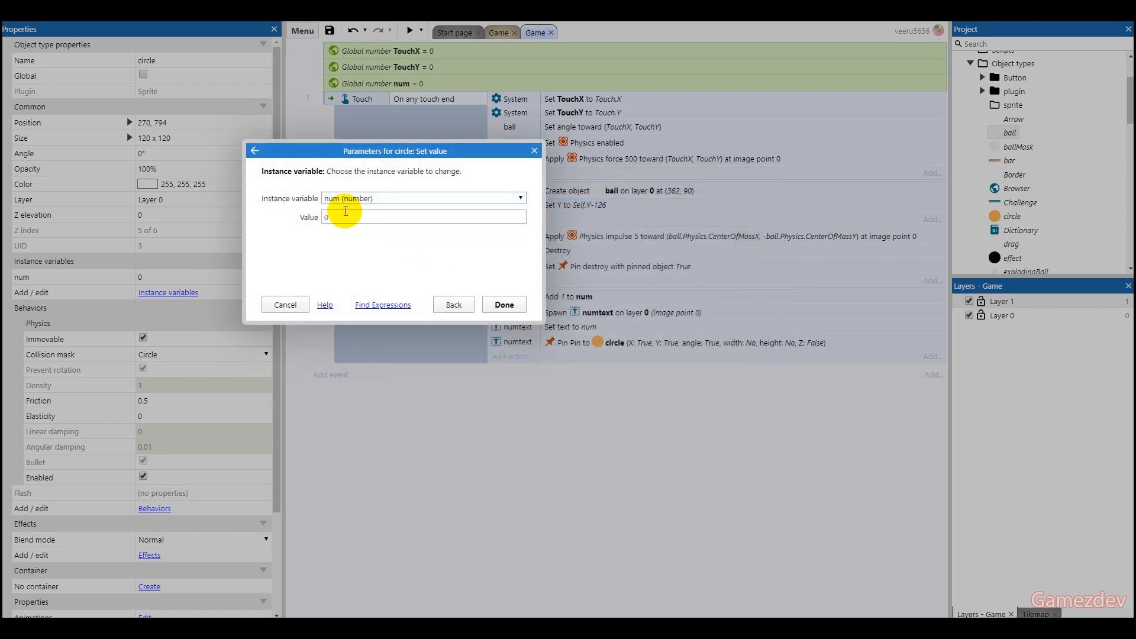
text(num)
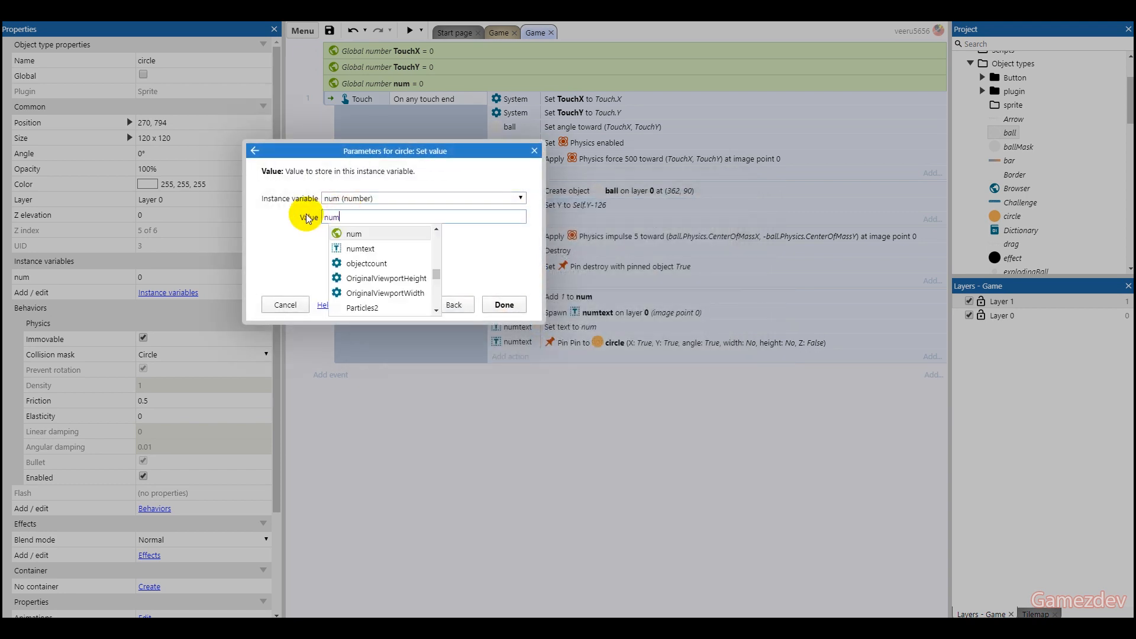
key(Escape)
click(503, 305)
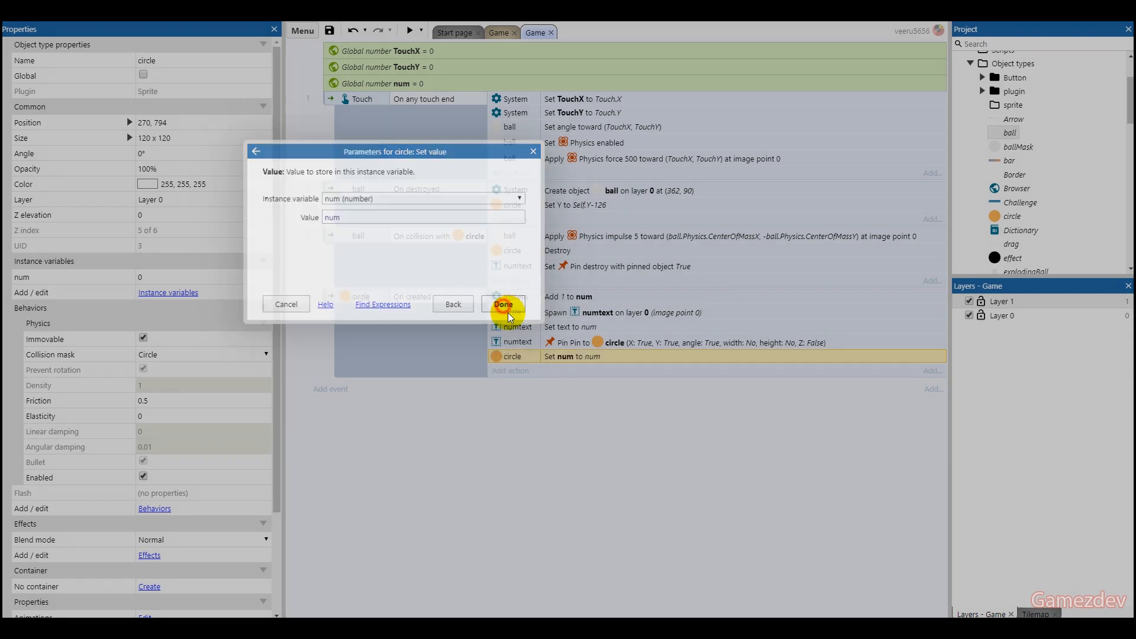
drag(572, 351, 563, 331)
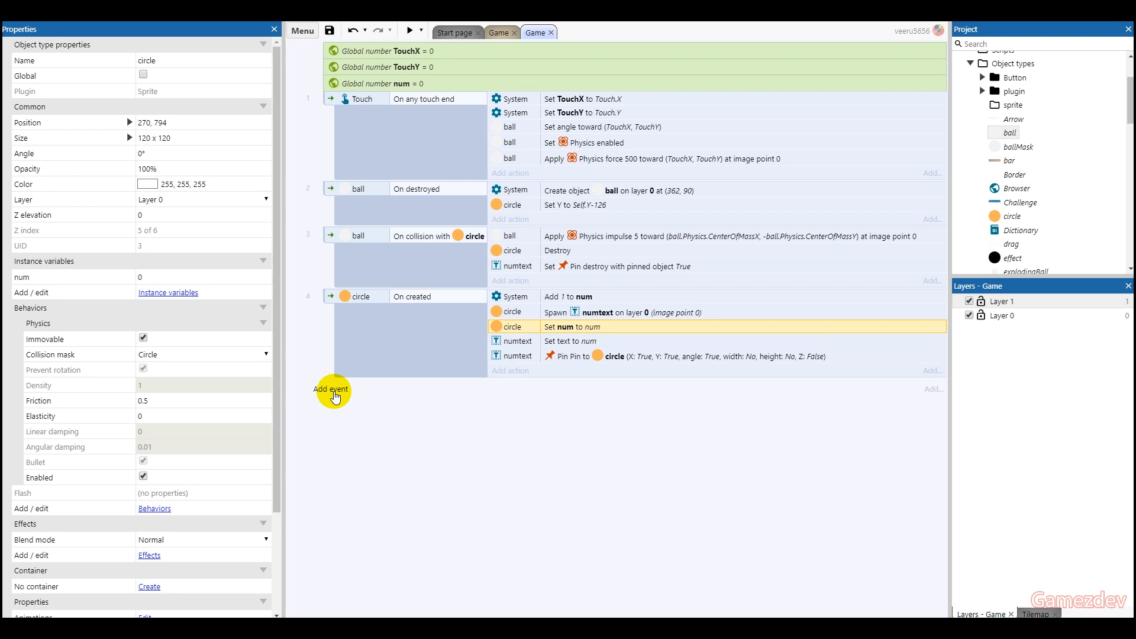
Add a new event with the circle Compare instance variable condition num = 0.
click(333, 391)
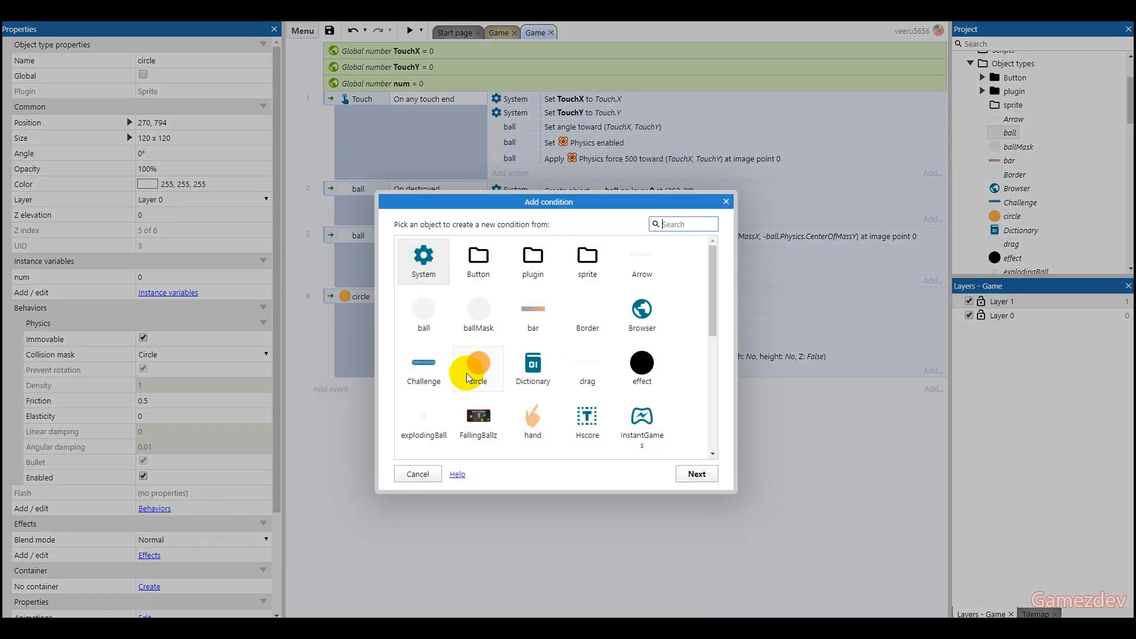
double_click(469, 372)
click(671, 224)
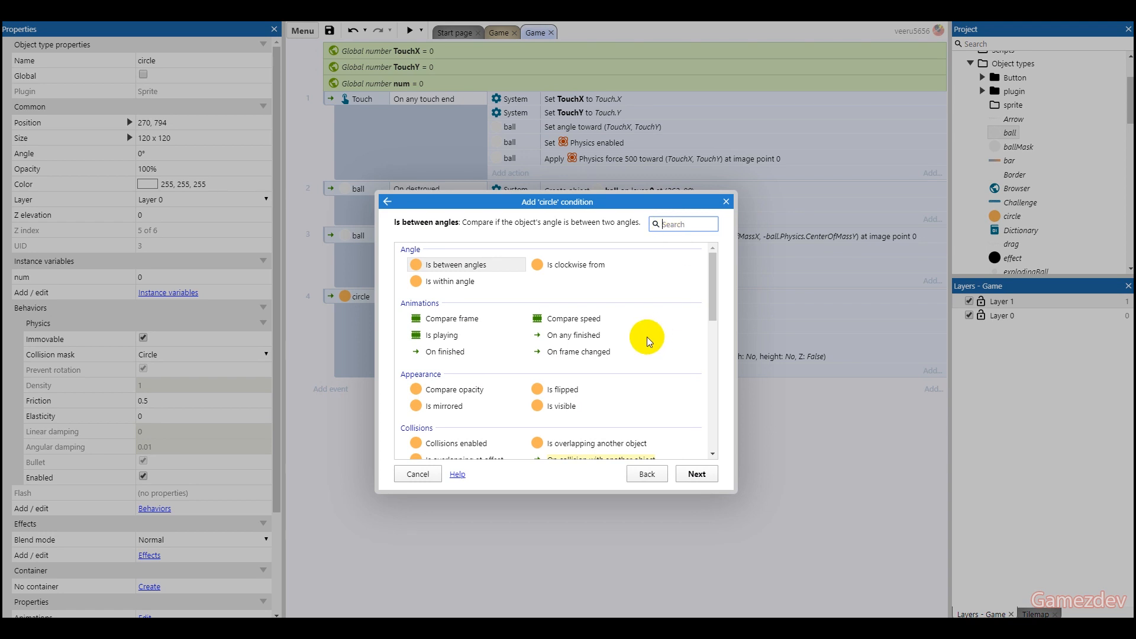
scroll(550, 337, down, 2)
scroll(480, 356, down, 1)
scroll(510, 376, up, 1)
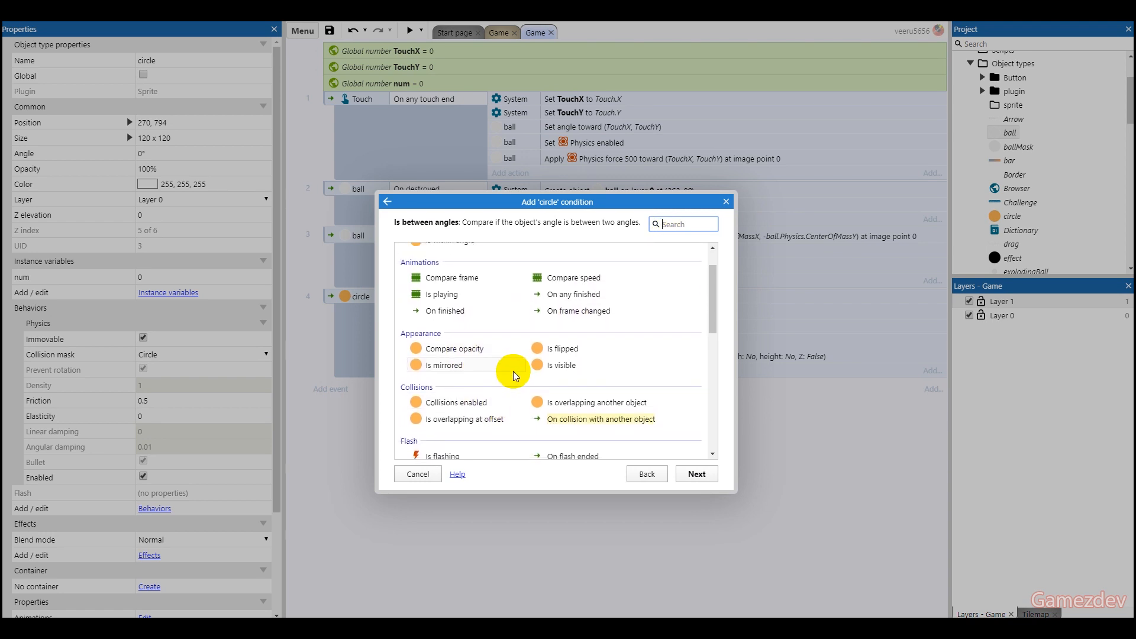
scroll(515, 373, down, 2)
scroll(484, 347, down, 2)
click(480, 343)
double_click(480, 343)
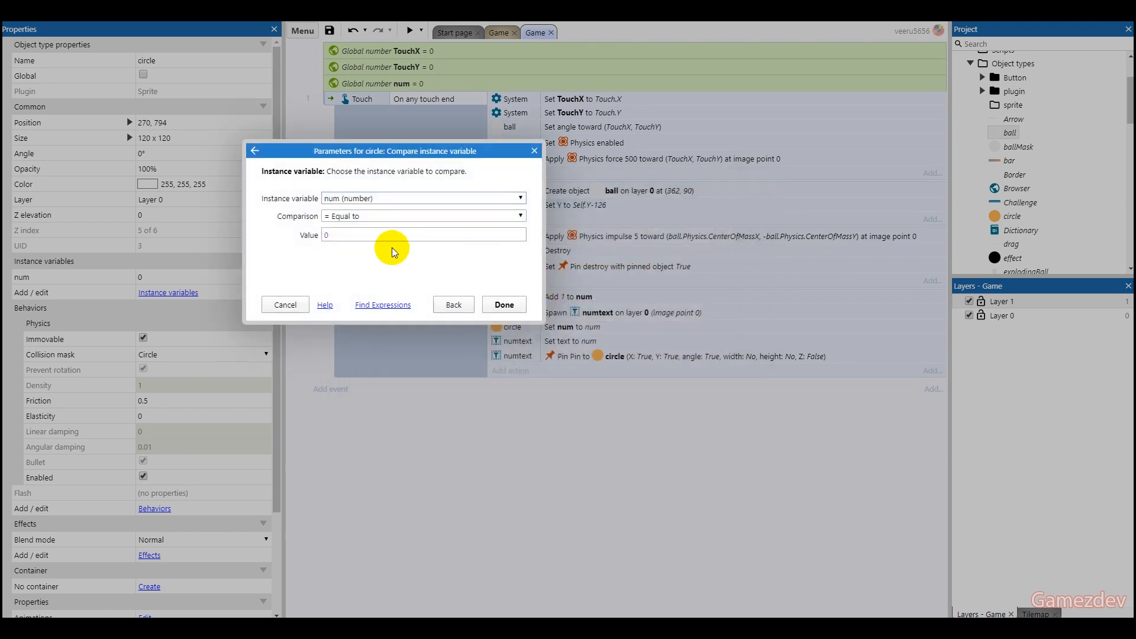
click(505, 306)
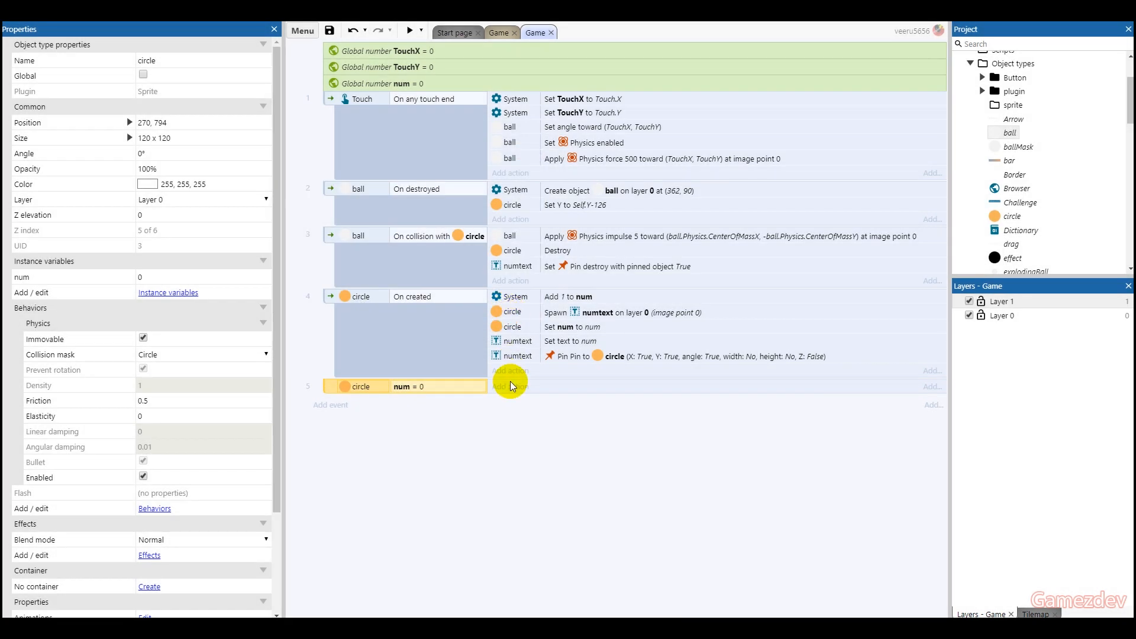
Add a circle Destroy action to the num = 0 event.
click(511, 386)
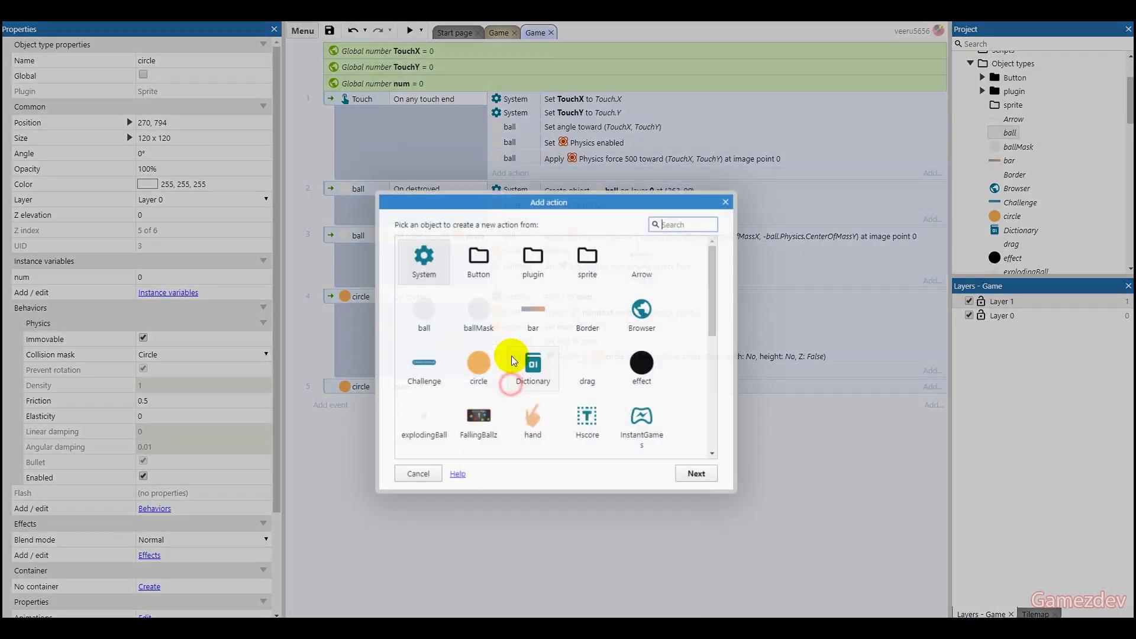
double_click(482, 368)
text(des)
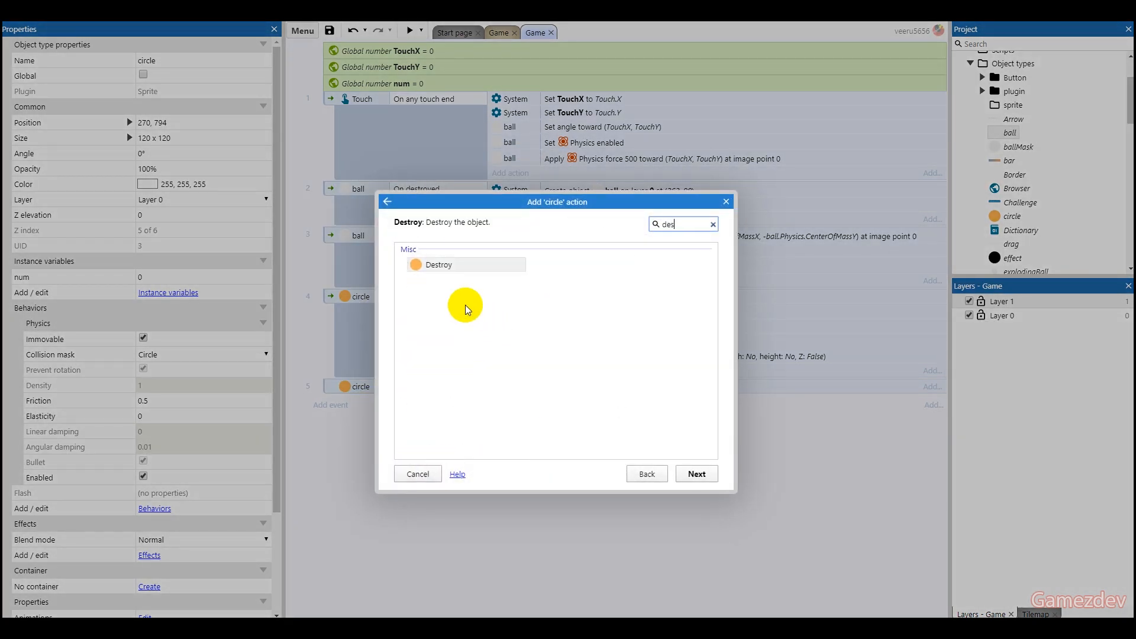
double_click(445, 266)
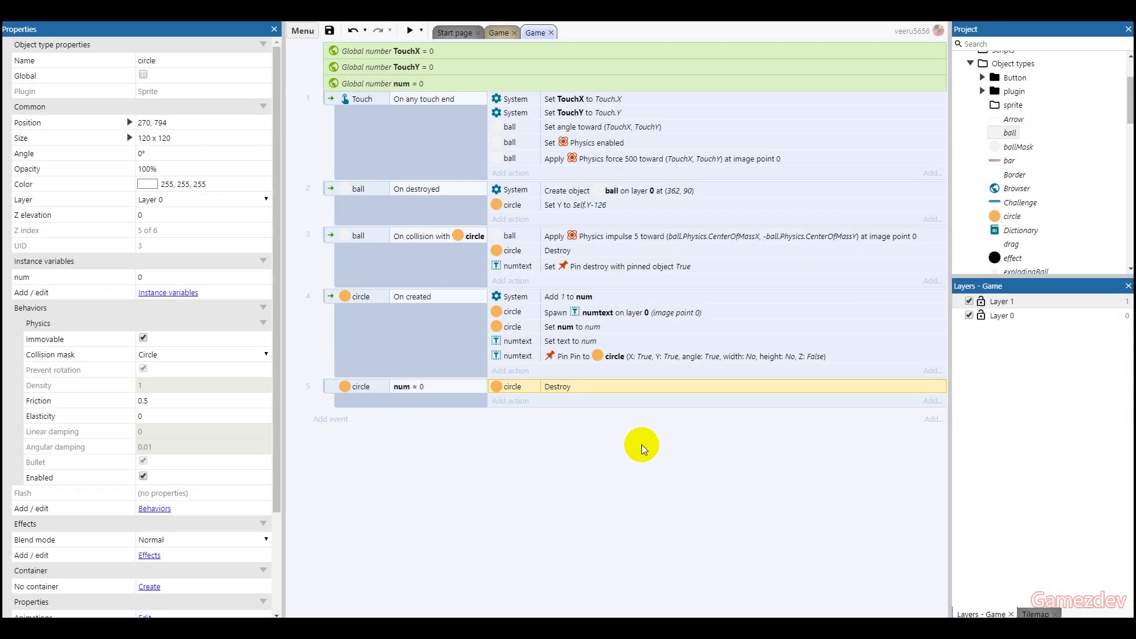
click(568, 256)
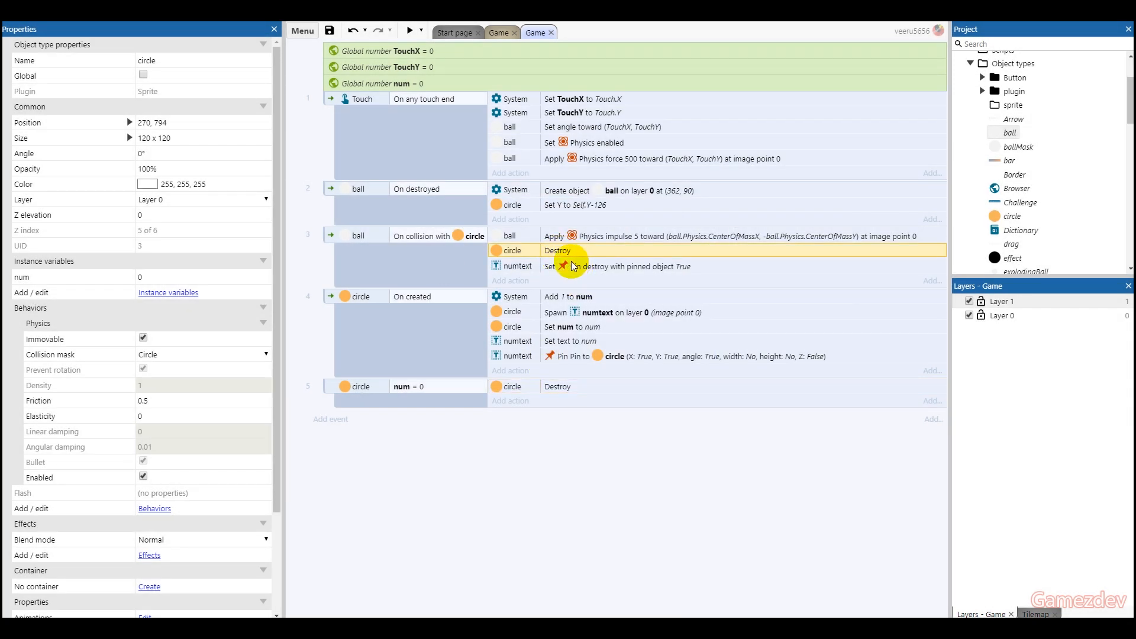
Replace event 3's circle Destroy with Subtract 1 from num and move the pin-destroy action into event 5.
drag(560, 258, 561, 257)
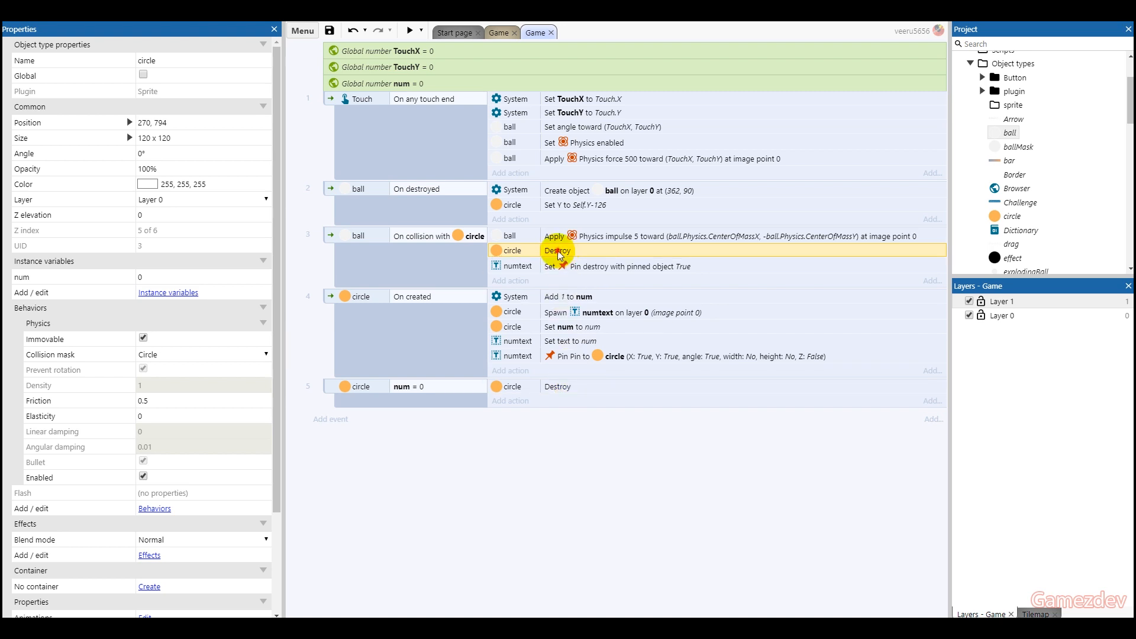
double_click(560, 256)
scroll(552, 389, down, 2)
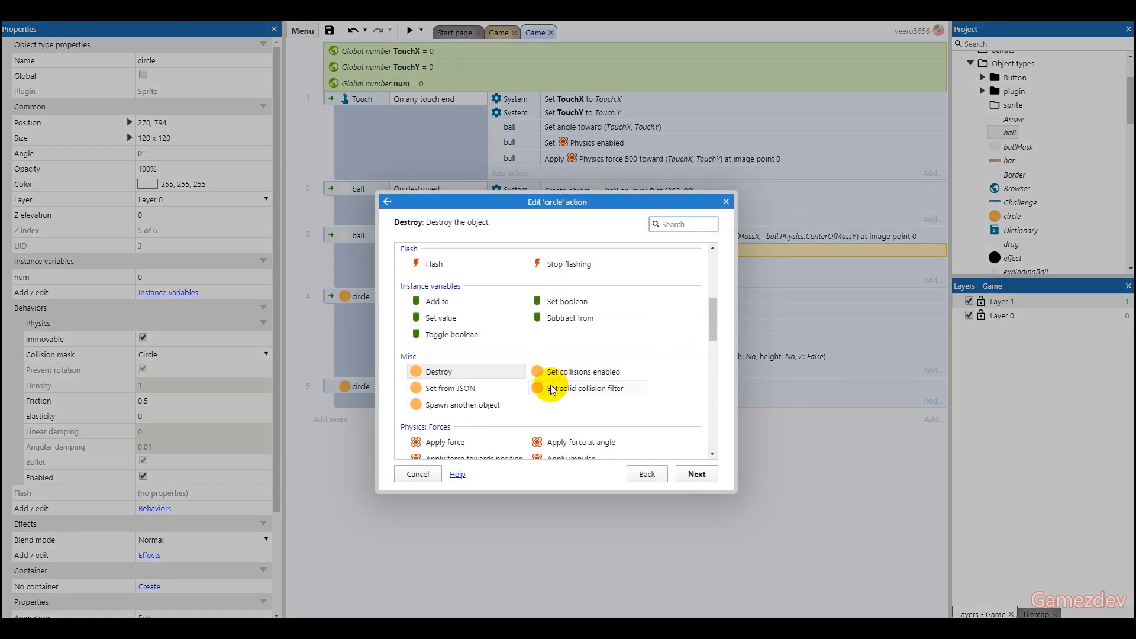
scroll(552, 396, down, 2)
scroll(557, 405, up, 3)
scroll(567, 413, up, 3)
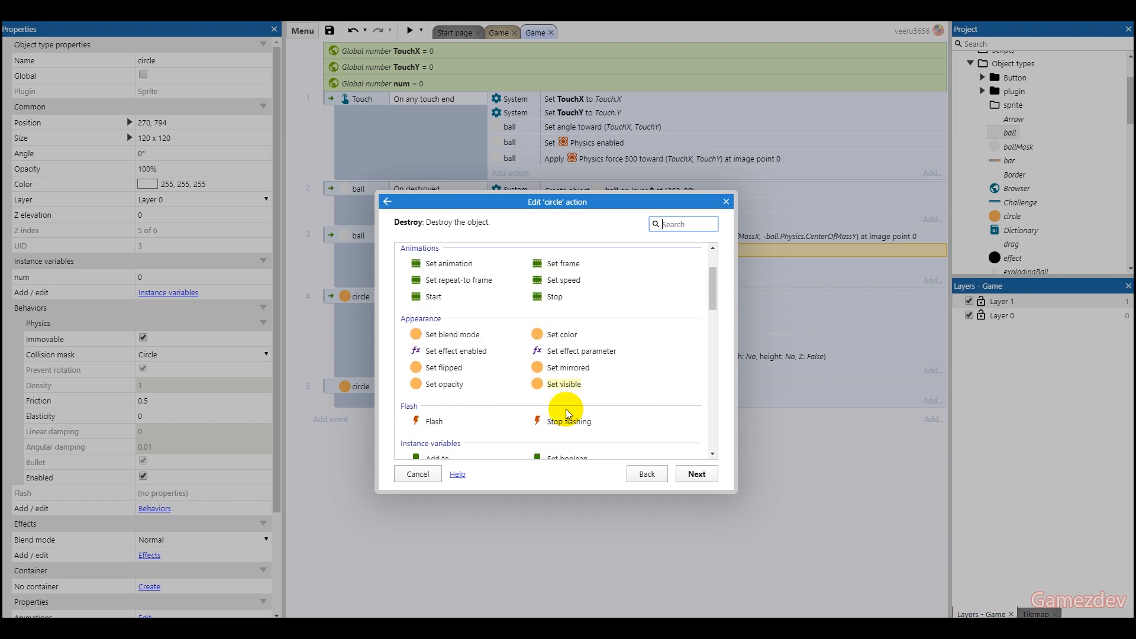
scroll(567, 414, up, 3)
scroll(574, 375, down, 3)
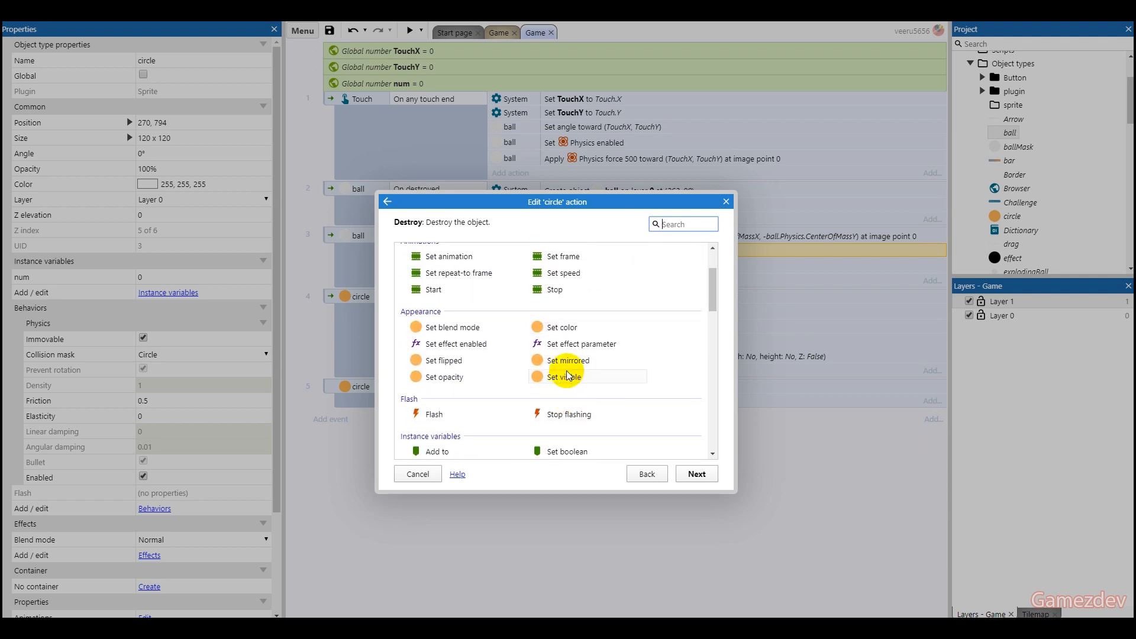
scroll(552, 374, down, 2)
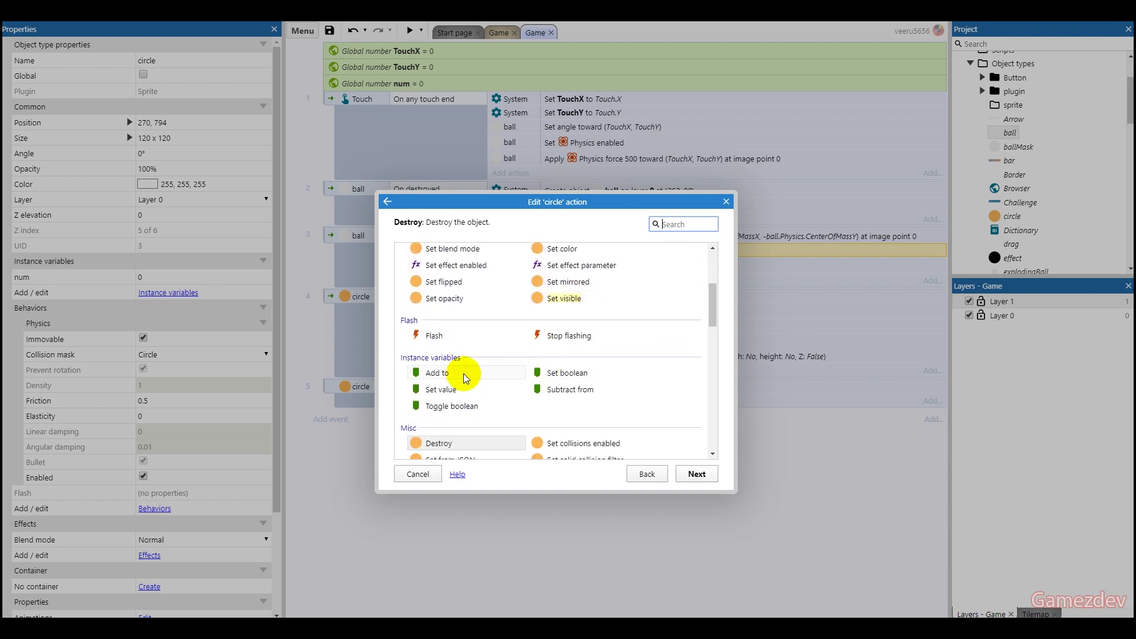
double_click(551, 389)
click(520, 313)
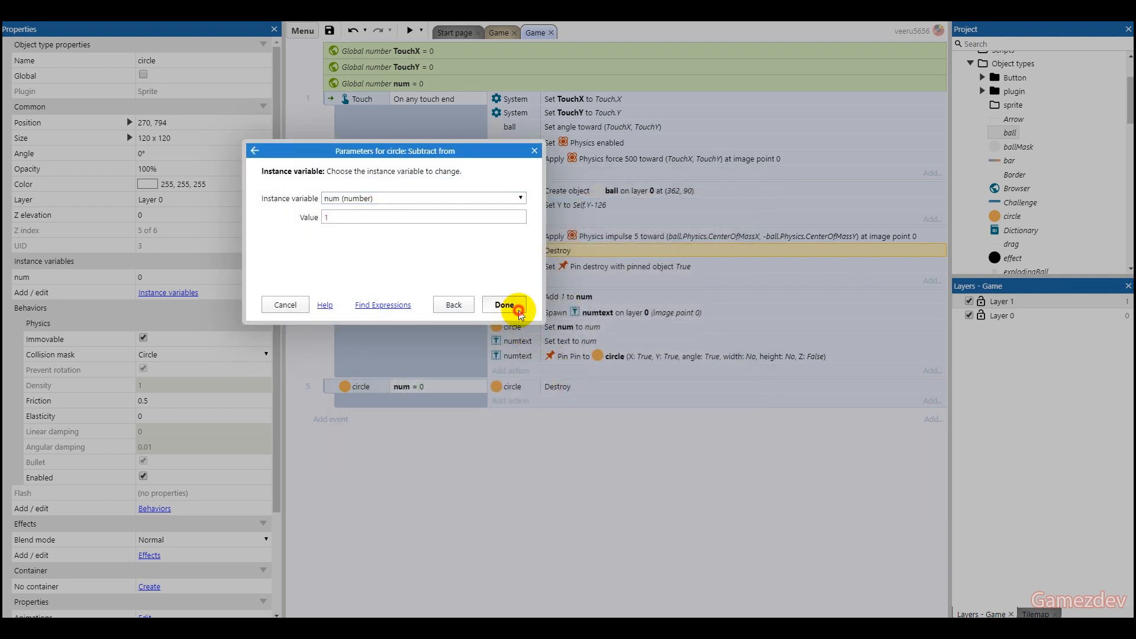
drag(610, 265, 572, 388)
click(497, 35)
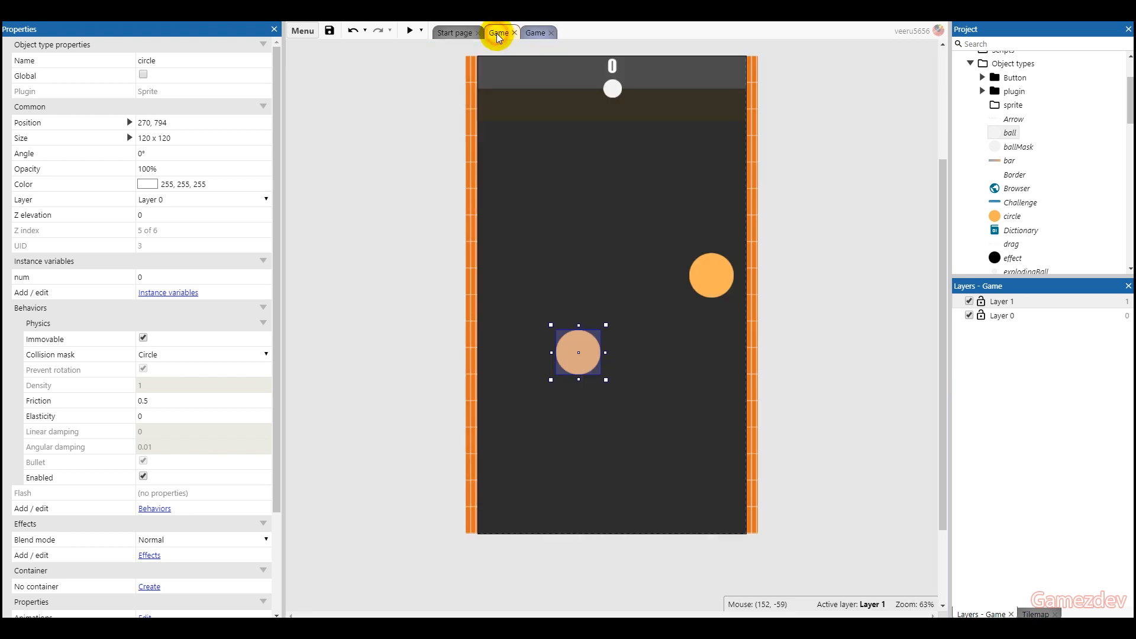
click(410, 30)
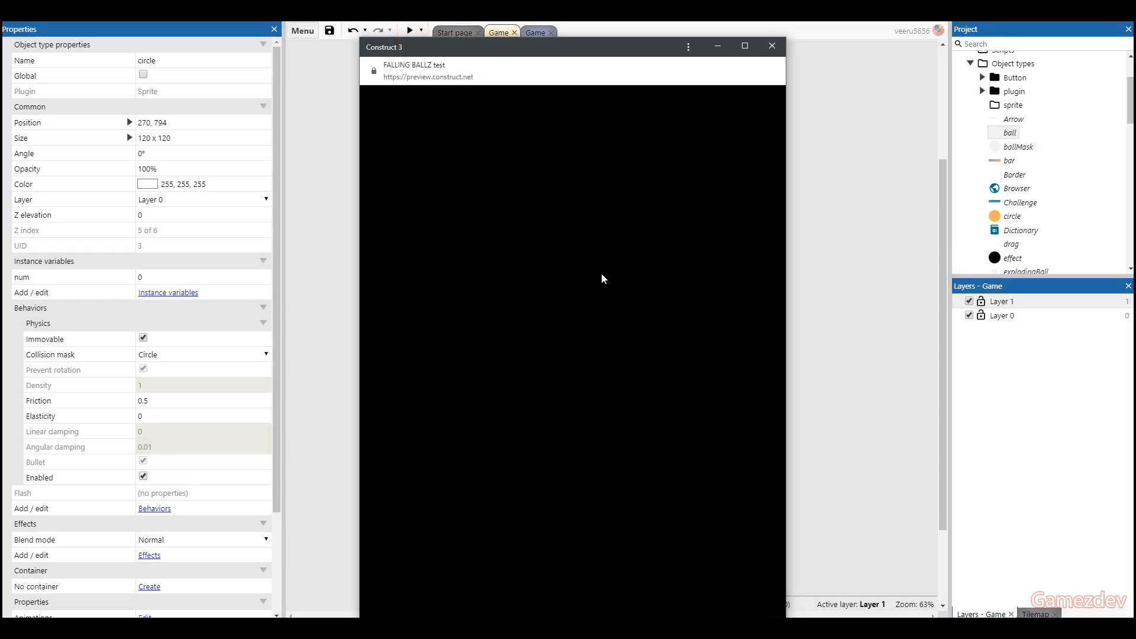
click(686, 313)
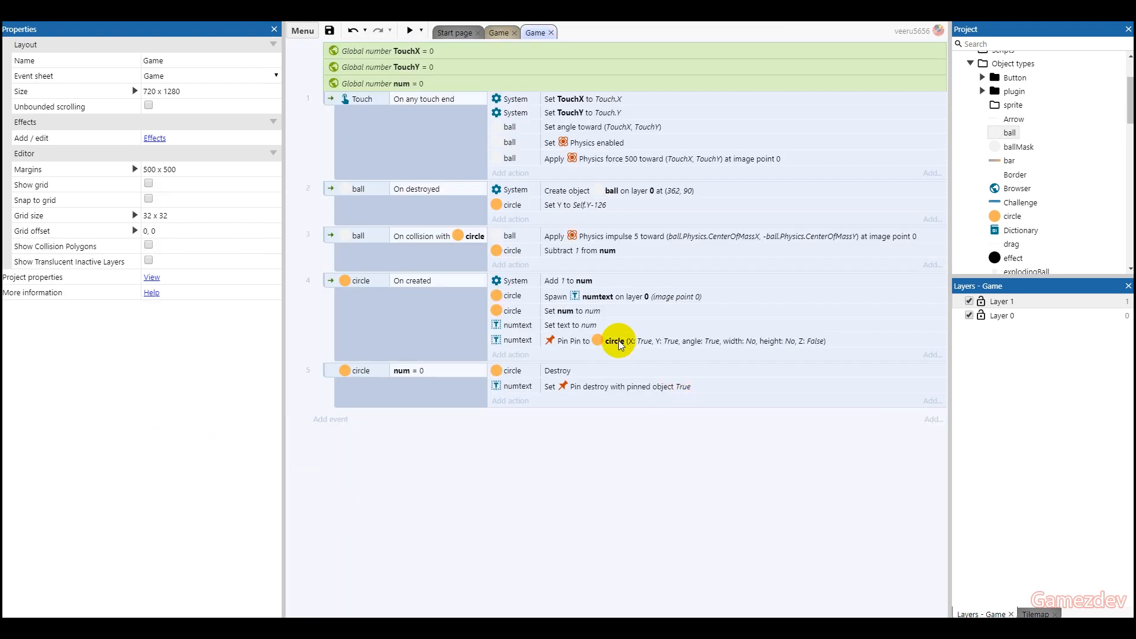
Add a new event with the numtext Is pinned condition, after discarding a circle condition attempt.
click(584, 328)
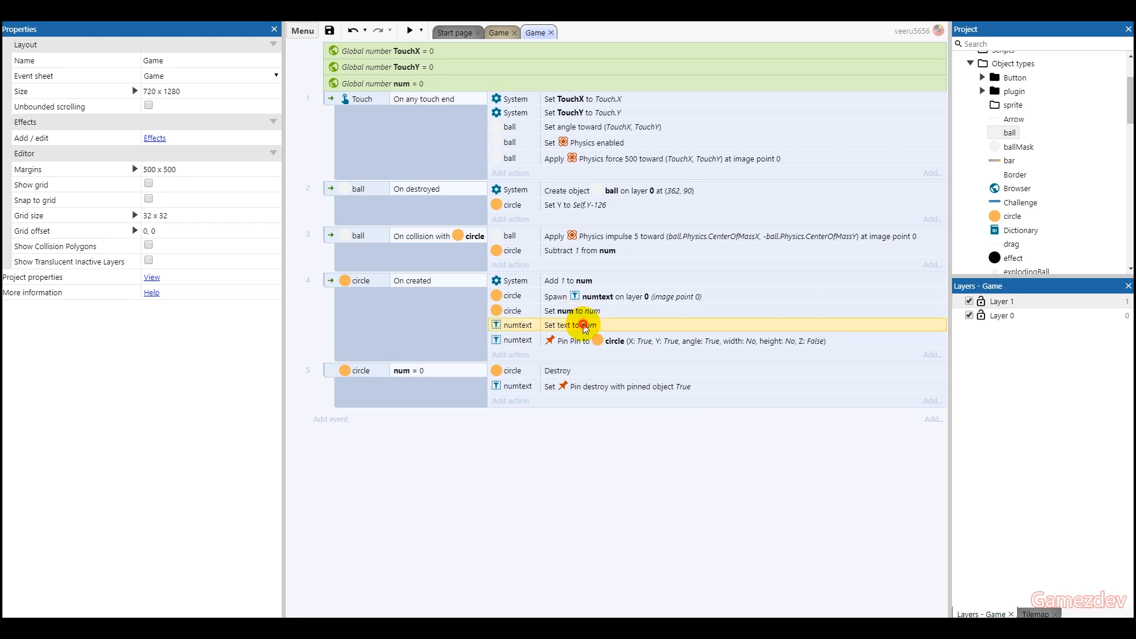
click(330, 419)
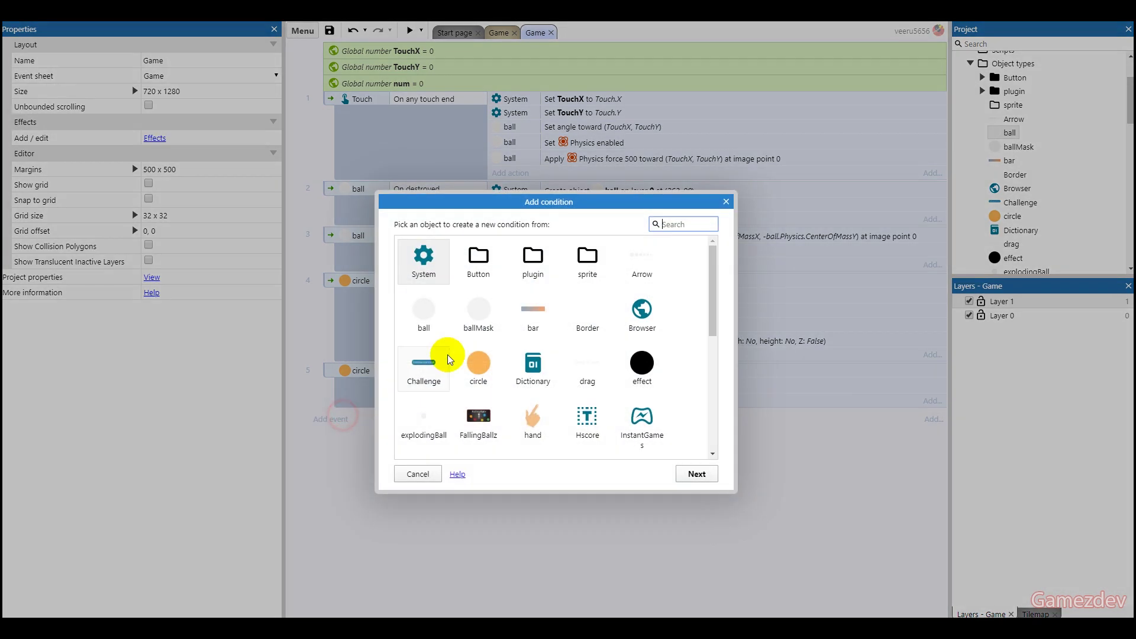
click(487, 359)
double_click(487, 360)
scroll(592, 367, down, 5)
scroll(518, 369, down, 2)
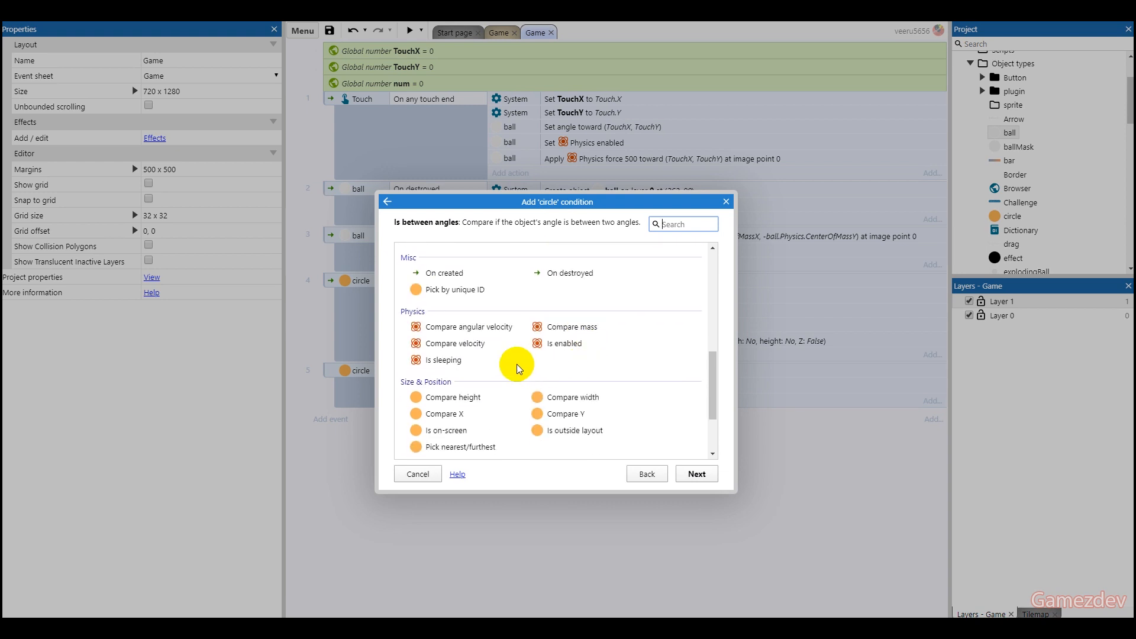
scroll(519, 362, down, 3)
scroll(555, 355, up, 3)
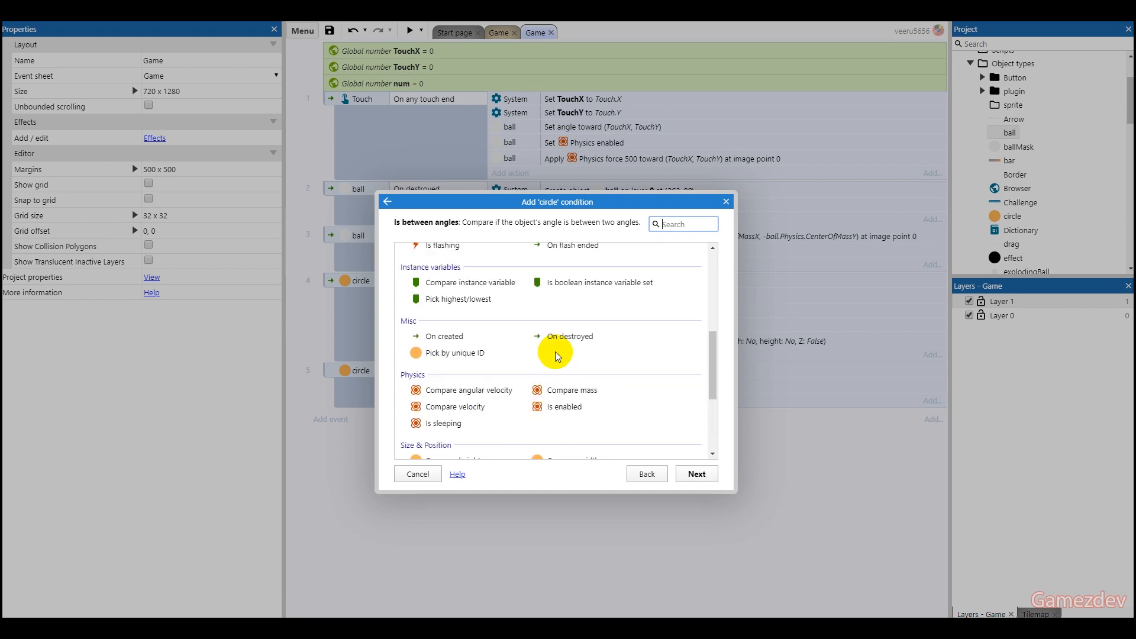
scroll(497, 346, up, 4)
click(451, 362)
scroll(459, 356, up, 4)
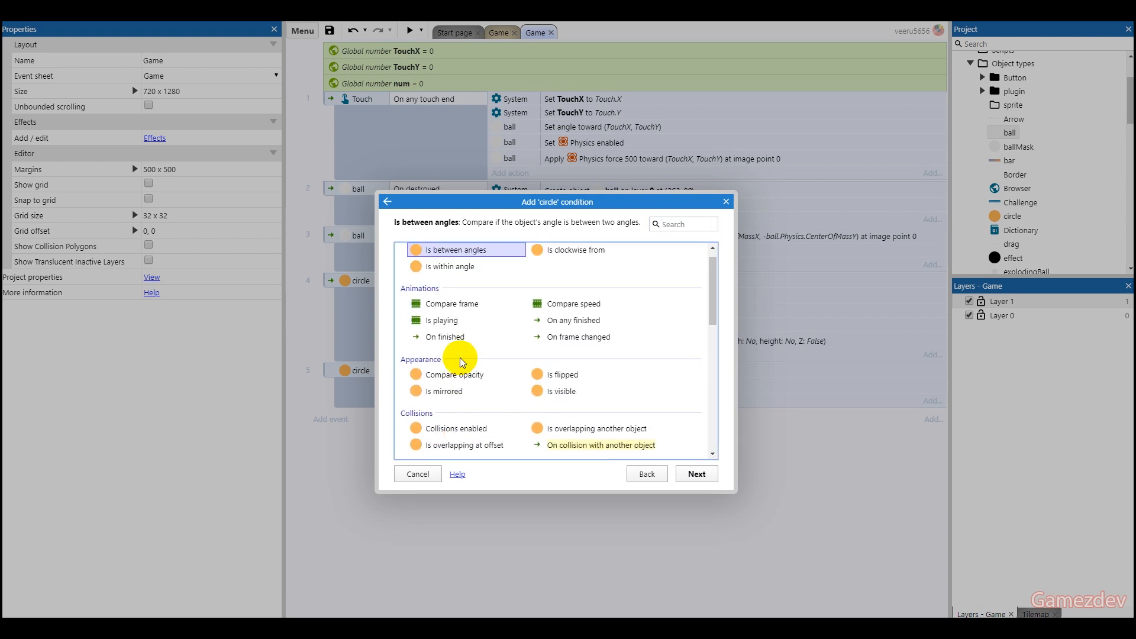
scroll(459, 355, down, 6)
click(409, 483)
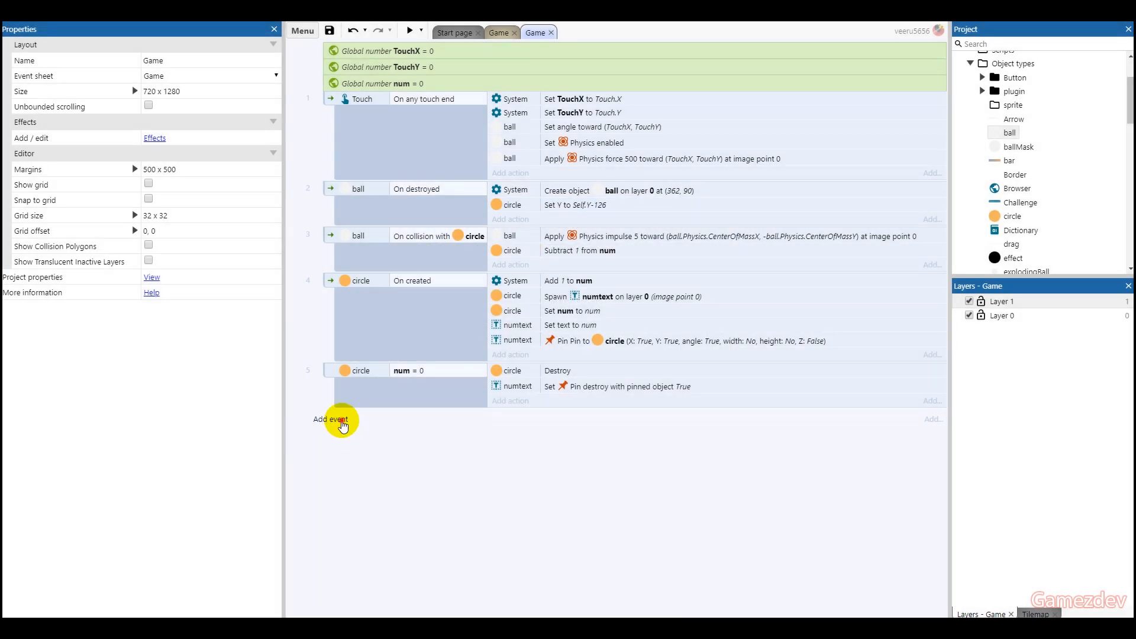
click(336, 420)
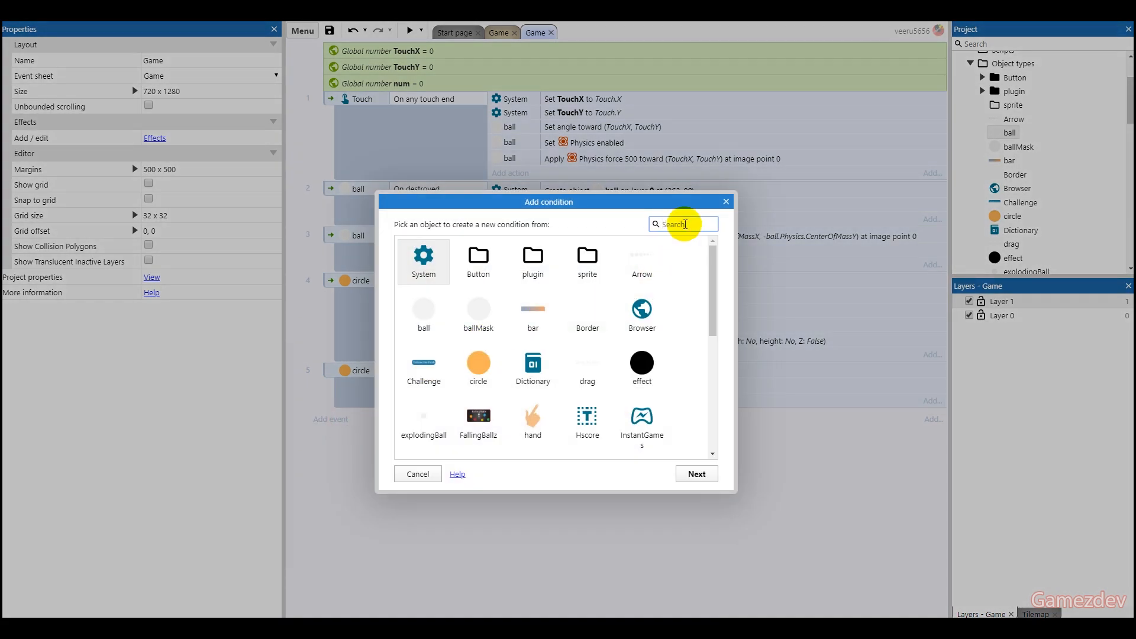
text(num)
double_click(423, 259)
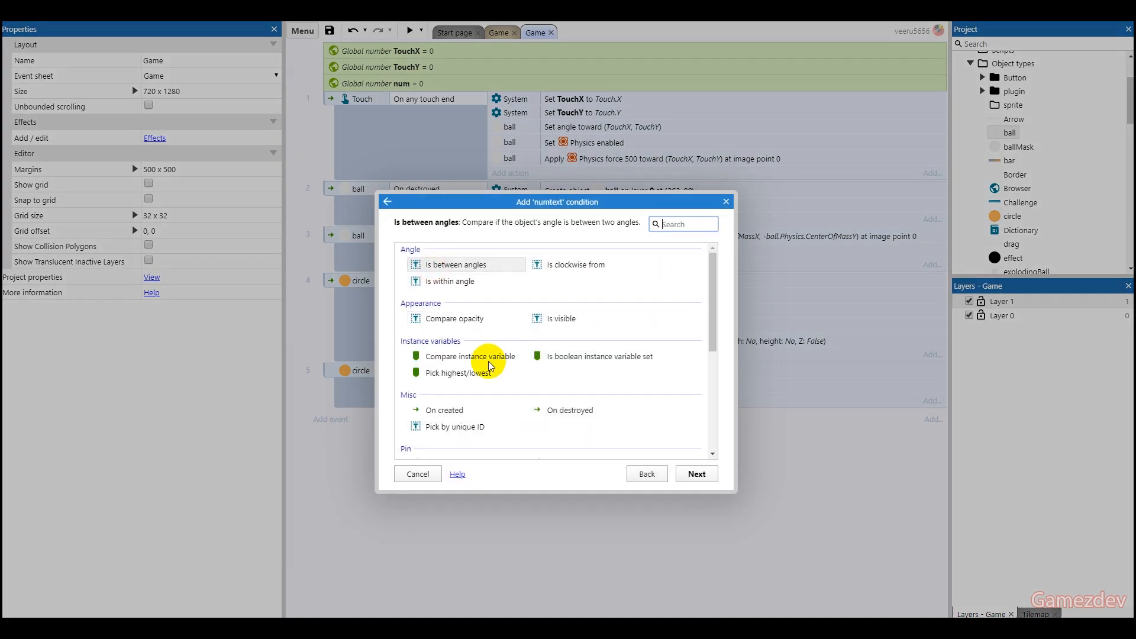
scroll(488, 366, down, 5)
double_click(431, 305)
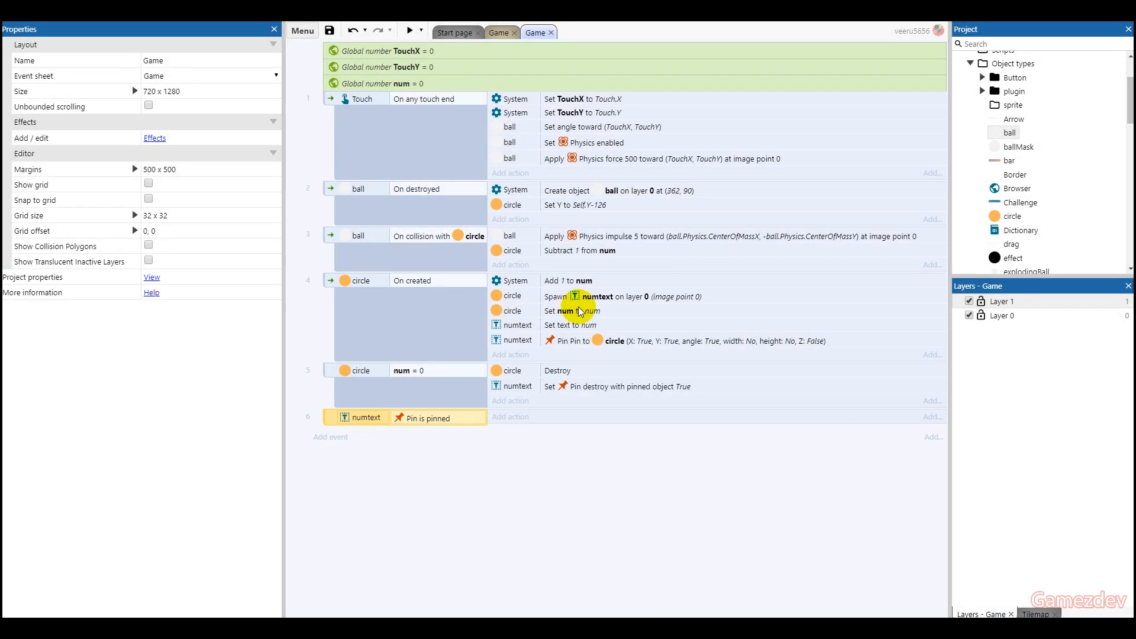
Move the Set text action into the Is pinned event and set its text to circle.num.
drag(572, 326, 592, 412)
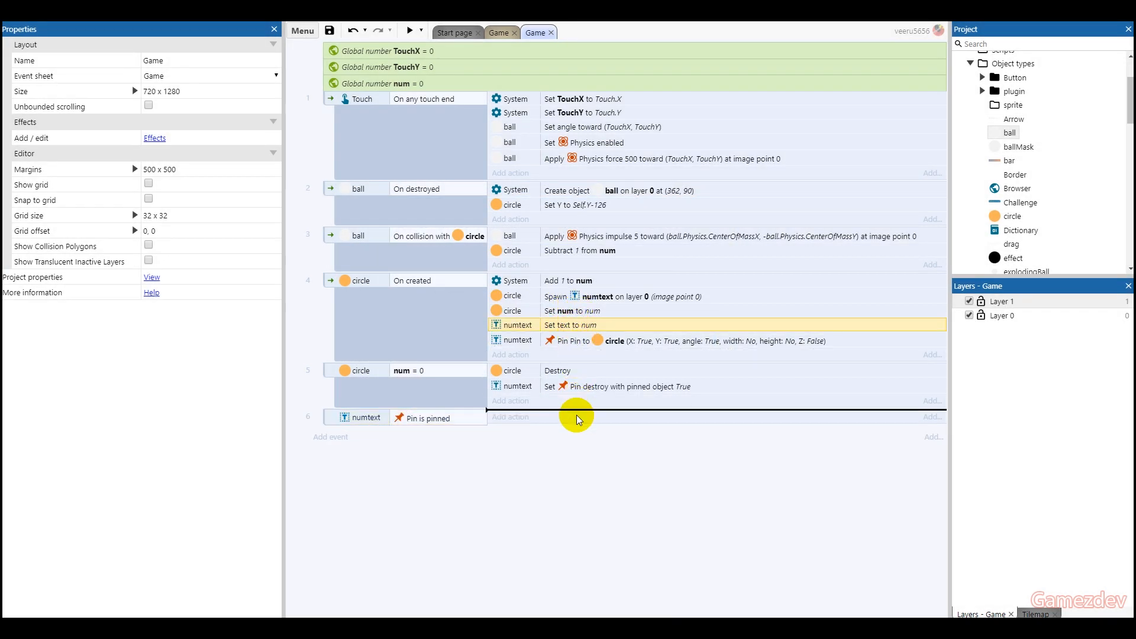
double_click(596, 406)
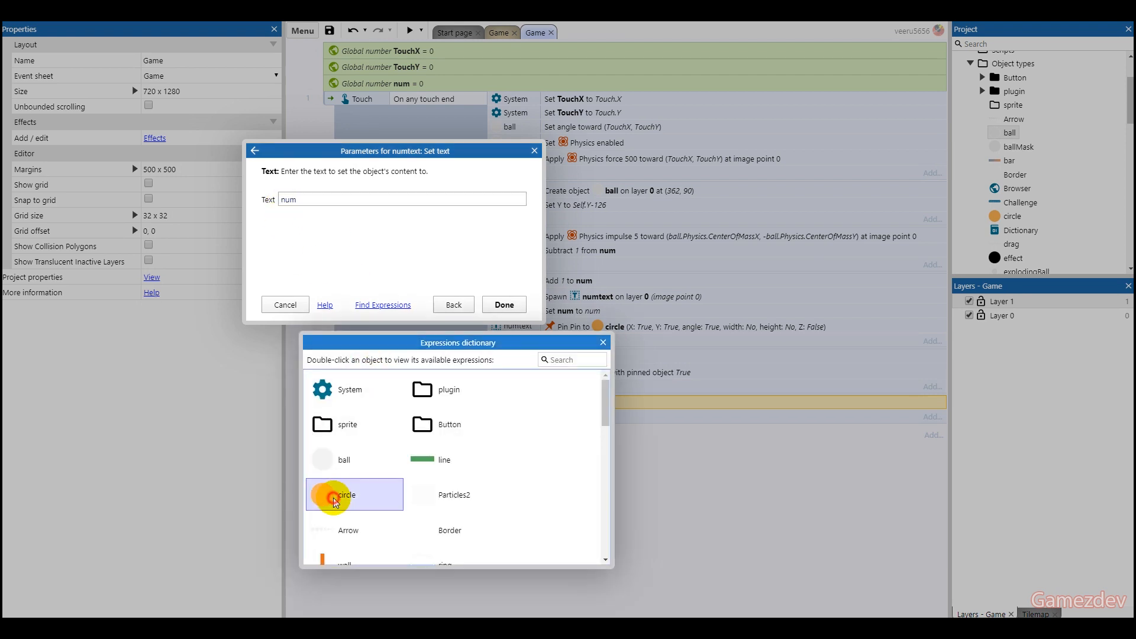
double_click(330, 491)
scroll(343, 515, down, 2)
scroll(331, 528, down, 2)
scroll(333, 507, down, 1)
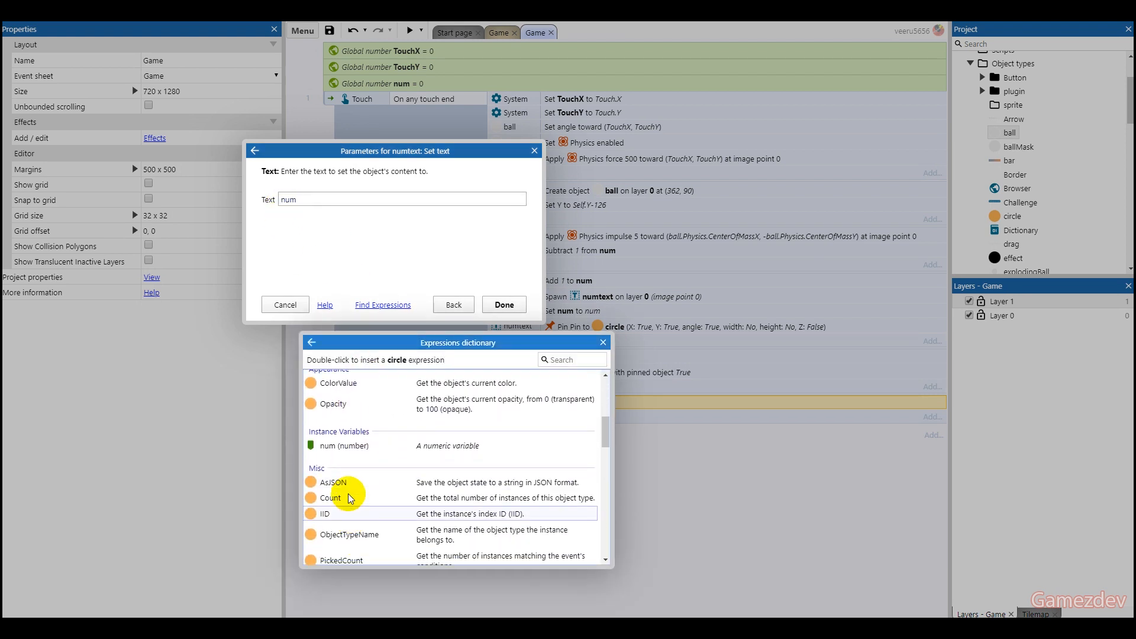
click(337, 447)
double_click(337, 446)
click(505, 305)
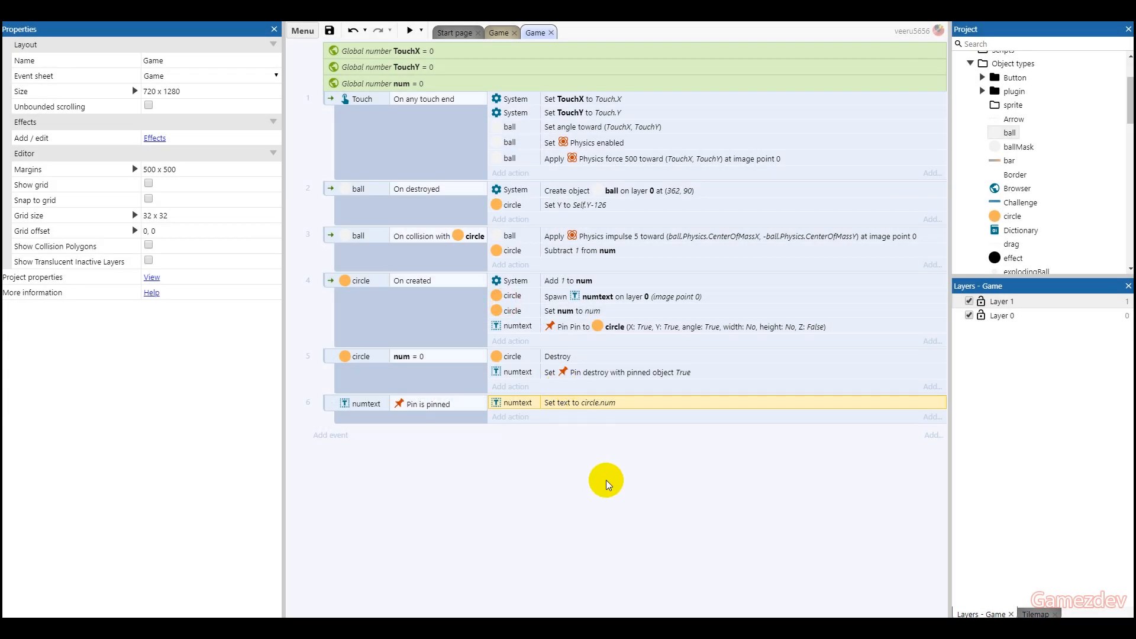
click(499, 32)
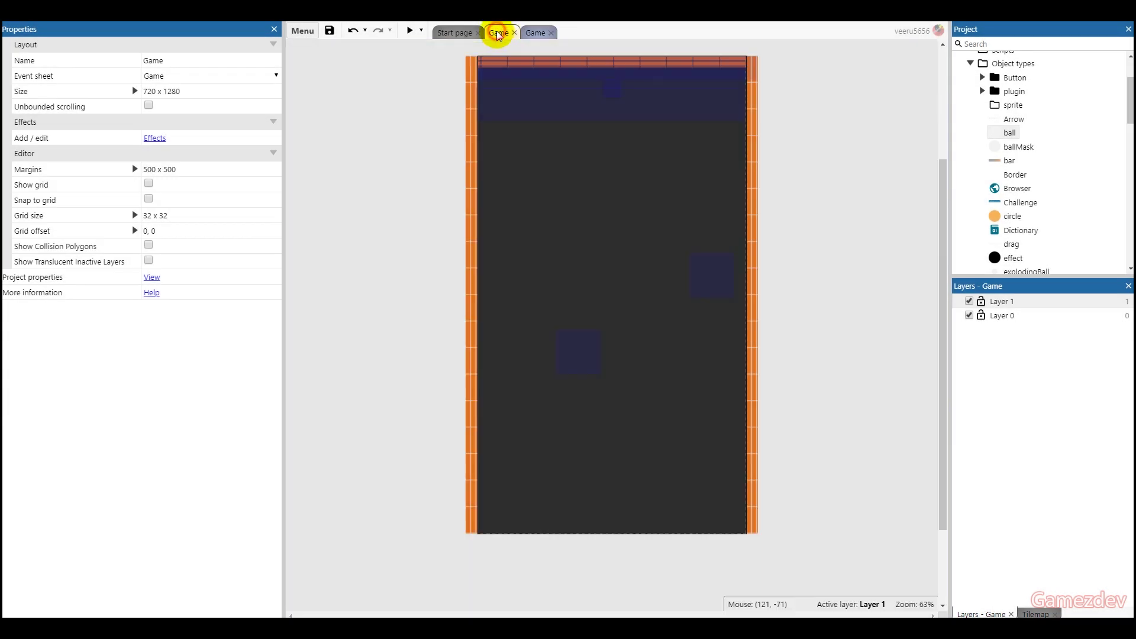
Preview the game, shoot balls at the numbered circles until circle 1 vanishes, then close the preview.
click(411, 31)
drag(643, 51, 634, 44)
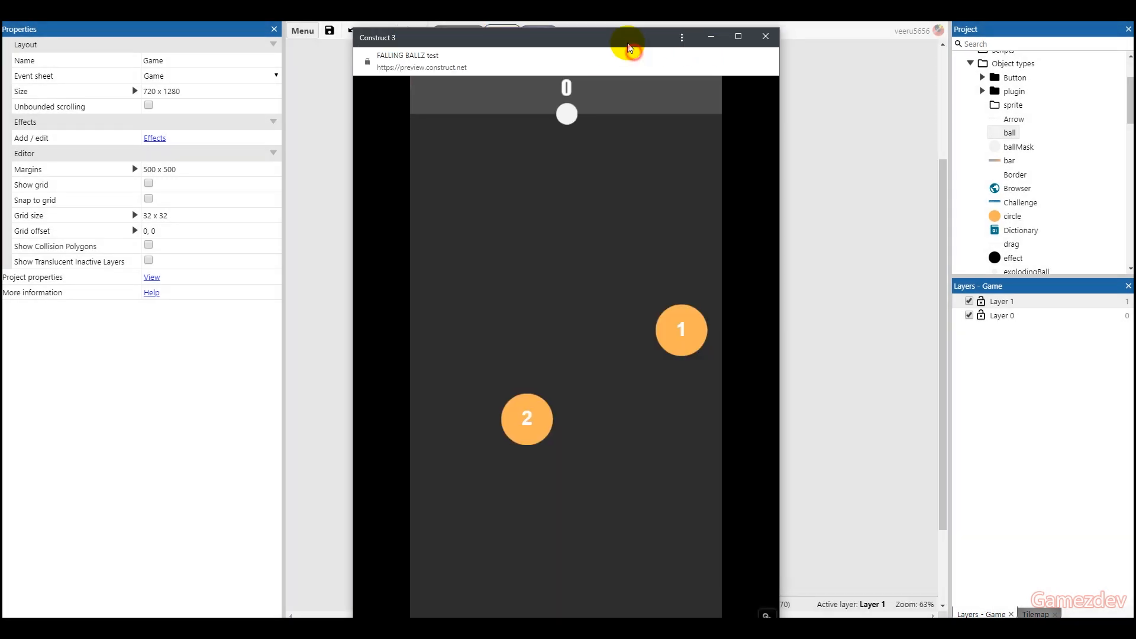
click(683, 272)
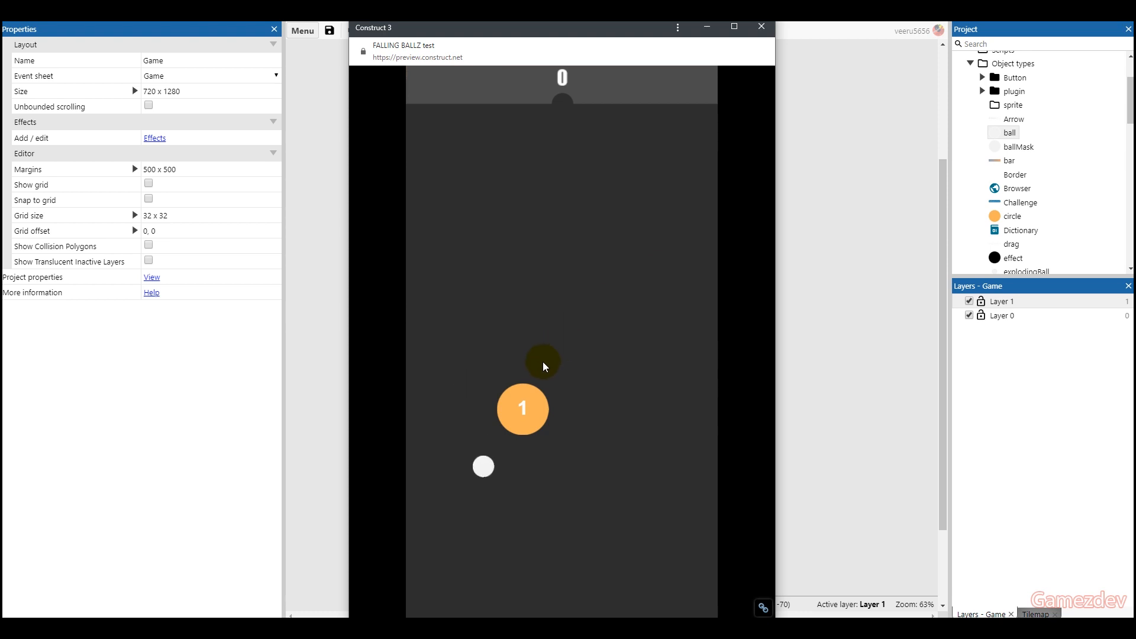
click(522, 353)
click(529, 313)
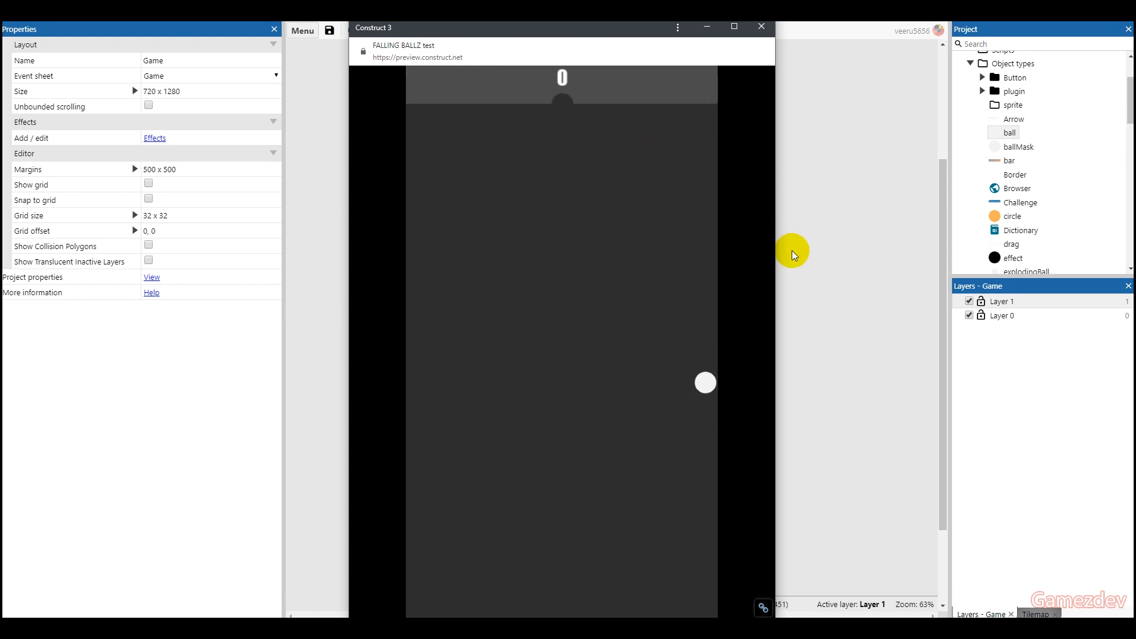
click(800, 282)
key(ctrl+Tab)
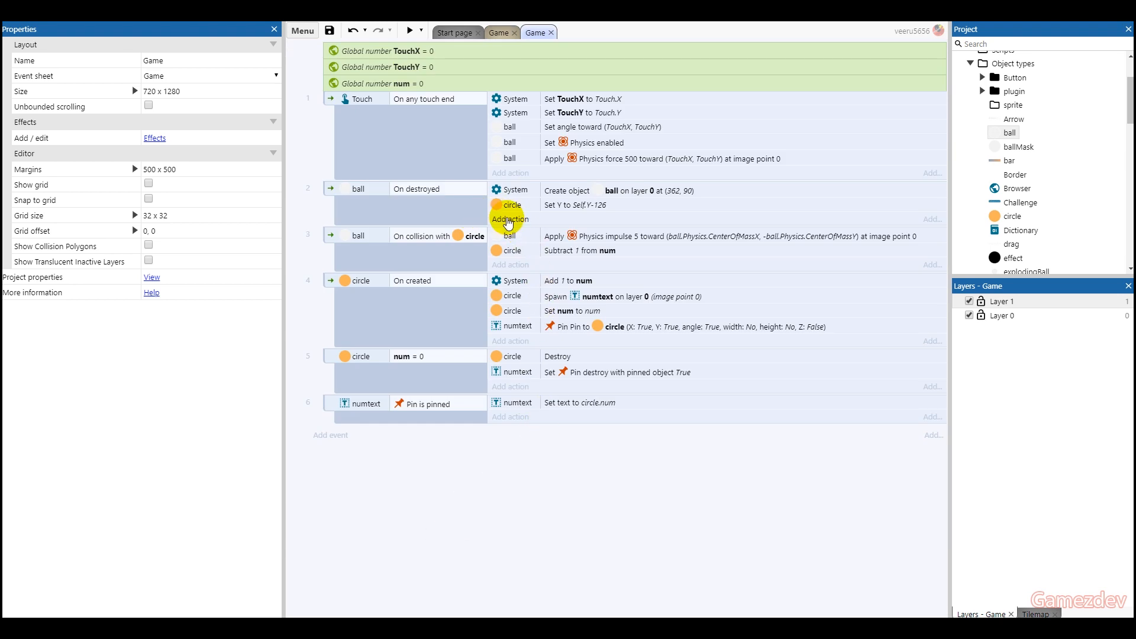
Add a System Create object action for circle to the ball-destroyed event.
click(509, 221)
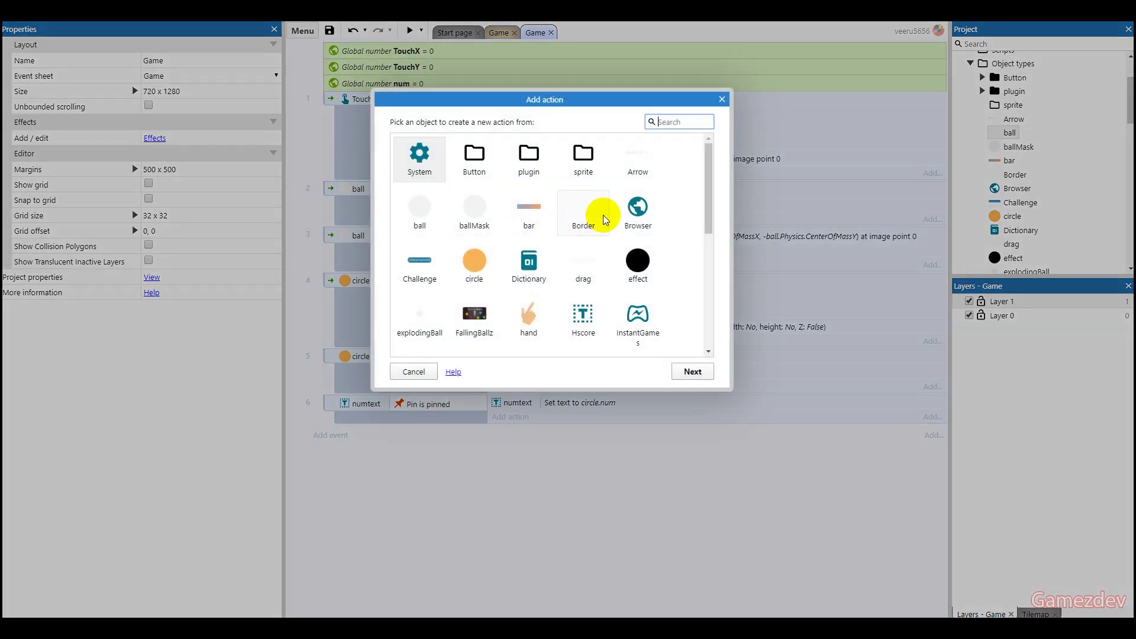
double_click(474, 263)
click(642, 371)
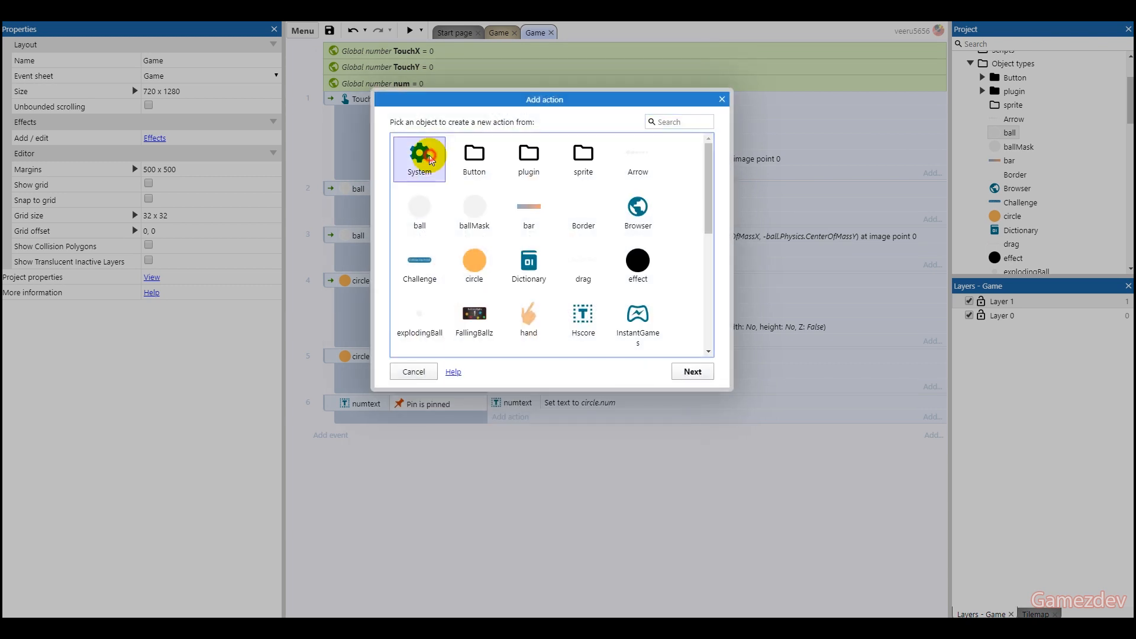
double_click(425, 152)
scroll(457, 288, down, 2)
scroll(465, 267, up, 2)
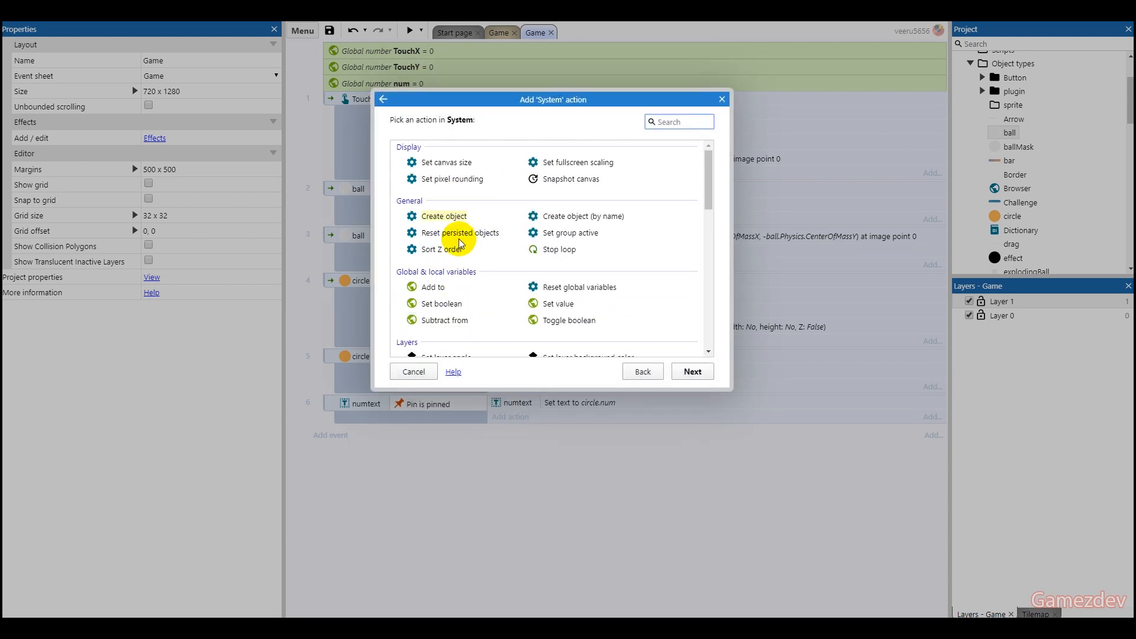
click(446, 218)
double_click(445, 217)
click(443, 202)
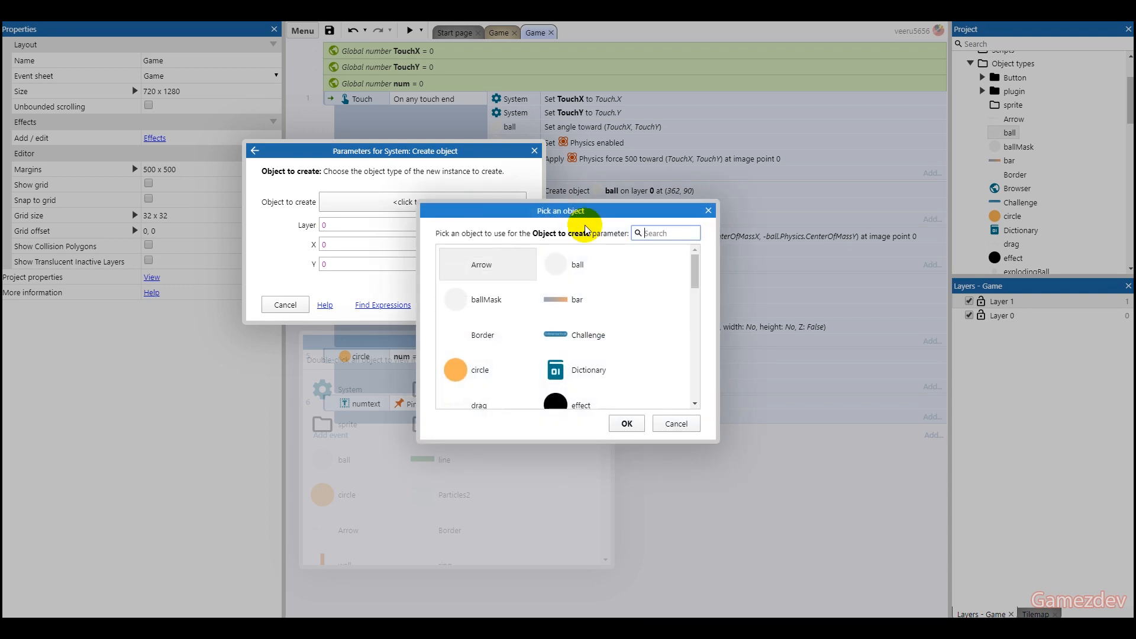
double_click(458, 373)
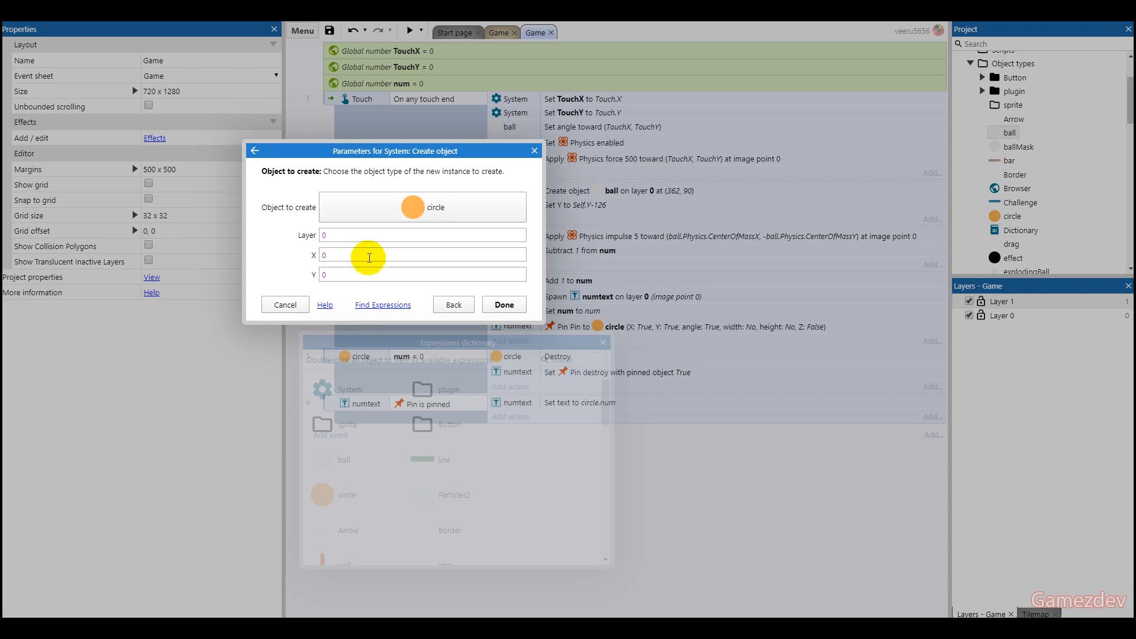
Set the new circle's position to X random(120,600), Y 1200 and confirm the action.
click(363, 254)
text(ran)
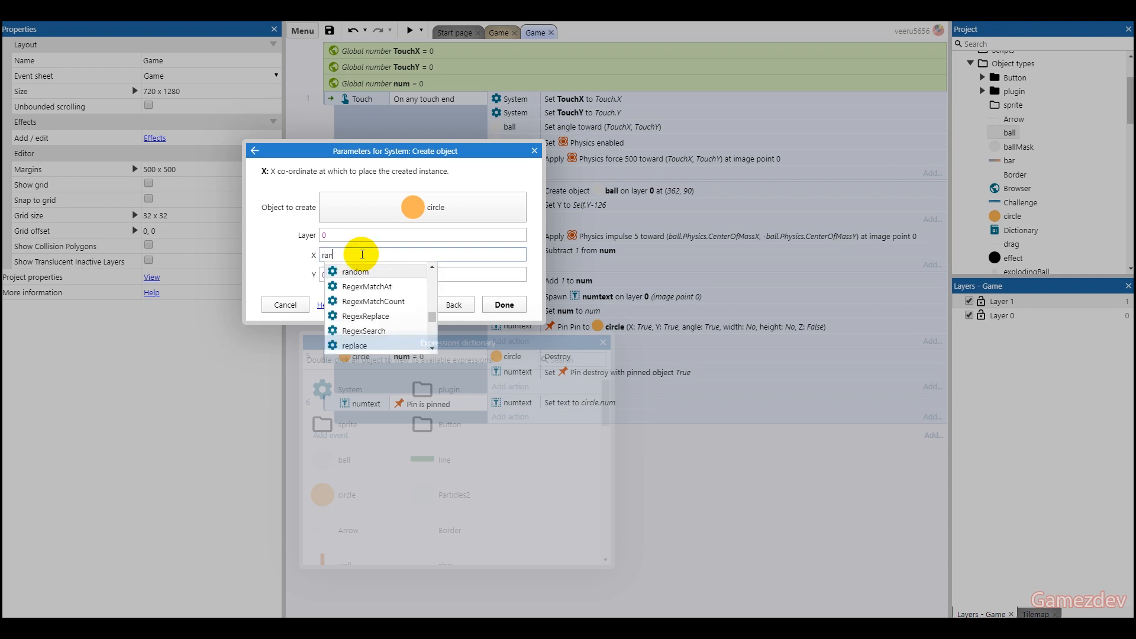
key(Return)
text(()
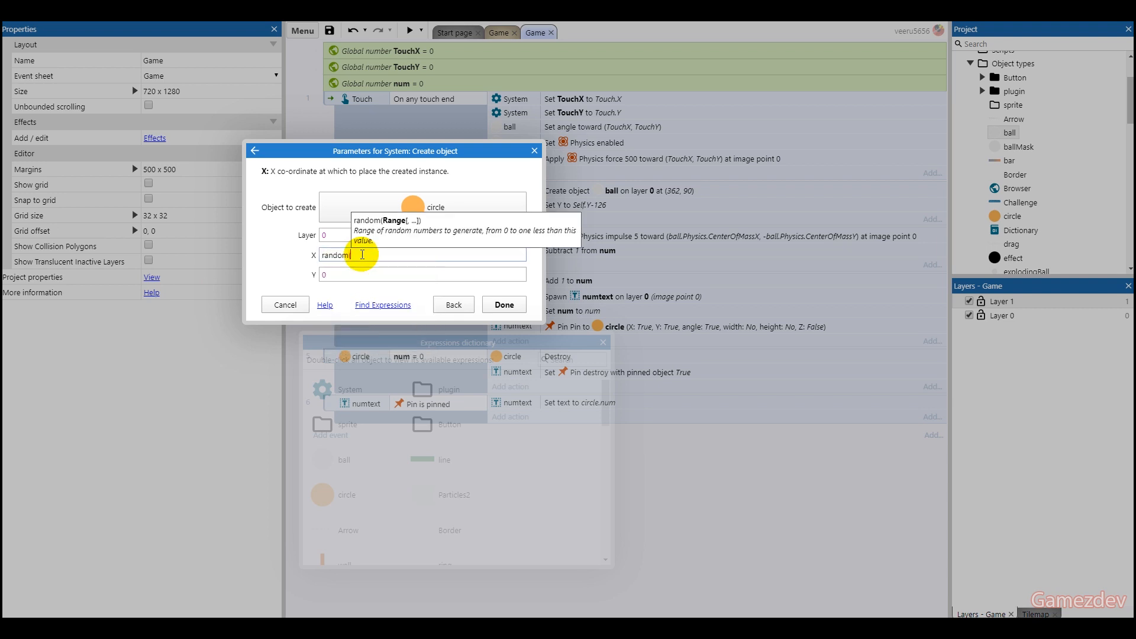
text(120))
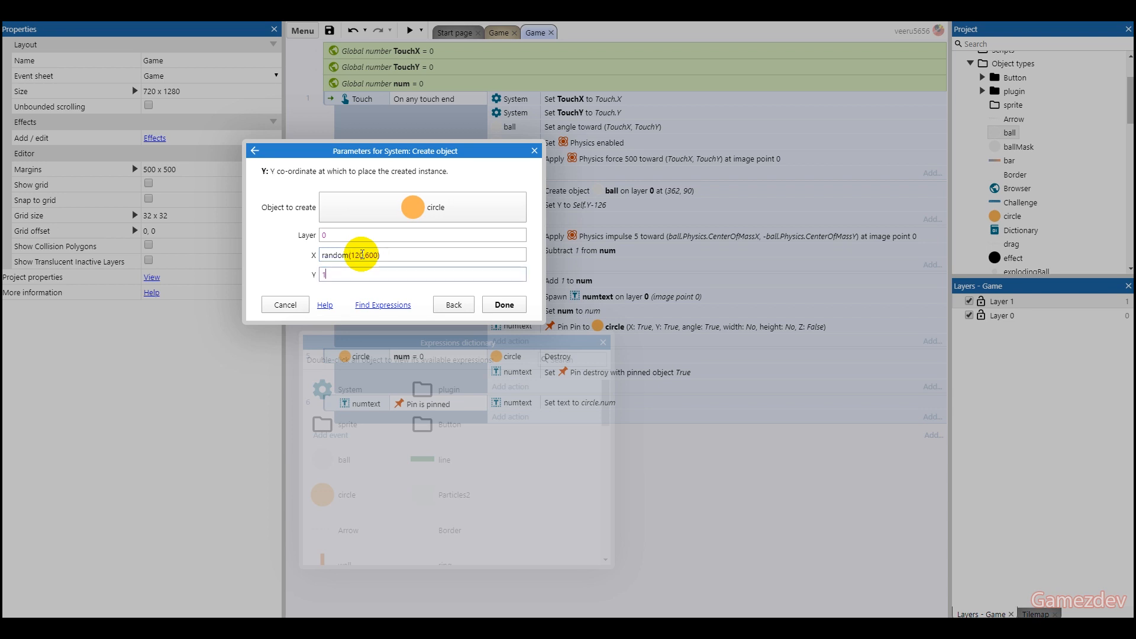
text(0)
key(Return)
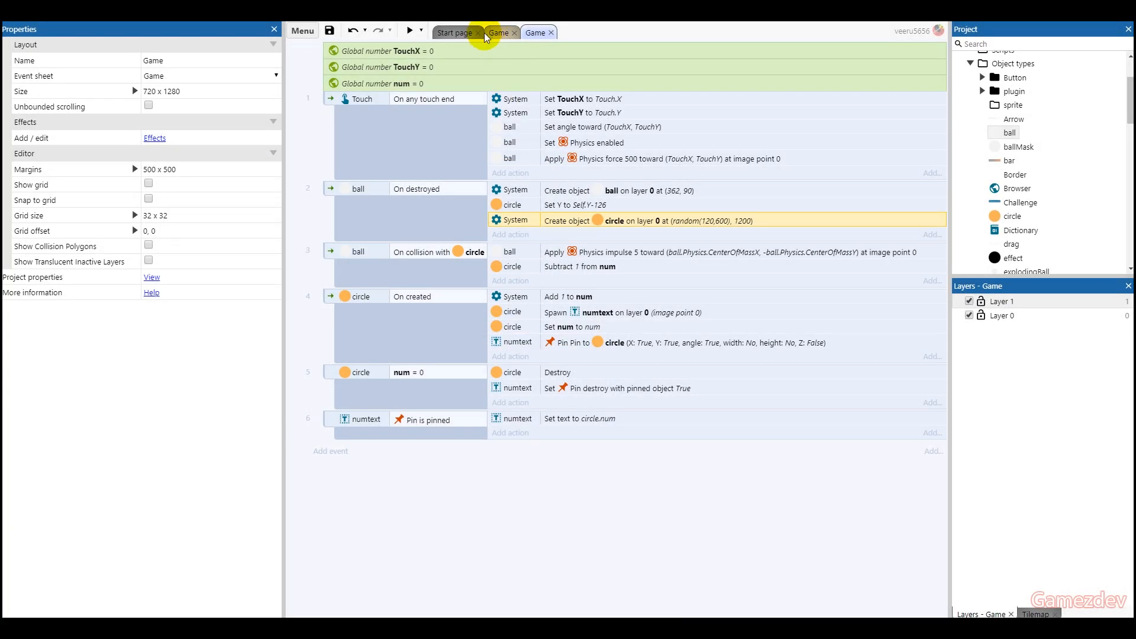
click(454, 32)
Preview the Game layout, shoot balls at the circles to see new ones spawn, then close the preview.
click(499, 32)
click(416, 35)
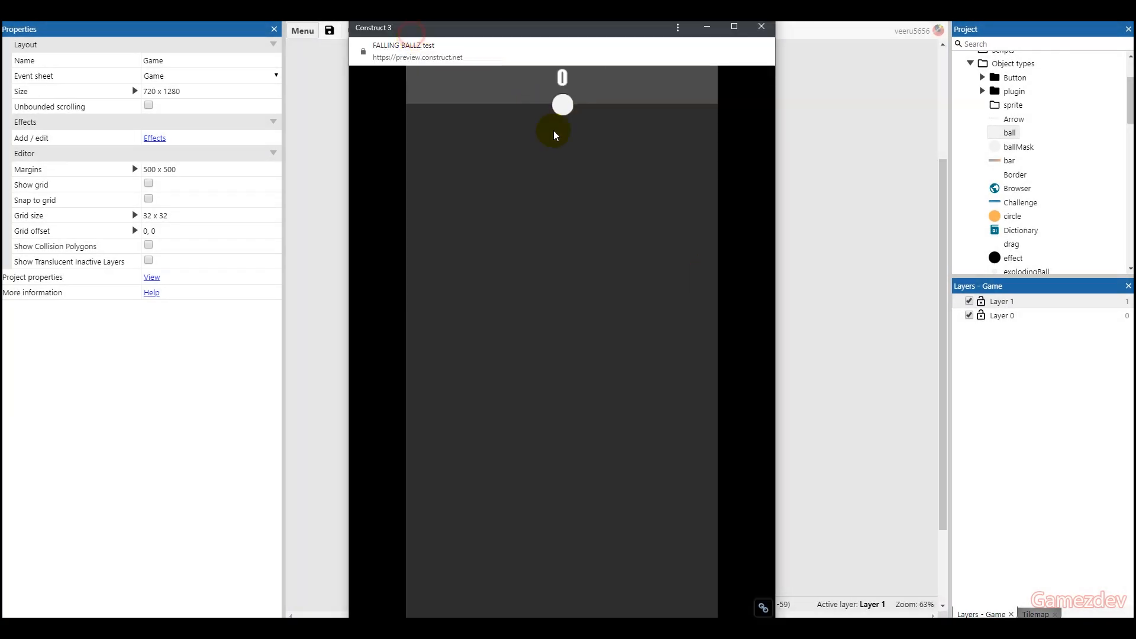
click(638, 291)
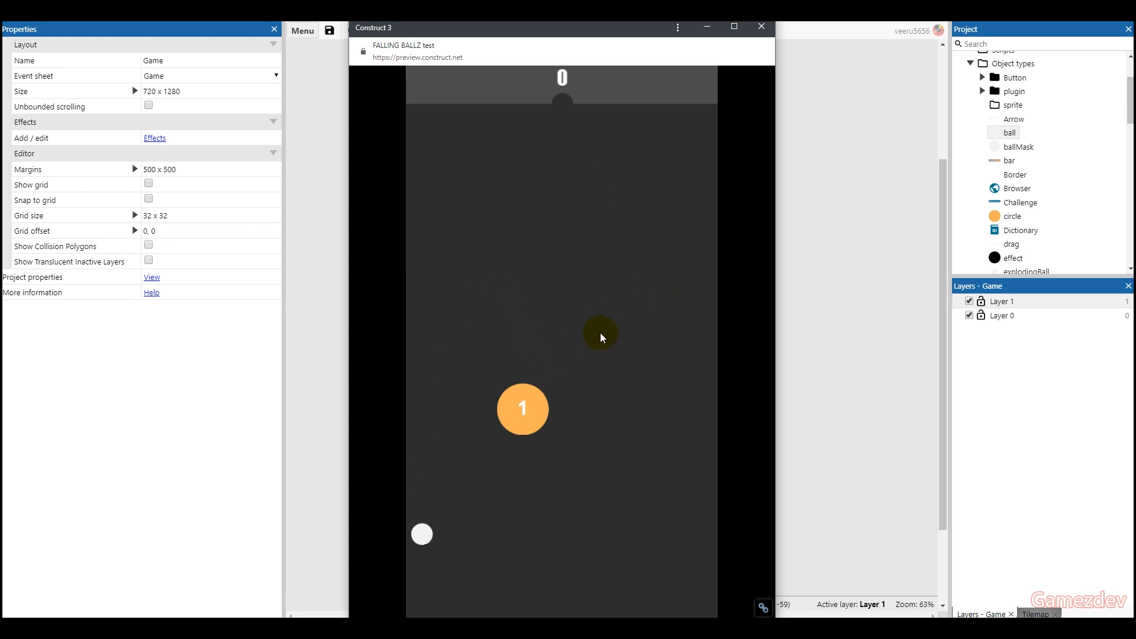
click(508, 343)
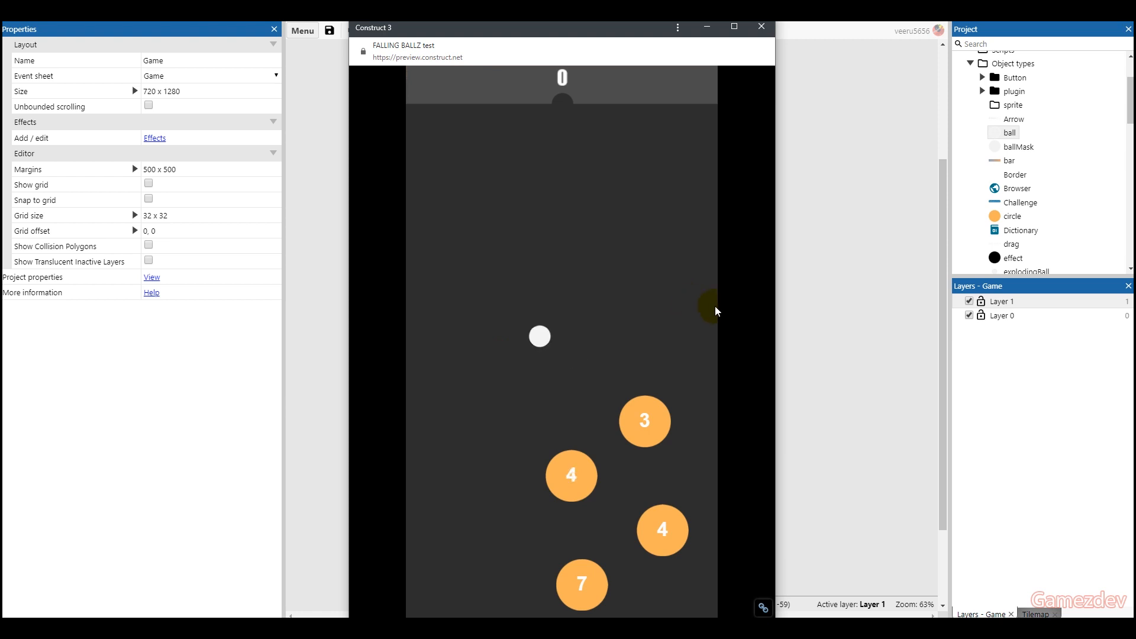
click(810, 318)
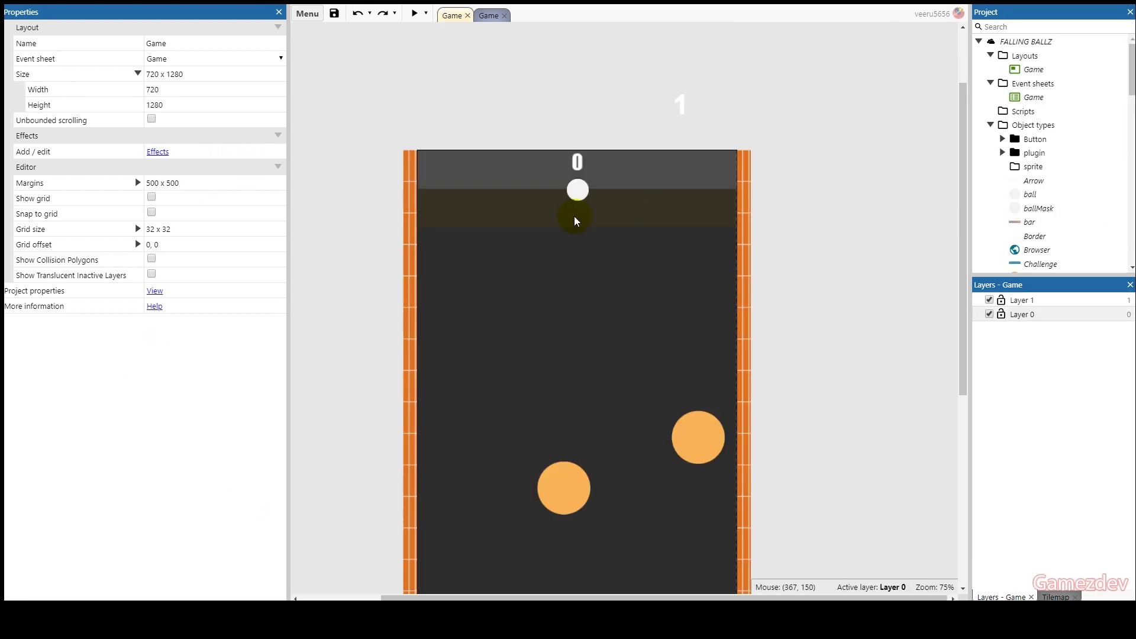
Insert a new Text object into the layout and select it.
right_click(376, 224)
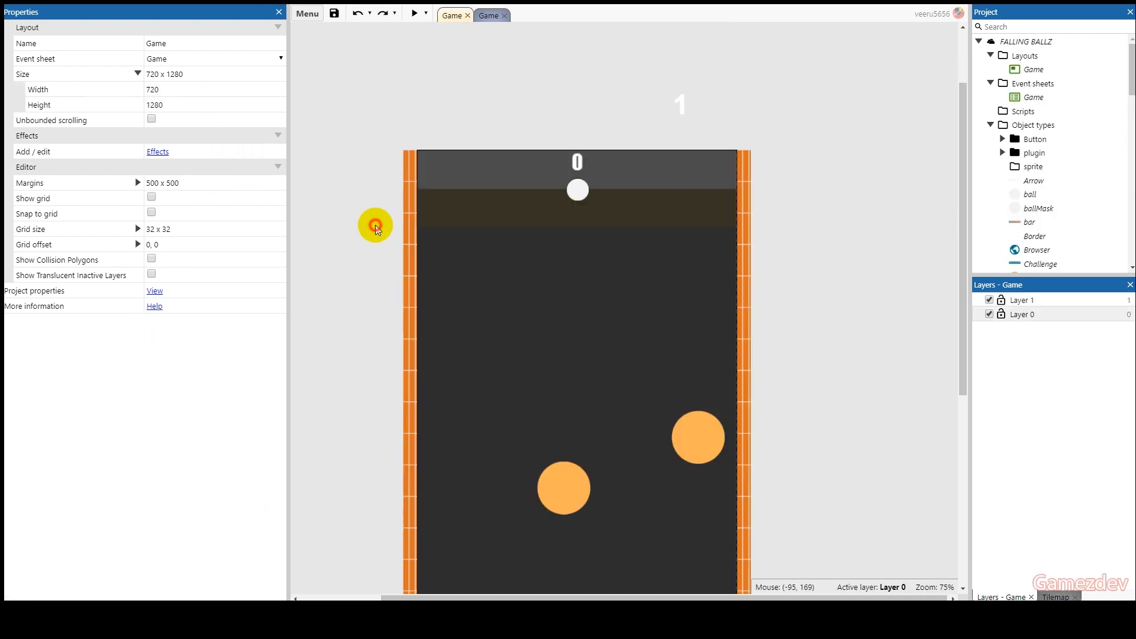
click(384, 233)
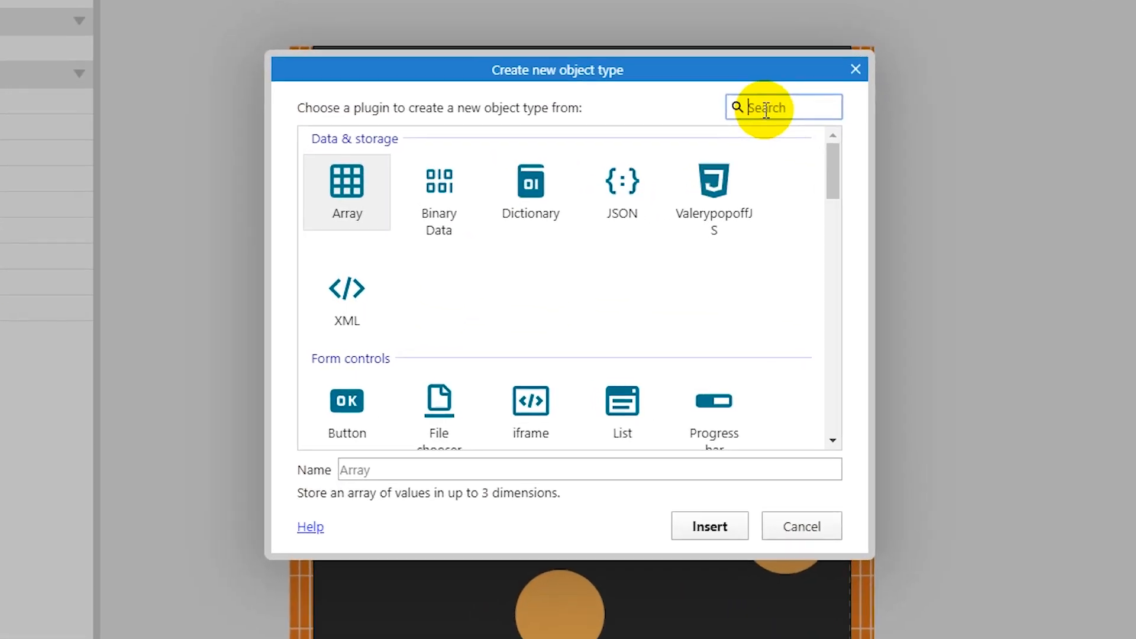
text(text)
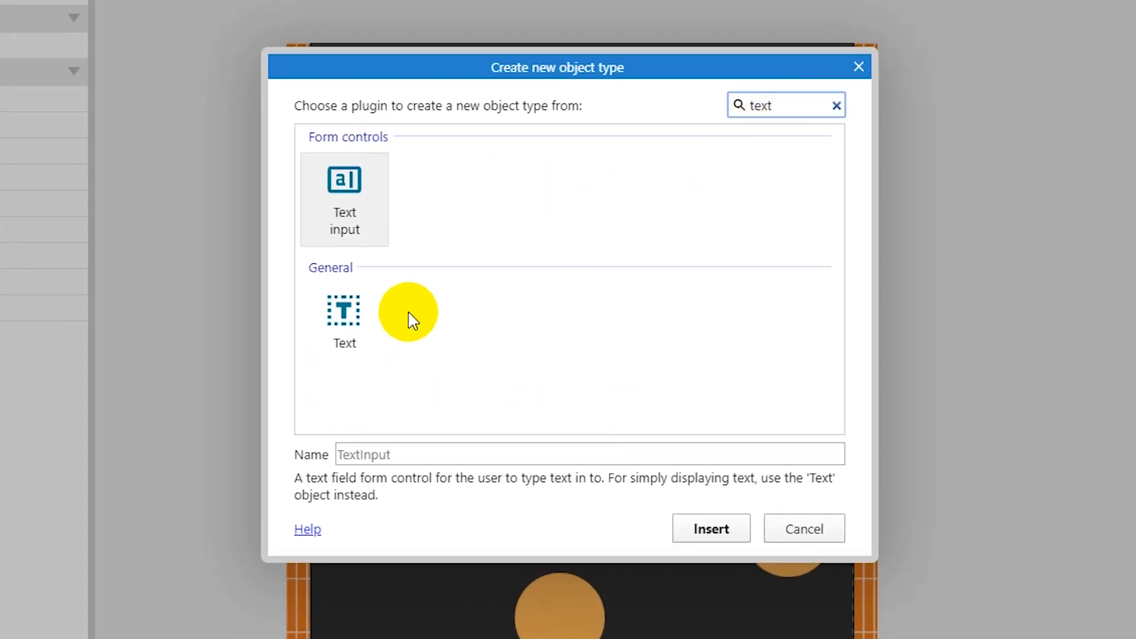
double_click(360, 302)
click(475, 297)
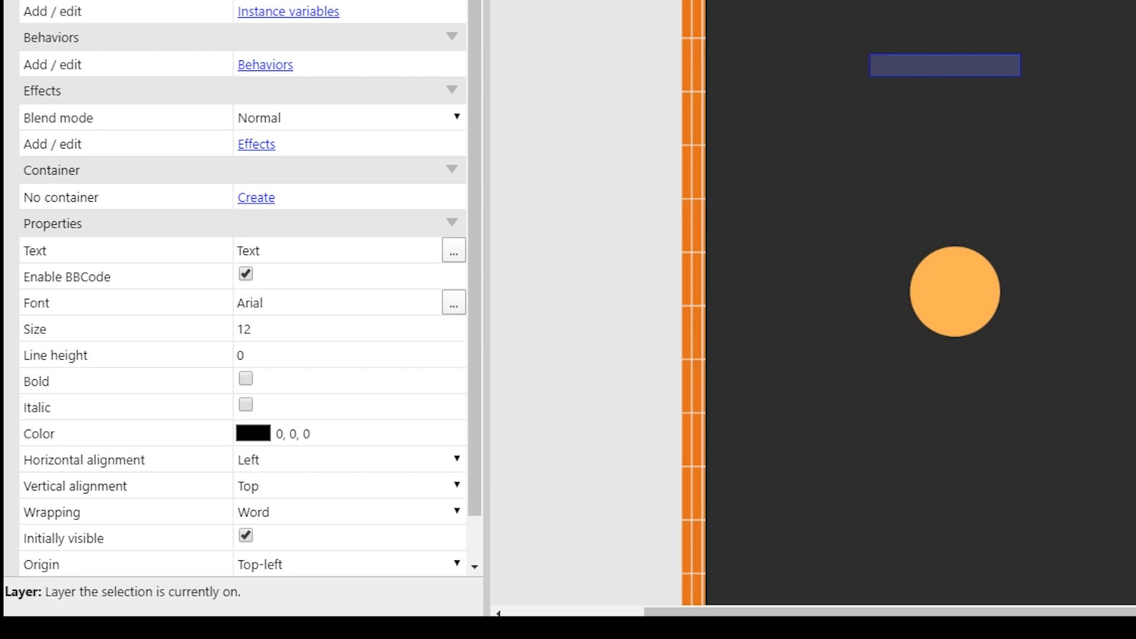
key(Escape)
click(903, 67)
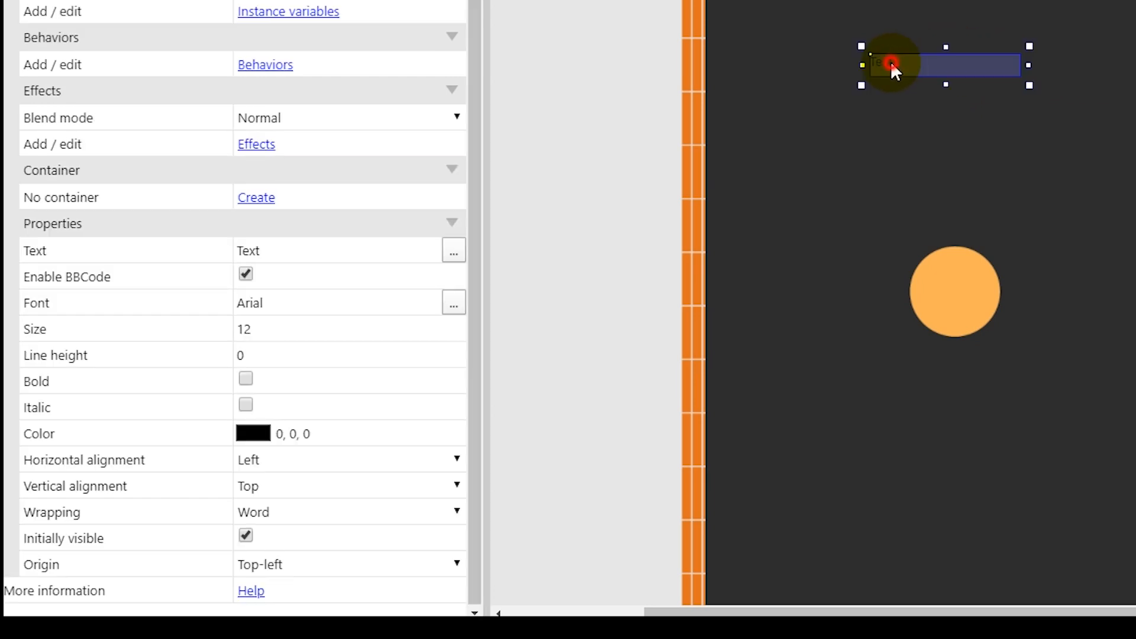
key(Escape)
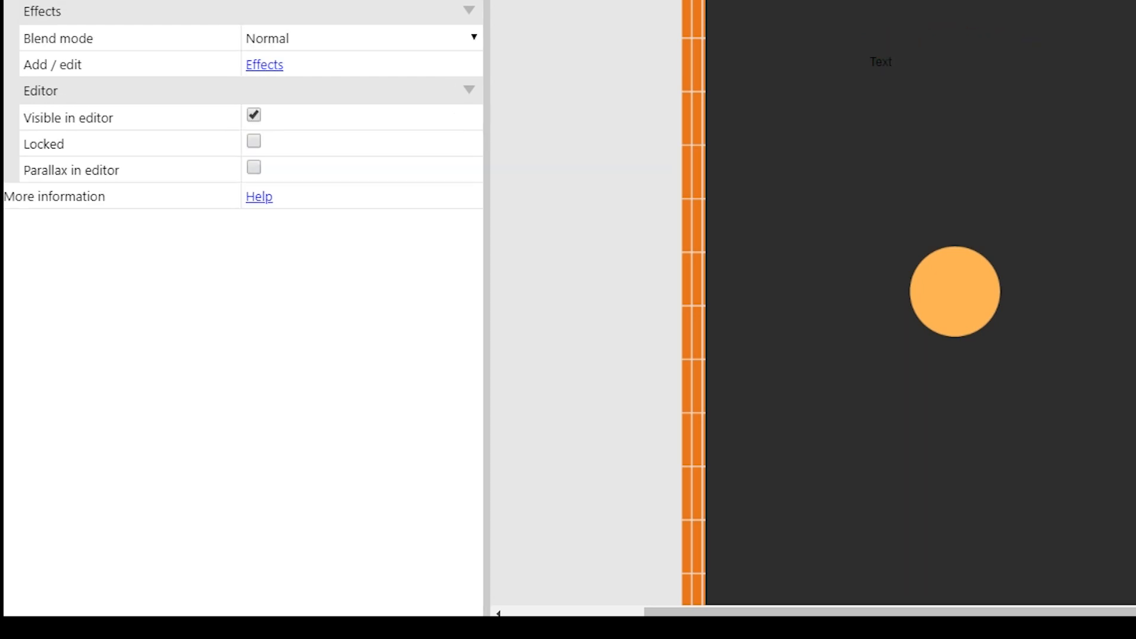
click(905, 74)
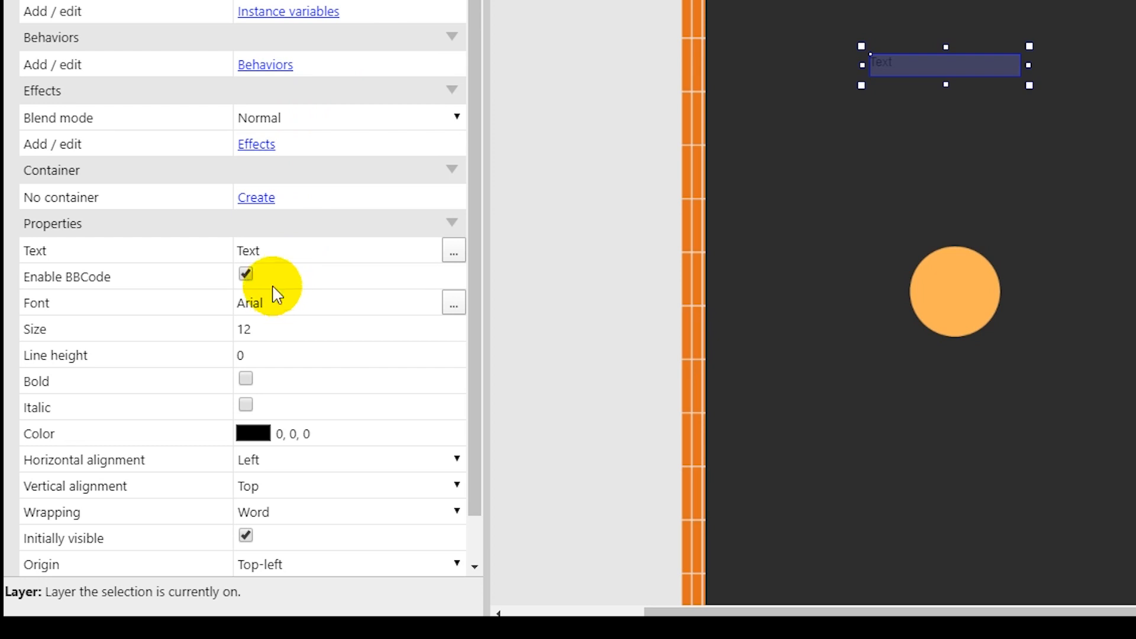
Set the text to 'Game Over', size 44, Arial font and white colour.
click(285, 246)
text(Game Over)
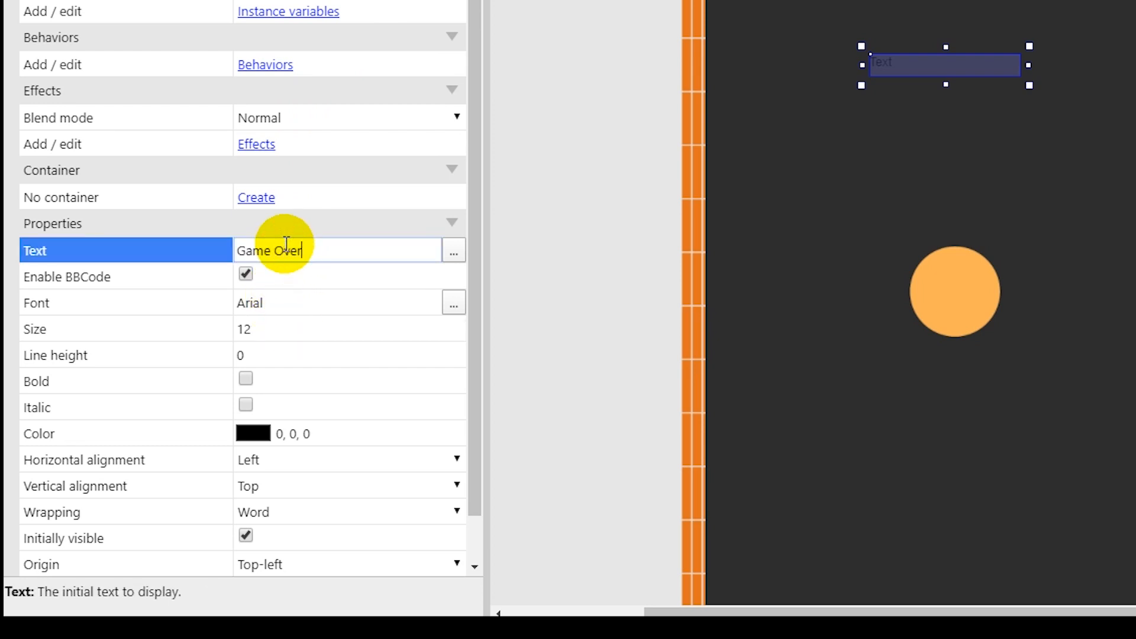
click(321, 328)
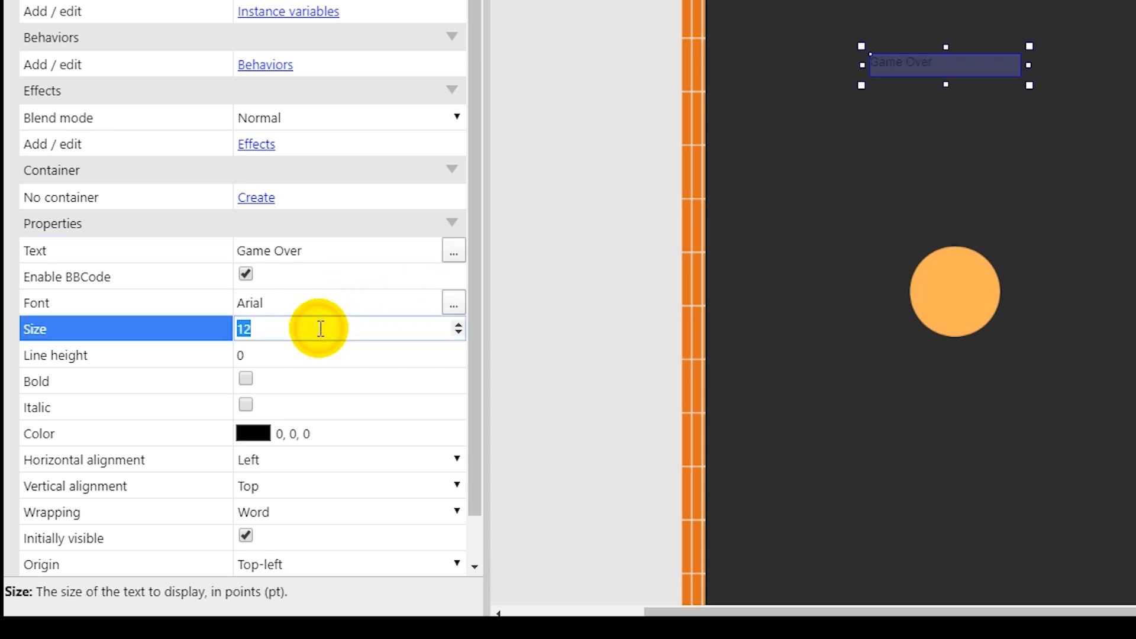
text(4)
click(316, 303)
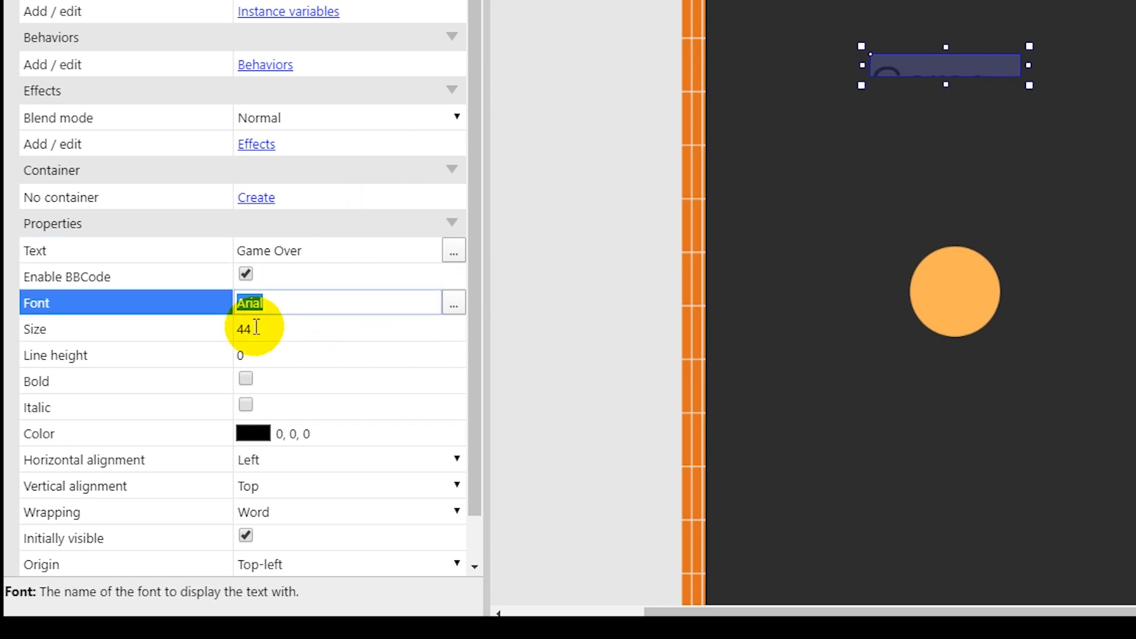
click(263, 437)
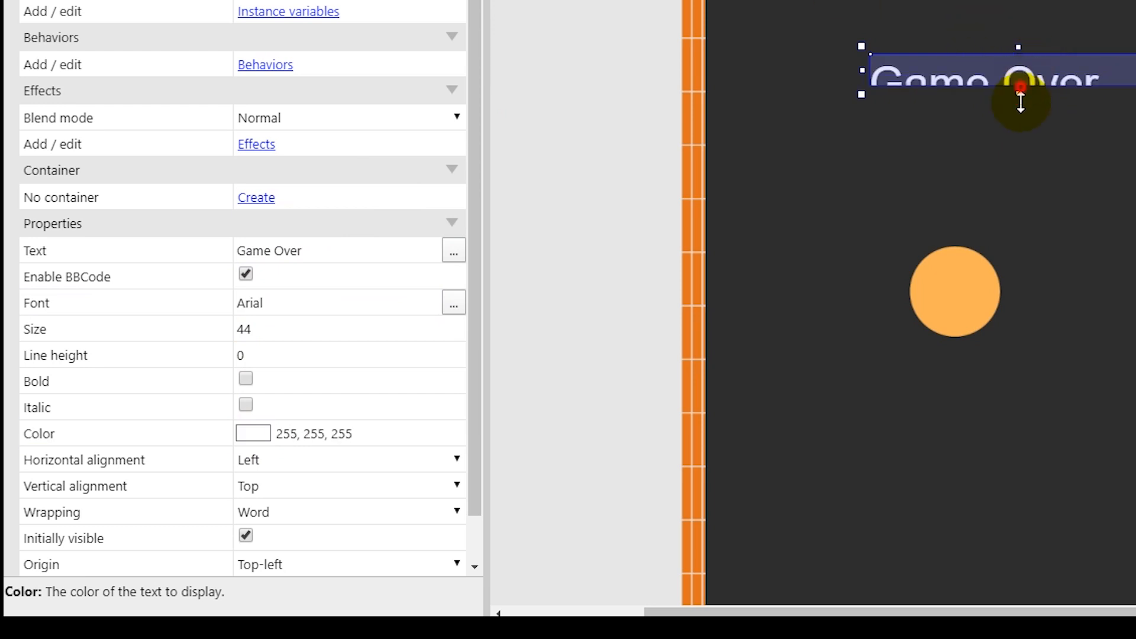
Resize the Game Over box to fit its words and make it initially invisible.
mouse_move(1009, 82)
mouse_down()
mouse_move(1024, 115)
mouse_move(981, 163)
mouse_up()
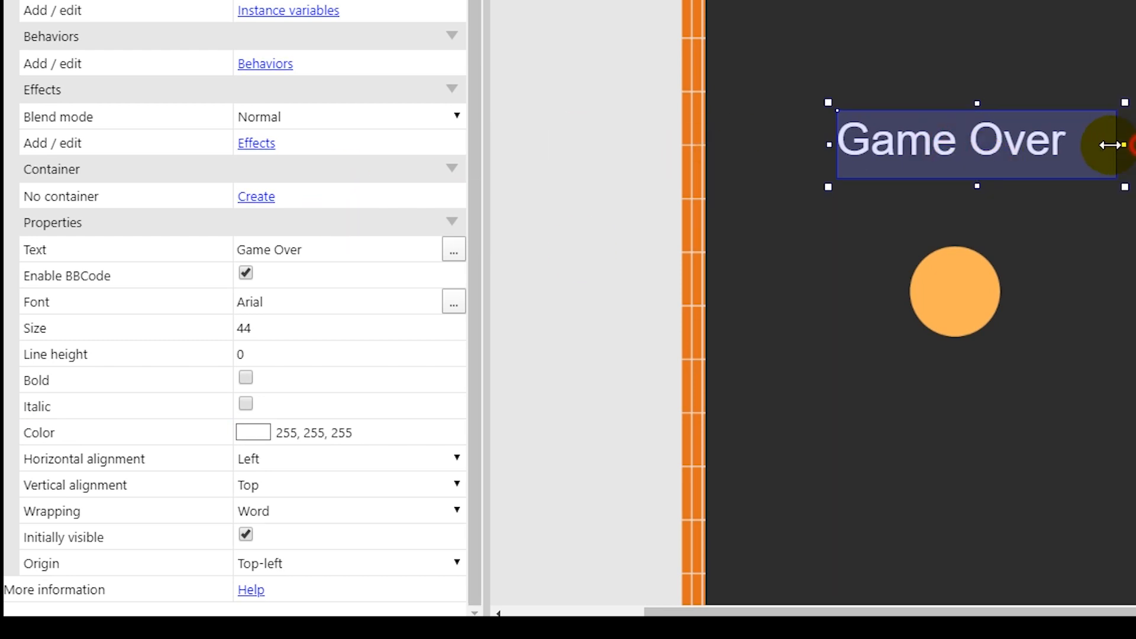
drag(1110, 145, 1076, 152)
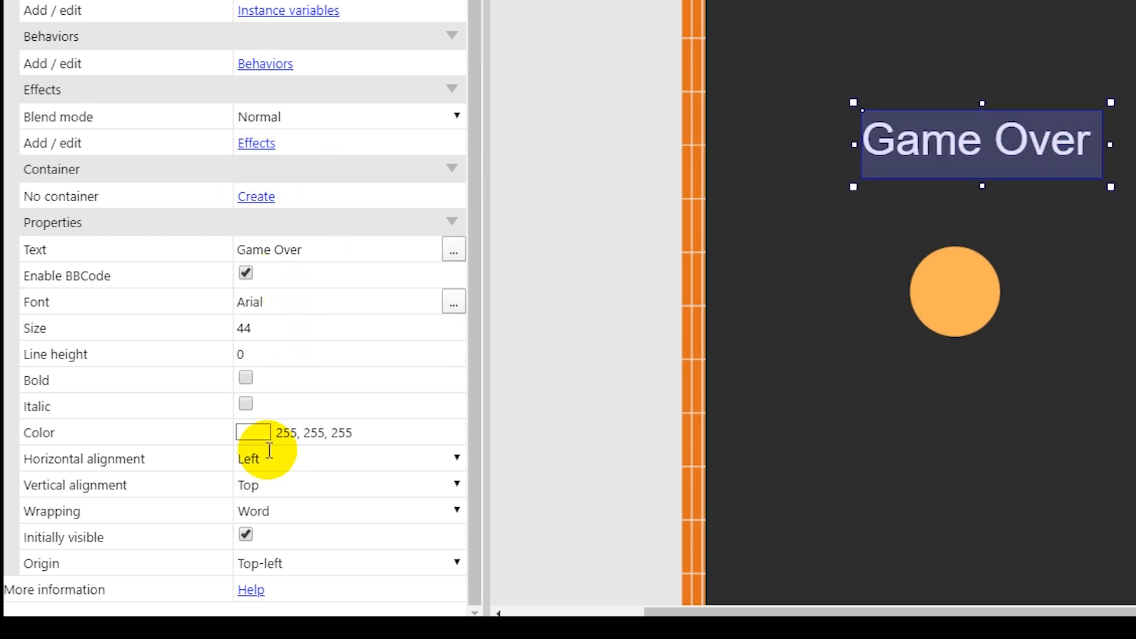
click(253, 537)
Add event 5: TopPosition is overlapping circle.
click(574, 107)
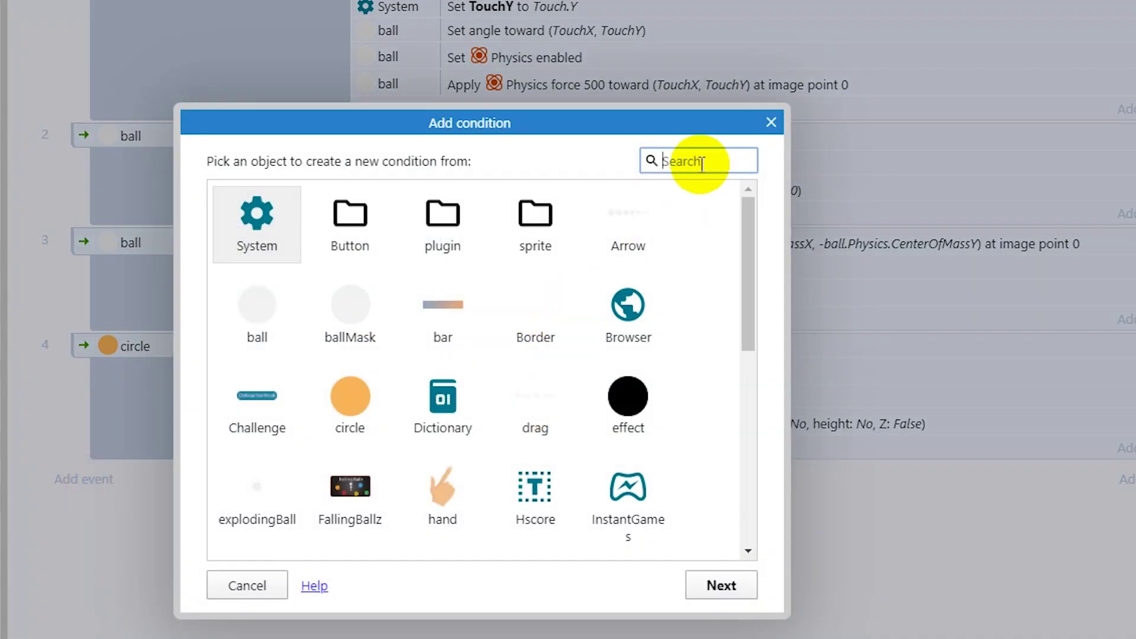
text(top)
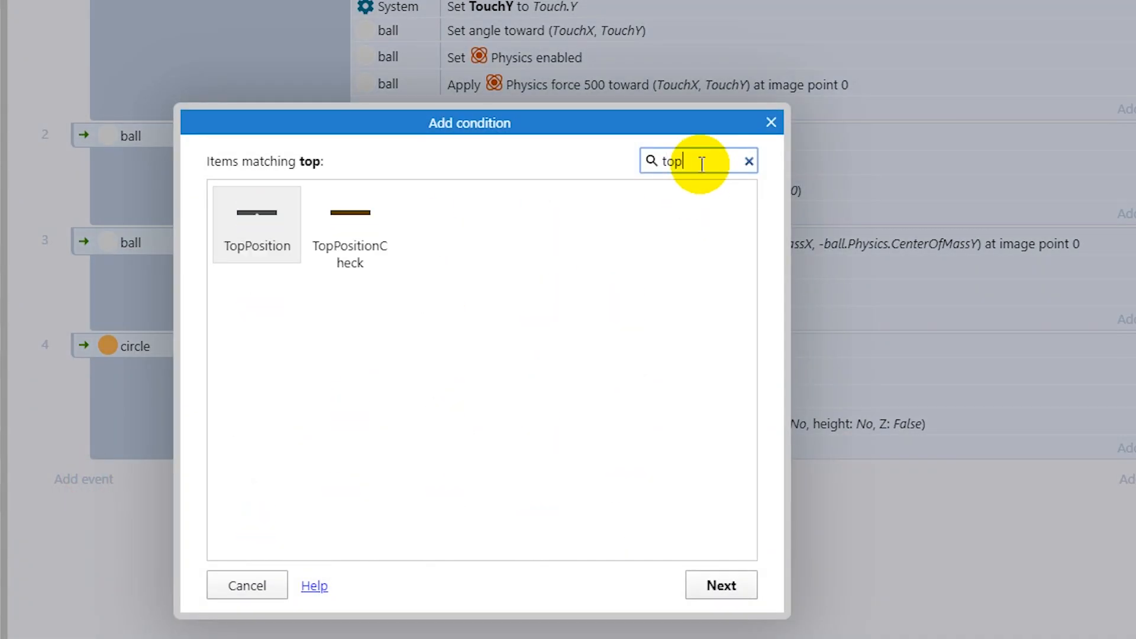
double_click(266, 248)
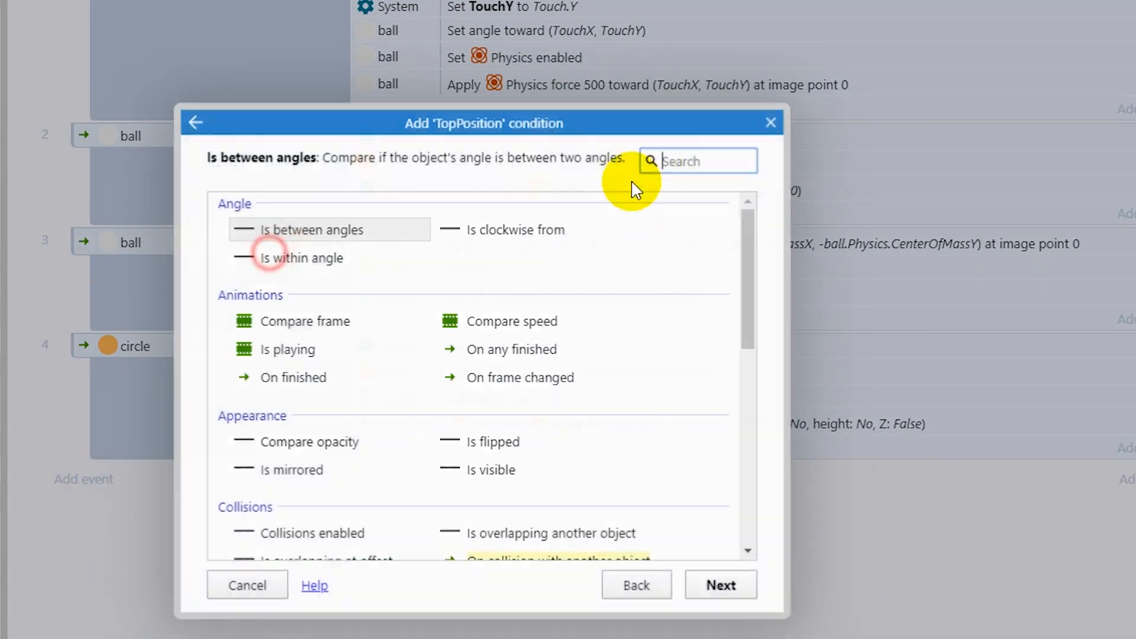
text(ove)
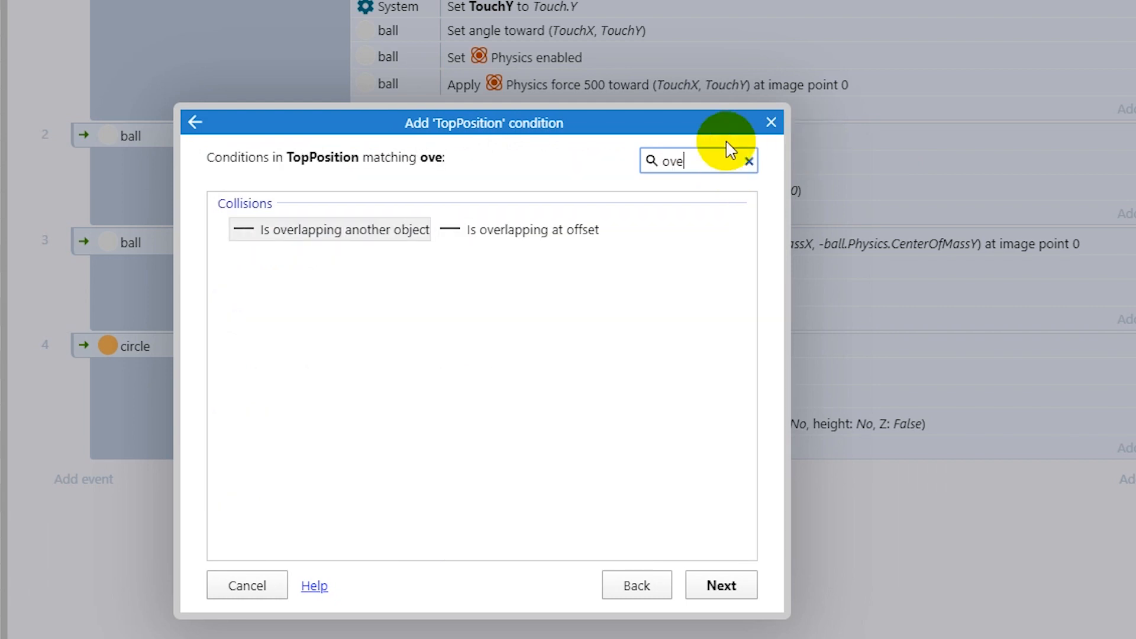
click(375, 229)
double_click(375, 230)
click(824, 156)
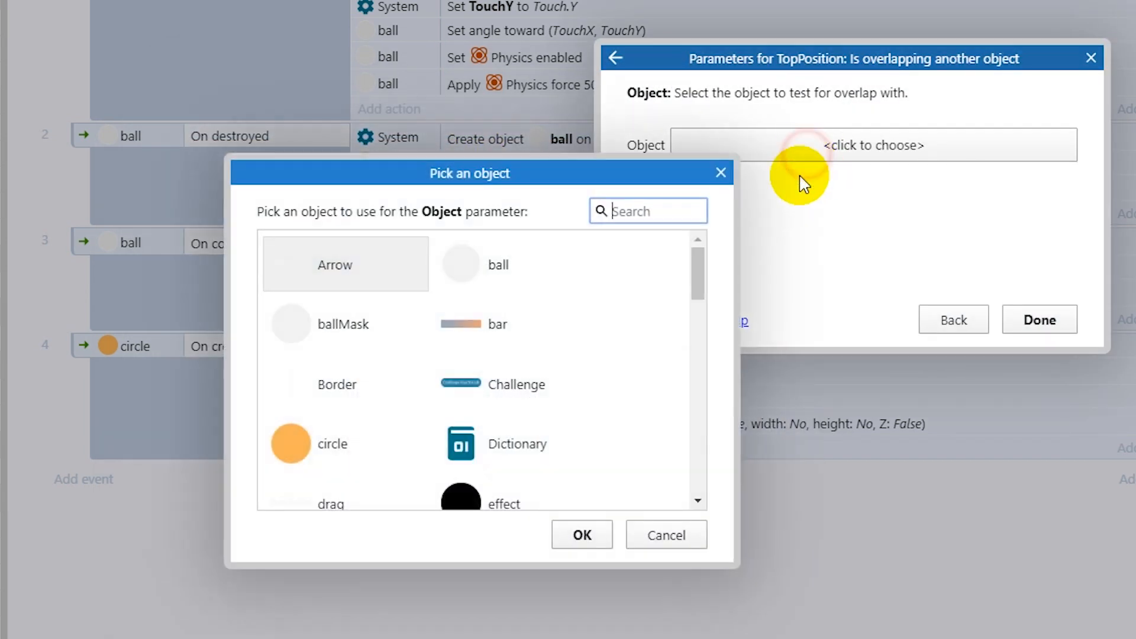
double_click(293, 462)
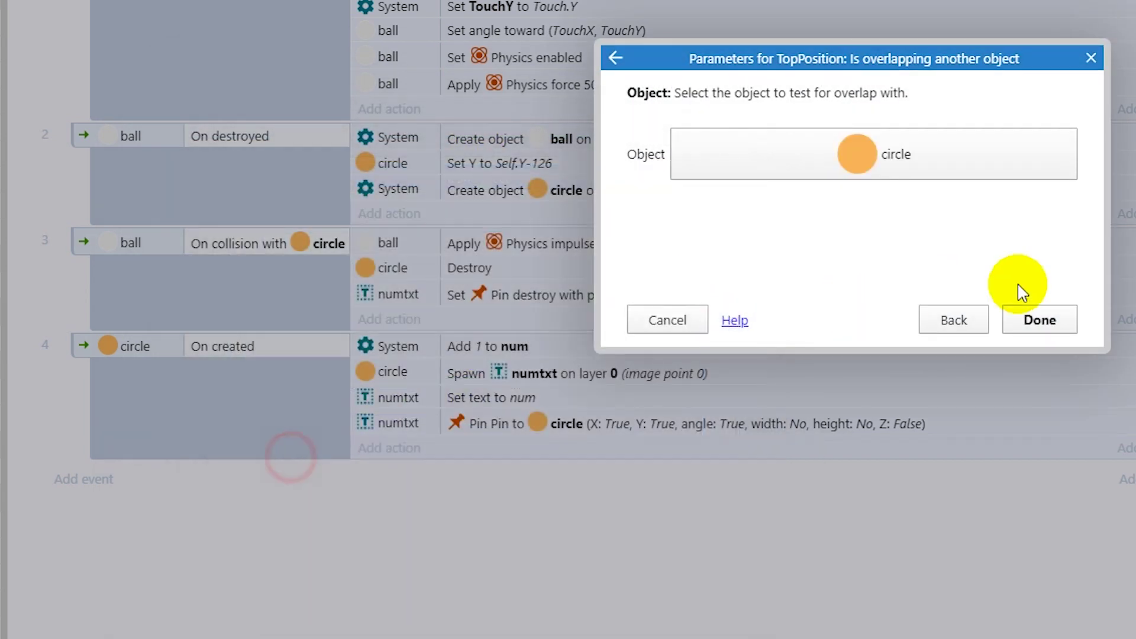
click(1040, 320)
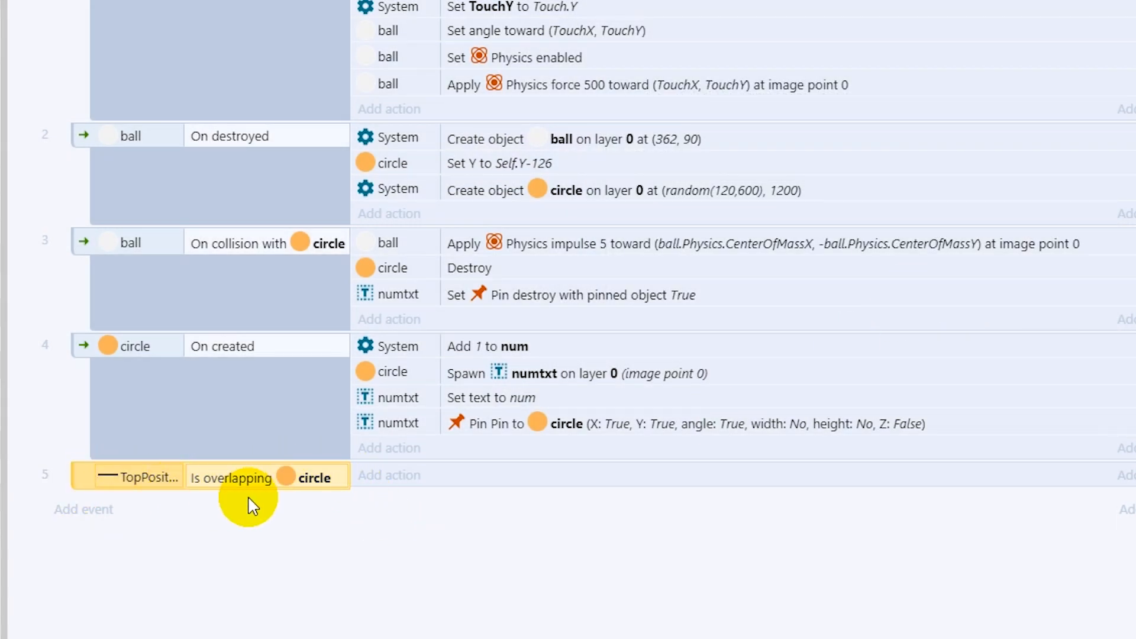
Give event 5 a circle Destroy action.
click(382, 476)
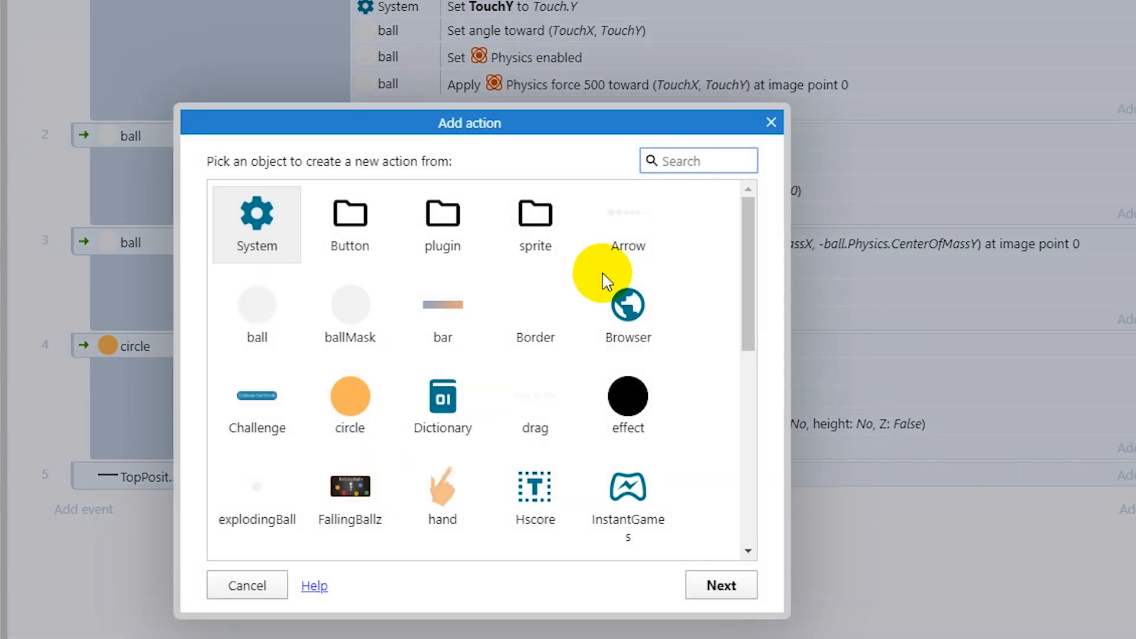
click(257, 597)
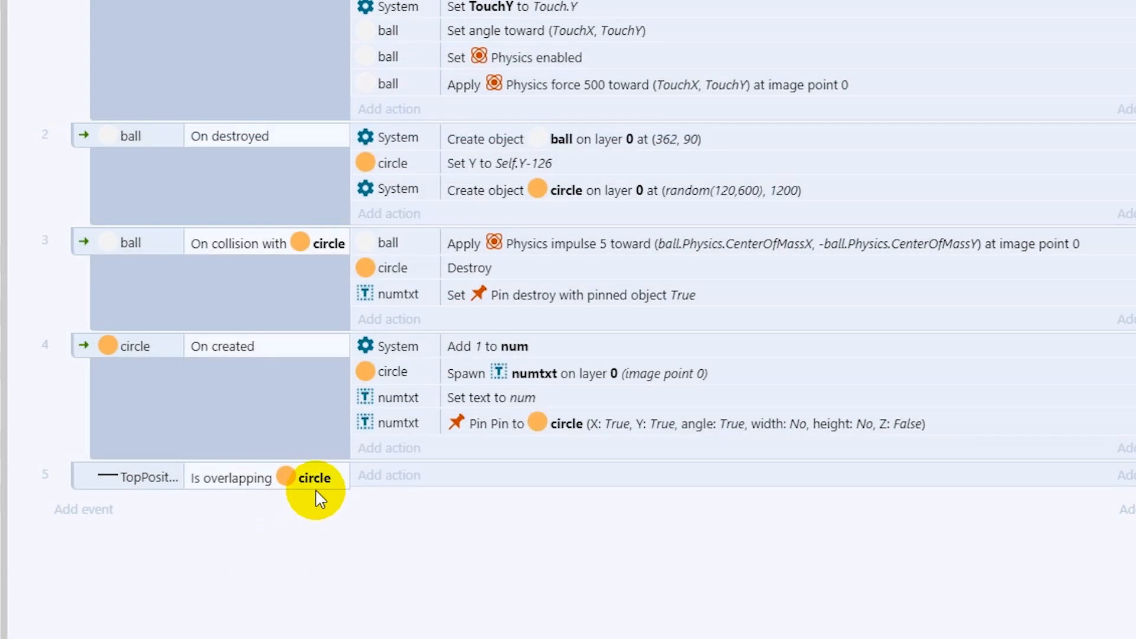
click(388, 471)
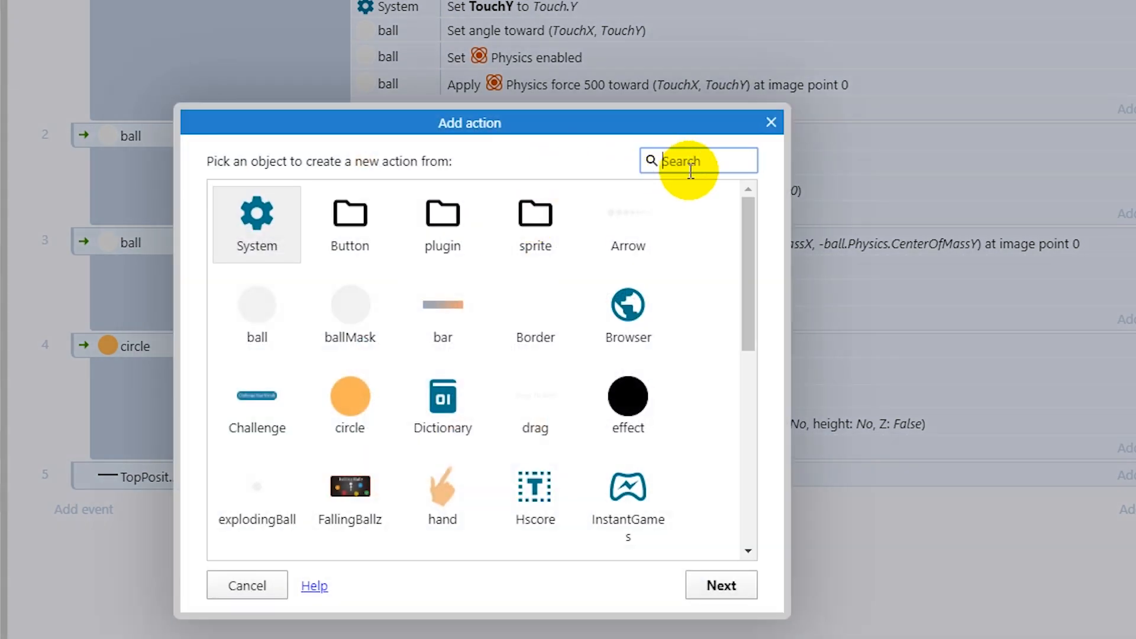
click(364, 400)
text(d)
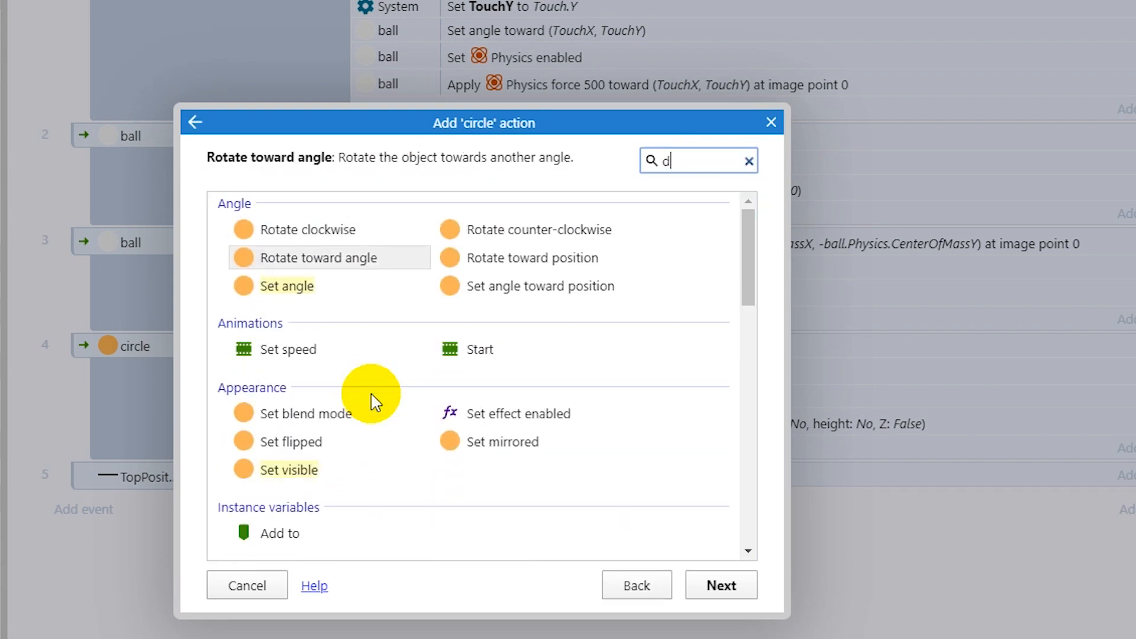
text(es)
double_click(302, 230)
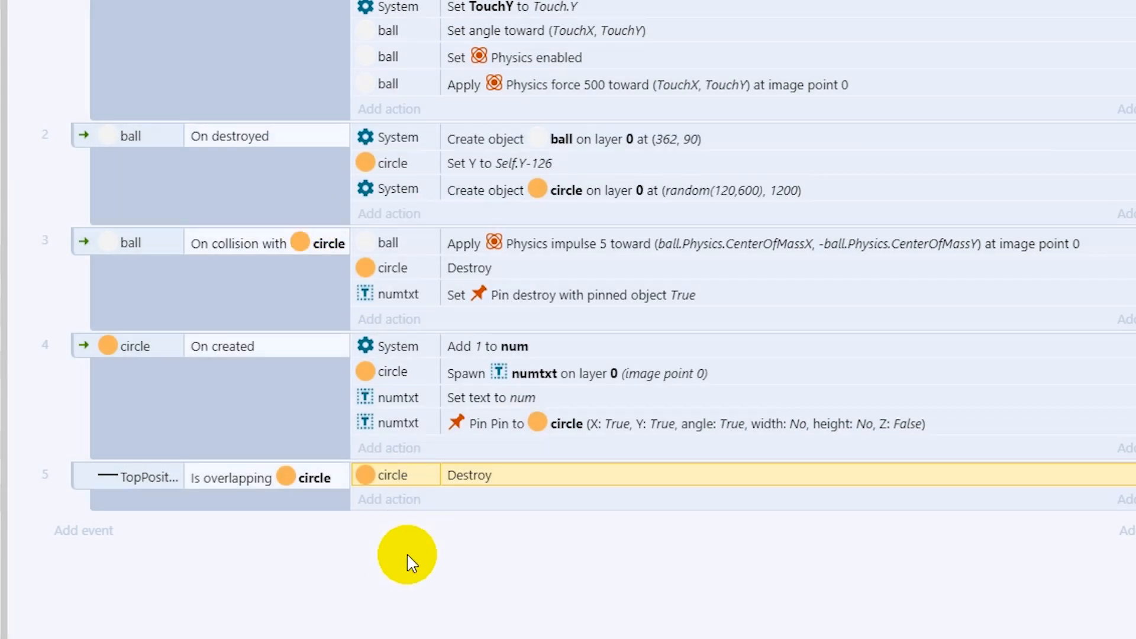
click(397, 506)
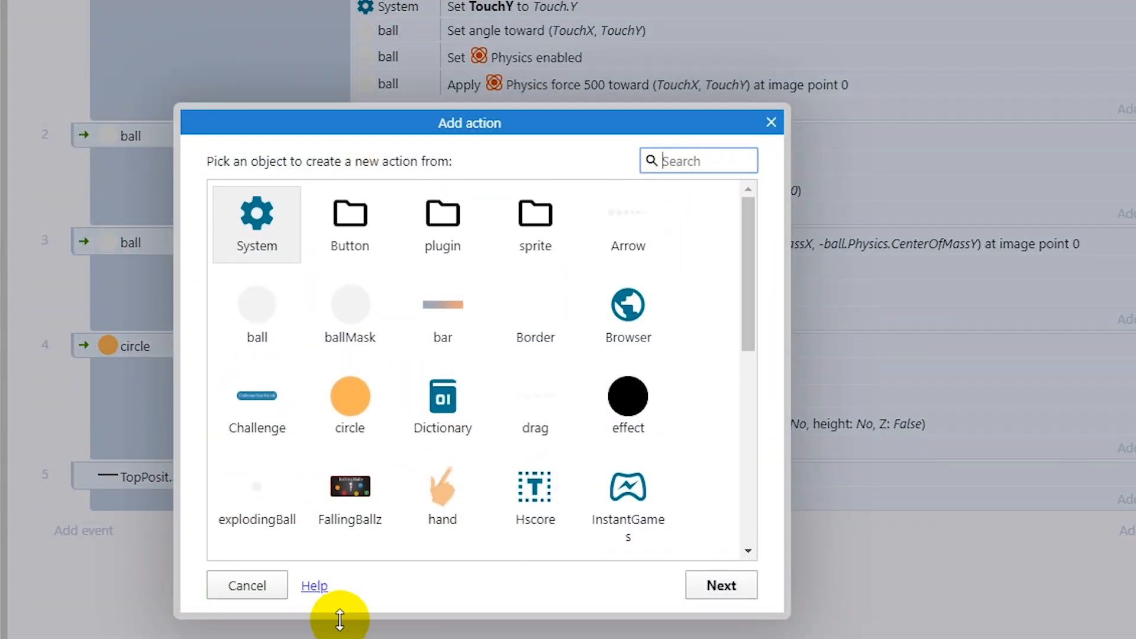
click(247, 588)
Show Layer 2 in the Game layout and rename the Game Over text object to gameover.
click(449, 23)
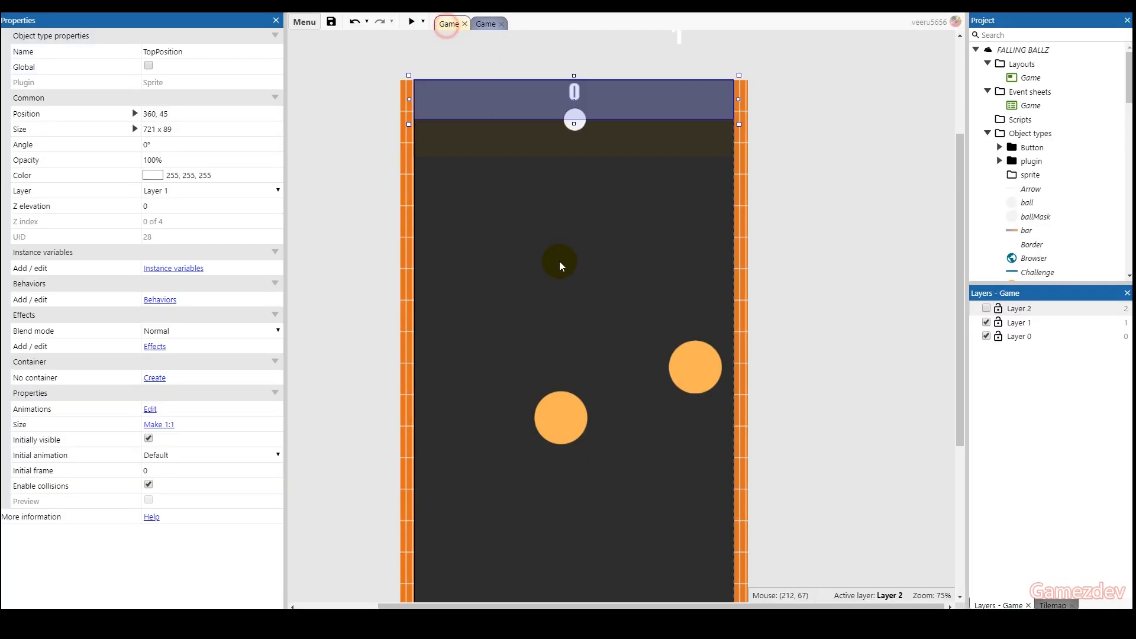
click(561, 298)
click(986, 308)
click(585, 336)
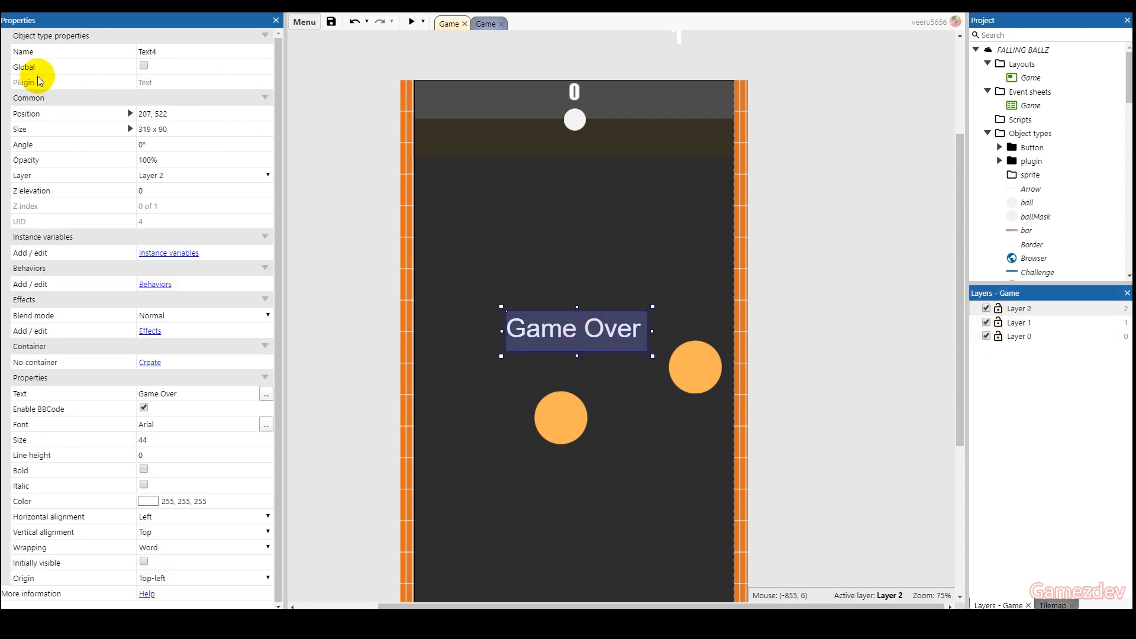
click(162, 52)
text(gameove)
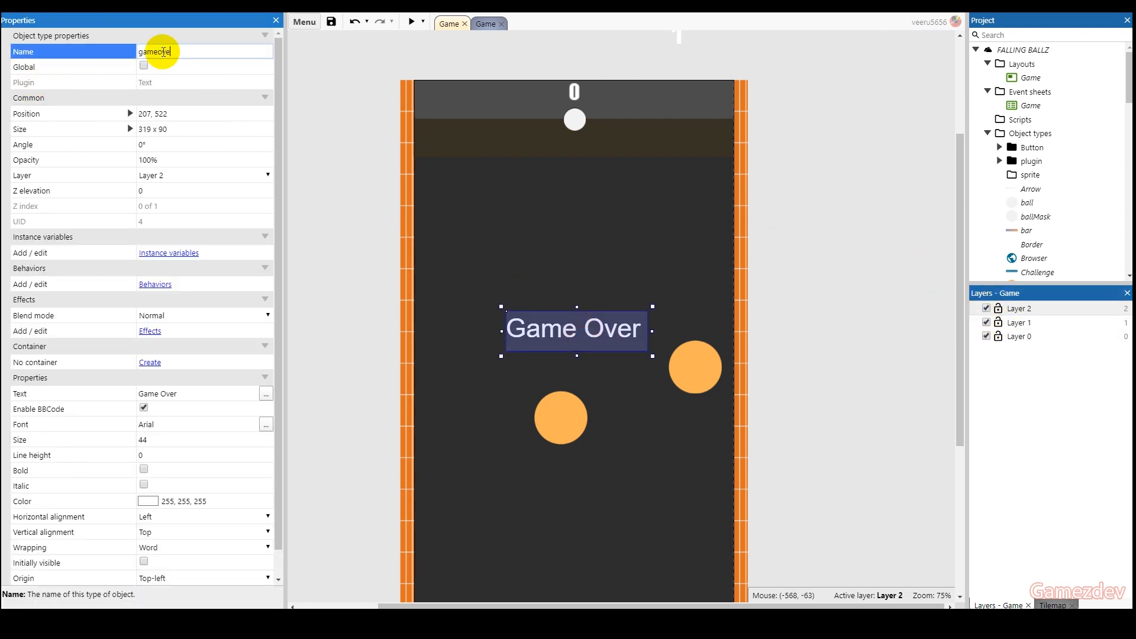
text(r)
click(486, 23)
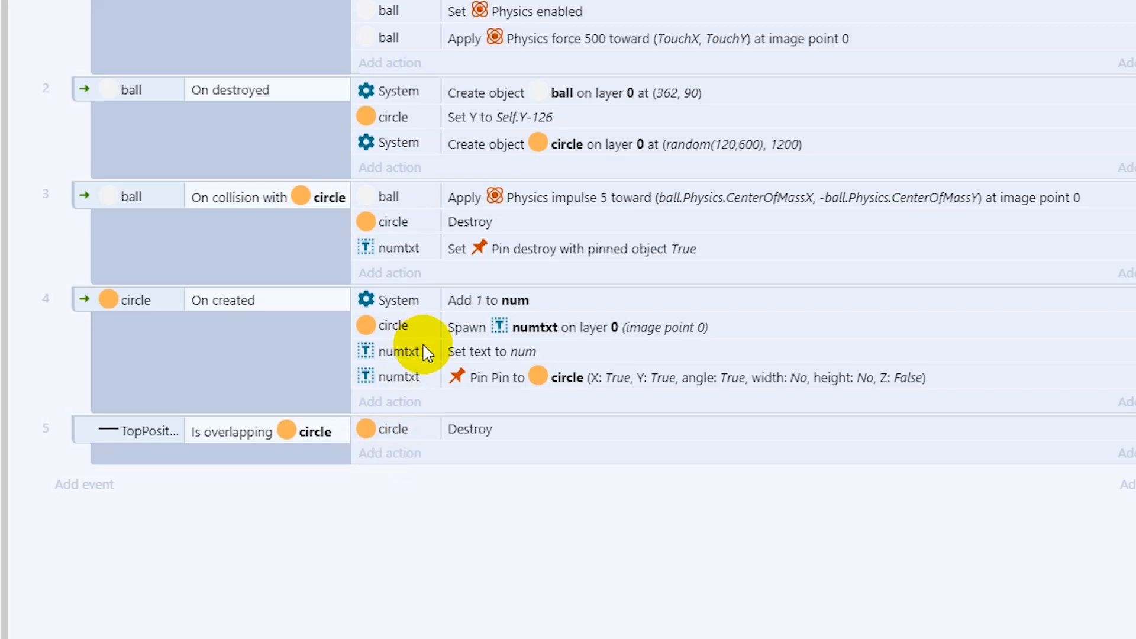
Add a gameover Set visible (Visible) action to event 5.
click(388, 453)
text(game)
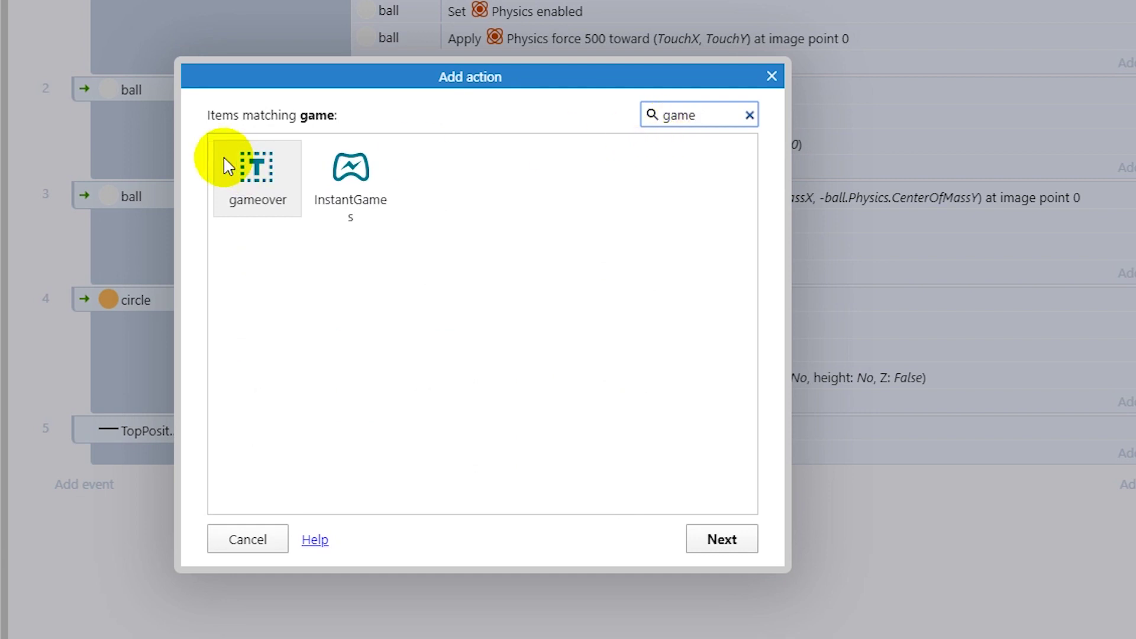
click(248, 172)
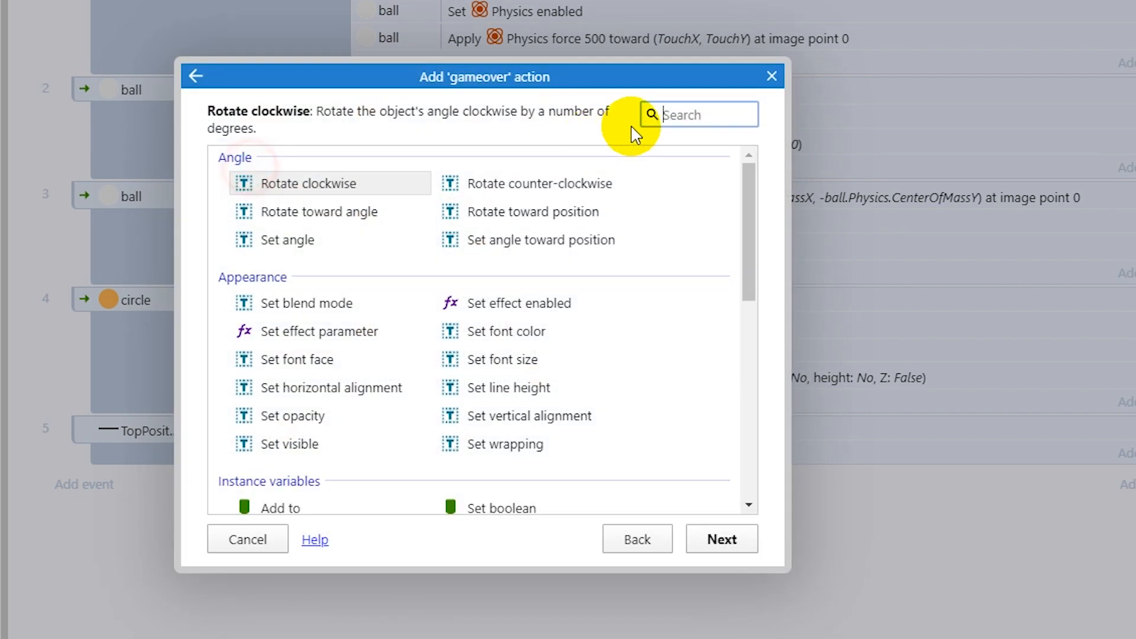
text(vis)
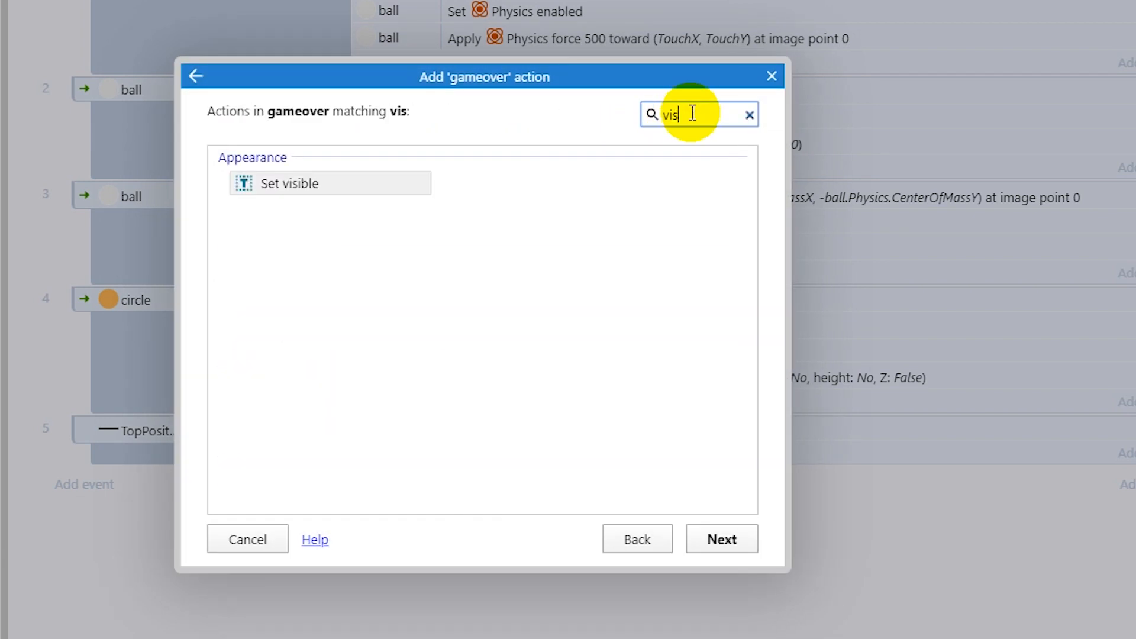
double_click(337, 188)
click(1048, 270)
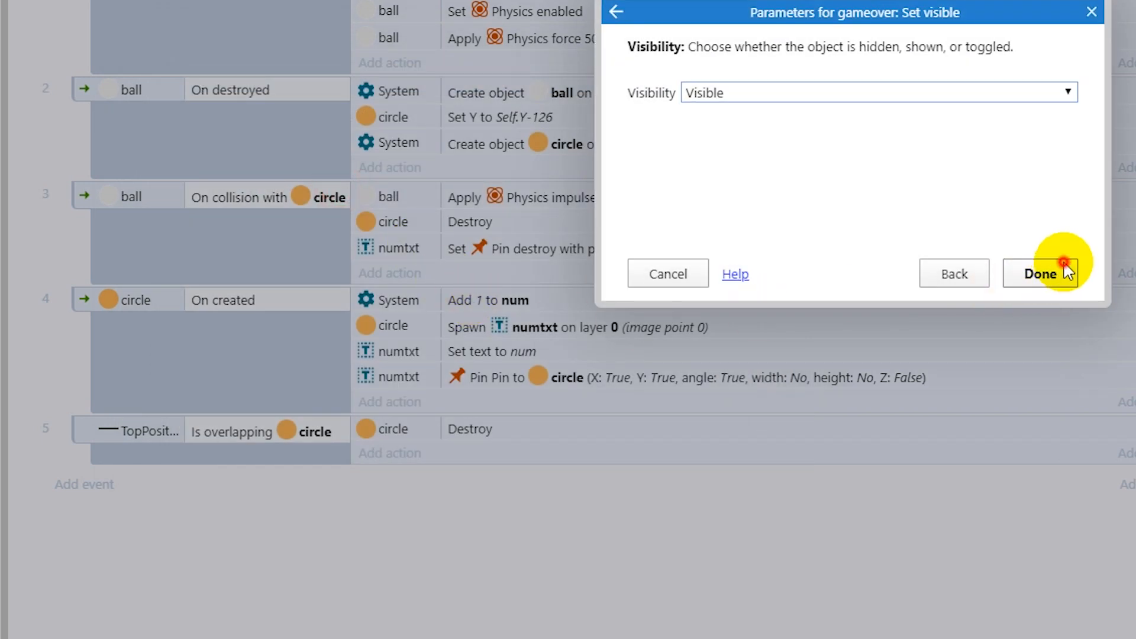